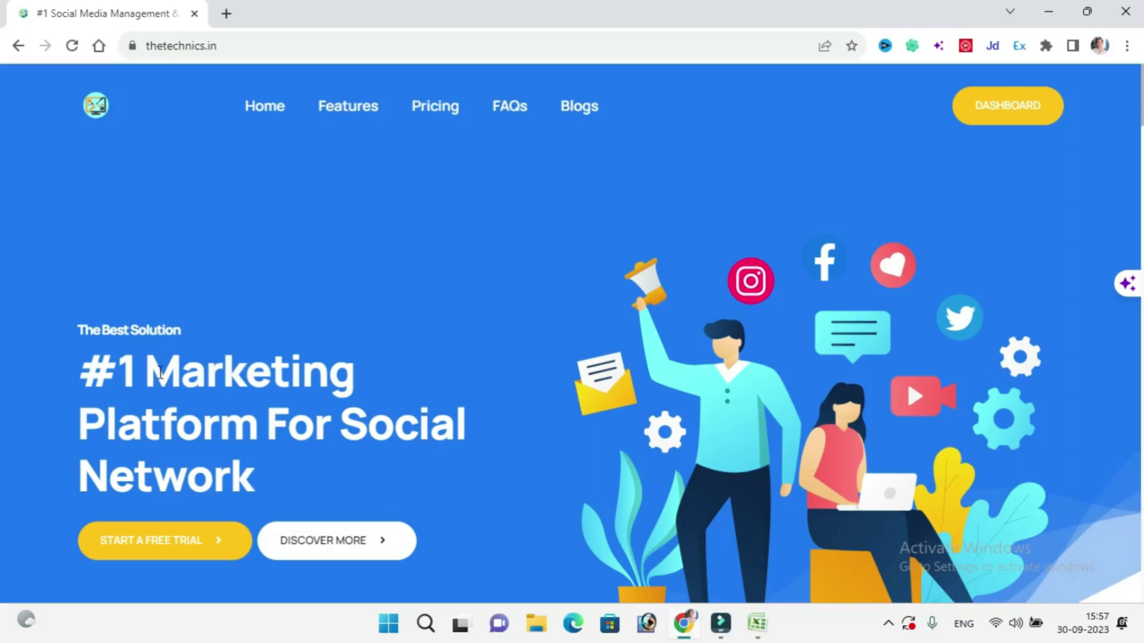
From the TheTechnics home page, go to the Pricing plans page in the top navigation
{"action": "left_click", "coordinate": [131, 321]}
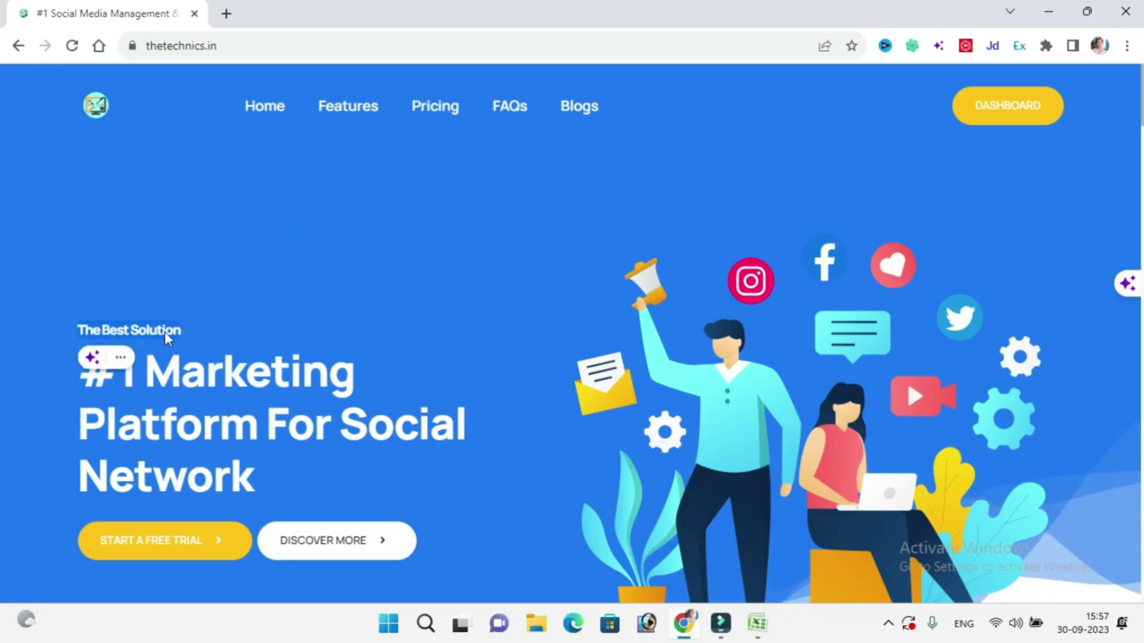
{"action": "scroll", "coordinate": [247, 425], "scroll_direction": "down", "scroll_amount": 10}
{"action": "scroll", "coordinate": [247, 421], "scroll_direction": "up", "scroll_amount": 4}
{"action": "scroll", "coordinate": [352, 310], "scroll_direction": "up", "scroll_amount": 5}
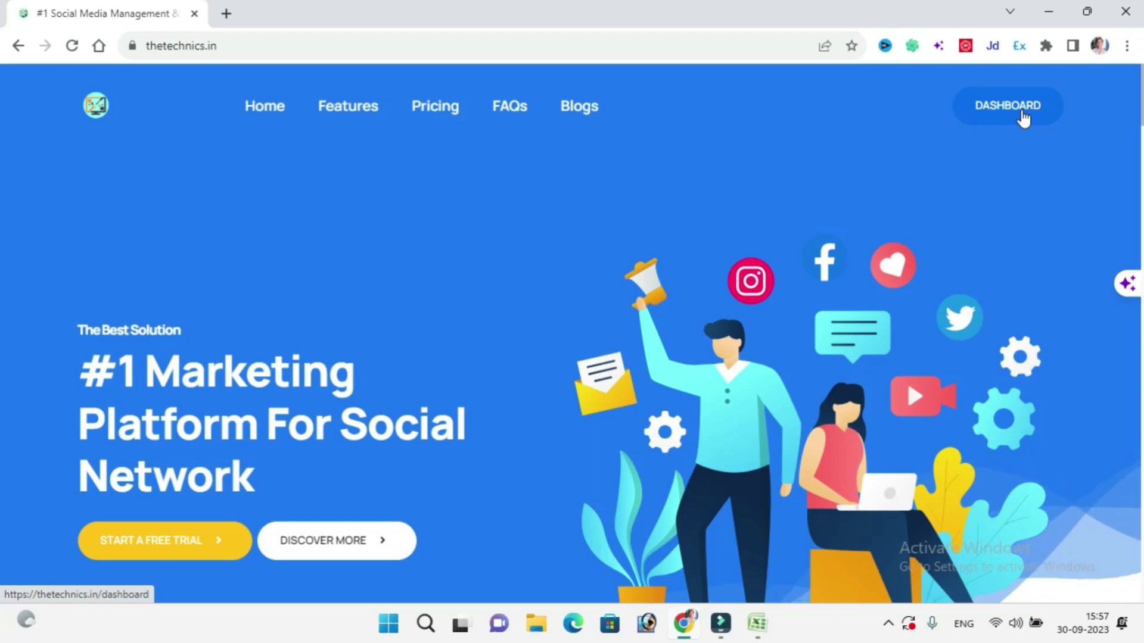
{"action": "left_click", "coordinate": [436, 109]}
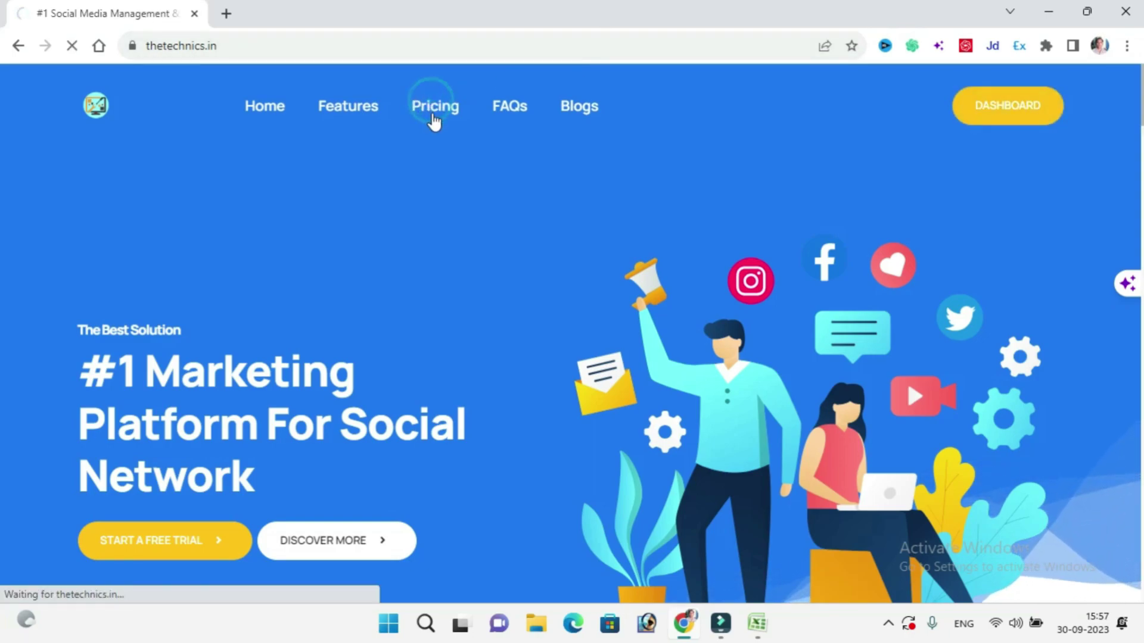
{"action": "scroll", "coordinate": [650, 268], "scroll_direction": "down", "scroll_amount": 4}
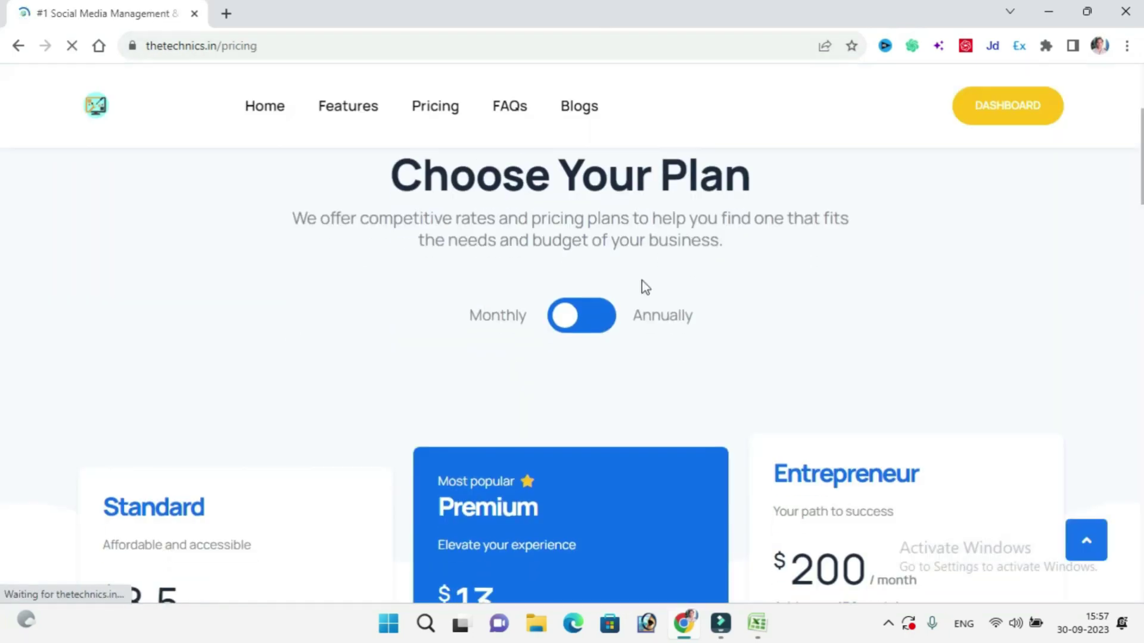
{"action": "scroll", "coordinate": [357, 262], "scroll_direction": "down", "scroll_amount": 5}
{"action": "scroll", "coordinate": [75, 372], "scroll_direction": "up", "scroll_amount": 4}
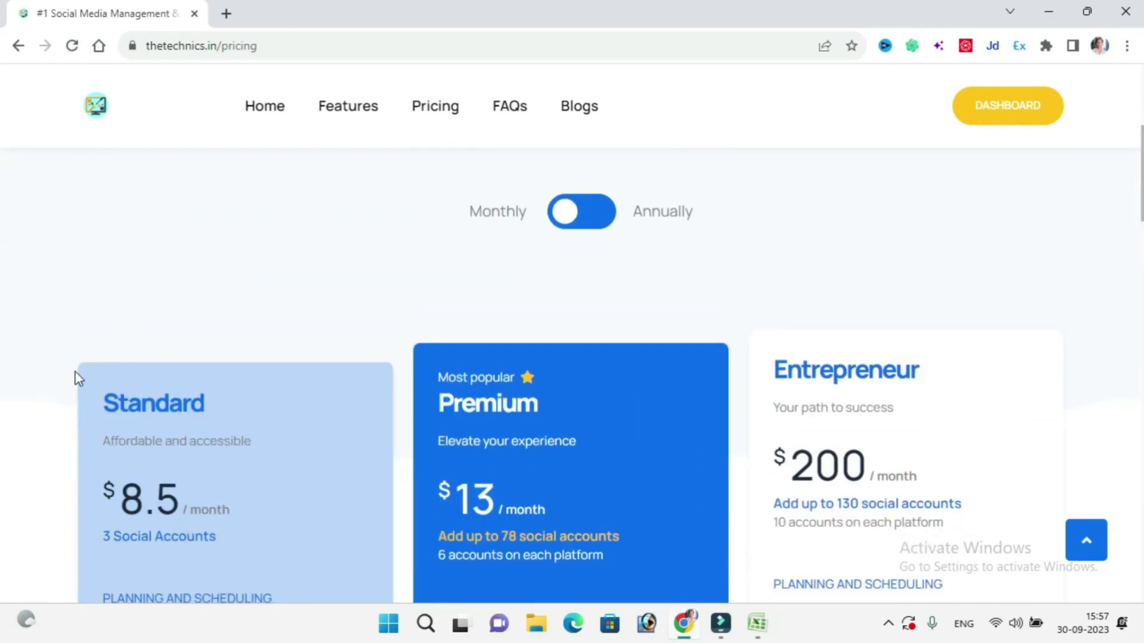
{"action": "scroll", "coordinate": [179, 309], "scroll_direction": "down", "scroll_amount": 4}
{"action": "scroll", "coordinate": [181, 303], "scroll_direction": "up", "scroll_amount": 3}
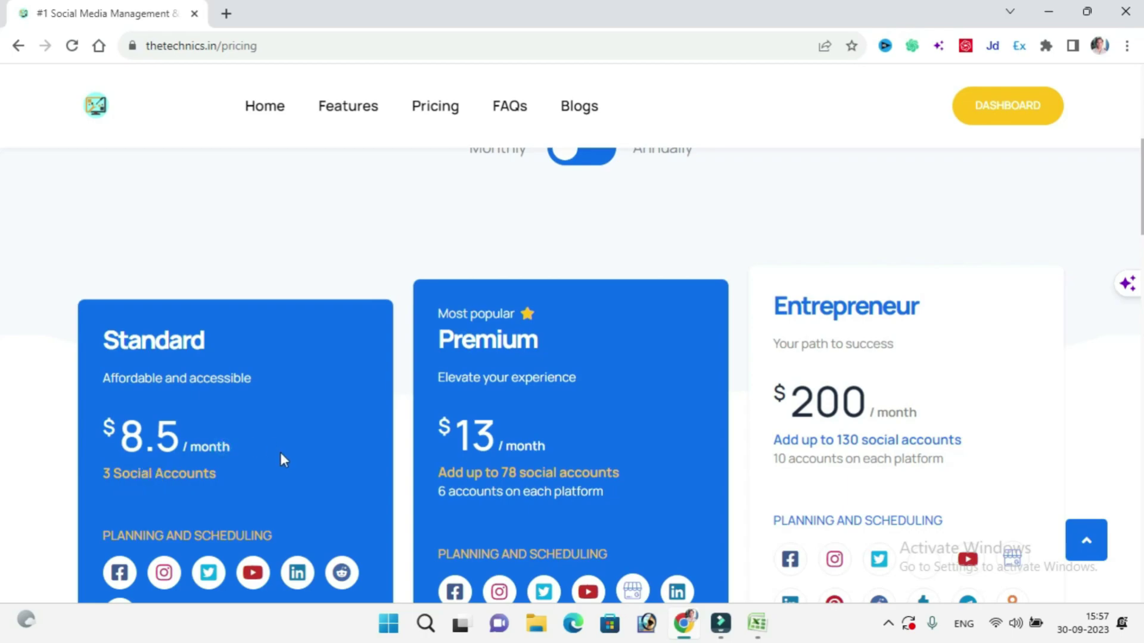
{"action": "left_click_drag", "start_coordinate": [283, 459], "coordinate": [146, 406]}
{"action": "scroll", "coordinate": [396, 306], "scroll_direction": "down", "scroll_amount": 6}
{"action": "scroll", "coordinate": [605, 301], "scroll_direction": "up", "scroll_amount": 9}
Switch pricing to Annually so the plans show $68.53, $72 and $150 per month
{"action": "left_click", "coordinate": [559, 369]}
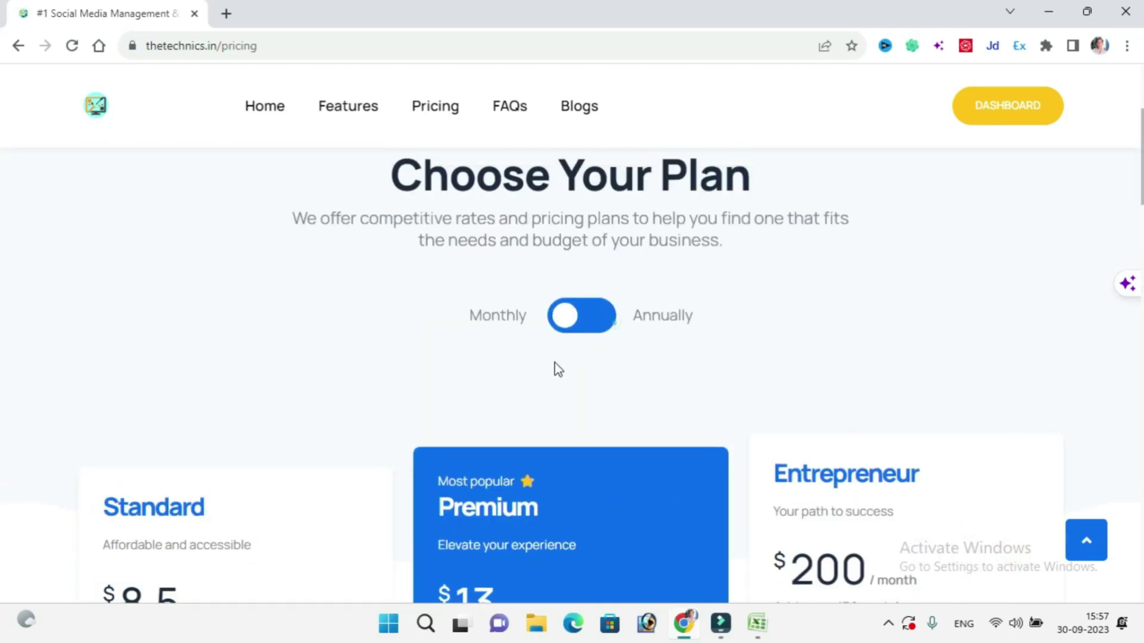
{"action": "left_click", "coordinate": [581, 314]}
{"action": "scroll", "coordinate": [459, 417], "scroll_direction": "down", "scroll_amount": 5}
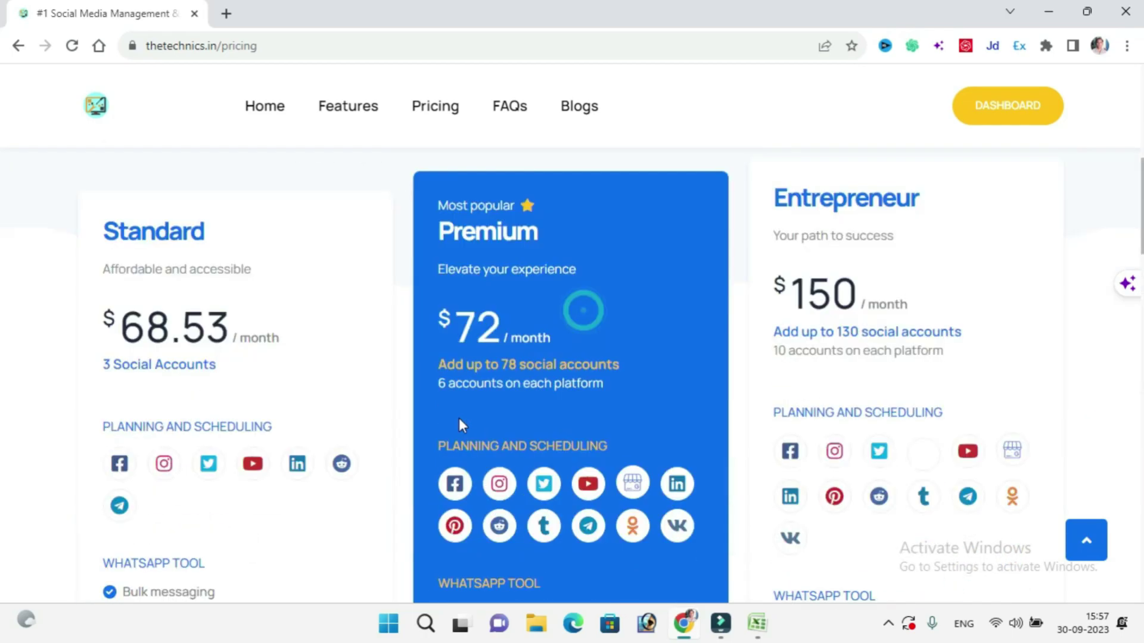
{"action": "left_click", "coordinate": [236, 273]}
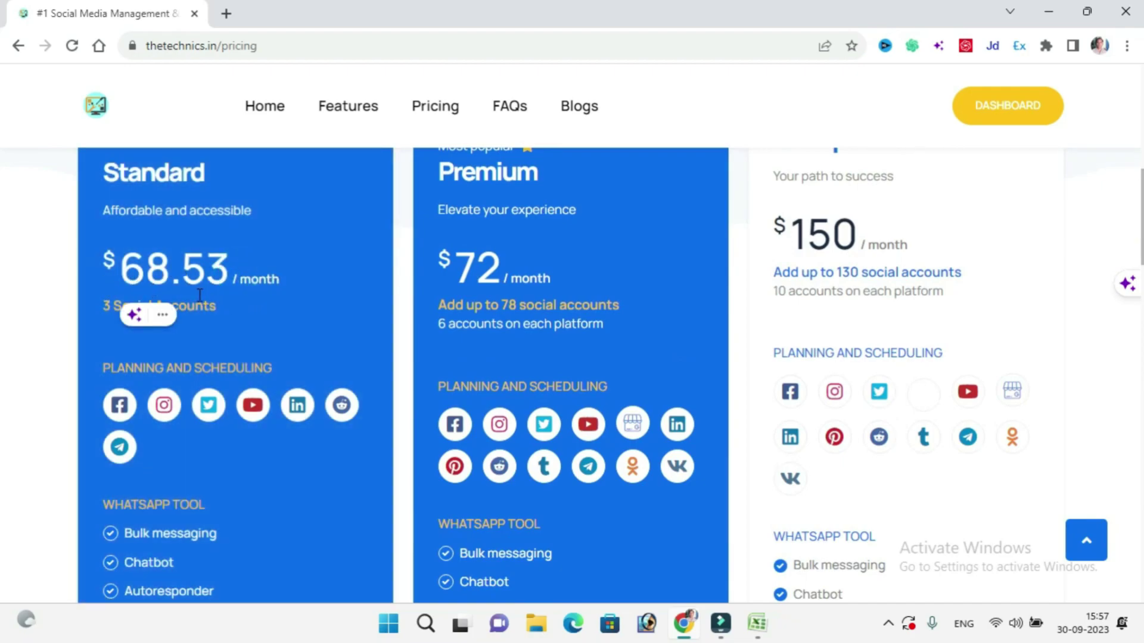
{"action": "scroll", "coordinate": [200, 295], "scroll_direction": "up", "scroll_amount": 2}
{"action": "scroll", "coordinate": [191, 307], "scroll_direction": "down", "scroll_amount": 3}
{"action": "scroll", "coordinate": [190, 308], "scroll_direction": "up", "scroll_amount": 2}
{"action": "scroll", "coordinate": [192, 304], "scroll_direction": "down", "scroll_amount": 5}
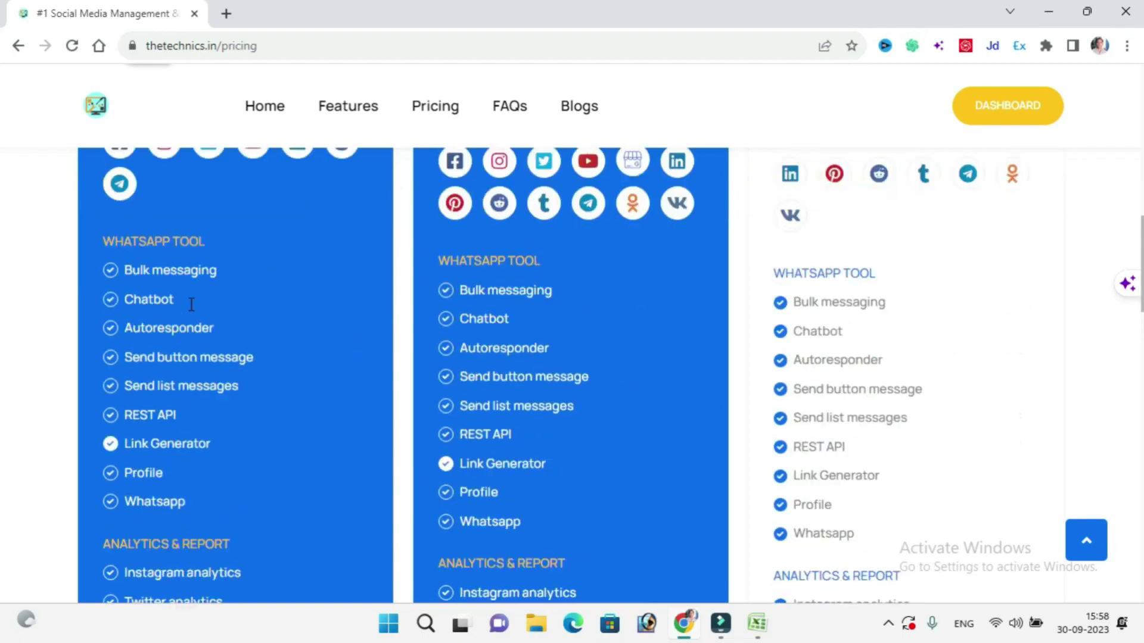
{"action": "scroll", "coordinate": [193, 378], "scroll_direction": "up", "scroll_amount": 4}
{"action": "scroll", "coordinate": [224, 406], "scroll_direction": "down", "scroll_amount": 2}
{"action": "scroll", "coordinate": [221, 370], "scroll_direction": "down", "scroll_amount": 2}
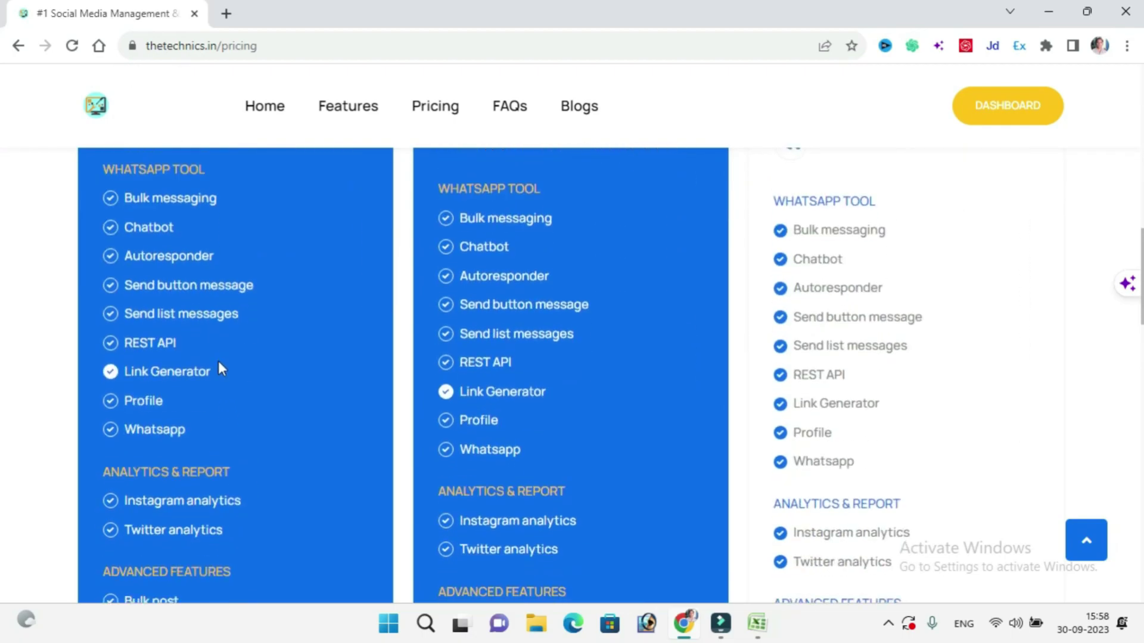
{"action": "scroll", "coordinate": [221, 352], "scroll_direction": "up", "scroll_amount": 5}
{"action": "scroll", "coordinate": [223, 331], "scroll_direction": "up", "scroll_amount": 2}
{"action": "scroll", "coordinate": [364, 373], "scroll_direction": "down", "scroll_amount": 1}
{"action": "scroll", "coordinate": [559, 269], "scroll_direction": "down", "scroll_amount": 2}
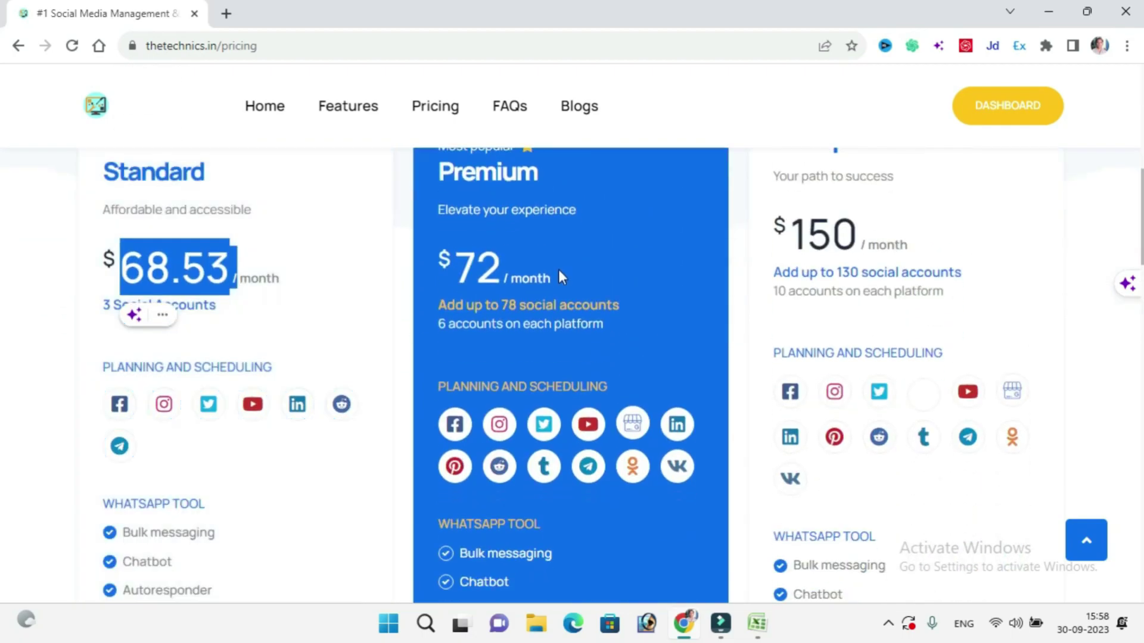
{"action": "scroll", "coordinate": [592, 285], "scroll_direction": "down", "scroll_amount": 1}
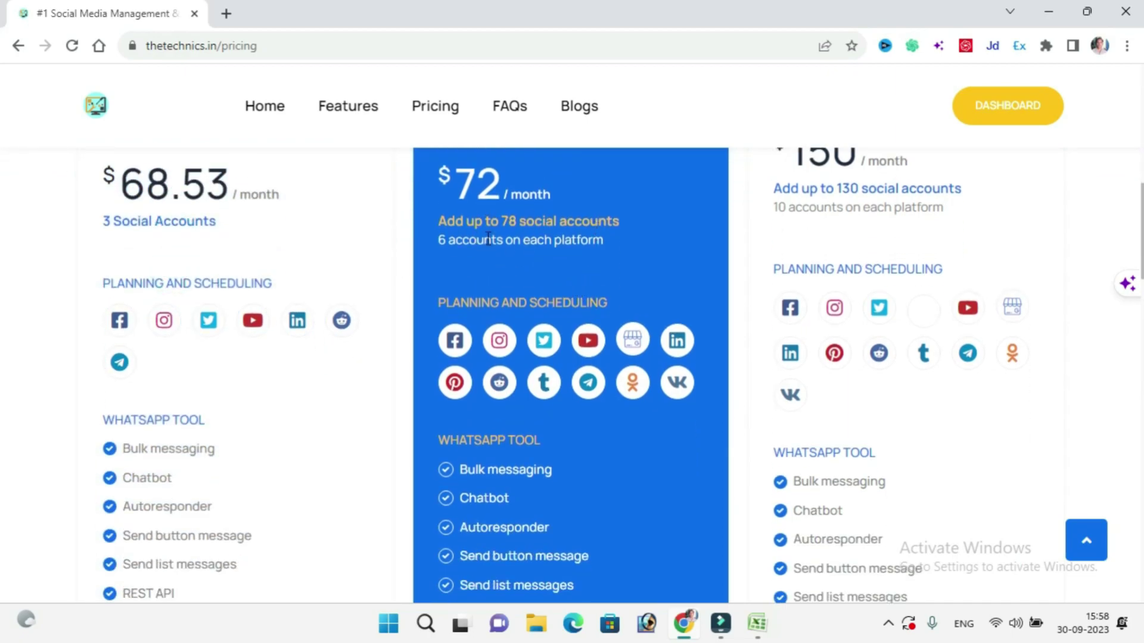
Review the plan cards, highlighting the Entrepreneur plan name and the Choose Your Plan heading
{"action": "left_click", "coordinate": [194, 226]}
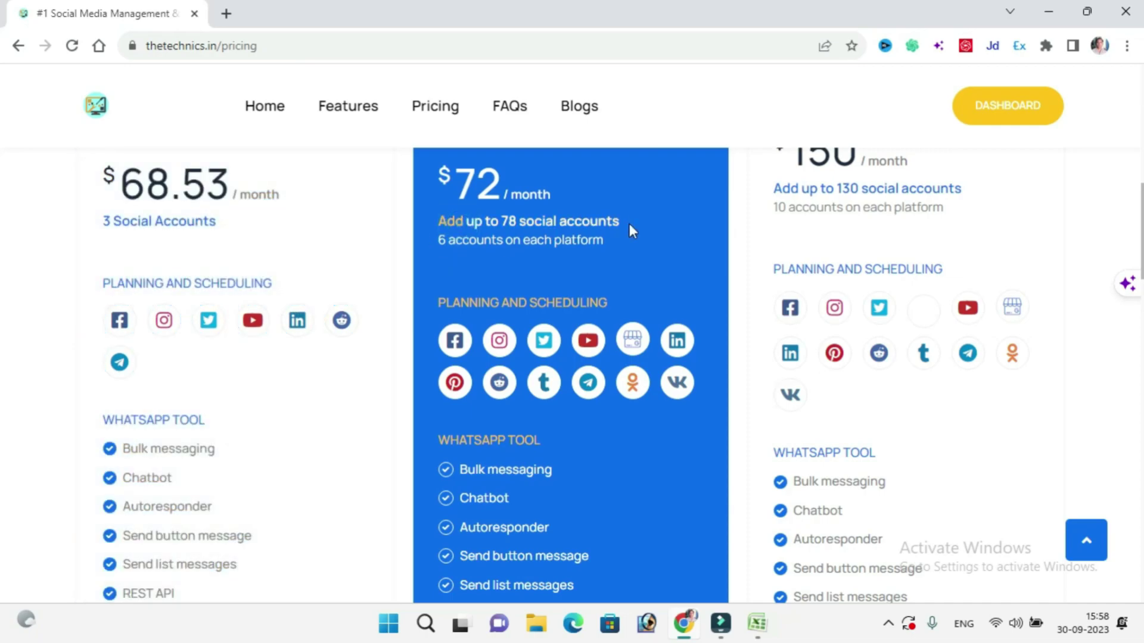
{"action": "left_click", "coordinate": [629, 223]}
{"action": "scroll", "coordinate": [863, 284], "scroll_direction": "up", "scroll_amount": 2}
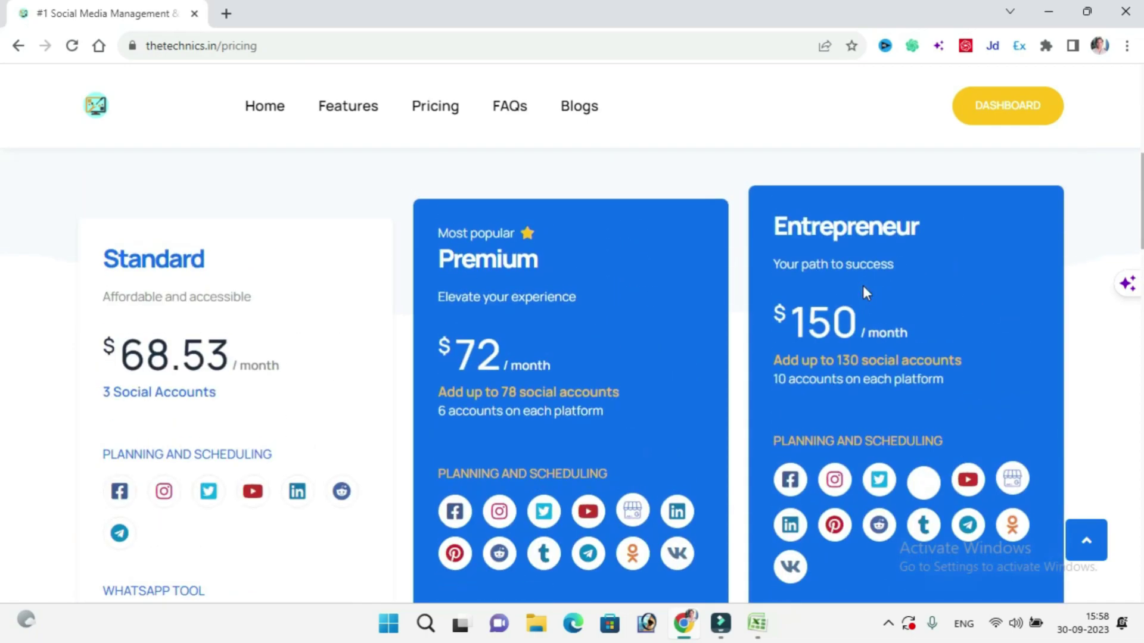
{"action": "scroll", "coordinate": [865, 291], "scroll_direction": "up", "scroll_amount": 3}
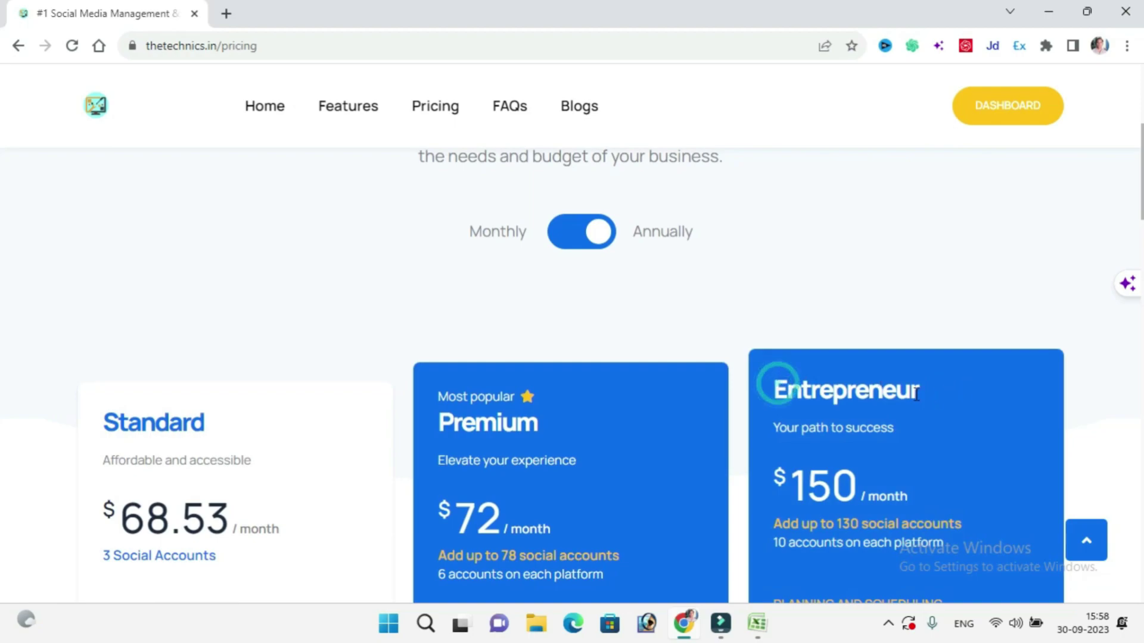
{"action": "left_click_drag", "start_coordinate": [775, 390], "coordinate": [918, 391]}
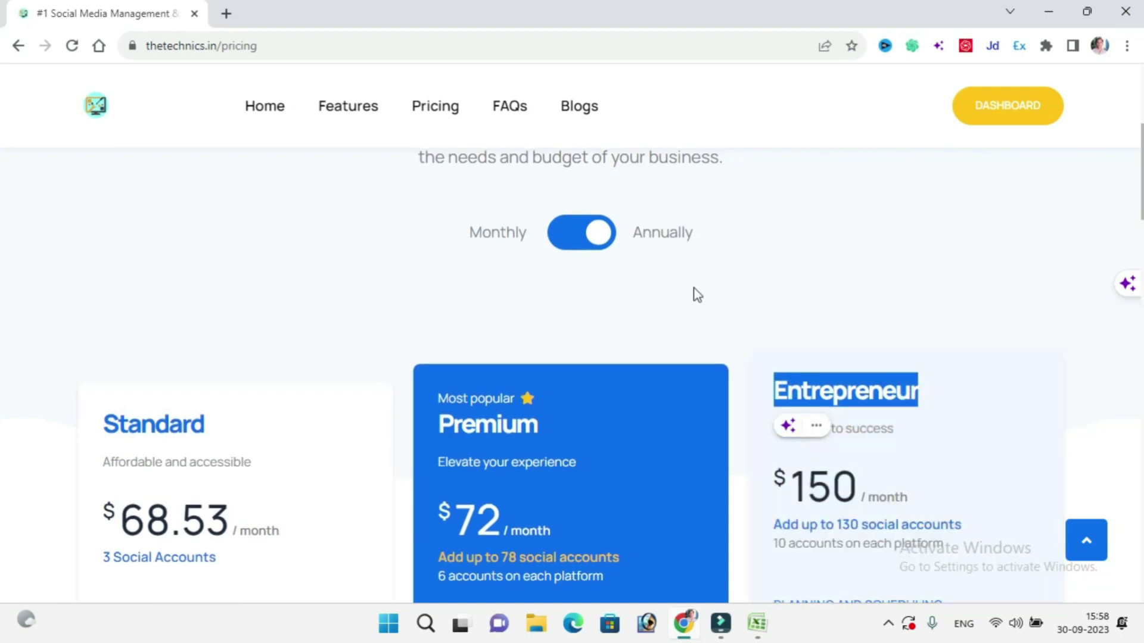
{"action": "scroll", "coordinate": [442, 208], "scroll_direction": "up", "scroll_amount": 5}
{"action": "triple_click", "coordinate": [581, 417]}
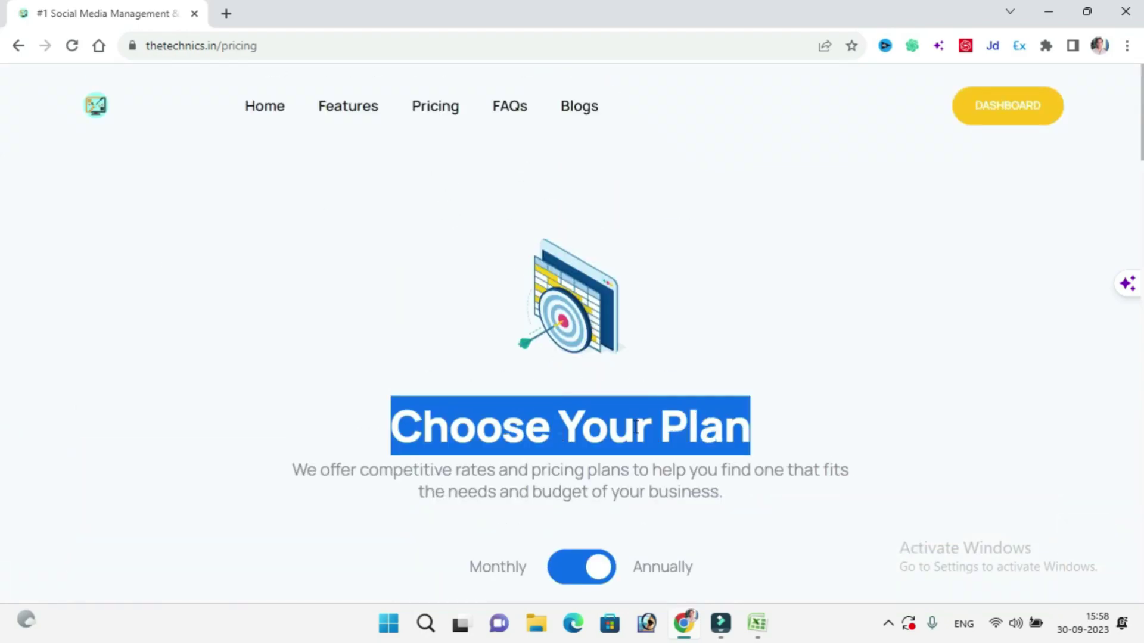
{"action": "scroll", "coordinate": [828, 249], "scroll_direction": "down", "scroll_amount": 5}
{"action": "scroll", "coordinate": [828, 249], "scroll_direction": "down", "scroll_amount": 10}
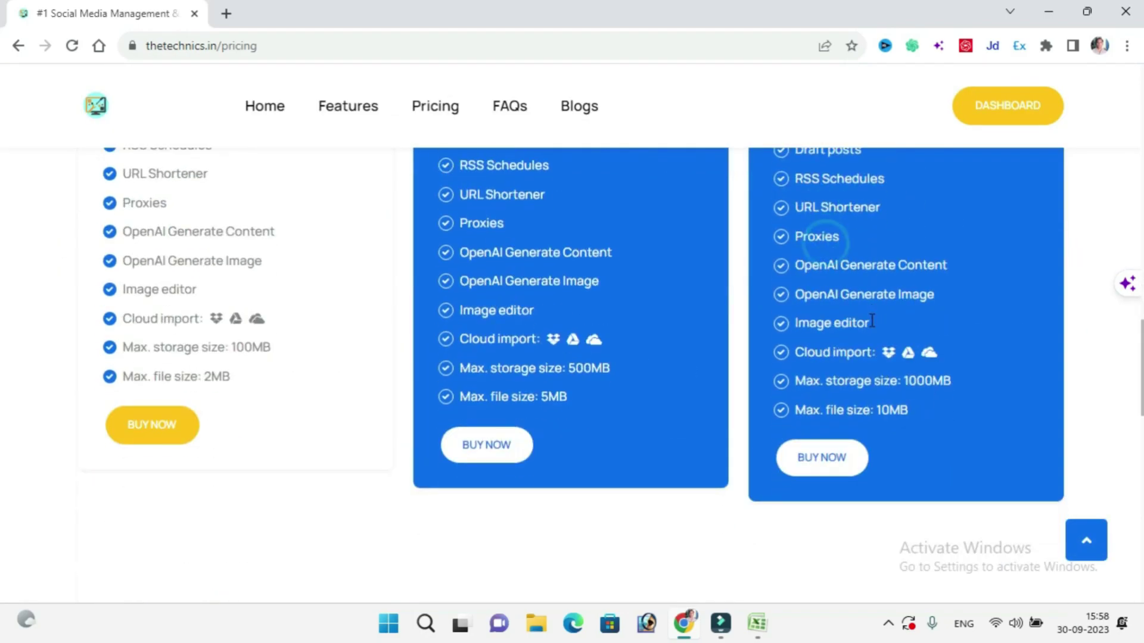
{"action": "scroll", "coordinate": [664, 256], "scroll_direction": "up", "scroll_amount": 5}
{"action": "scroll", "coordinate": [667, 264], "scroll_direction": "up", "scroll_amount": 10}
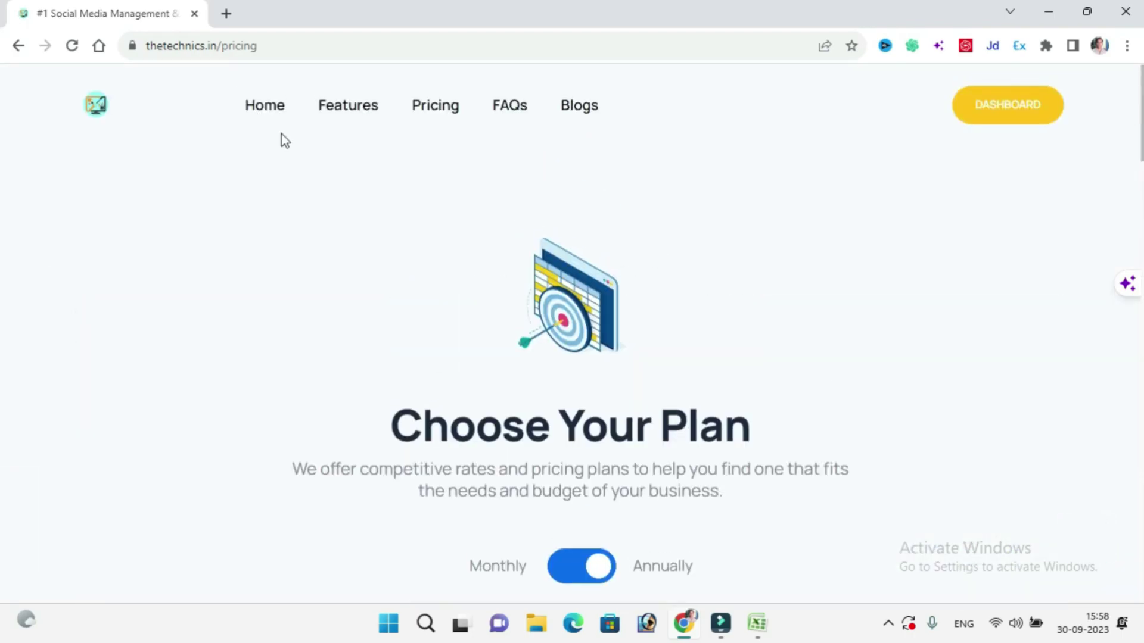
Go Home, then open the Dashboard post report showing 0 succeeded, 0 failed and 0 total
{"action": "left_click", "coordinate": [264, 105]}
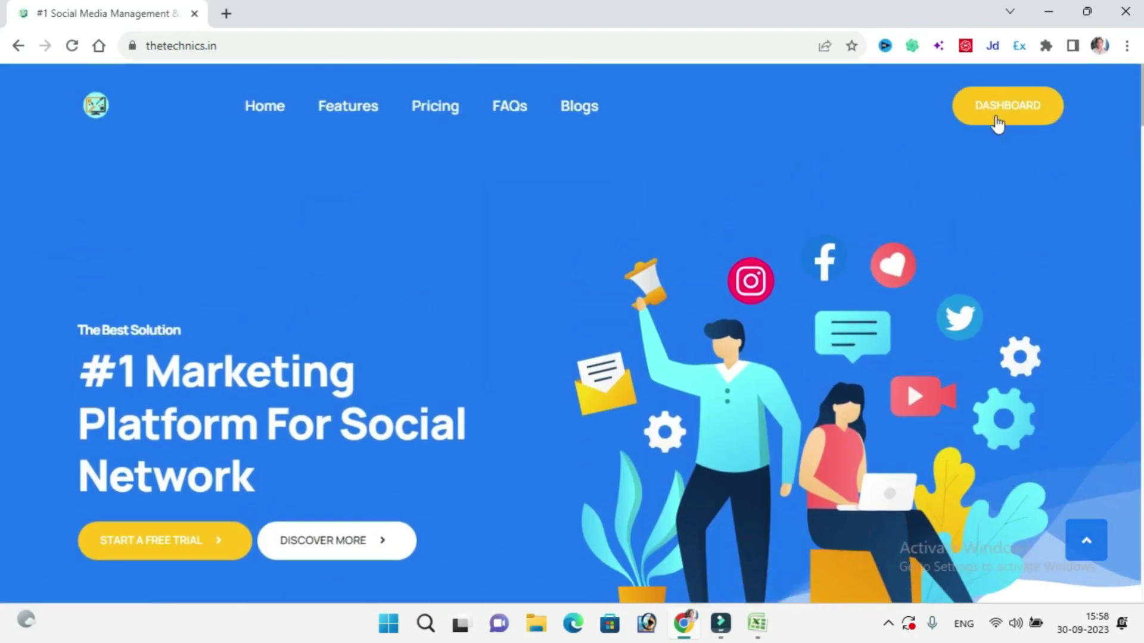
{"action": "left_click", "coordinate": [997, 118]}
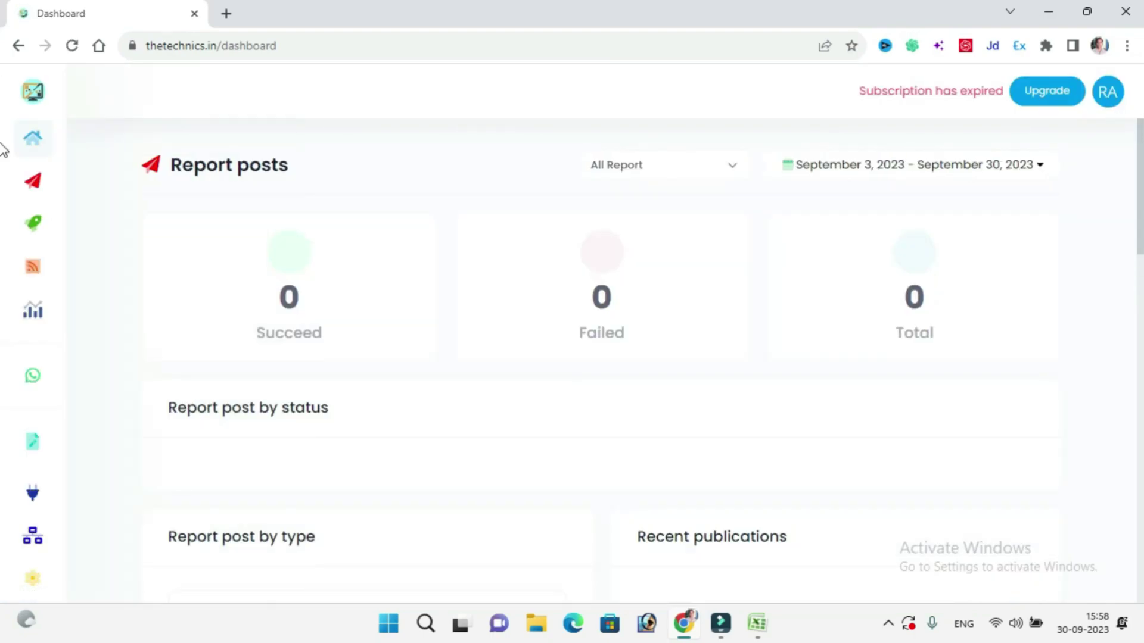
{"action": "mouse_move", "coordinate": [27, 268]}
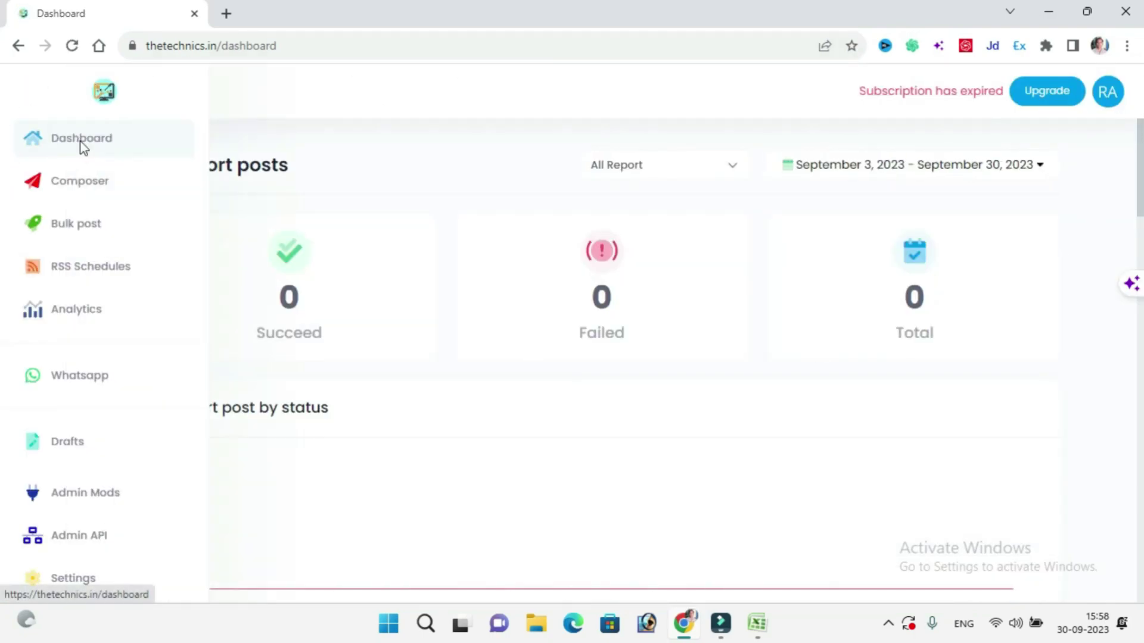
{"action": "left_click", "coordinate": [80, 142]}
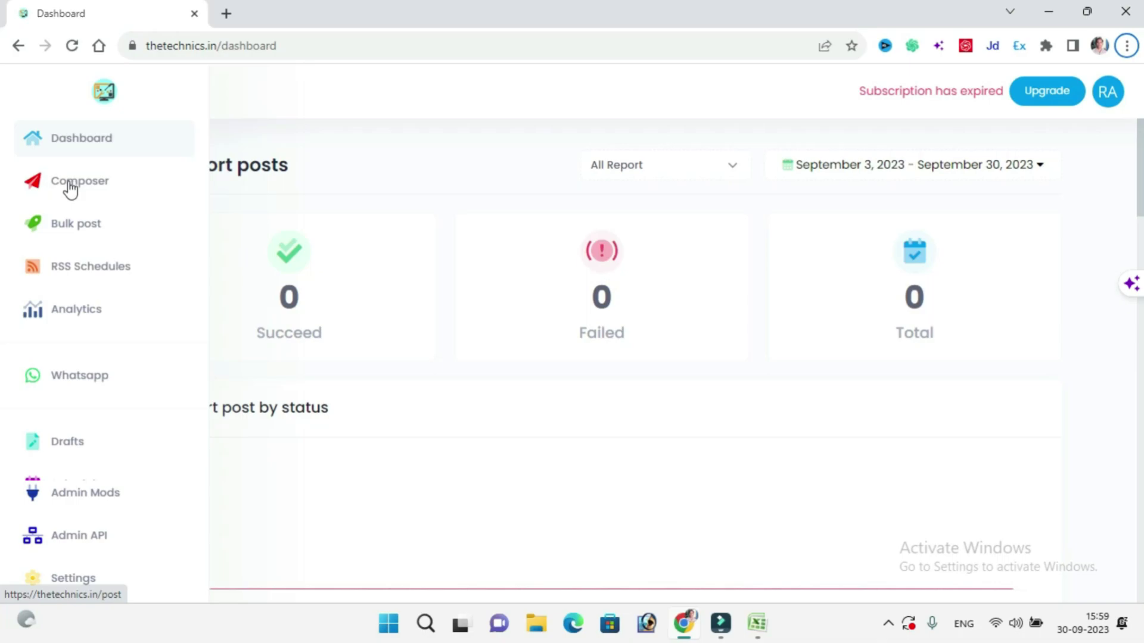
{"action": "scroll", "coordinate": [70, 190], "scroll_direction": "down", "scroll_amount": 5}
{"action": "scroll", "coordinate": [71, 243], "scroll_direction": "up", "scroll_amount": 5}
Open the Composer and switch its Network Preview to another network
{"action": "left_click", "coordinate": [76, 188]}
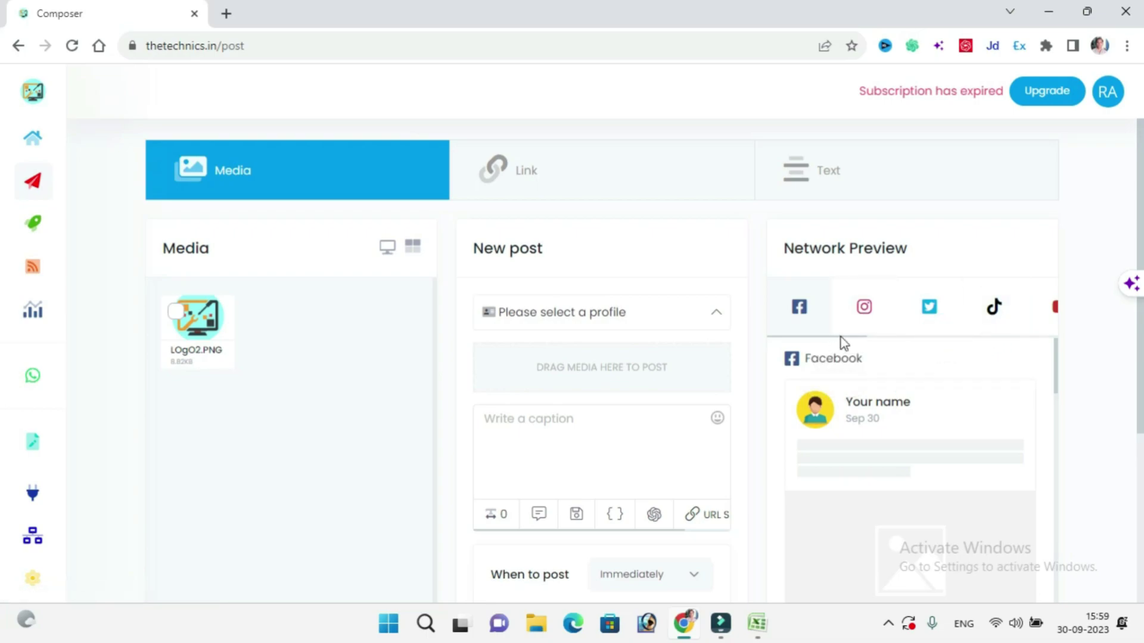
{"action": "mouse_move", "coordinate": [841, 337]}
{"action": "left_mouse_down"}
{"action": "mouse_move", "coordinate": [1036, 339]}
{"action": "mouse_move", "coordinate": [997, 340]}
{"action": "left_mouse_up"}
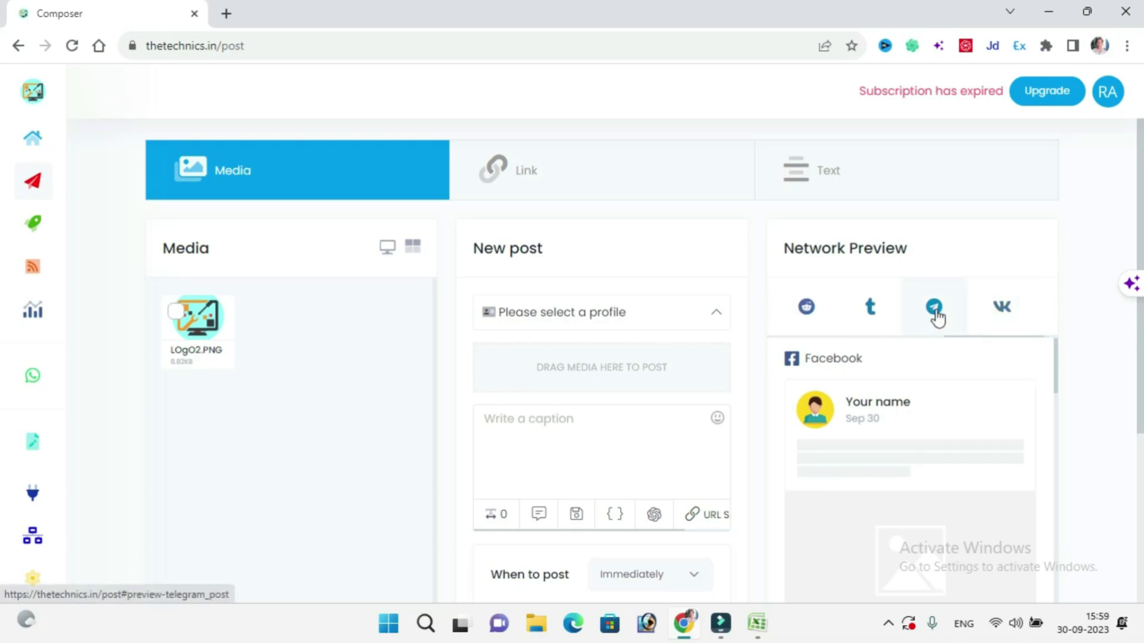
{"action": "left_click", "coordinate": [936, 312]}
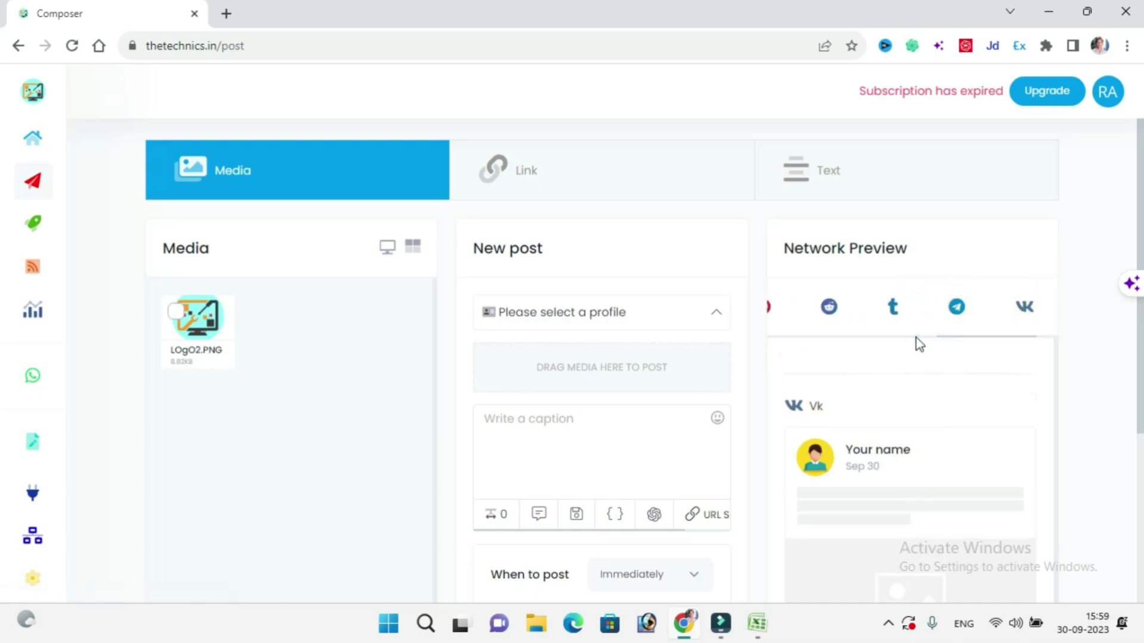
{"action": "left_click_drag", "start_coordinate": [932, 337], "coordinate": [786, 345]}
{"action": "scroll", "coordinate": [981, 434], "scroll_direction": "down", "scroll_amount": 5}
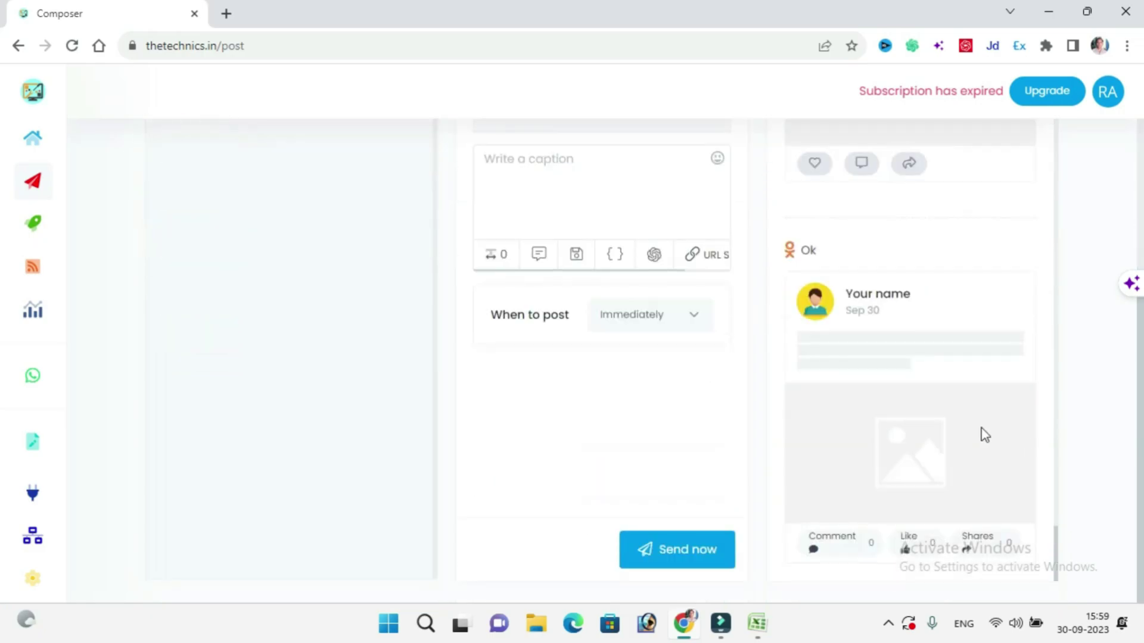
{"action": "scroll", "coordinate": [318, 316], "scroll_direction": "up", "scroll_amount": 5}
{"action": "scroll", "coordinate": [327, 314], "scroll_direction": "down", "scroll_amount": 2}
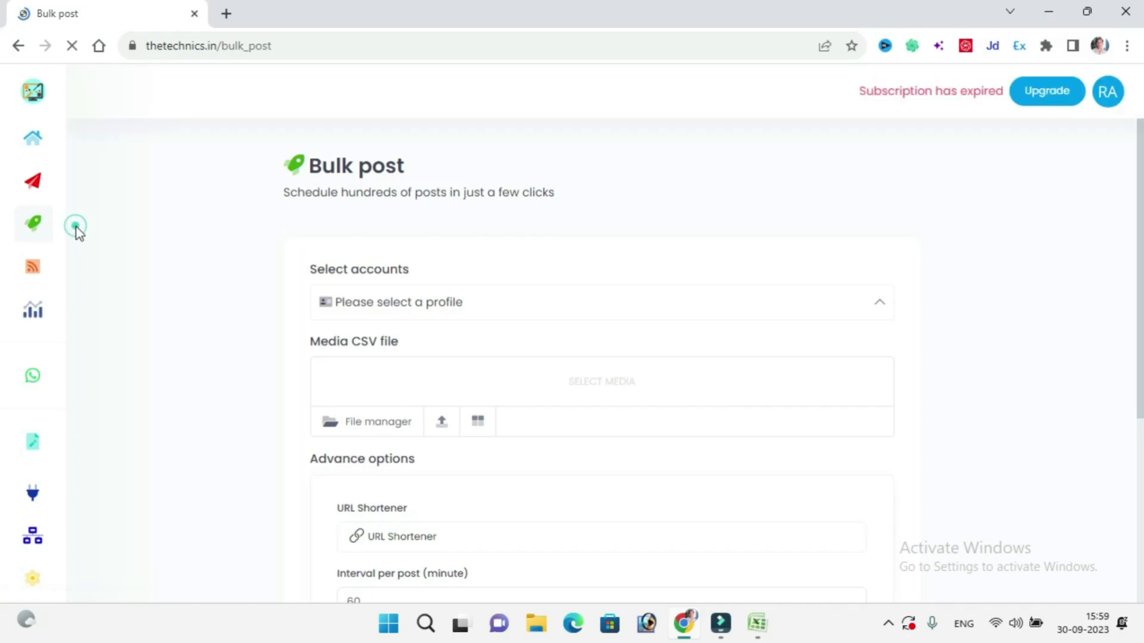
Review the Bulk post form, highlighting the Select accounts label and the subtitle
{"action": "scroll", "coordinate": [358, 238], "scroll_direction": "down", "scroll_amount": 3}
{"action": "scroll", "coordinate": [470, 265], "scroll_direction": "up", "scroll_amount": 3}
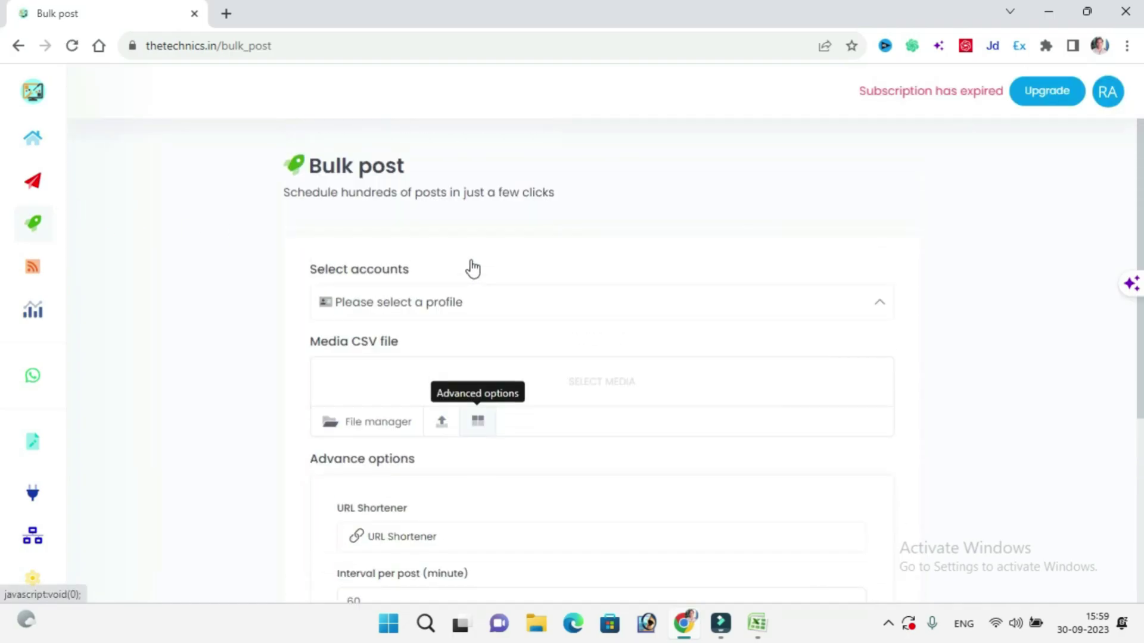
{"action": "triple_click", "coordinate": [381, 266]}
{"action": "triple_click", "coordinate": [408, 192]}
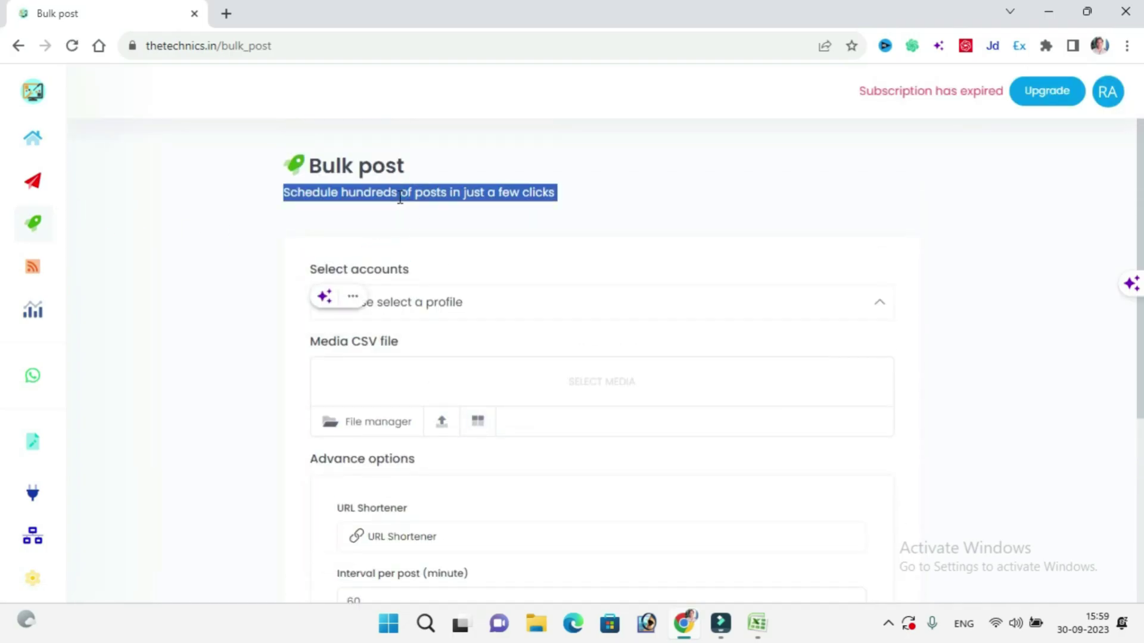
{"action": "left_click", "coordinate": [325, 166]}
Download the bulk post CSV template bulk_template.csv
{"action": "scroll", "coordinate": [392, 339], "scroll_direction": "down", "scroll_amount": 2}
{"action": "scroll", "coordinate": [421, 357], "scroll_direction": "down", "scroll_amount": 2}
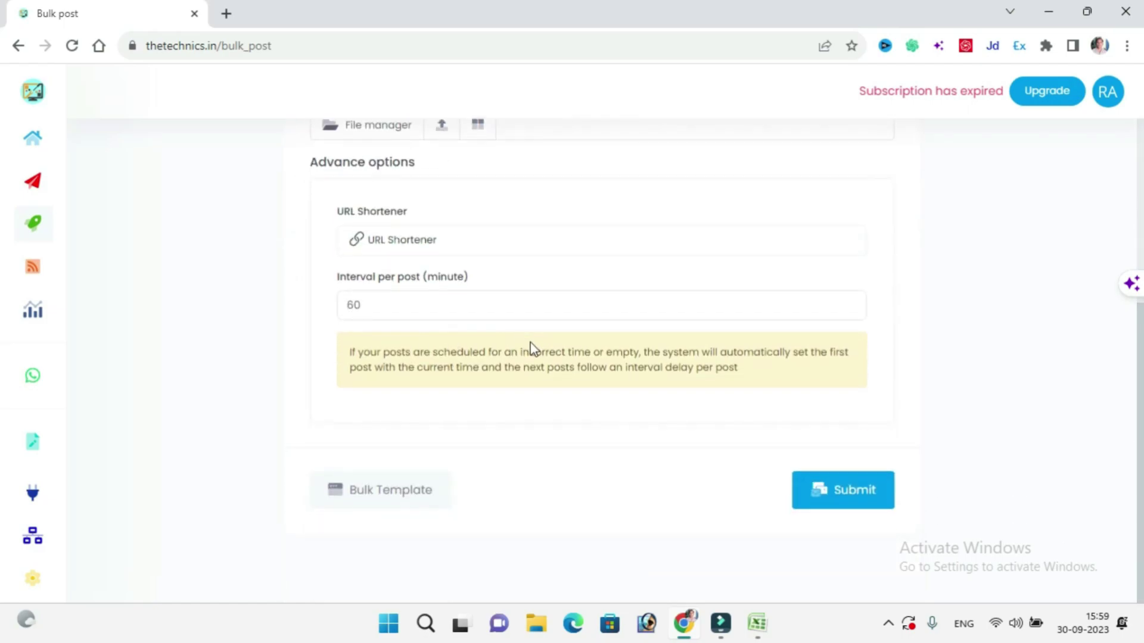
{"action": "left_click", "coordinate": [400, 495]}
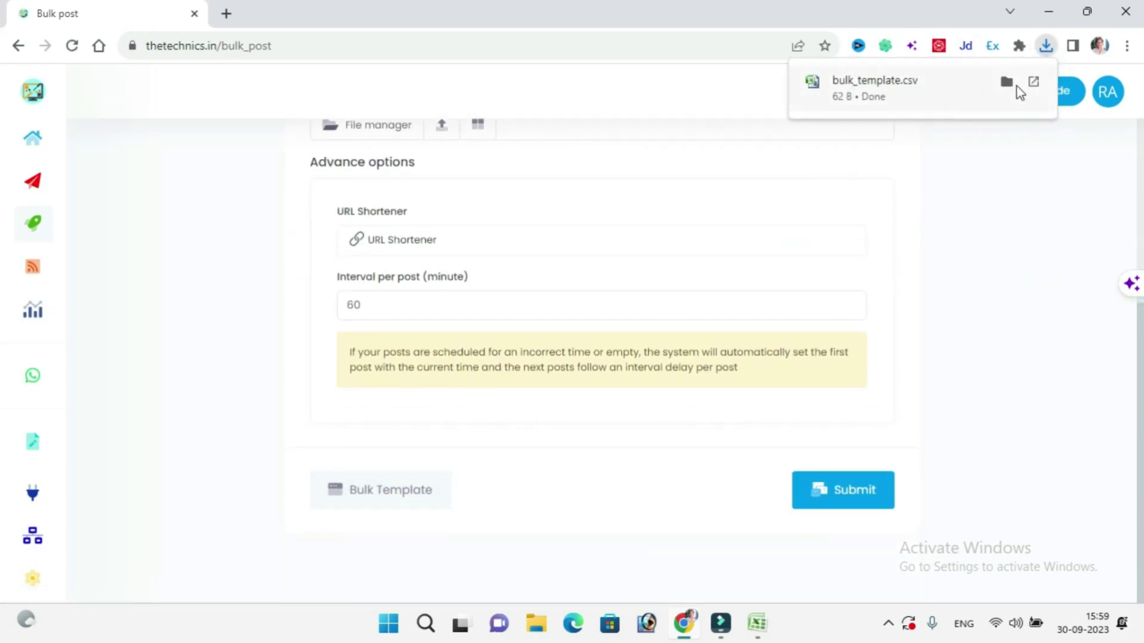
{"action": "scroll", "coordinate": [177, 245], "scroll_direction": "up", "scroll_amount": 1}
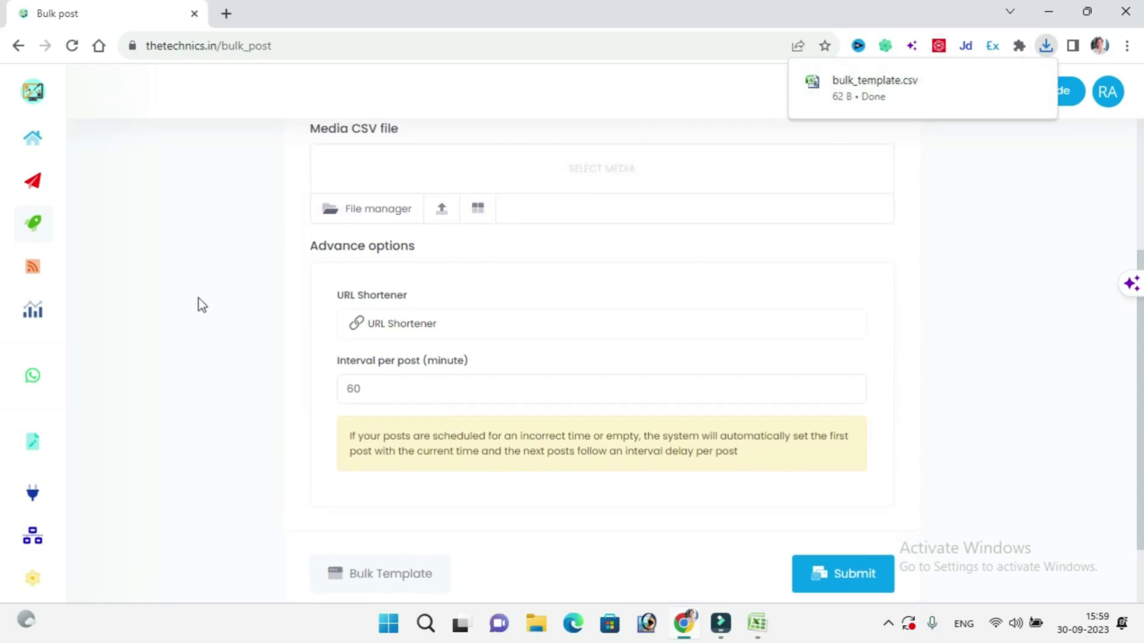
{"action": "scroll", "coordinate": [149, 295], "scroll_direction": "up", "scroll_amount": 3}
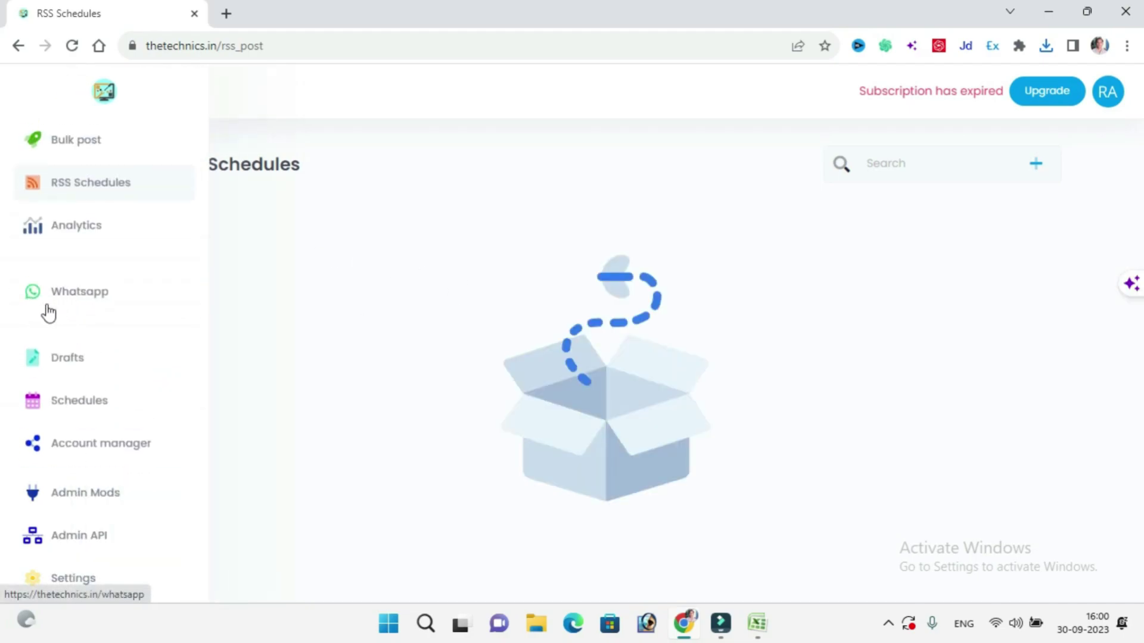
Open the WhatsApp module and its report overview
{"action": "left_click", "coordinate": [81, 295]}
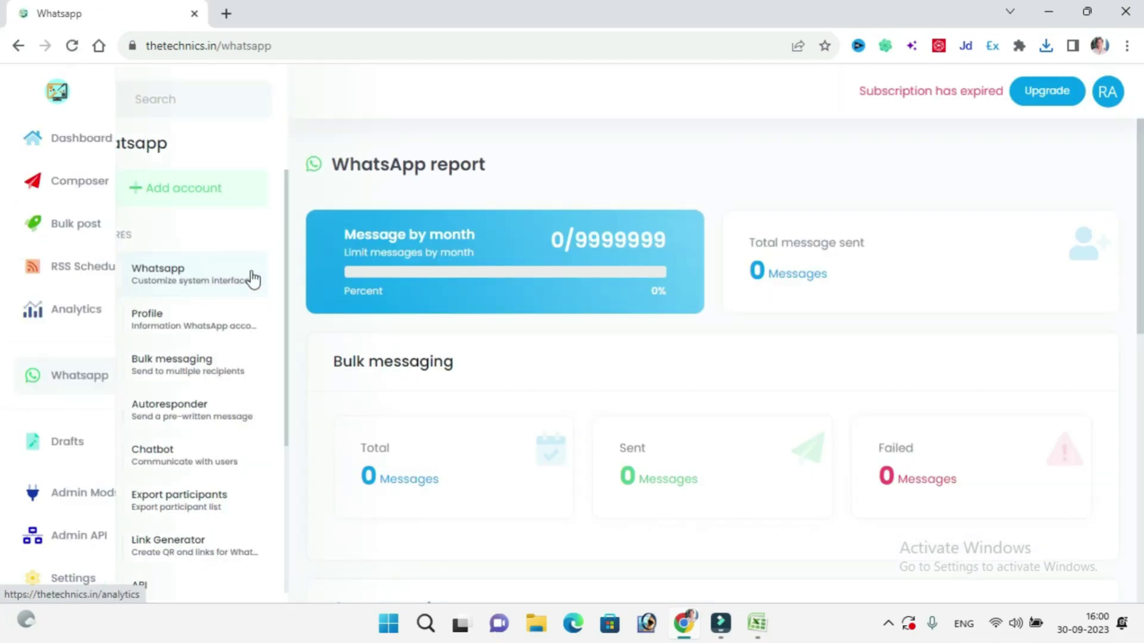
{"action": "left_click", "coordinate": [210, 277]}
{"action": "scroll", "coordinate": [209, 283], "scroll_direction": "down", "scroll_amount": 2}
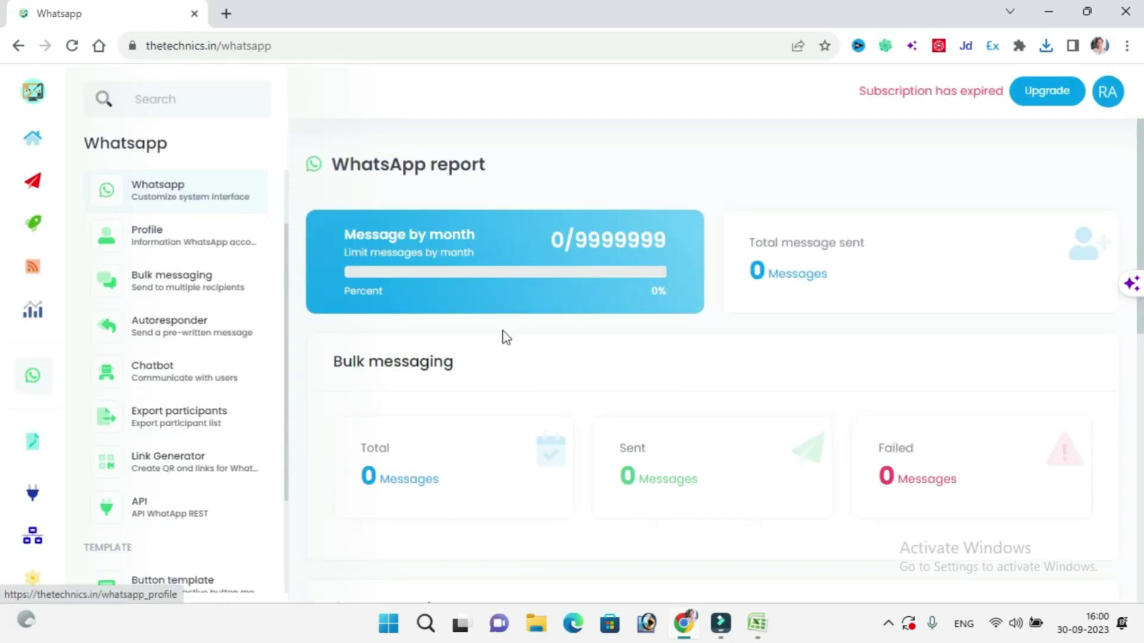
{"action": "scroll", "coordinate": [199, 248], "scroll_direction": "down", "scroll_amount": 2}
{"action": "scroll", "coordinate": [127, 319], "scroll_direction": "up", "scroll_amount": 4}
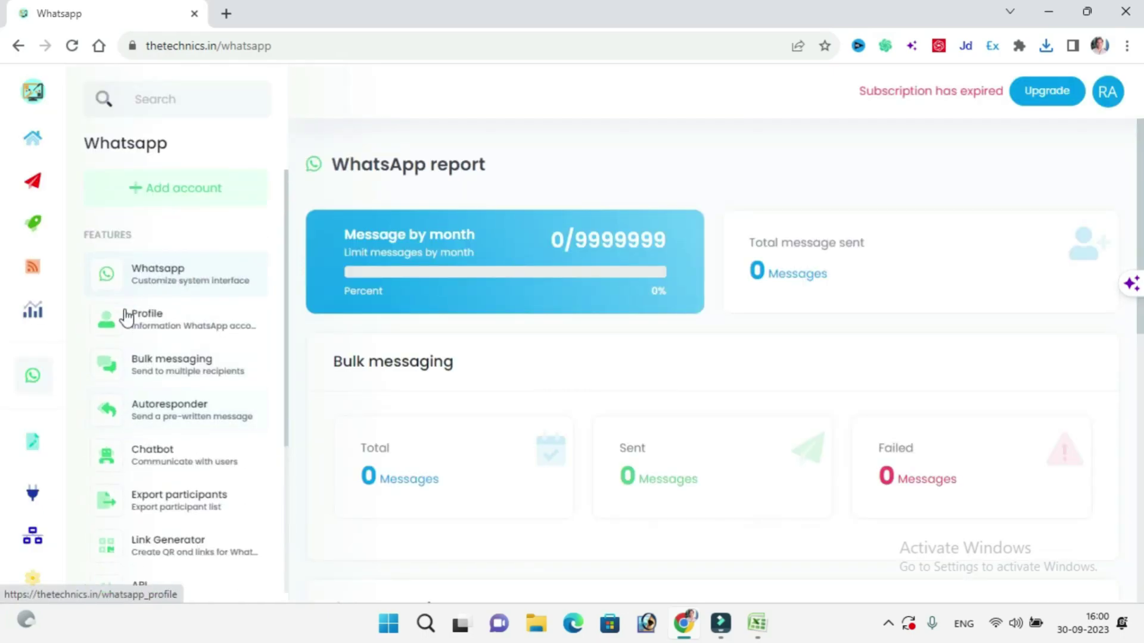
On the WhatsApp Profile page, select Chat Bots Online and log it out
{"action": "left_click", "coordinate": [159, 327]}
{"action": "left_click", "coordinate": [684, 249]}
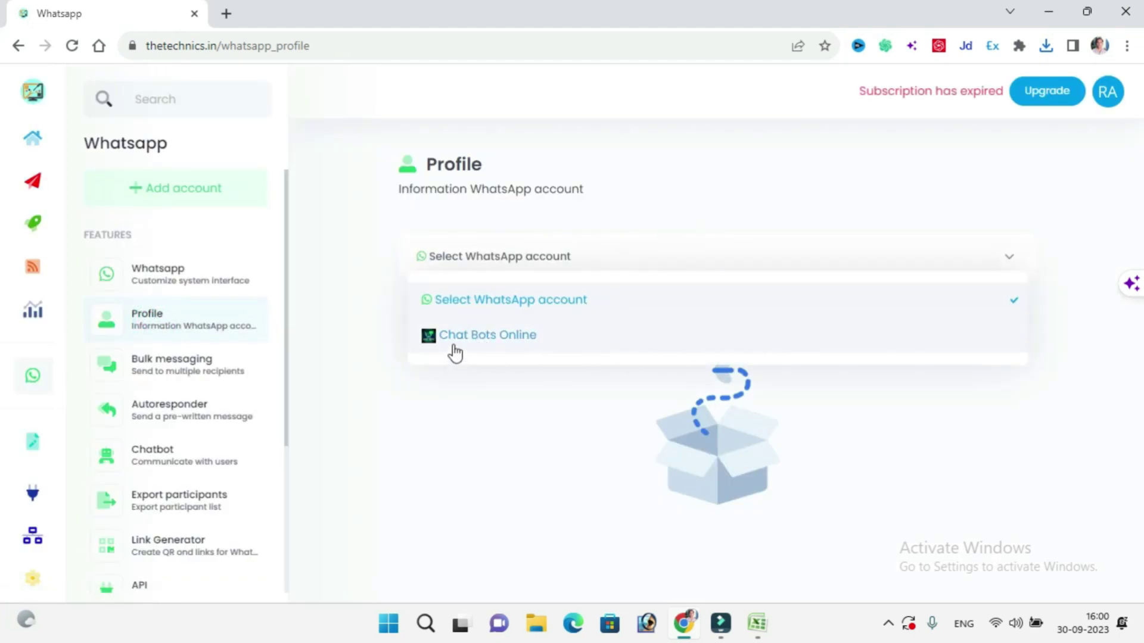
{"action": "left_click", "coordinate": [572, 341]}
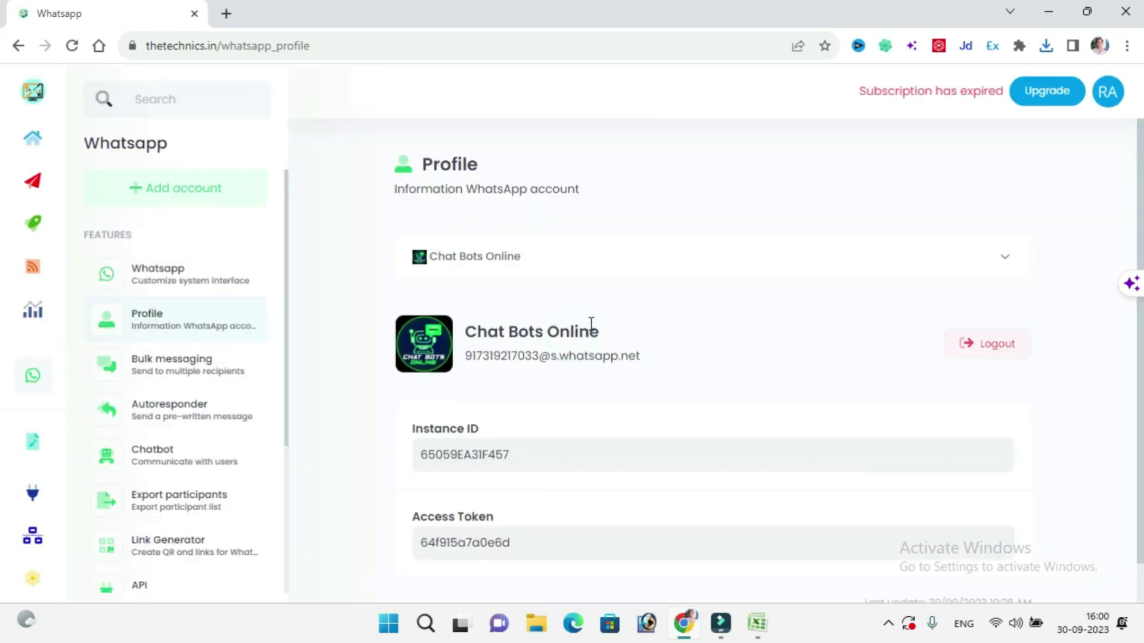
{"action": "left_click", "coordinate": [983, 350]}
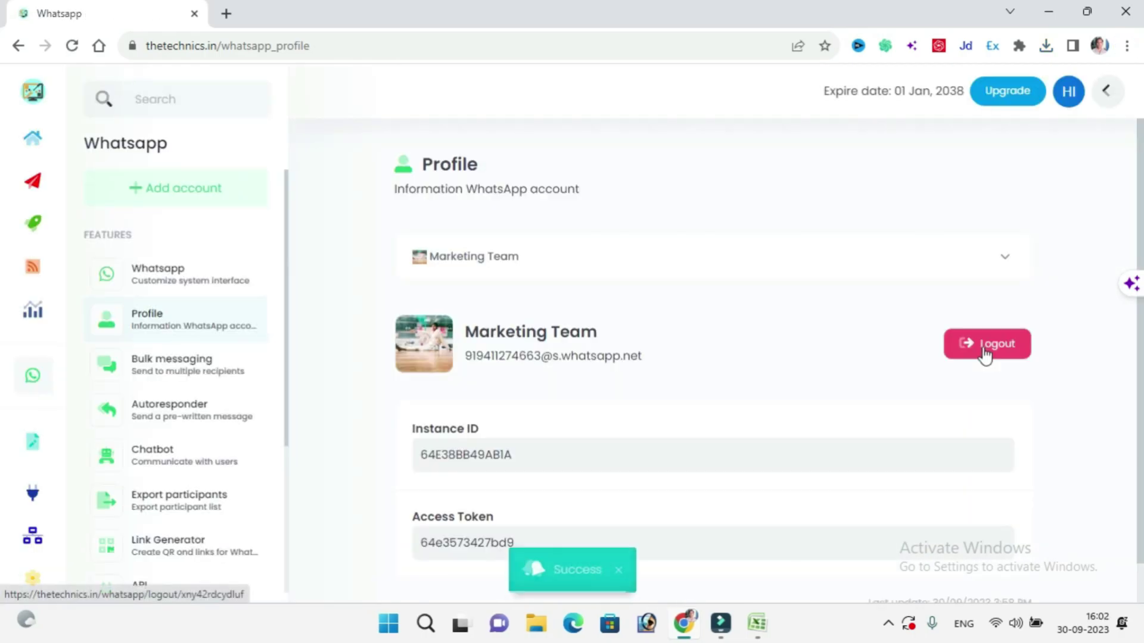
Use Re-login to bring up the QR code for re-linking WhatsApp
{"action": "left_click", "coordinate": [984, 351]}
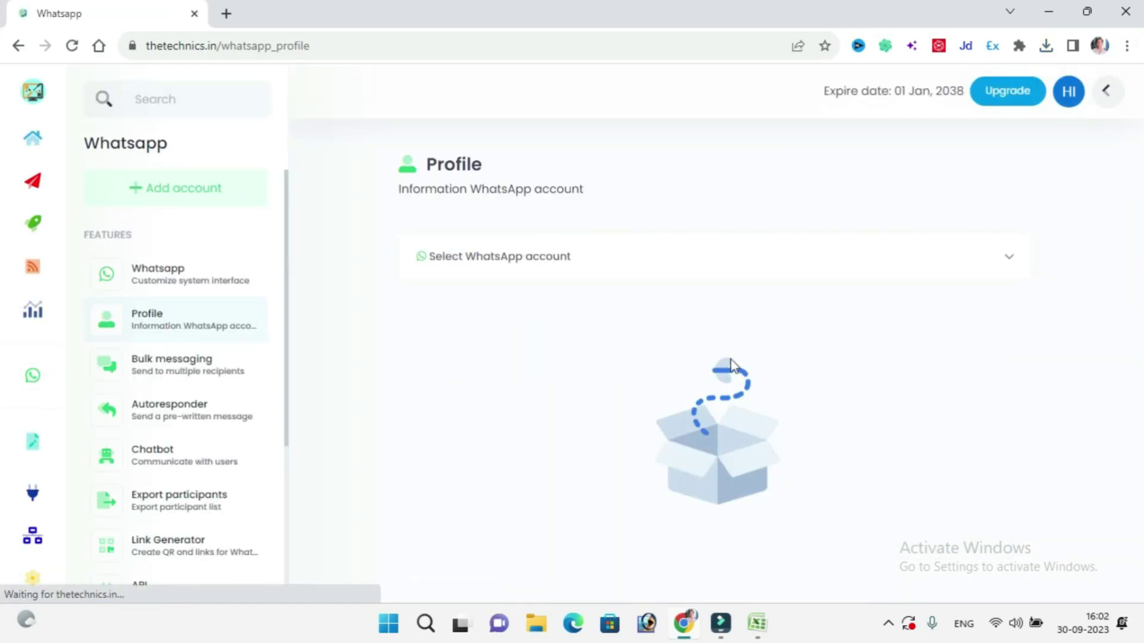
{"action": "left_click", "coordinate": [1005, 355]}
{"action": "scroll", "coordinate": [1012, 334], "scroll_direction": "down", "scroll_amount": 3}
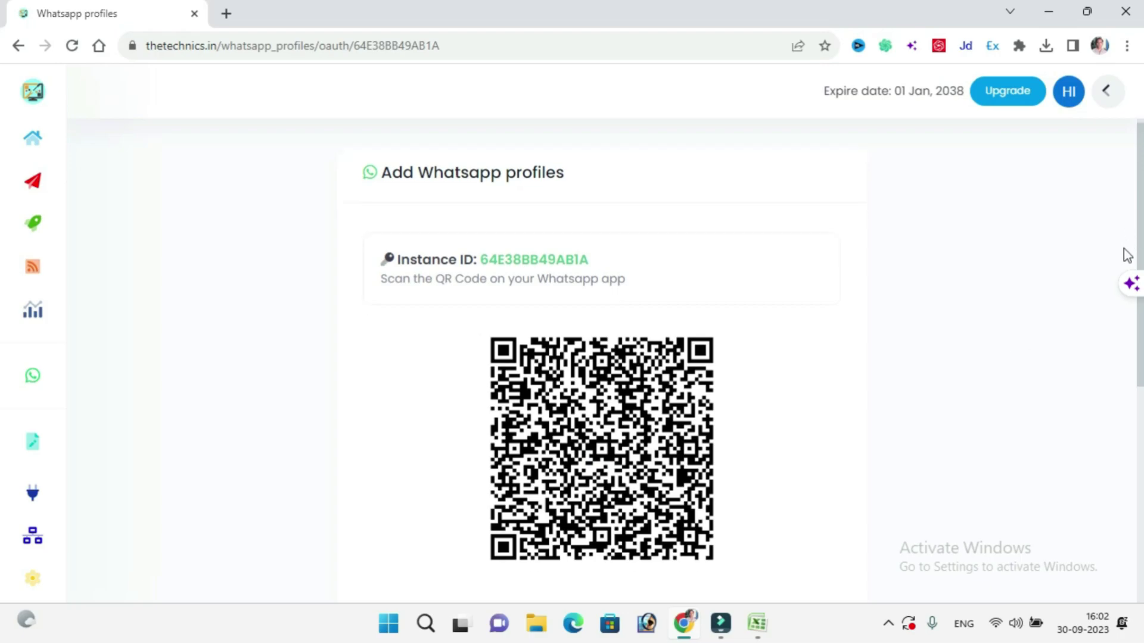
{"action": "scroll", "coordinate": [1035, 266], "scroll_direction": "up", "scroll_amount": 1}
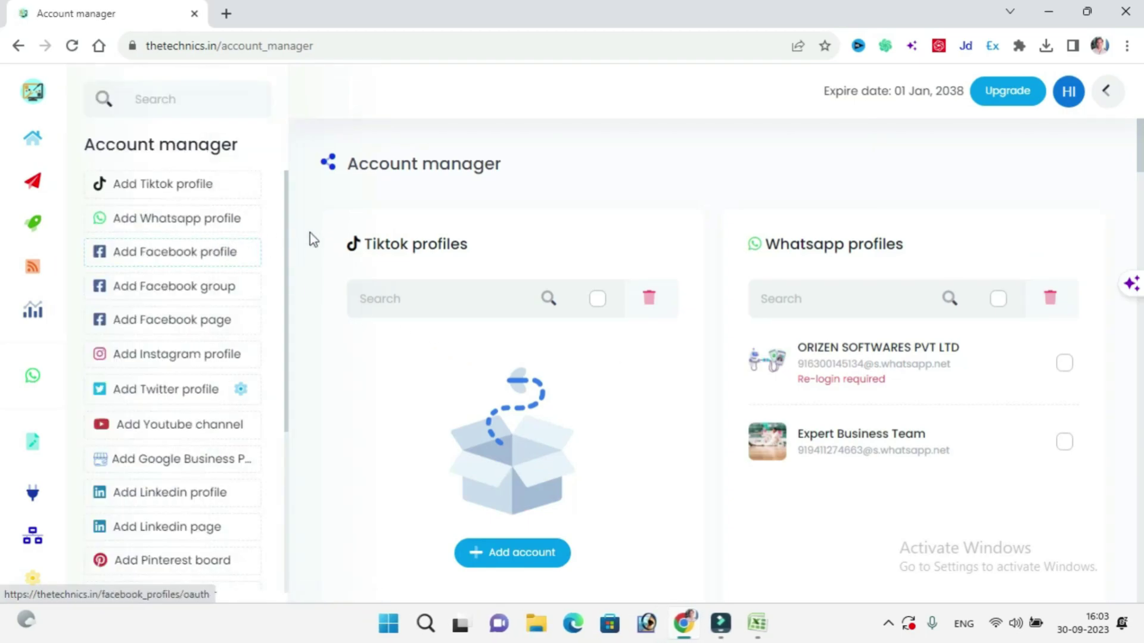
{"action": "mouse_move", "coordinate": [32, 376]}
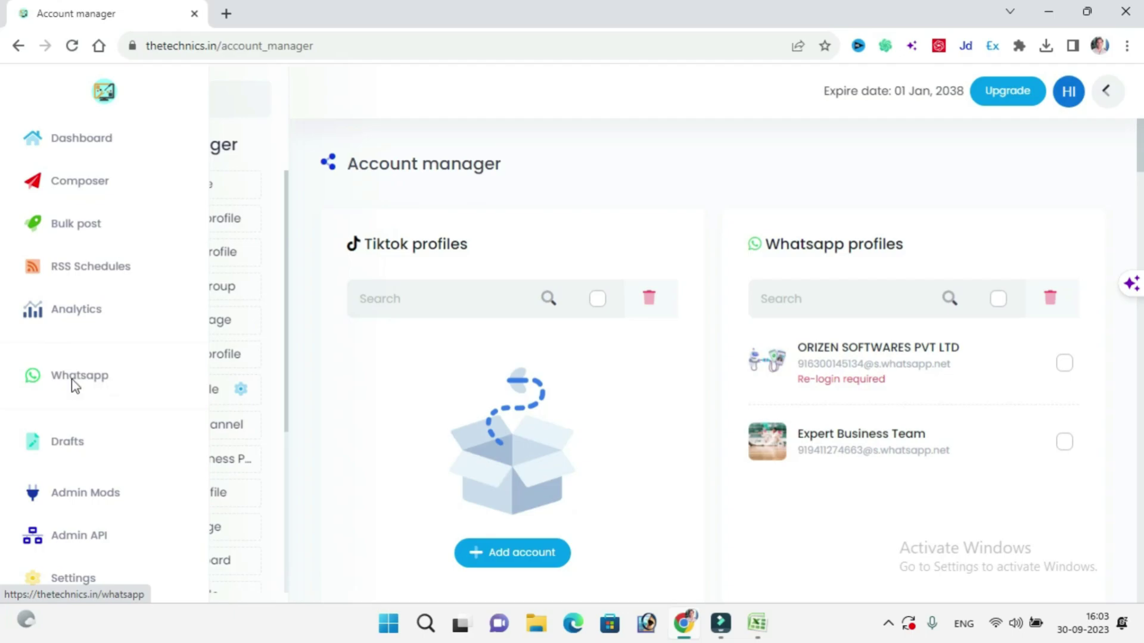
Return to the WhatsApp report showing 877 messages this month and 4 bulk sent
{"action": "left_click", "coordinate": [74, 386]}
{"action": "scroll", "coordinate": [205, 311], "scroll_direction": "down", "scroll_amount": 1}
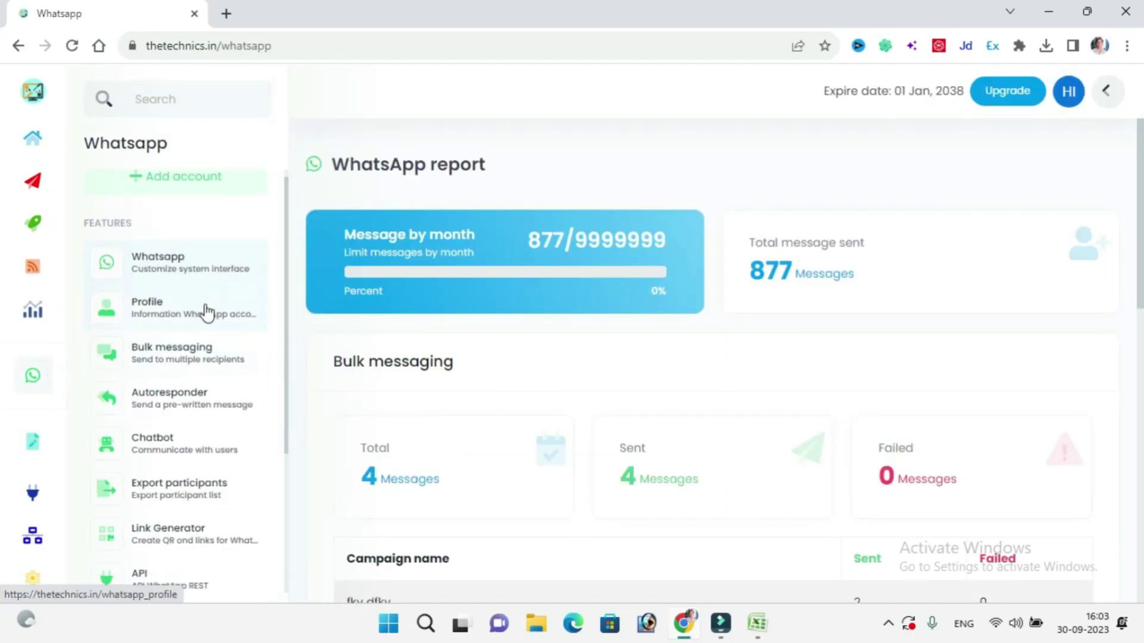
{"action": "scroll", "coordinate": [206, 311], "scroll_direction": "down", "scroll_amount": 1}
{"action": "scroll", "coordinate": [173, 250], "scroll_direction": "up", "scroll_amount": 2}
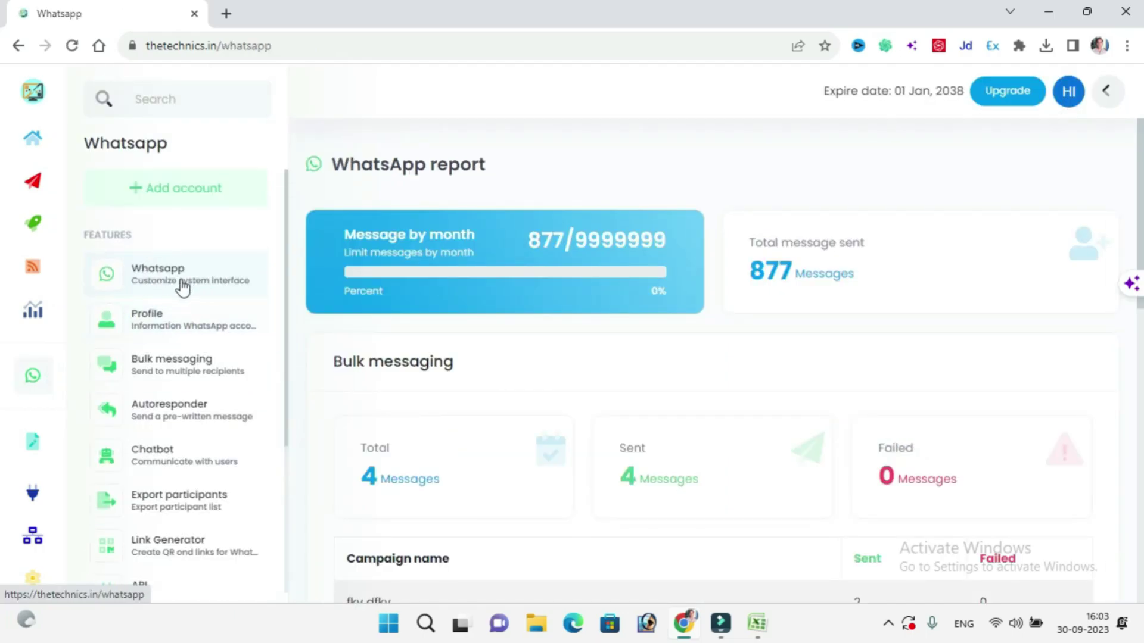
Reload the WhatsApp report overview and scroll through its statistics
{"action": "left_click", "coordinate": [215, 281]}
{"action": "scroll", "coordinate": [596, 262], "scroll_direction": "down", "scroll_amount": 3}
{"action": "scroll", "coordinate": [596, 263], "scroll_direction": "down", "scroll_amount": 4}
{"action": "scroll", "coordinate": [581, 223], "scroll_direction": "up", "scroll_amount": 2}
{"action": "scroll", "coordinate": [536, 238], "scroll_direction": "up", "scroll_amount": 4}
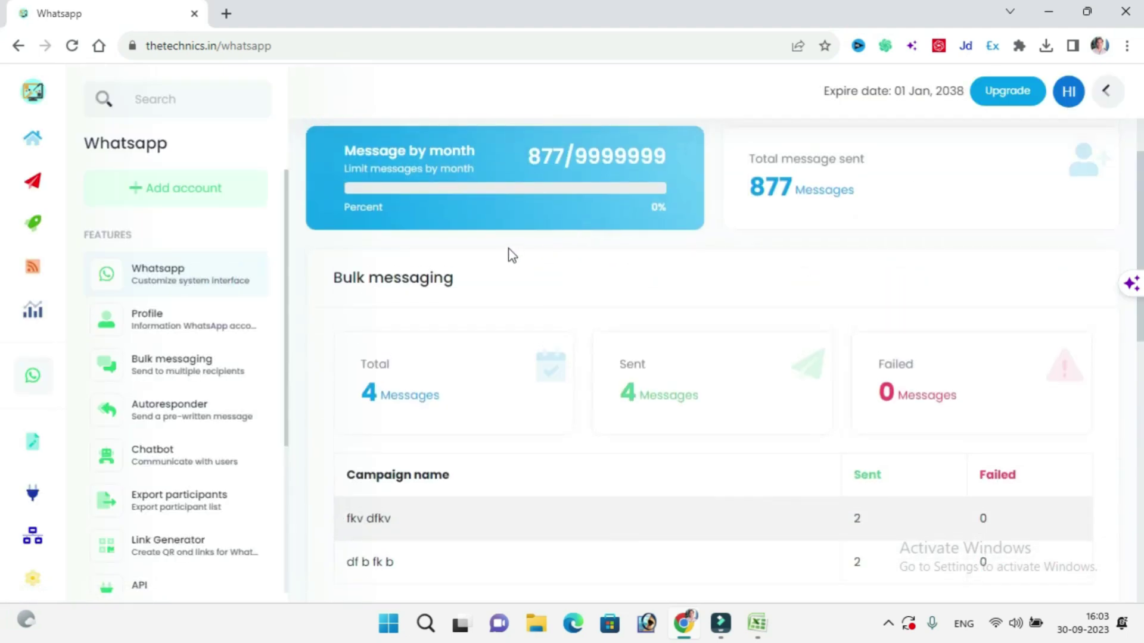
{"action": "scroll", "coordinate": [644, 196], "scroll_direction": "up", "scroll_amount": 2}
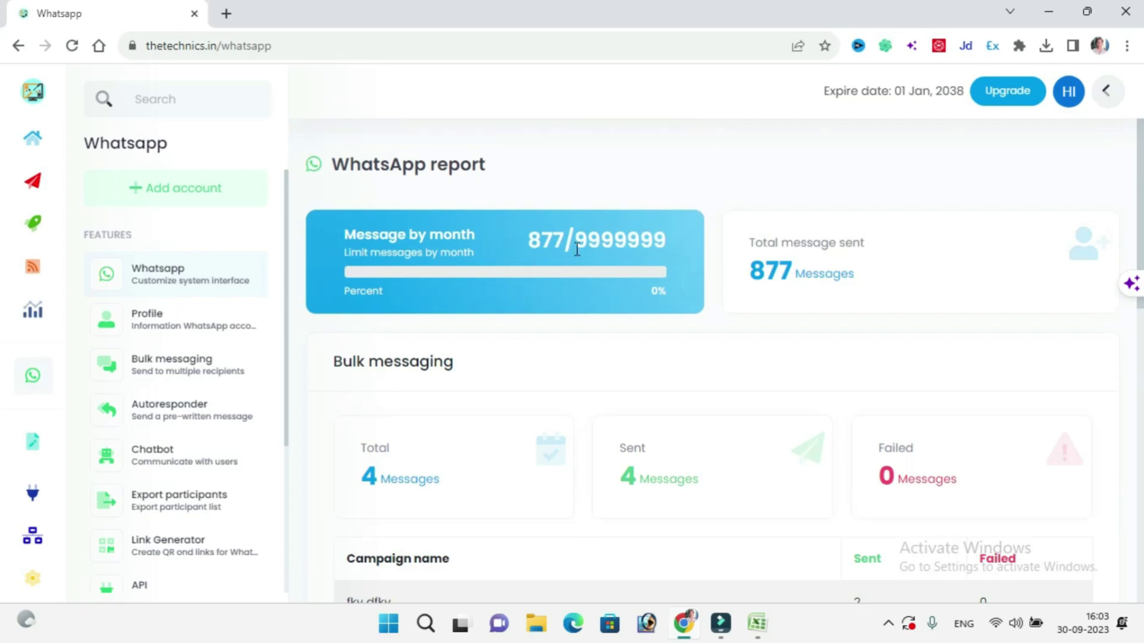
On the WhatsApp Profile page, view the ORIZEN SOFTWARES PVT LTD account details
{"action": "left_click", "coordinate": [158, 324]}
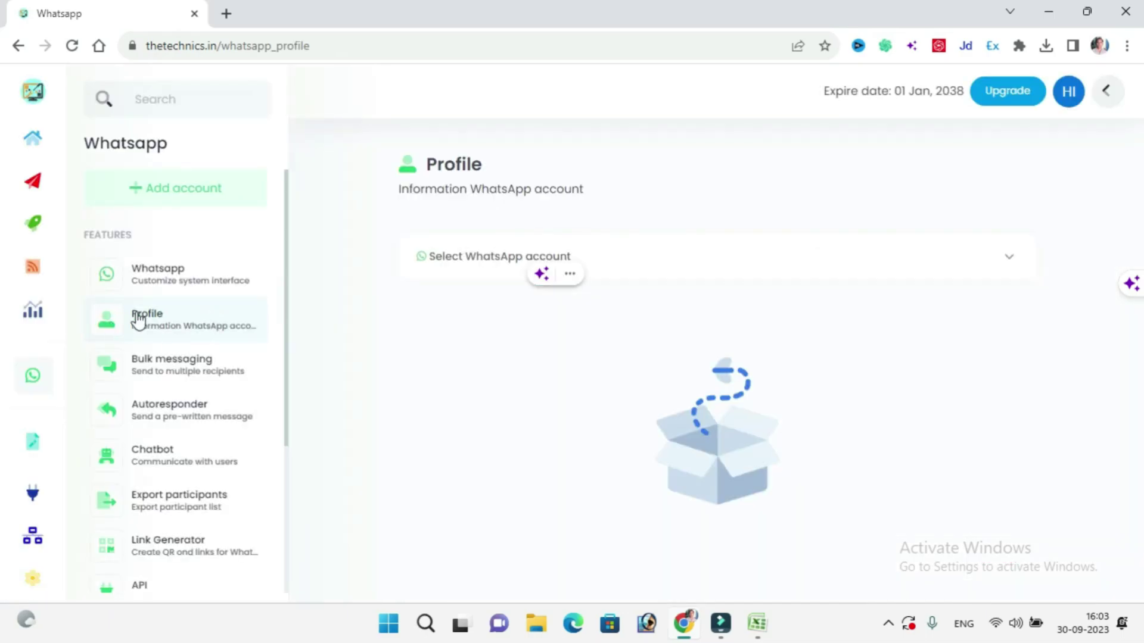
{"action": "left_click", "coordinate": [481, 261]}
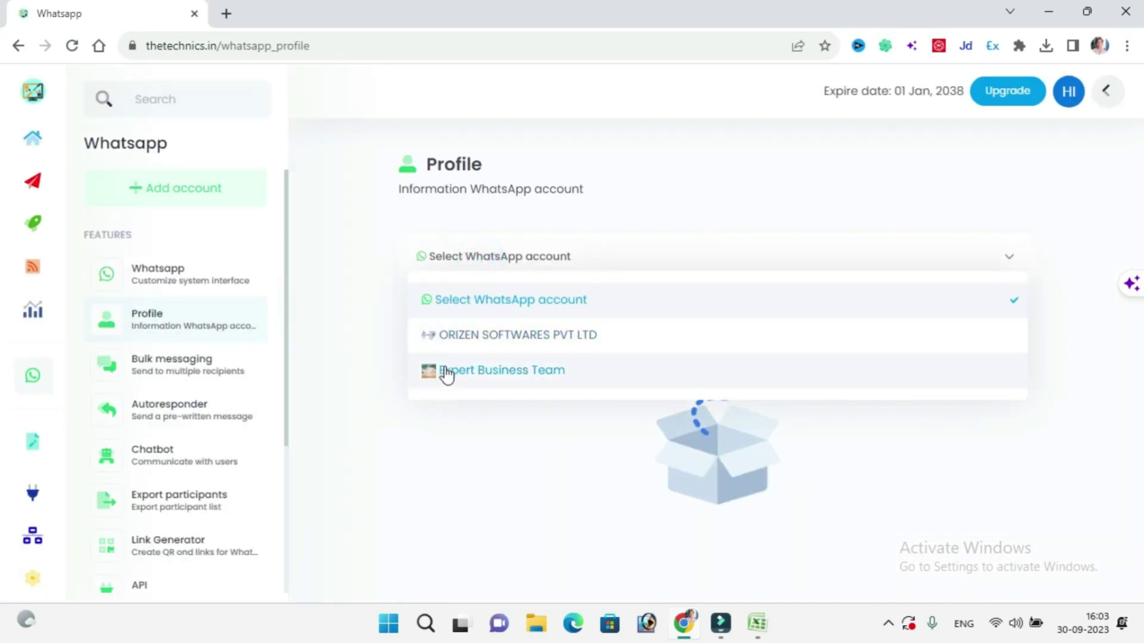
{"action": "left_click", "coordinate": [503, 441]}
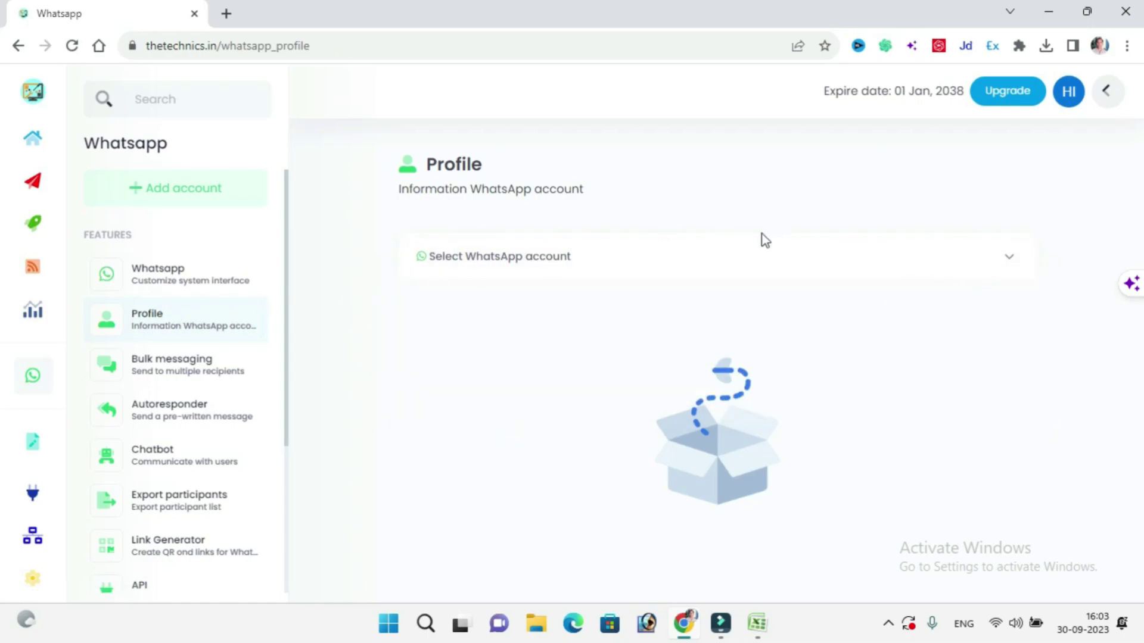
{"action": "left_click", "coordinate": [643, 261]}
{"action": "left_click", "coordinate": [514, 335]}
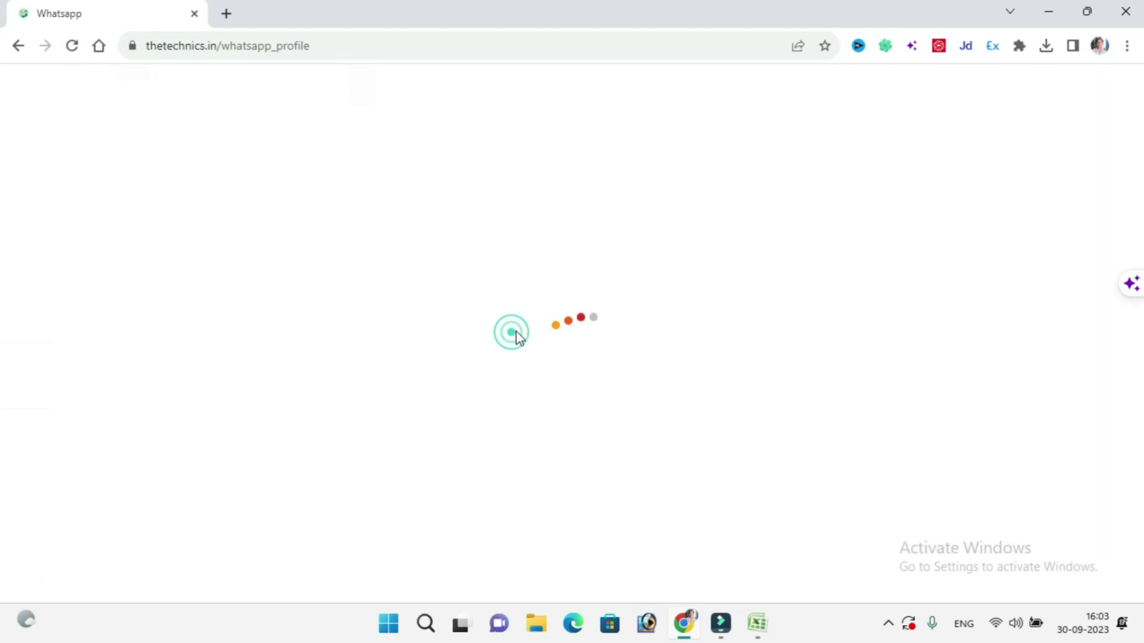
{"action": "scroll", "coordinate": [1039, 413], "scroll_direction": "down", "scroll_amount": 1}
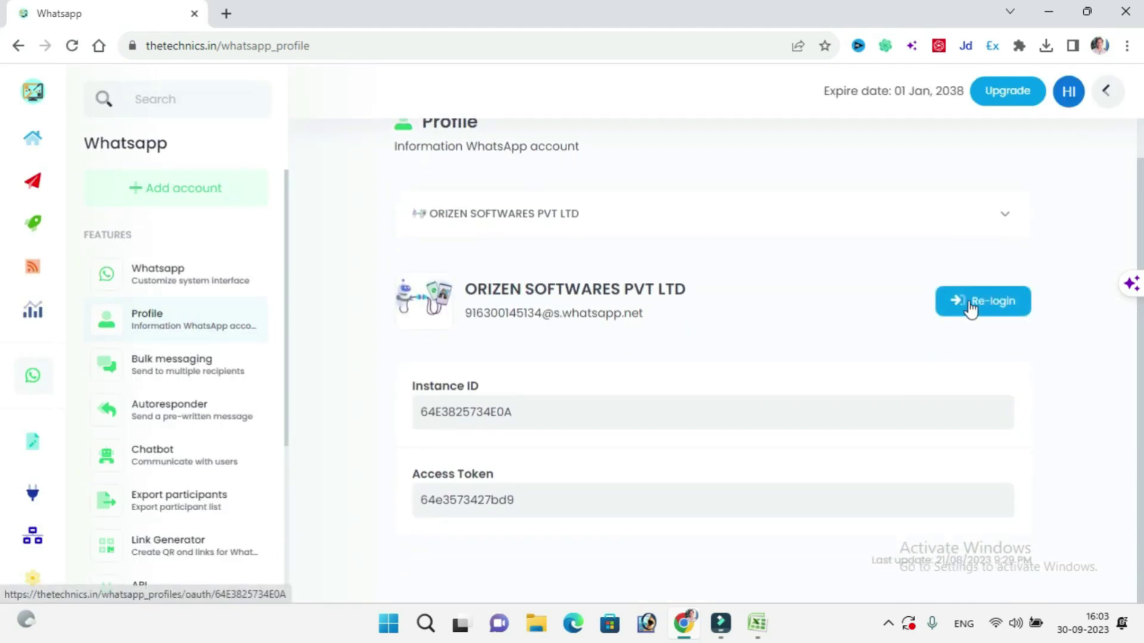
{"action": "scroll", "coordinate": [314, 232], "scroll_direction": "up", "scroll_amount": 1}
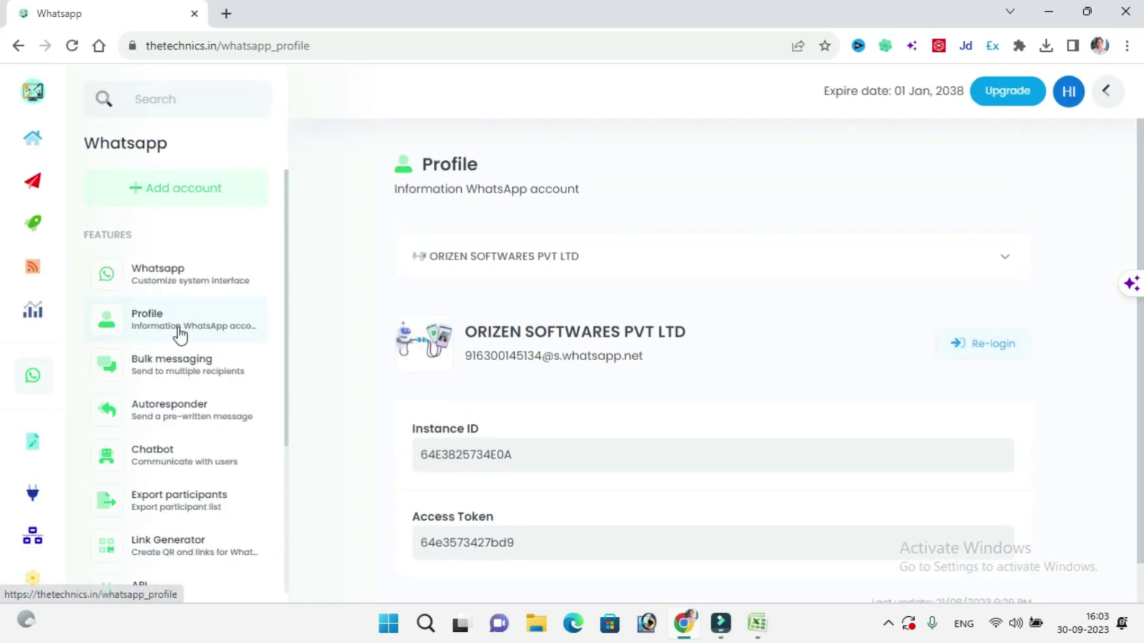
{"action": "left_click", "coordinate": [156, 324]}
View the Add account QR code, then open the Bulk messaging campaign list
{"action": "right_click", "coordinate": [534, 269]}
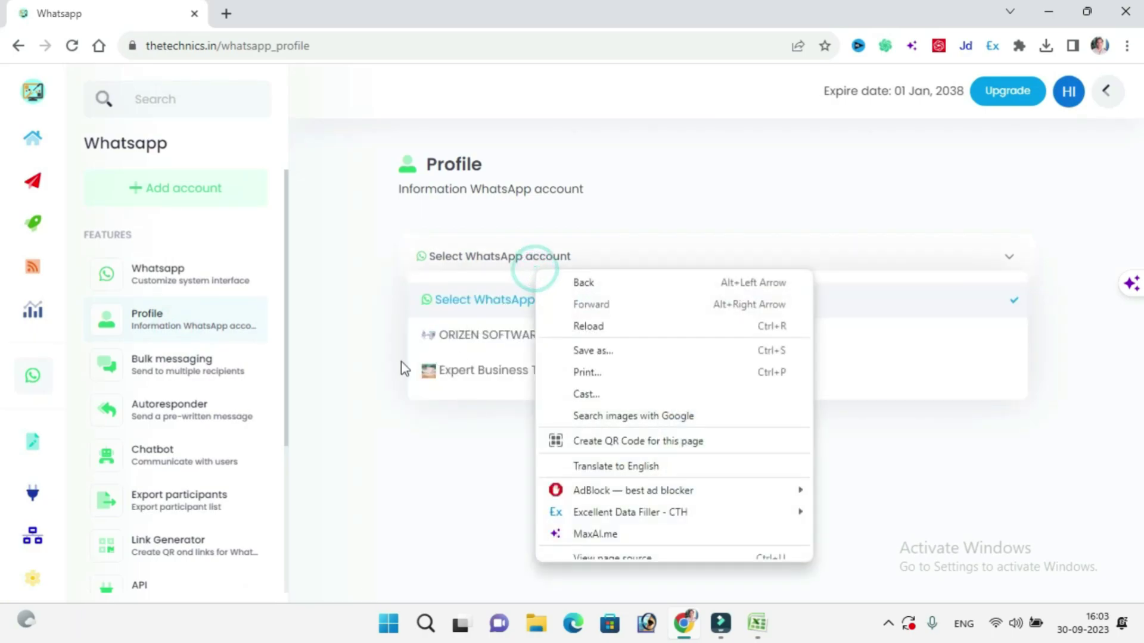
{"action": "left_click", "coordinate": [148, 196]}
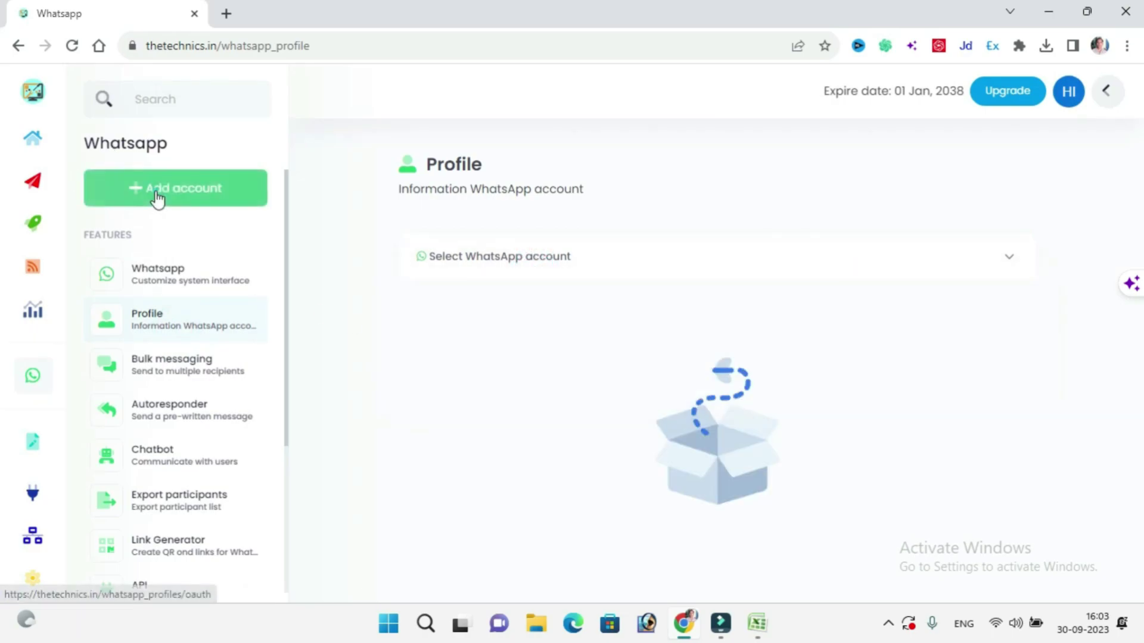
{"action": "left_click", "coordinate": [152, 195]}
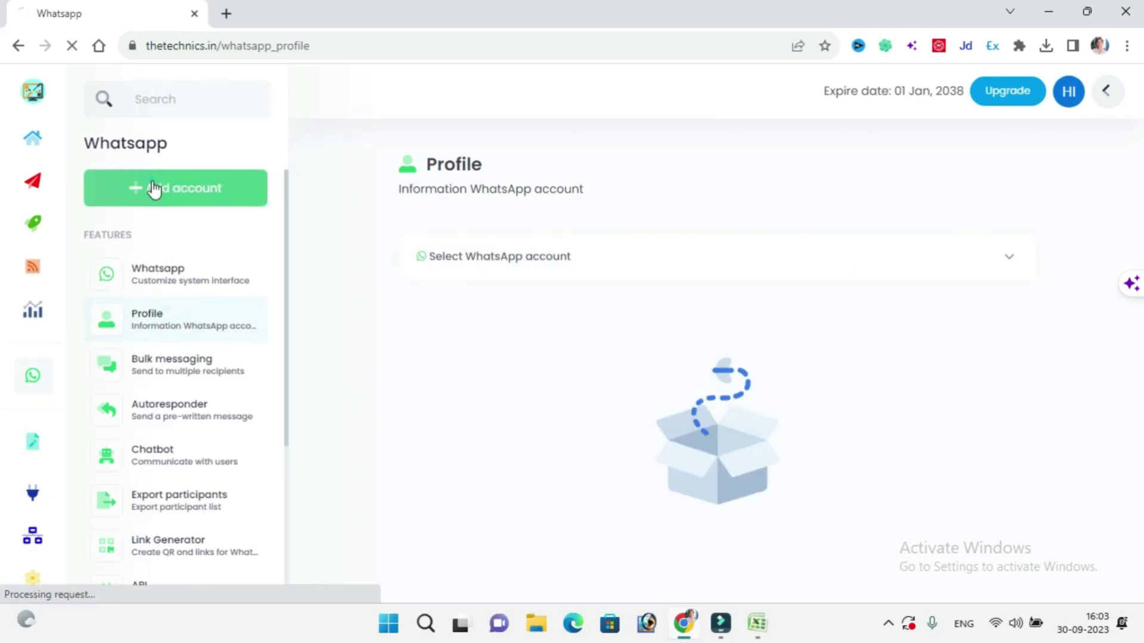
{"action": "scroll", "coordinate": [643, 370], "scroll_direction": "down", "scroll_amount": 4}
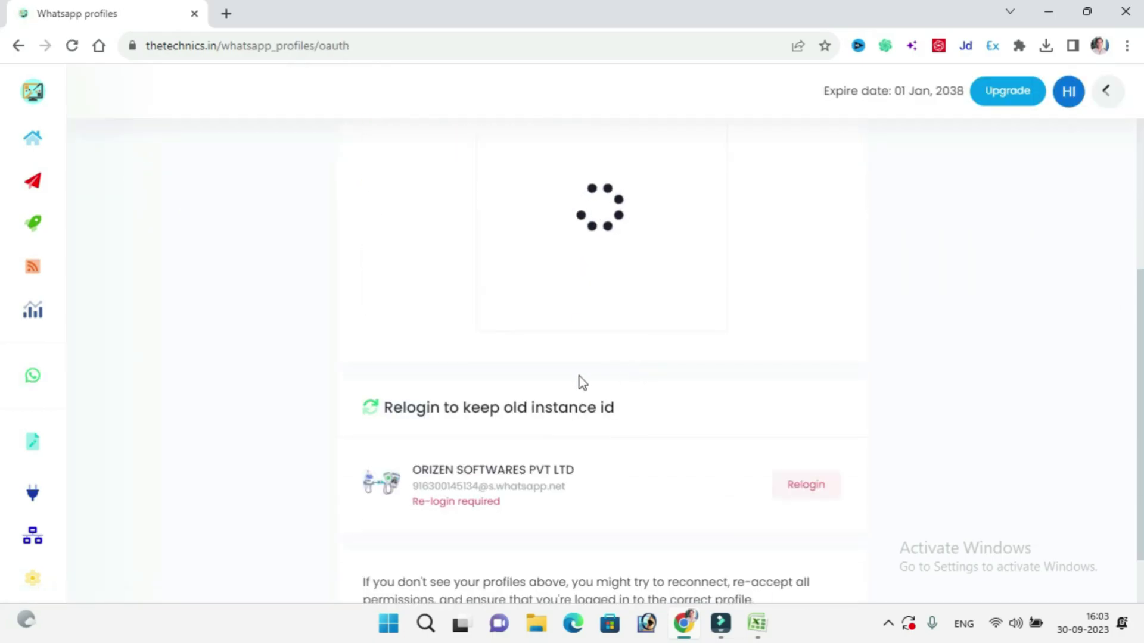
{"action": "scroll", "coordinate": [592, 378], "scroll_direction": "down", "scroll_amount": 1}
{"action": "scroll", "coordinate": [713, 403], "scroll_direction": "up", "scroll_amount": 5}
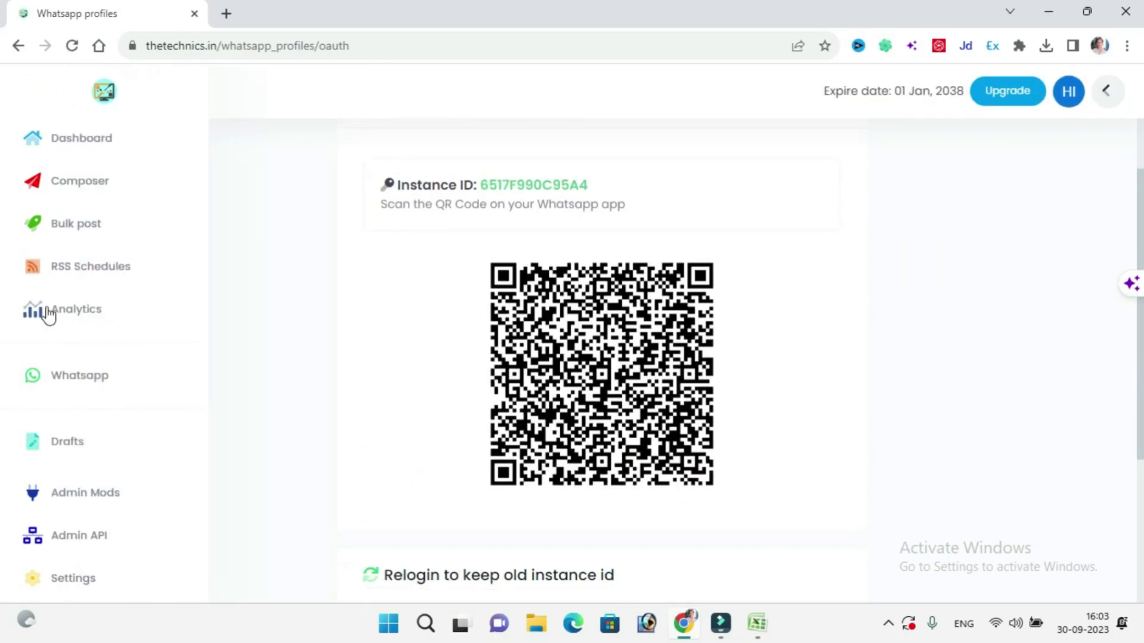
{"action": "left_click", "coordinate": [72, 376]}
{"action": "left_click", "coordinate": [187, 362]}
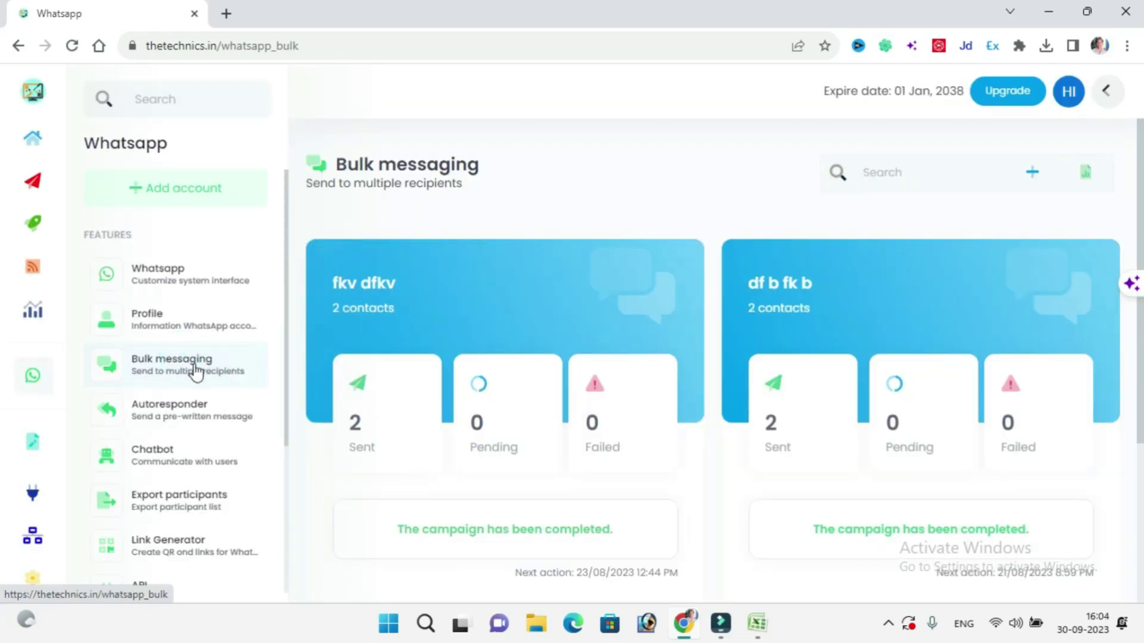
{"action": "scroll", "coordinate": [197, 371], "scroll_direction": "down", "scroll_amount": 2}
{"action": "scroll", "coordinate": [199, 373], "scroll_direction": "down", "scroll_amount": 1}
{"action": "scroll", "coordinate": [199, 373], "scroll_direction": "down", "scroll_amount": 2}
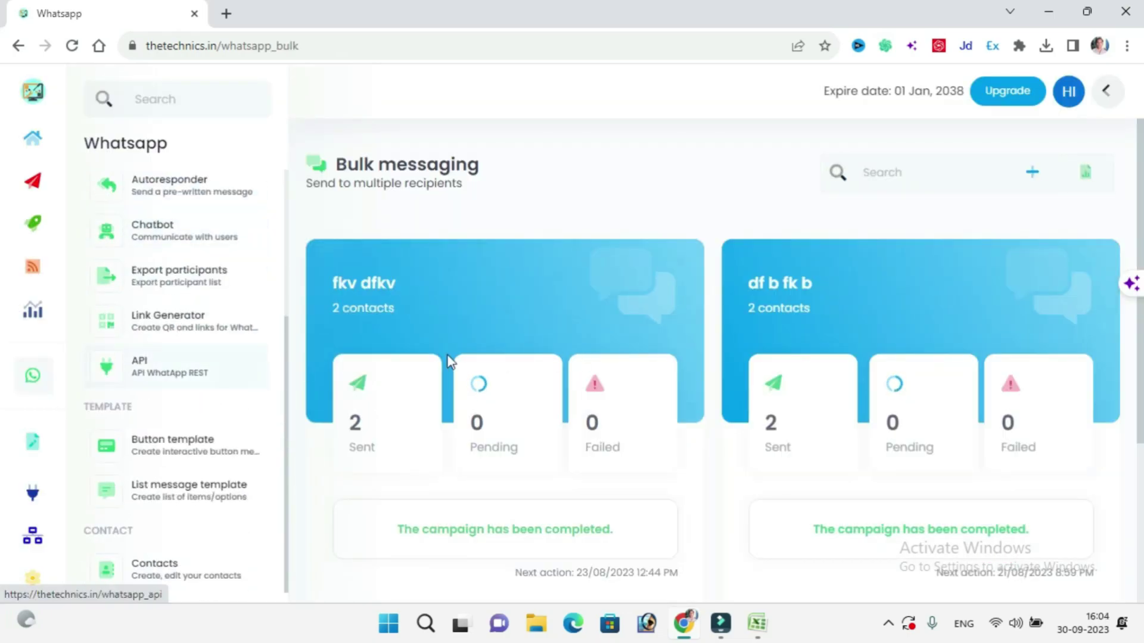
{"action": "scroll", "coordinate": [448, 359], "scroll_direction": "down", "scroll_amount": 2}
{"action": "scroll", "coordinate": [618, 355], "scroll_direction": "down", "scroll_amount": 2}
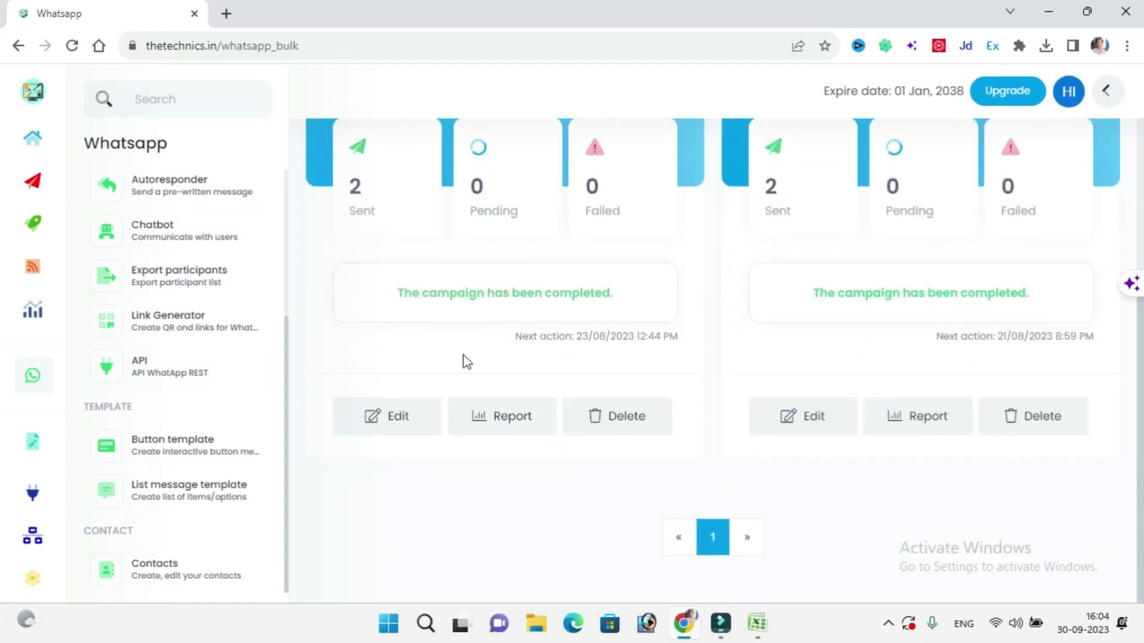
{"action": "scroll", "coordinate": [466, 361], "scroll_direction": "up", "scroll_amount": 2}
{"action": "left_click", "coordinate": [599, 563]}
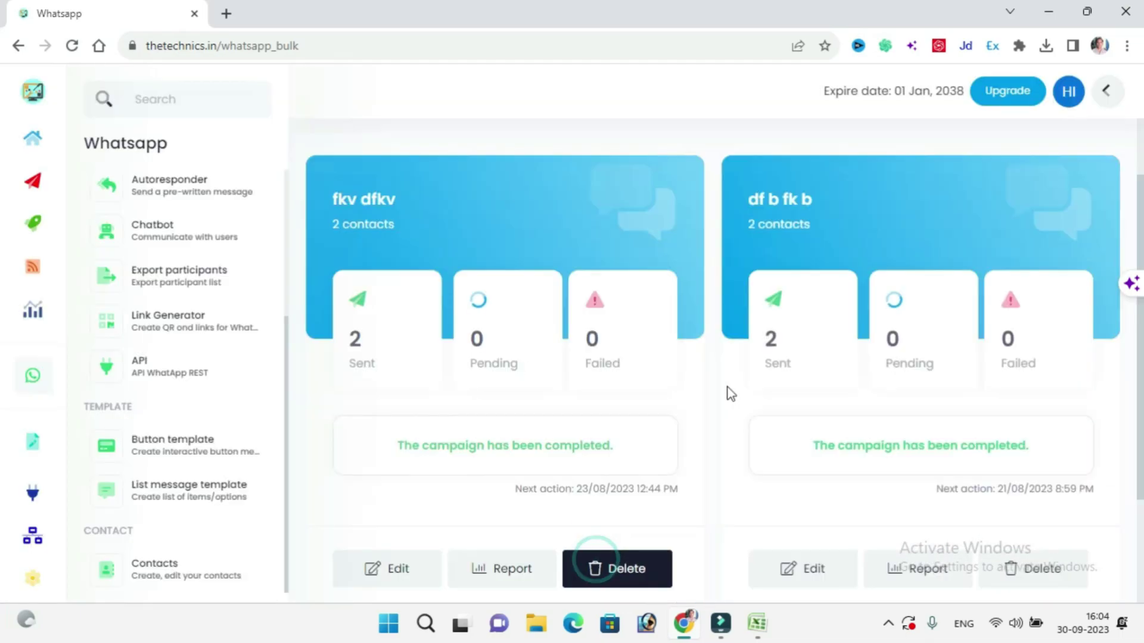
{"action": "scroll", "coordinate": [666, 537], "scroll_direction": "down", "scroll_amount": 1}
{"action": "left_click", "coordinate": [619, 483]}
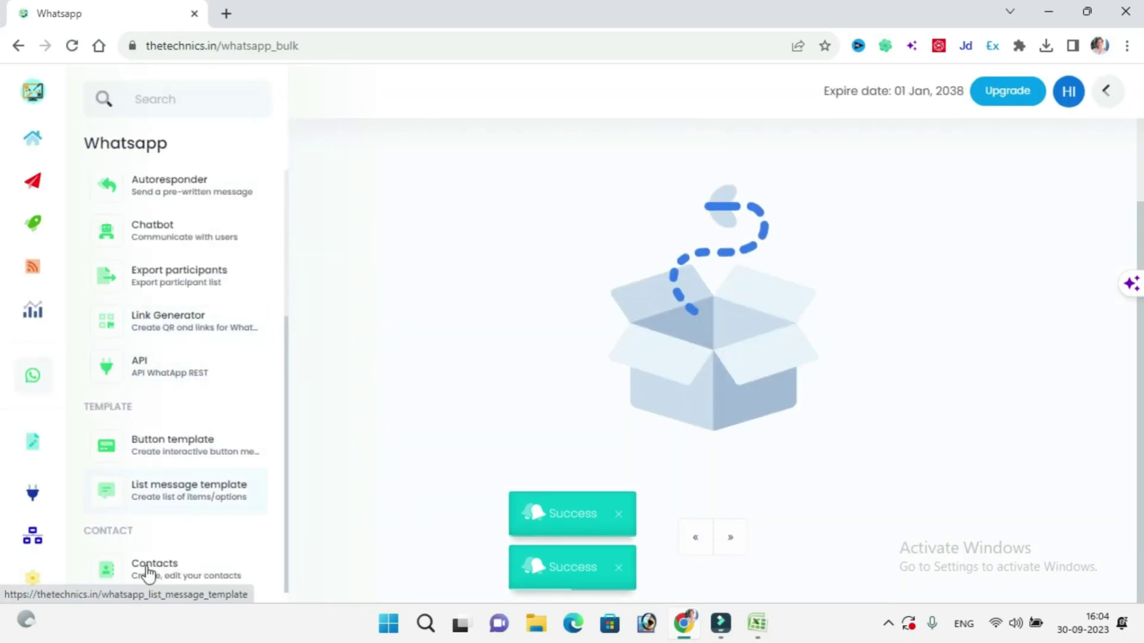
{"action": "scroll", "coordinate": [203, 429], "scroll_direction": "up", "scroll_amount": 2}
{"action": "scroll", "coordinate": [179, 238], "scroll_direction": "up", "scroll_amount": 1}
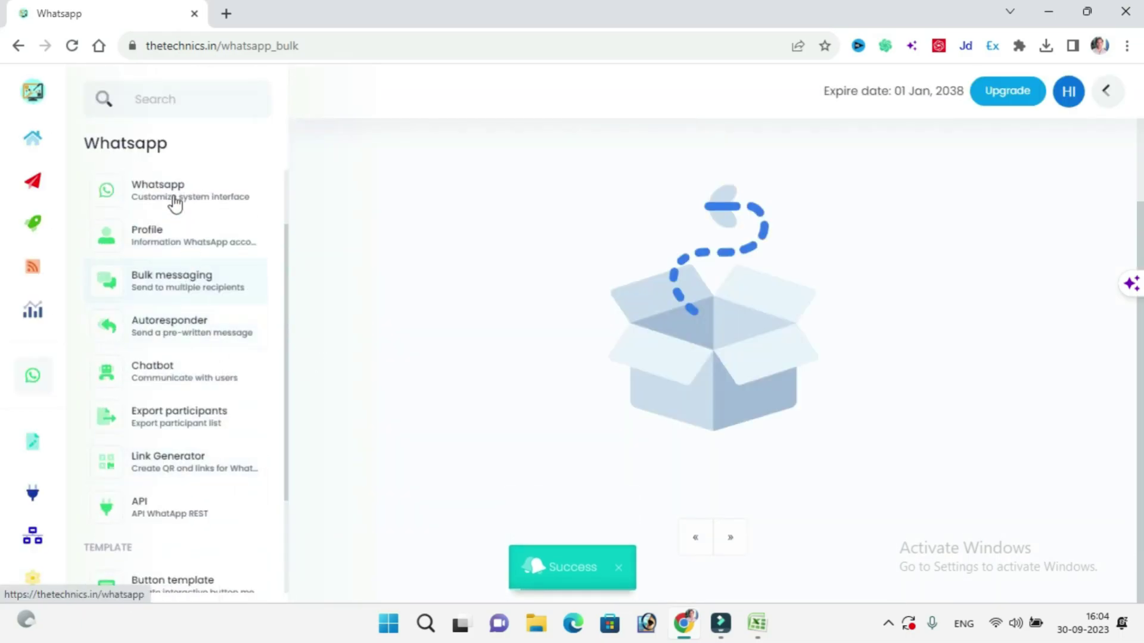
{"action": "scroll", "coordinate": [158, 495], "scroll_direction": "down", "scroll_amount": 3}
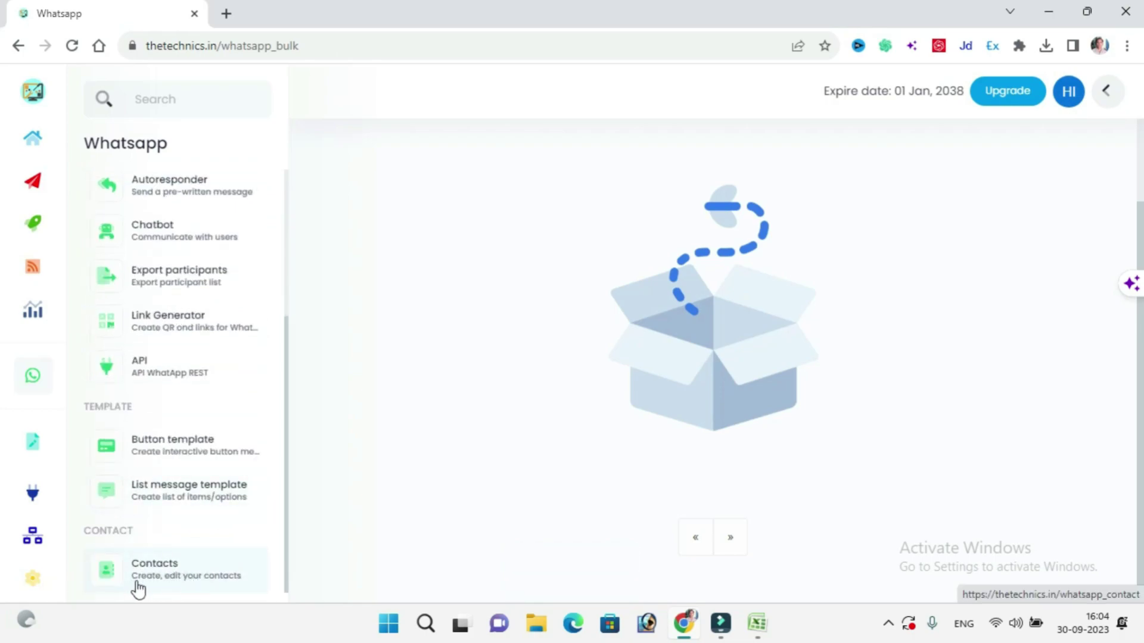
Delete the orz contact group from the Contacts list
{"action": "left_click", "coordinate": [212, 587]}
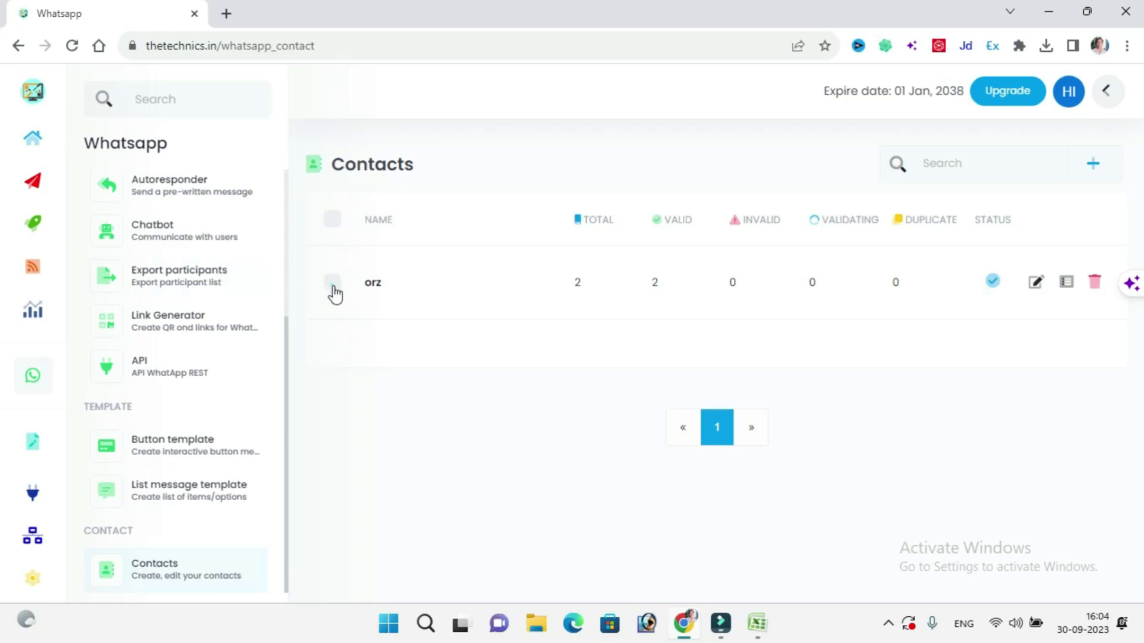
{"action": "left_click", "coordinate": [333, 284]}
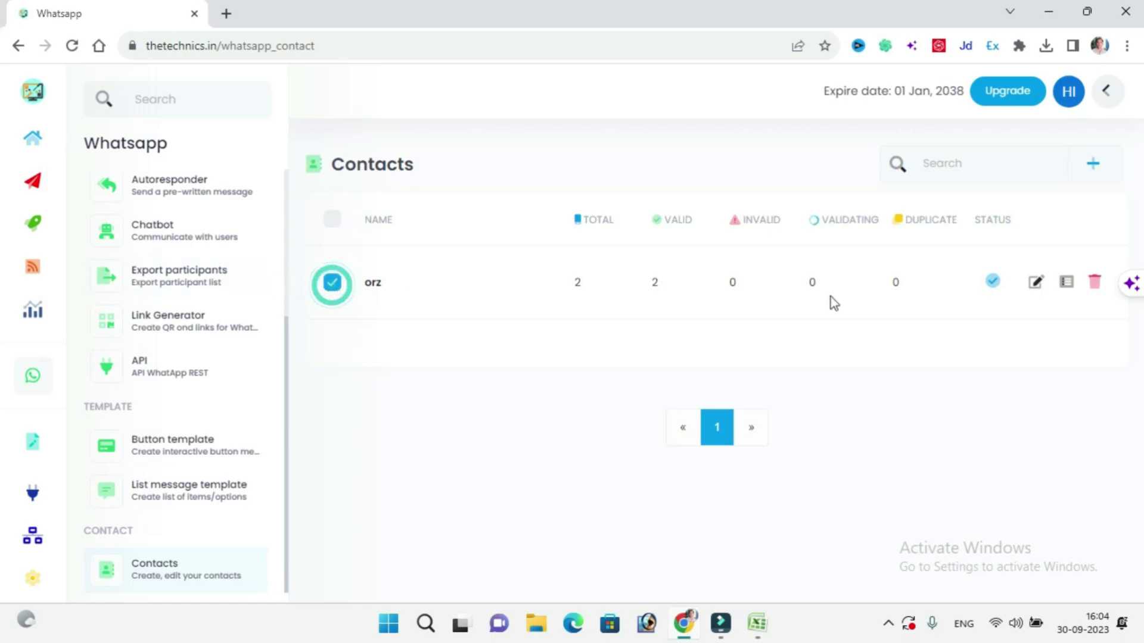
{"action": "left_click", "coordinate": [1093, 284]}
{"action": "left_click", "coordinate": [641, 143]}
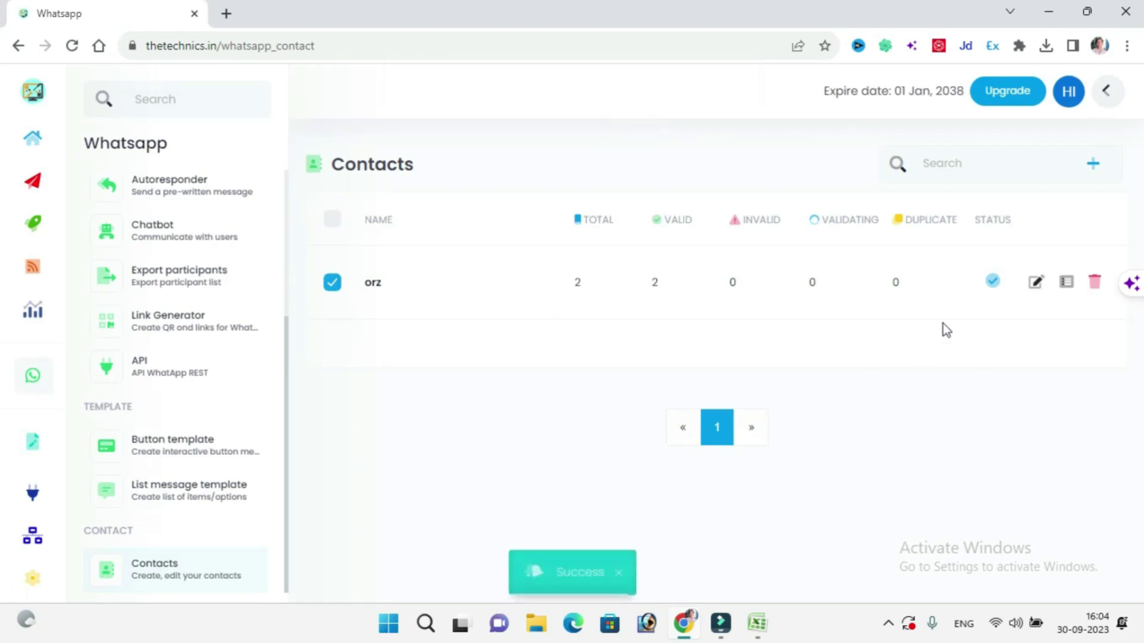
Create a new contact group named 'testing' with status Enable
{"action": "left_click", "coordinate": [1094, 165]}
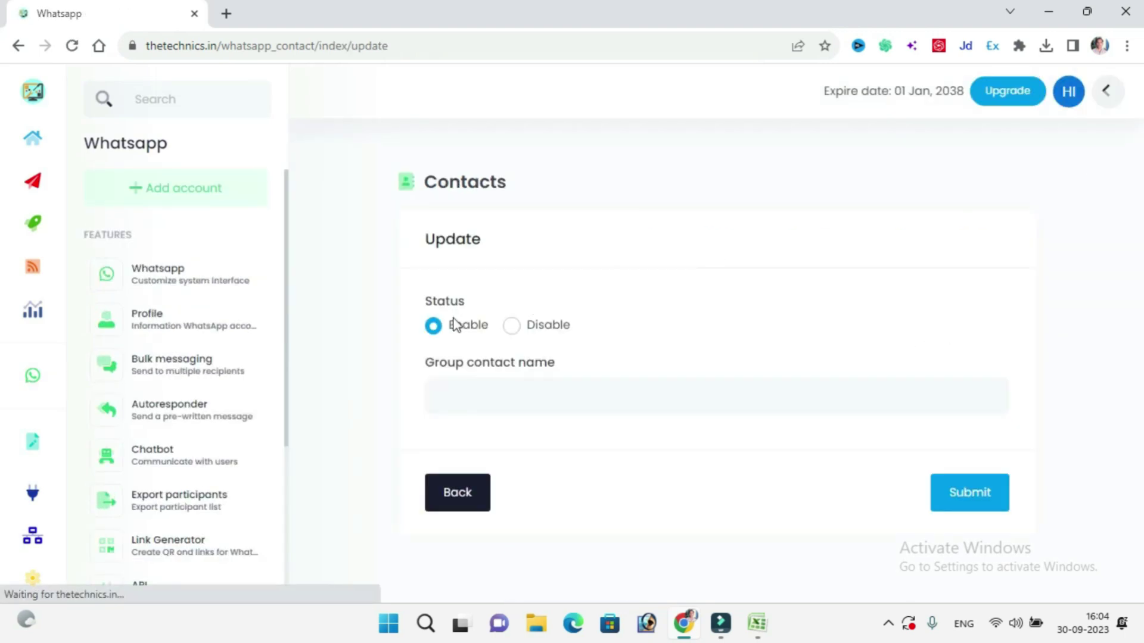
{"action": "left_click", "coordinate": [466, 409]}
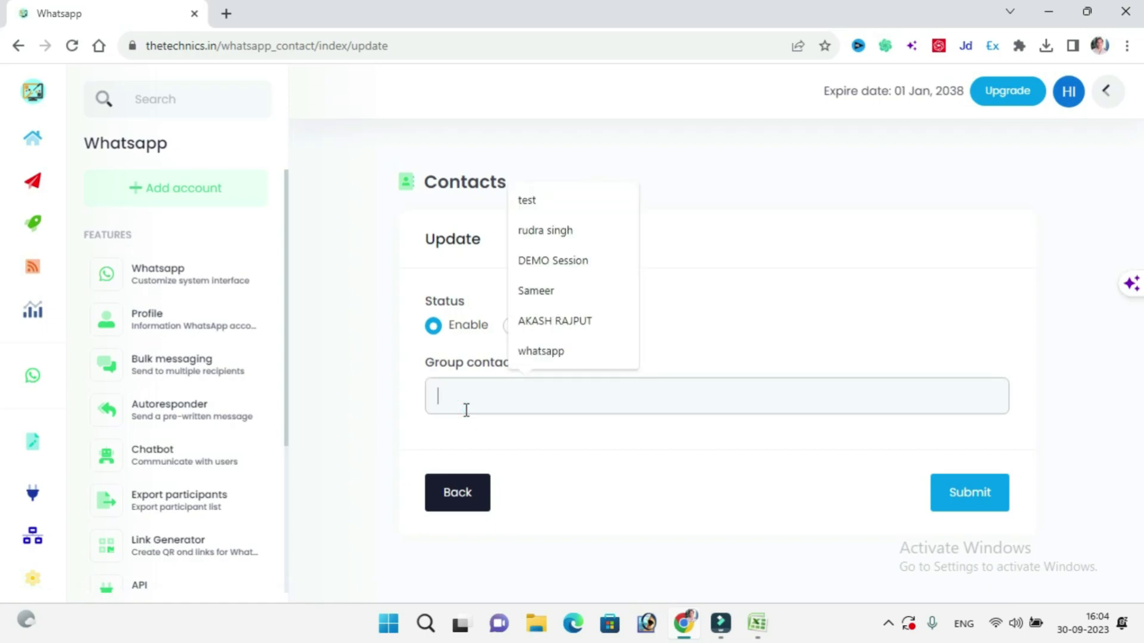
{"action": "type", "text": "testin"}
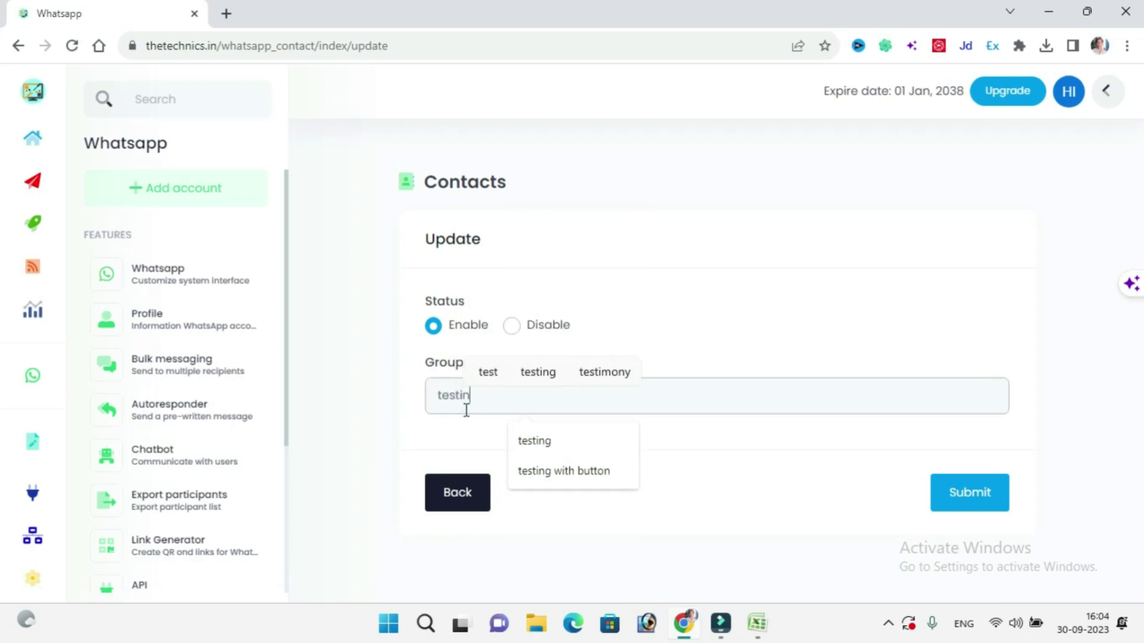
{"action": "type", "text": "g"}
{"action": "left_click", "coordinate": [845, 485]}
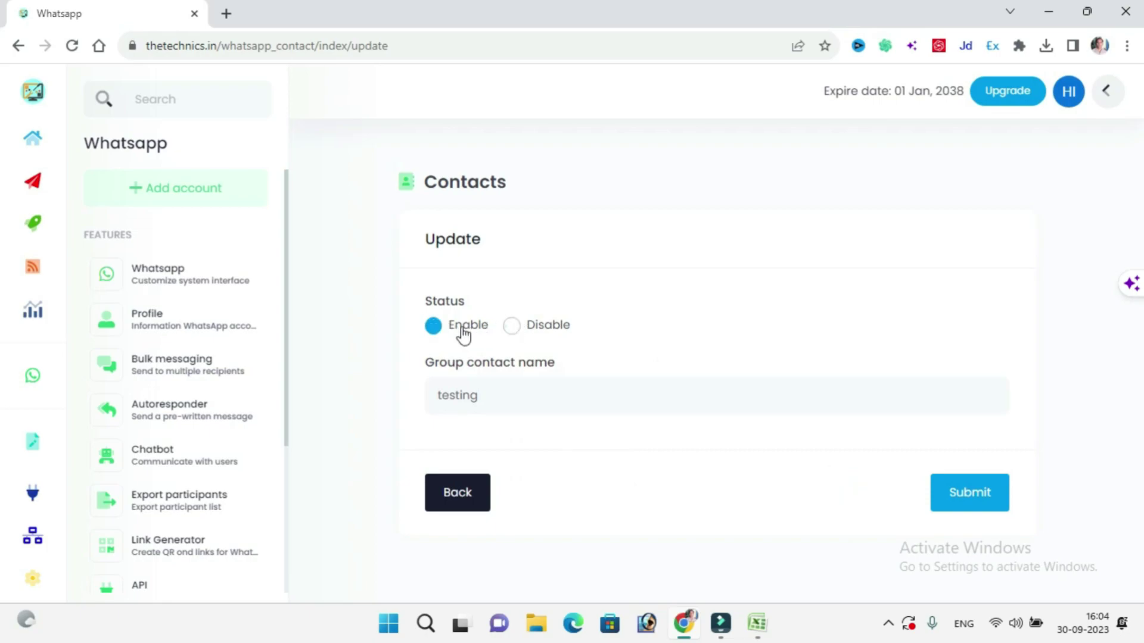
{"action": "left_click", "coordinate": [434, 328]}
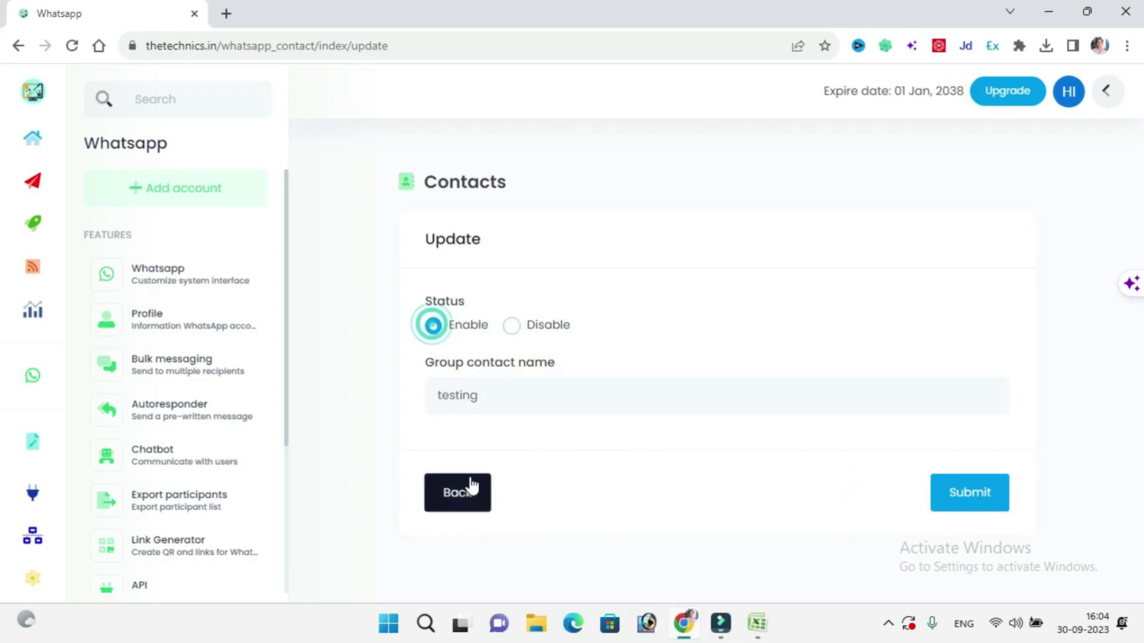
{"action": "left_click", "coordinate": [961, 501]}
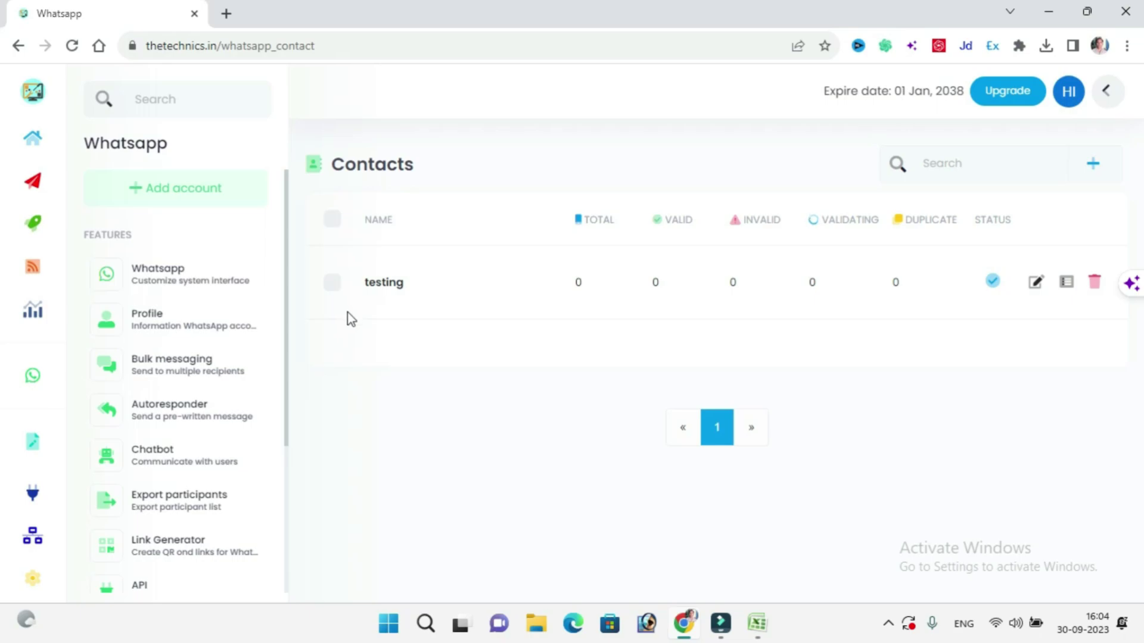
{"action": "left_click_drag", "start_coordinate": [352, 318], "coordinate": [960, 313]}
{"action": "left_click", "coordinate": [978, 364]}
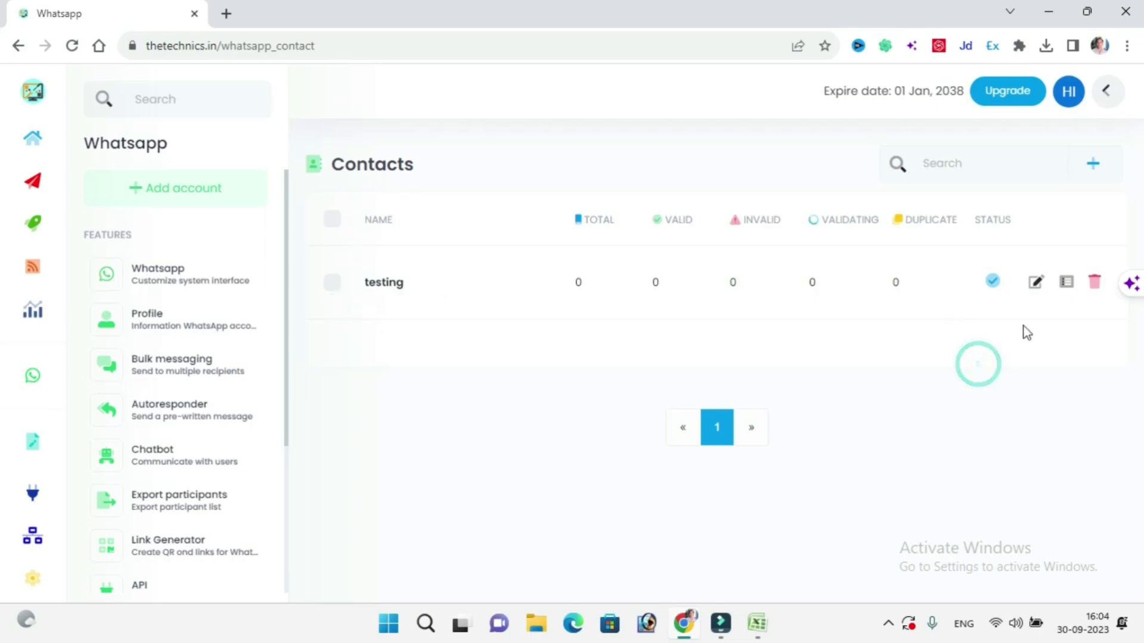
{"action": "left_click", "coordinate": [1036, 283]}
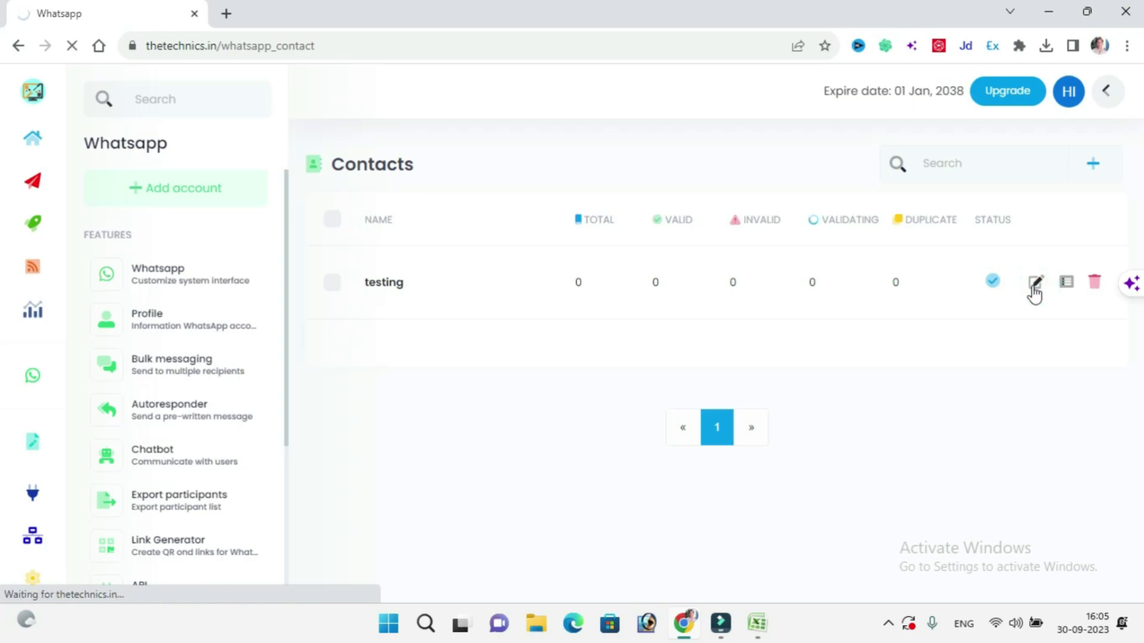
Download csv_template.csv from the testing group's phone list Import and show it in its folder
{"action": "left_click", "coordinate": [1066, 282]}
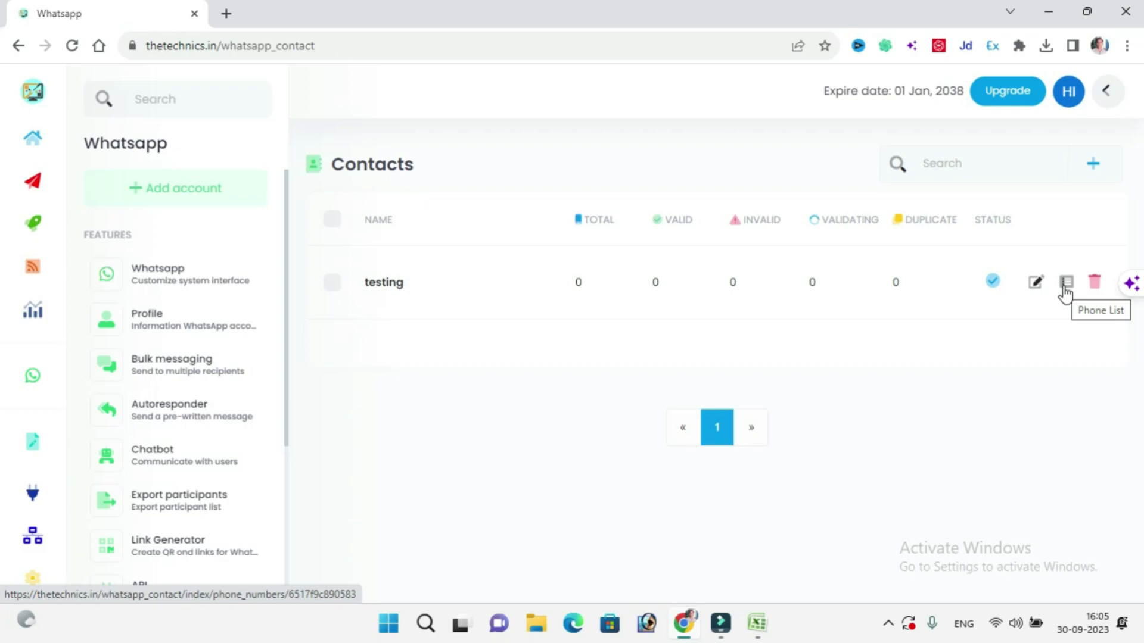
{"action": "left_click", "coordinate": [1065, 286]}
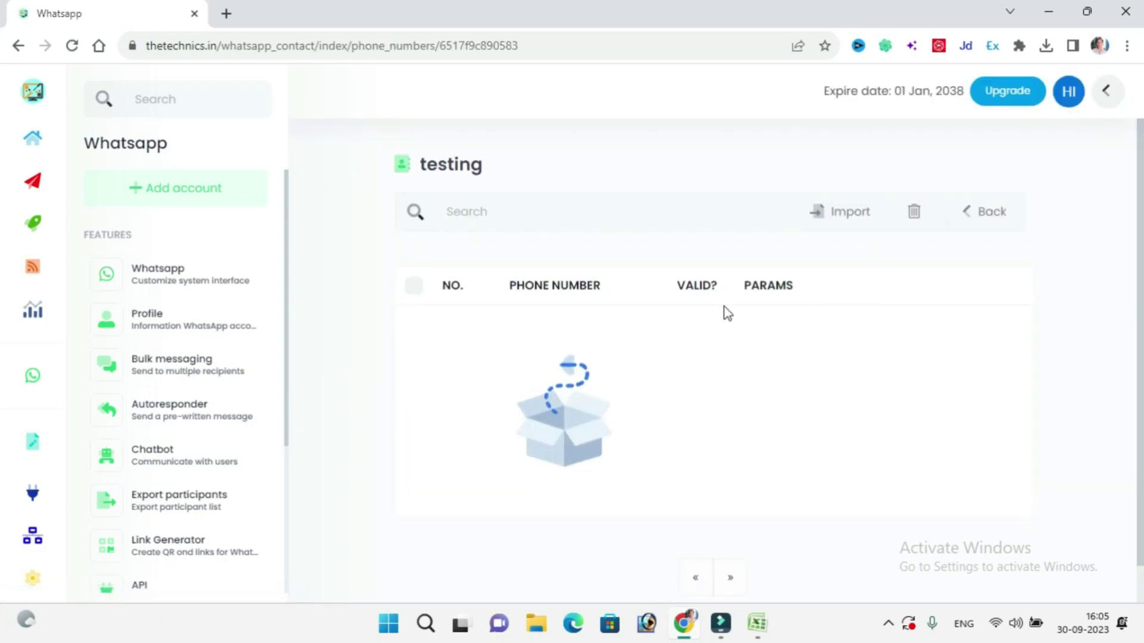
{"action": "left_click", "coordinate": [838, 211]}
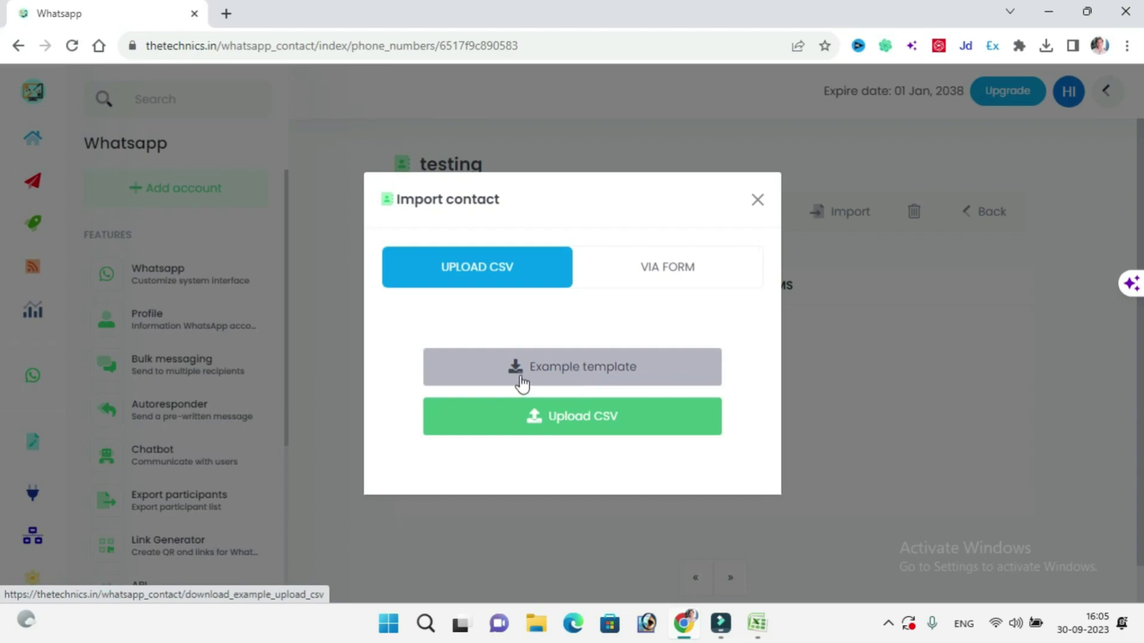
{"action": "left_click", "coordinate": [596, 371]}
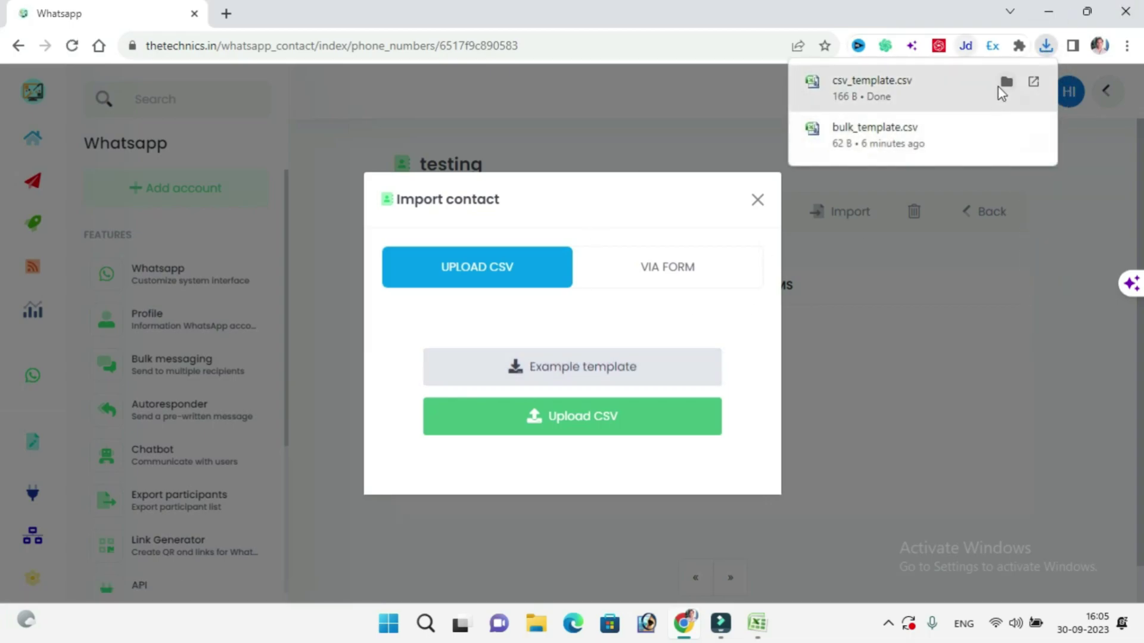
{"action": "left_click", "coordinate": [1005, 84]}
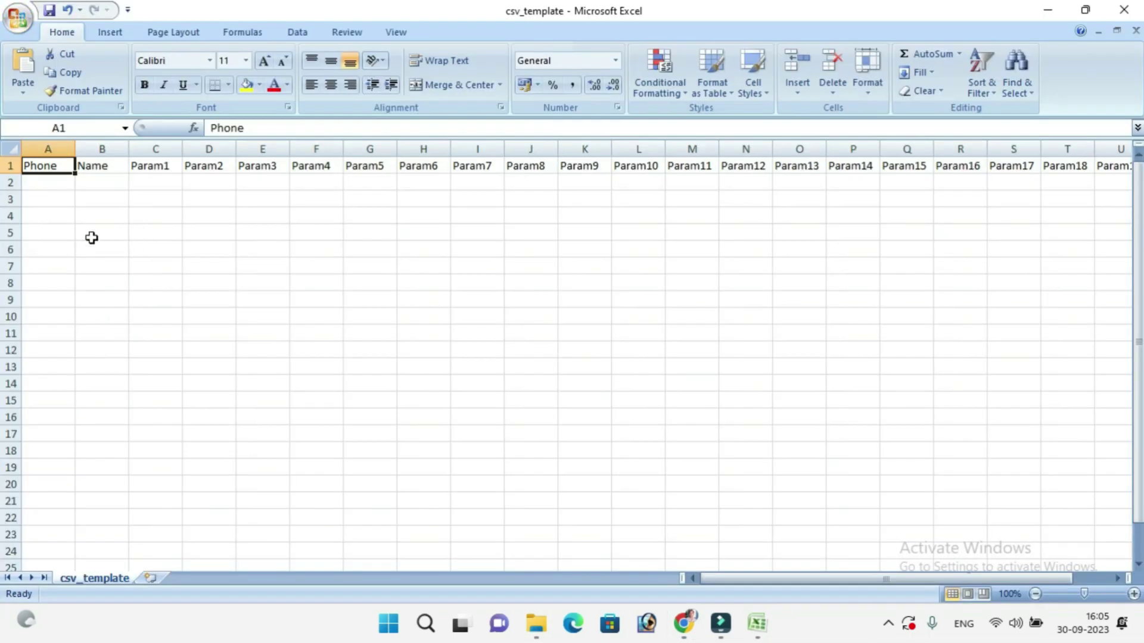
Highlight the Phone, Name and Param columns in csv_template.csv, then close Excel and answer the save prompt
{"action": "left_click_drag", "start_coordinate": [30, 182], "coordinate": [28, 475]}
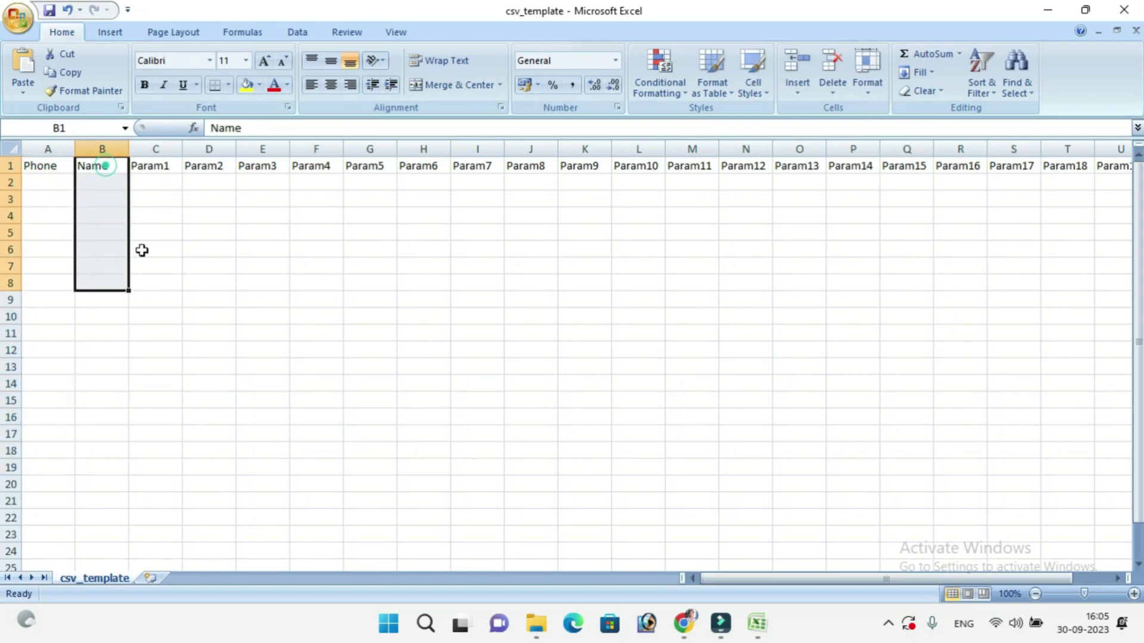
{"action": "left_click_drag", "start_coordinate": [530, 266], "coordinate": [639, 333]}
{"action": "left_click_drag", "start_coordinate": [713, 225], "coordinate": [761, 263]}
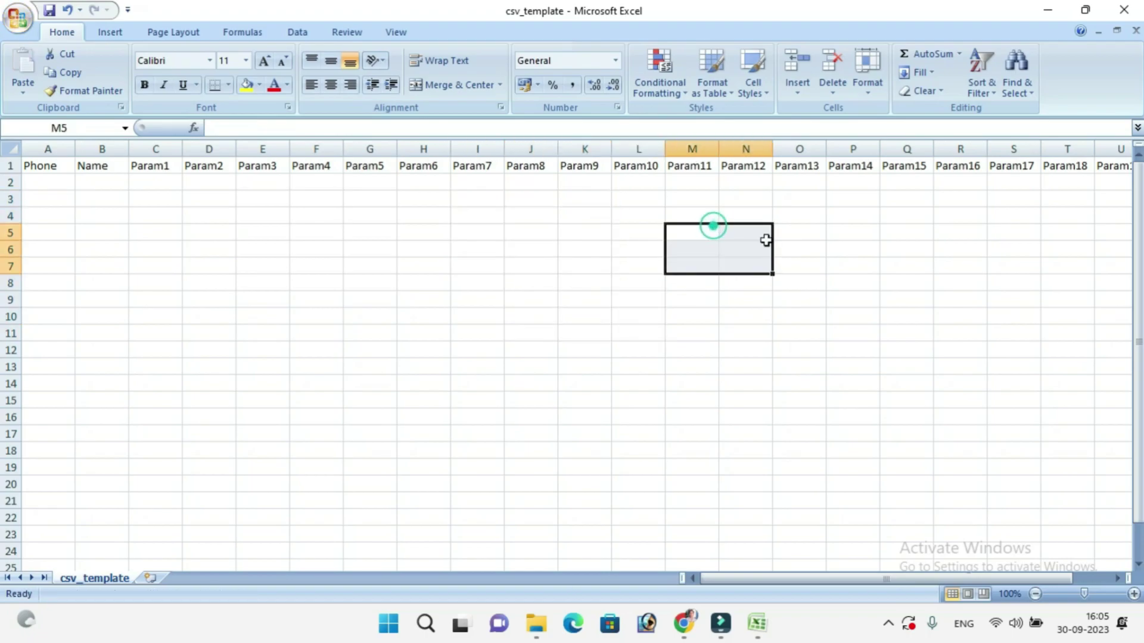
{"action": "left_click", "coordinate": [255, 246]}
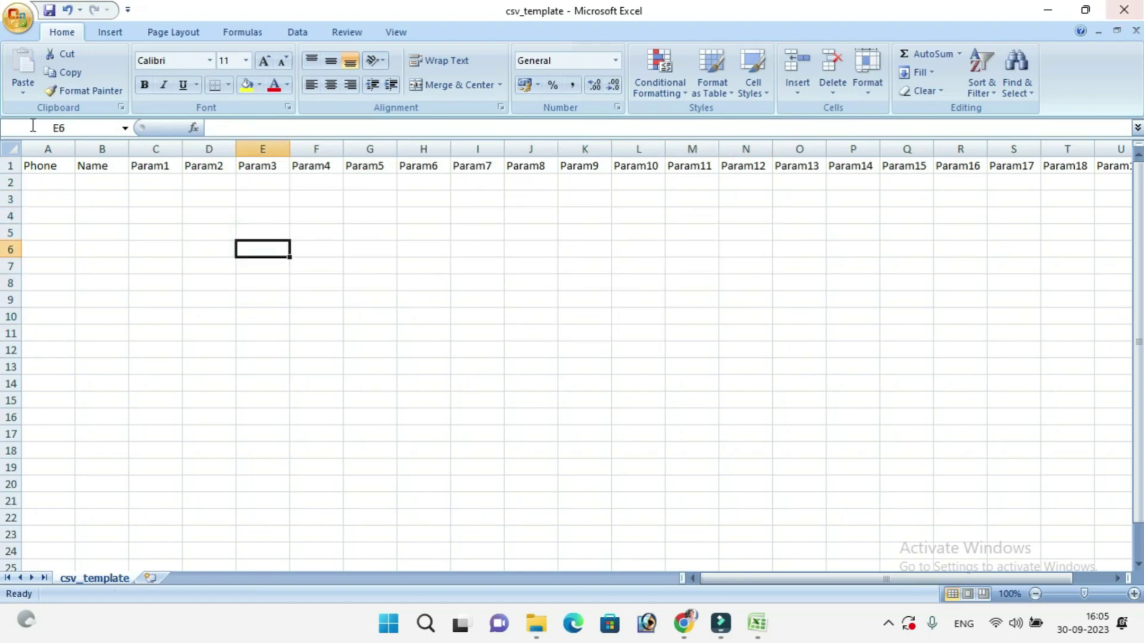
{"action": "left_click_drag", "start_coordinate": [53, 182], "coordinate": [49, 316]}
{"action": "left_click", "coordinate": [1123, 10]}
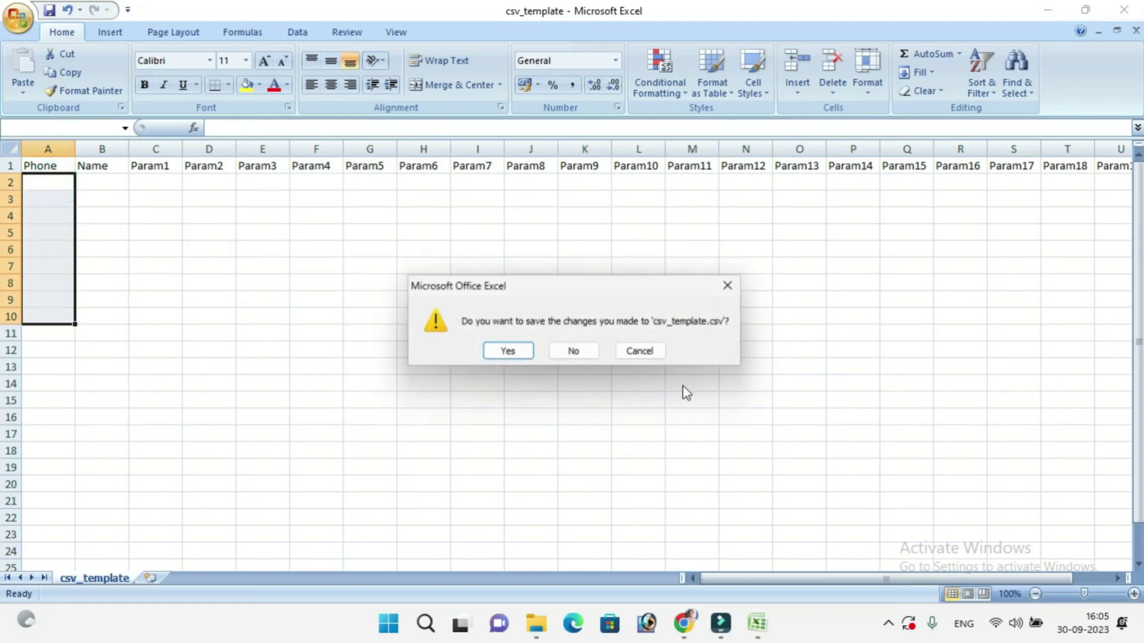
{"action": "left_click", "coordinate": [573, 349]}
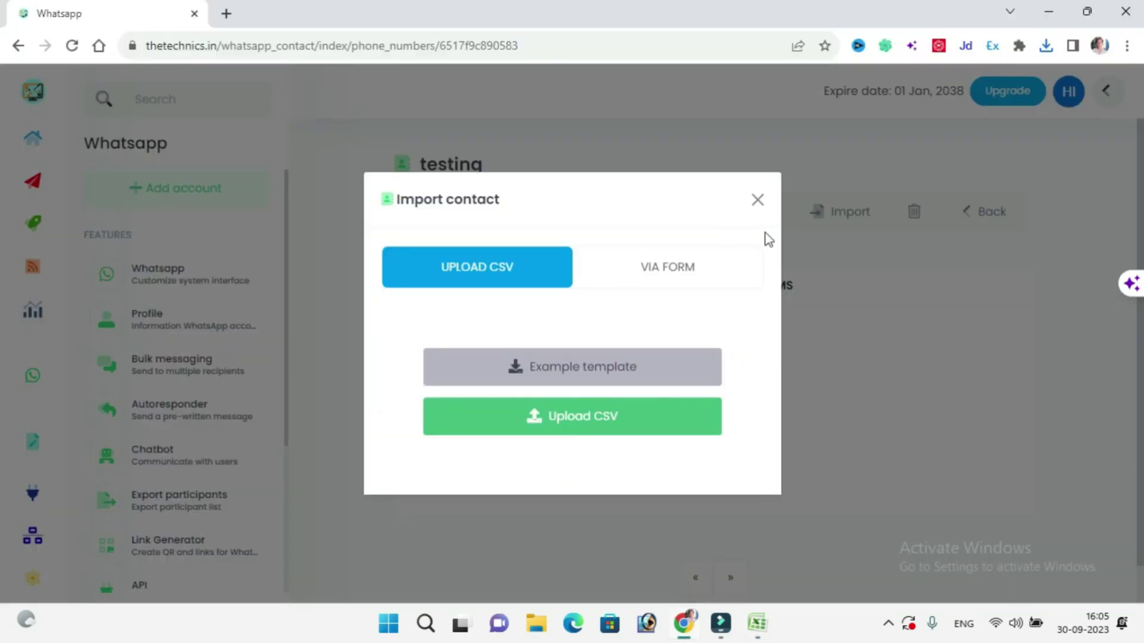
Switch Import contact to VIA FORM entry and focus the phone numbers box
{"action": "left_click", "coordinate": [659, 274]}
{"action": "left_click", "coordinate": [471, 295]}
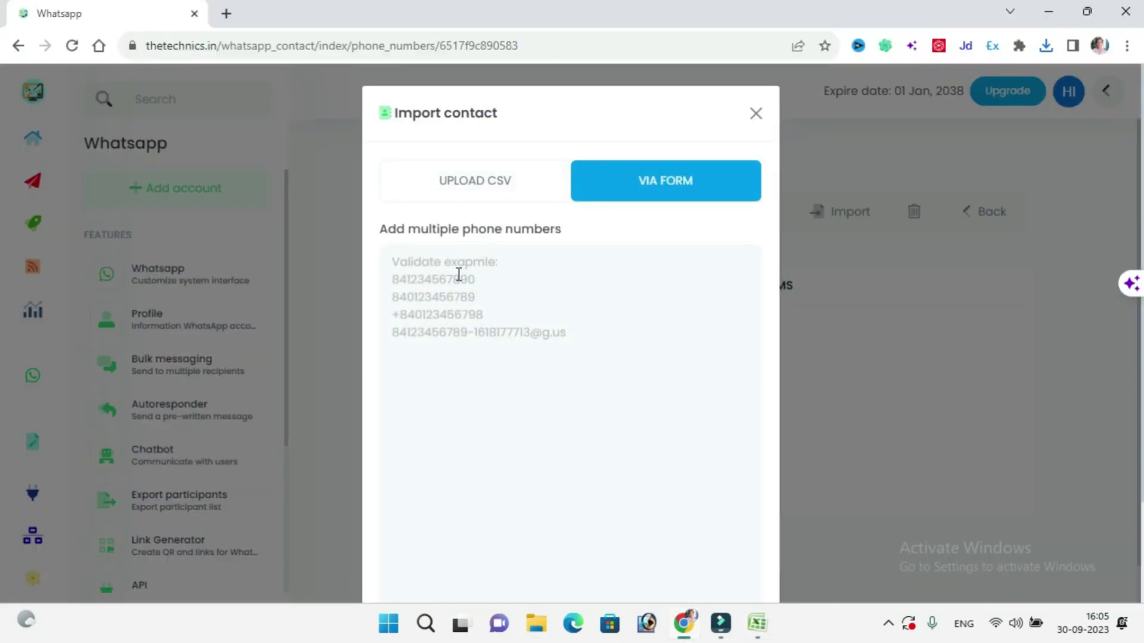
{"action": "left_click", "coordinate": [535, 306]}
{"action": "left_click", "coordinate": [609, 331]}
{"action": "left_click", "coordinate": [598, 286]}
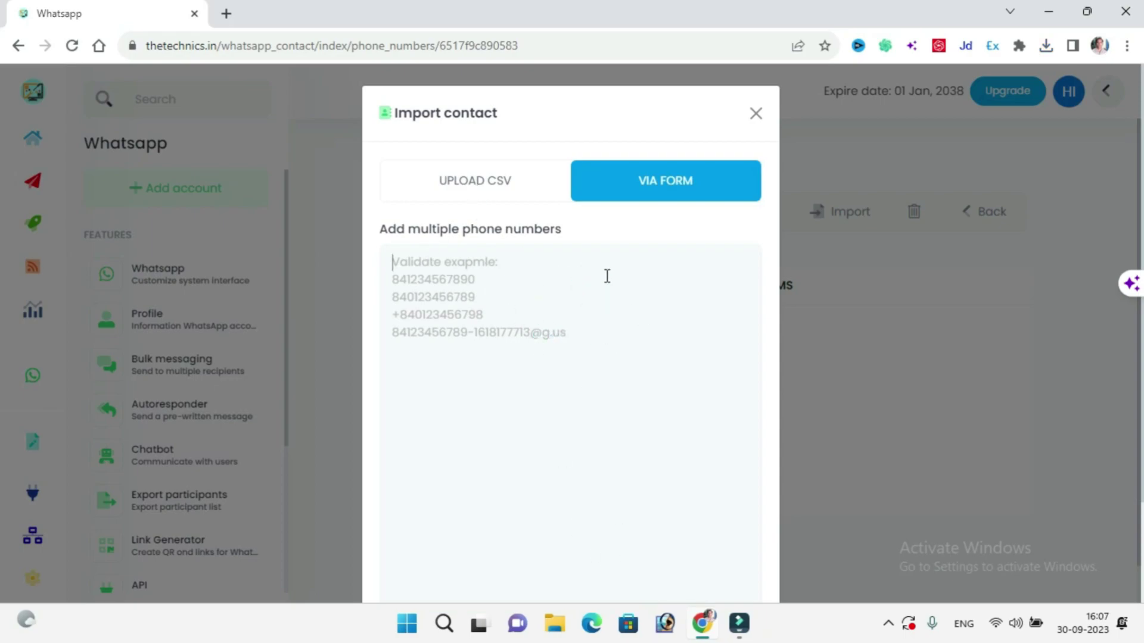
{"action": "left_click", "coordinate": [607, 276]}
Paste the phone number onto successive lines of the phone numbers box
{"action": "key", "text": "ctrl+v"}
{"action": "key", "text": "Return"}
{"action": "key", "text": "ctrl+v"}
{"action": "key", "text": "ctrl+v"}
{"action": "key", "text": "Return"}
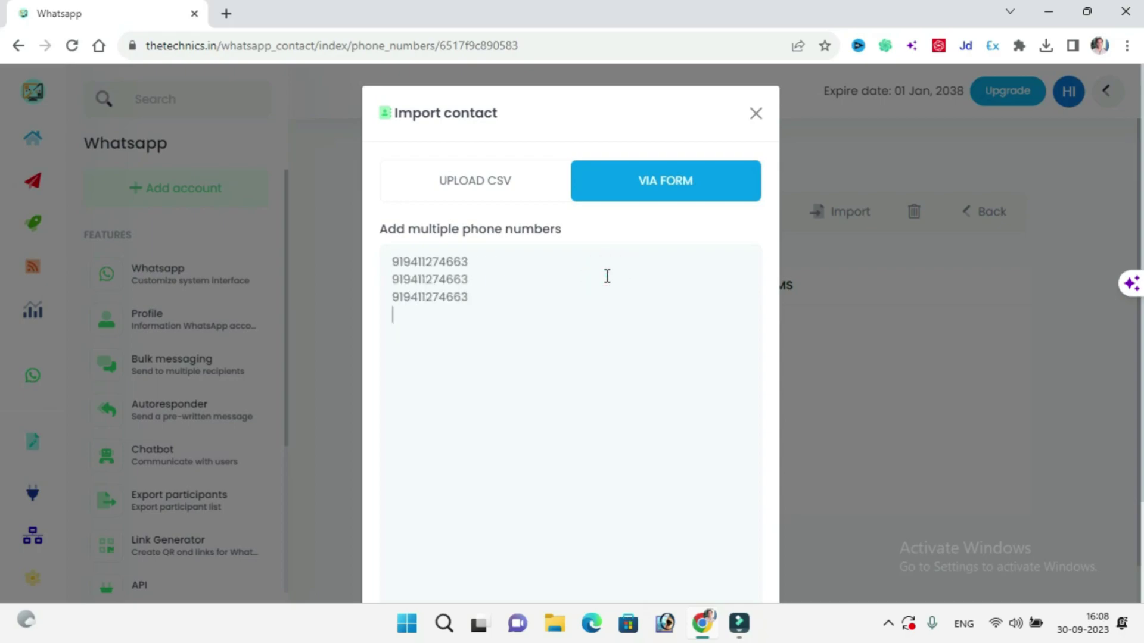
{"action": "key", "text": "ctrl+v"}
{"action": "key", "text": "ctrl+v"}
{"action": "key", "text": "Return"}
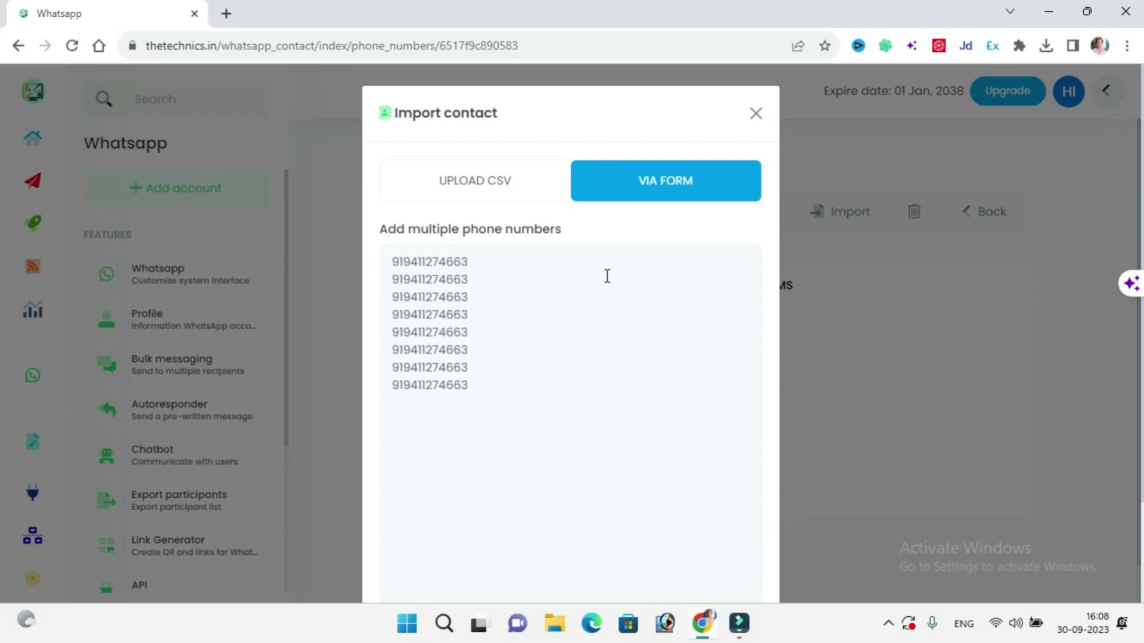
{"action": "scroll", "coordinate": [607, 276], "scroll_direction": "down", "scroll_amount": 2}
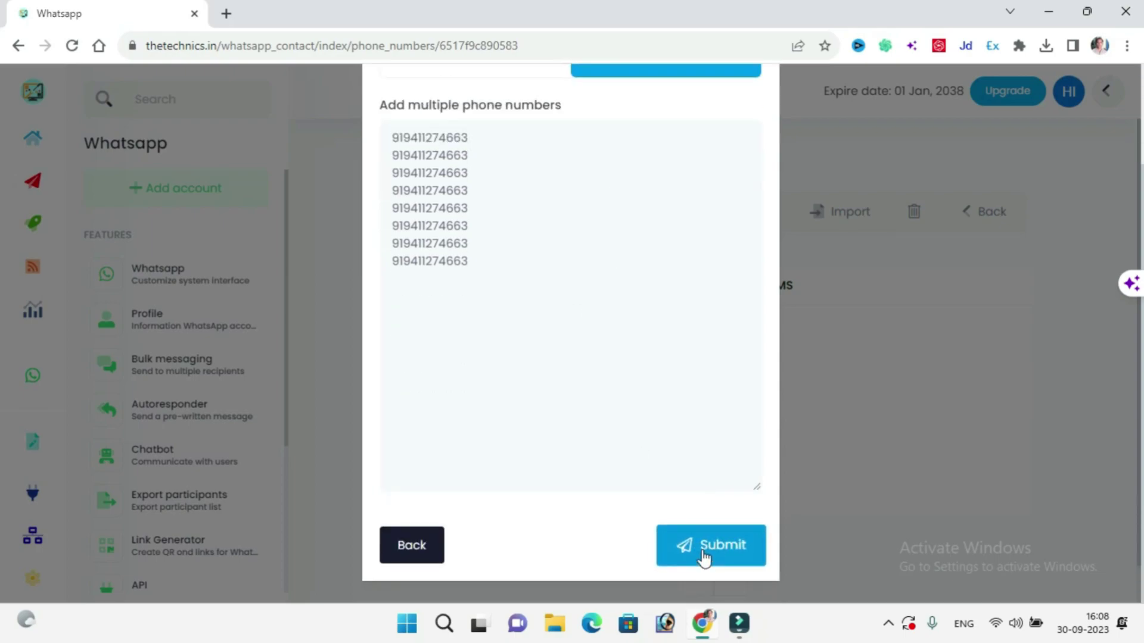
{"action": "scroll", "coordinate": [610, 416], "scroll_direction": "up", "scroll_amount": 2}
{"action": "scroll", "coordinate": [610, 416], "scroll_direction": "down", "scroll_amount": 1}
{"action": "scroll", "coordinate": [636, 531], "scroll_direction": "down", "scroll_amount": 1}
Check the eight entered phone numbers and submit them to the testing group
{"action": "left_click", "coordinate": [555, 358]}
{"action": "key", "text": "ctrl+a"}
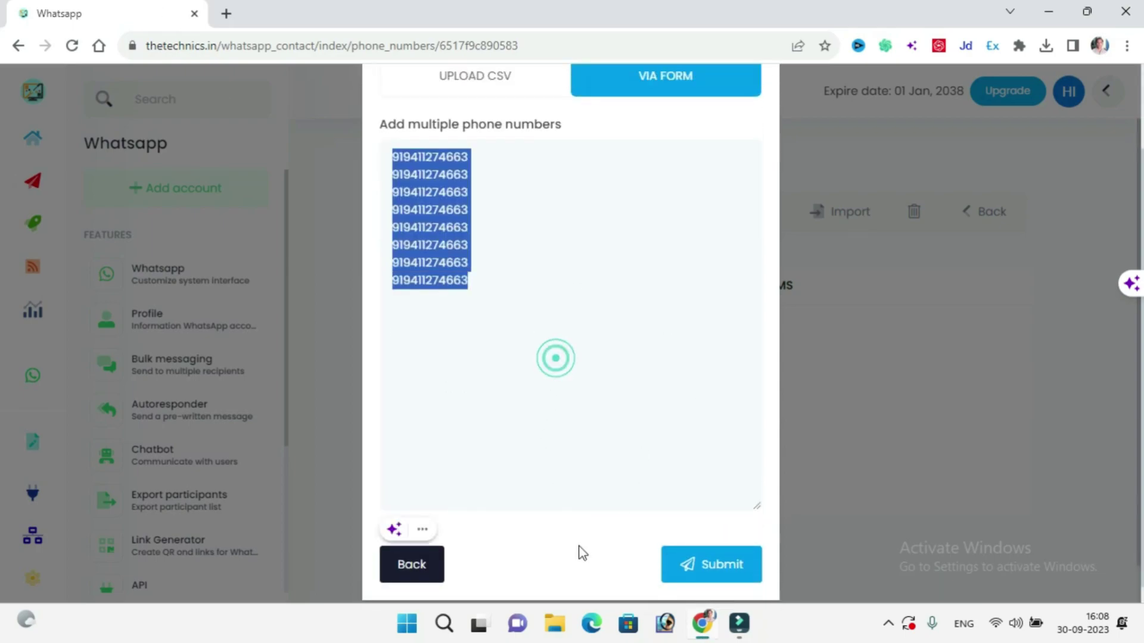
{"action": "left_click", "coordinate": [541, 345]}
{"action": "scroll", "coordinate": [656, 476], "scroll_direction": "down", "scroll_amount": 1}
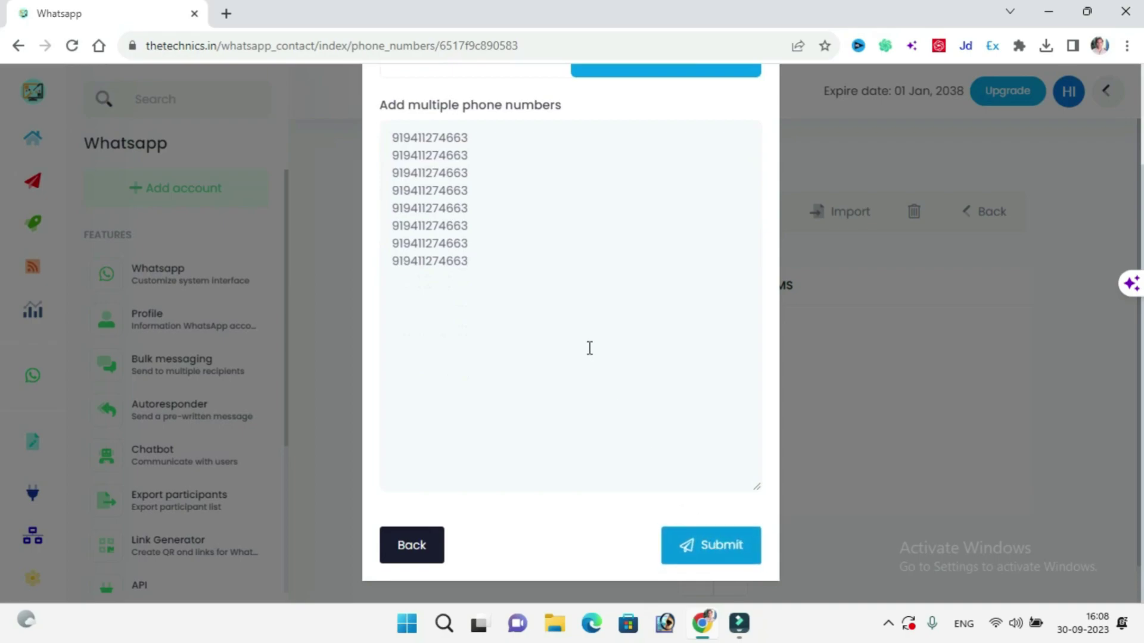
{"action": "scroll", "coordinate": [513, 285], "scroll_direction": "up", "scroll_amount": 2}
{"action": "left_click", "coordinate": [513, 285]}
{"action": "key", "text": "ctrl+a"}
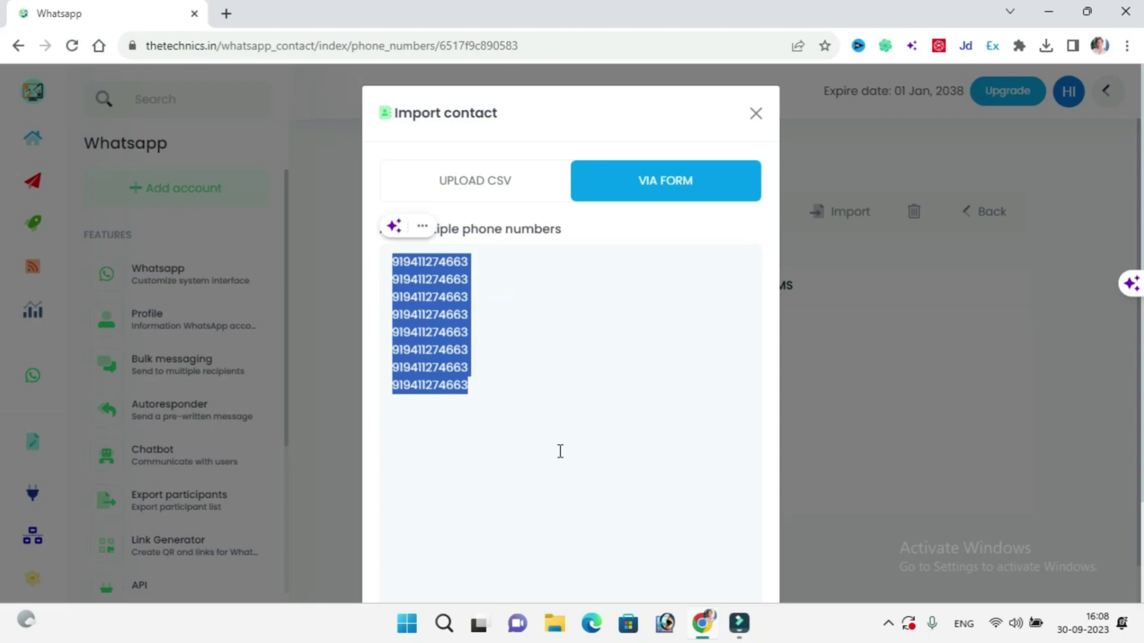
{"action": "left_click", "coordinate": [557, 452]}
{"action": "scroll", "coordinate": [556, 452], "scroll_direction": "down", "scroll_amount": 2}
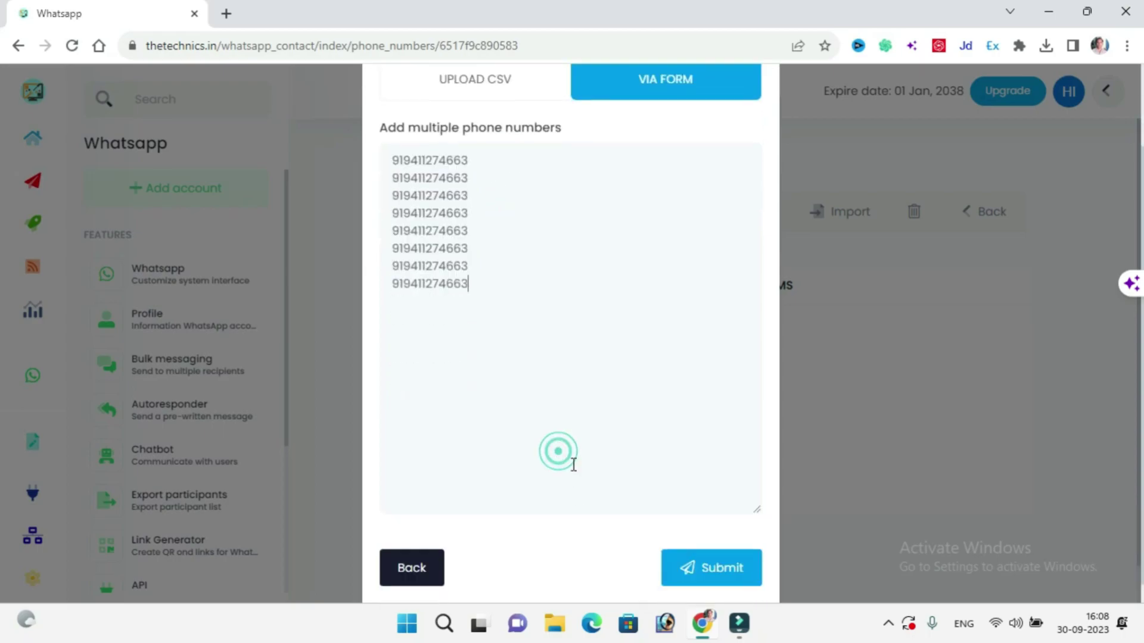
{"action": "left_click", "coordinate": [741, 548]}
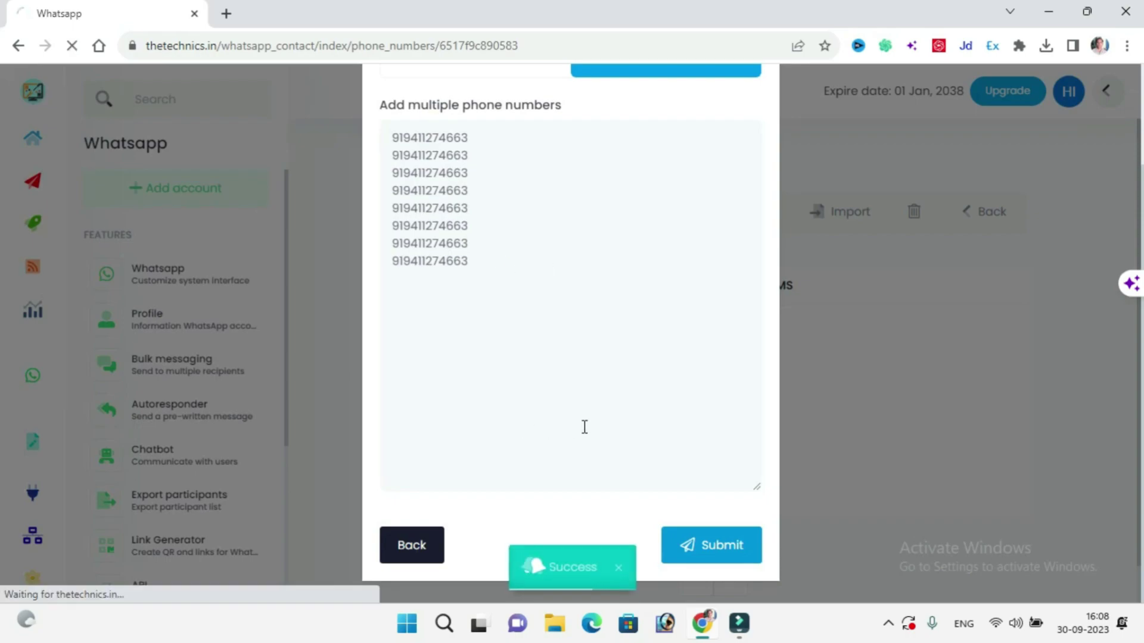
Return from the testing group's phone numbers to the Contacts list
{"action": "scroll", "coordinate": [711, 321], "scroll_direction": "down", "scroll_amount": 2}
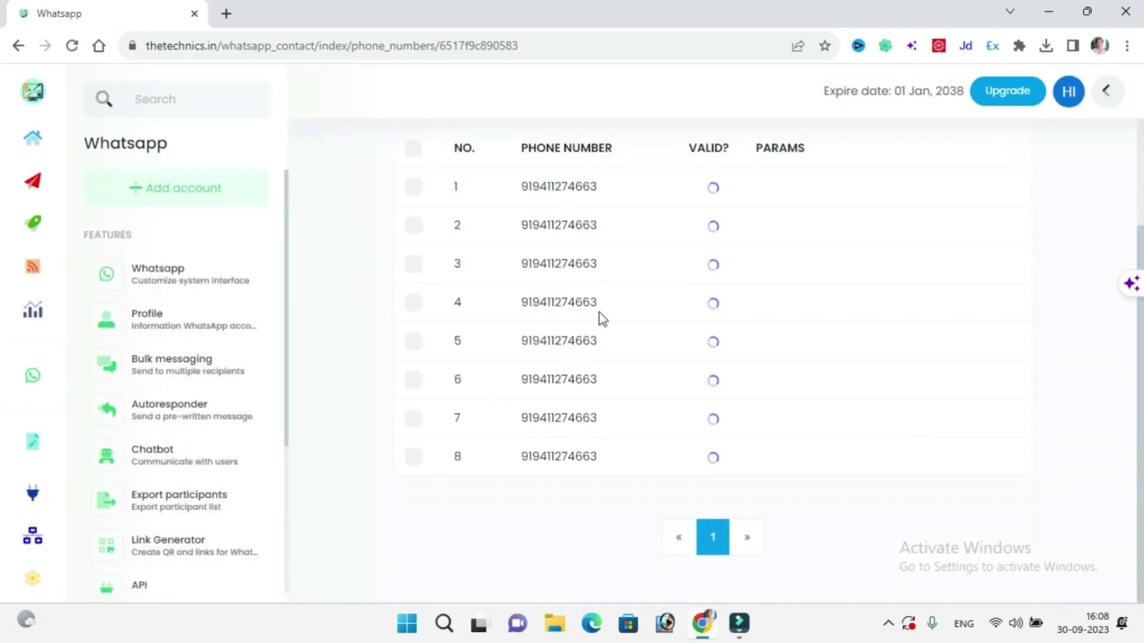
{"action": "scroll", "coordinate": [749, 207], "scroll_direction": "up", "scroll_amount": 2}
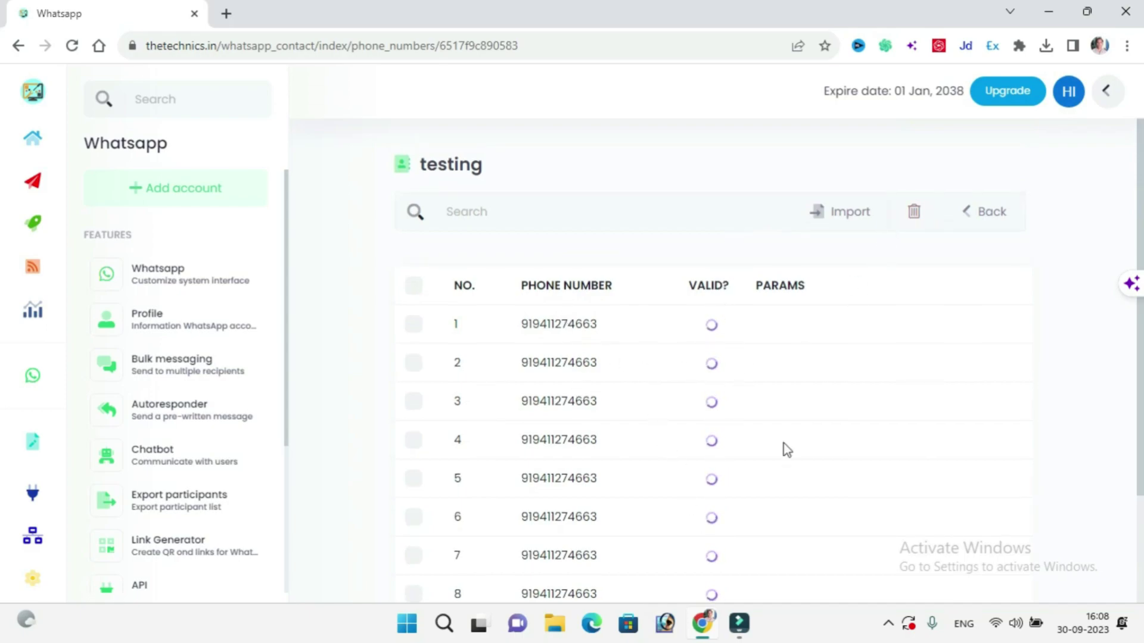
{"action": "scroll", "coordinate": [768, 395], "scroll_direction": "down", "scroll_amount": 2}
{"action": "scroll", "coordinate": [750, 402], "scroll_direction": "up", "scroll_amount": 2}
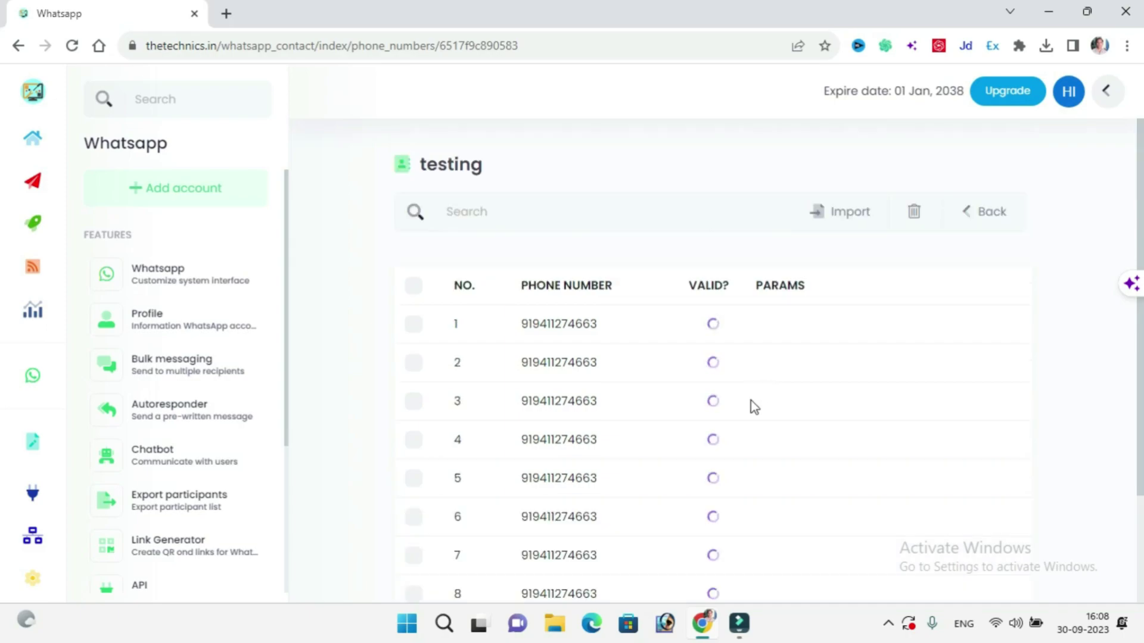
{"action": "key", "text": "alt+Left"}
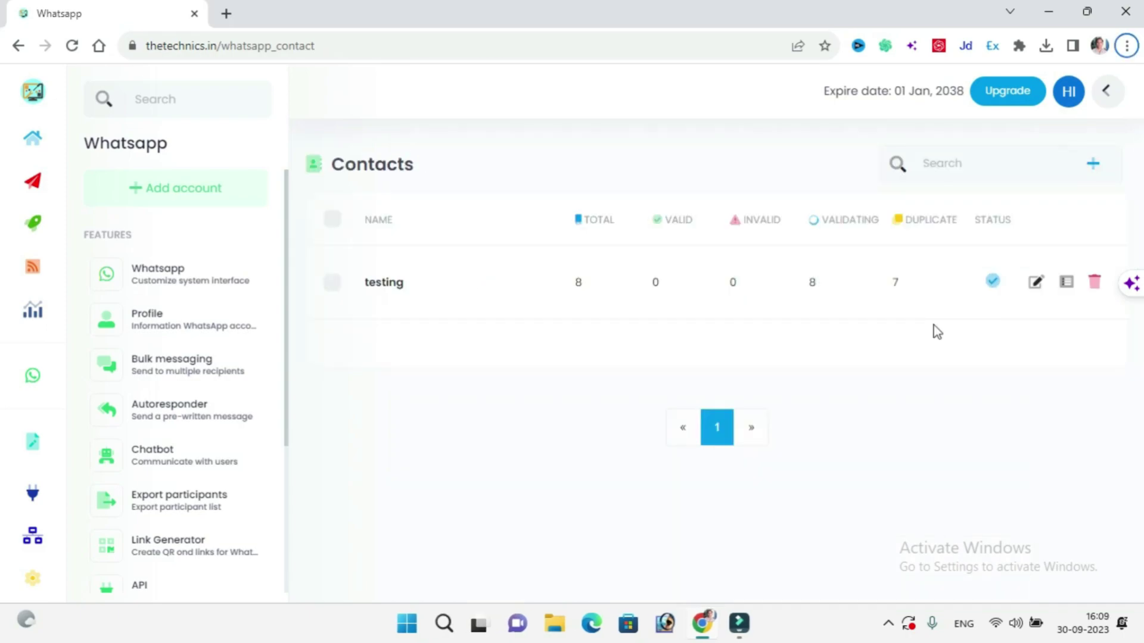
Highlight the testing row's 8 validating and 7 duplicate counts
{"action": "left_click_drag", "start_coordinate": [807, 217], "coordinate": [823, 281]}
{"action": "left_click", "coordinate": [822, 275]}
{"action": "left_click_drag", "start_coordinate": [900, 227], "coordinate": [905, 284]}
{"action": "left_click", "coordinate": [901, 284]}
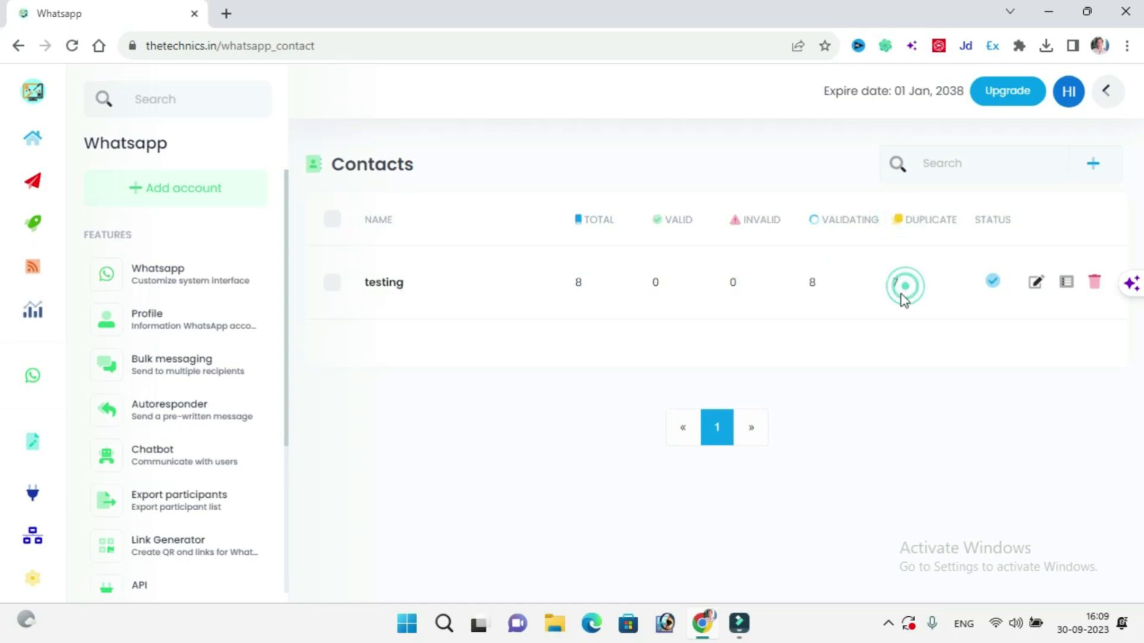
{"action": "double_click", "coordinate": [895, 284]}
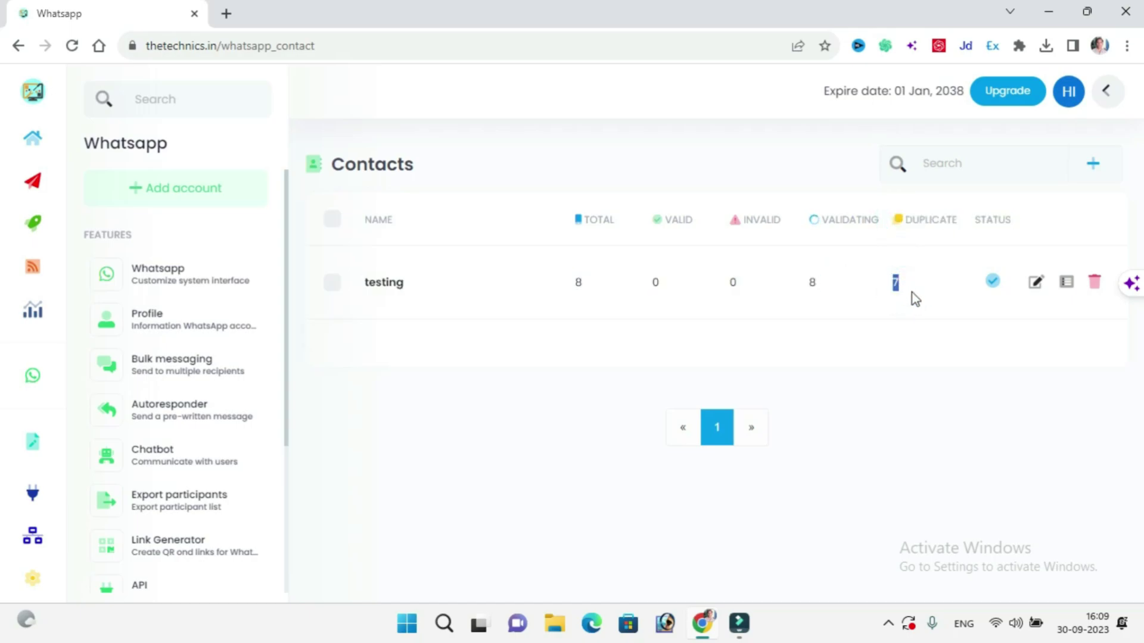
{"action": "left_click", "coordinate": [912, 295]}
{"action": "left_click", "coordinate": [597, 314]}
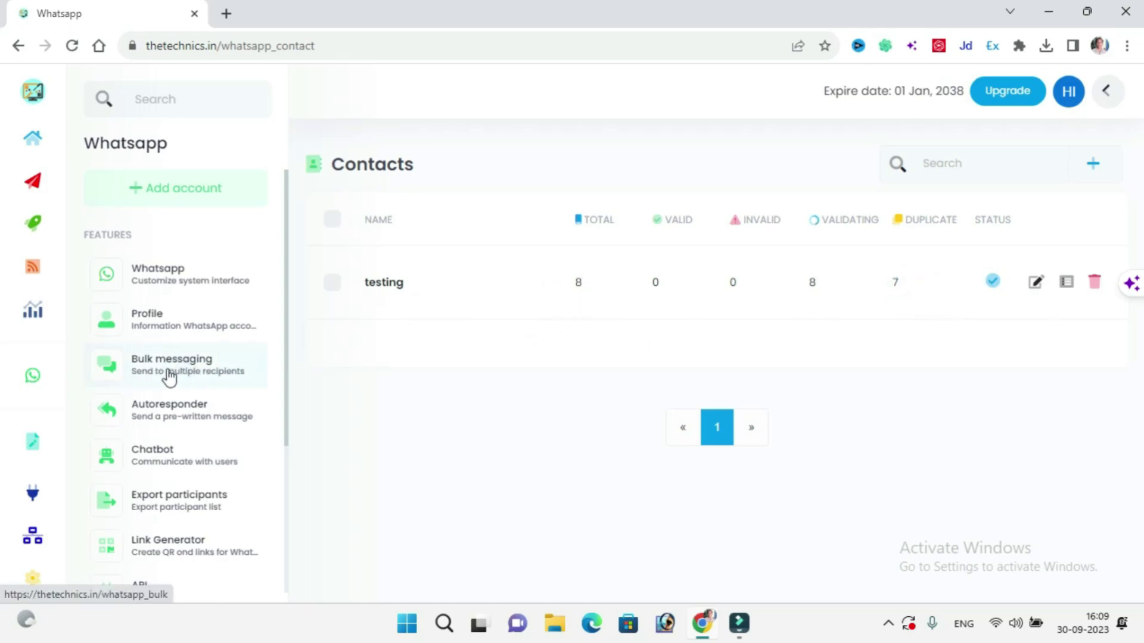
Create a new bulk messaging campaign sending from the Expert Business Team WhatsApp account
{"action": "left_click", "coordinate": [167, 376]}
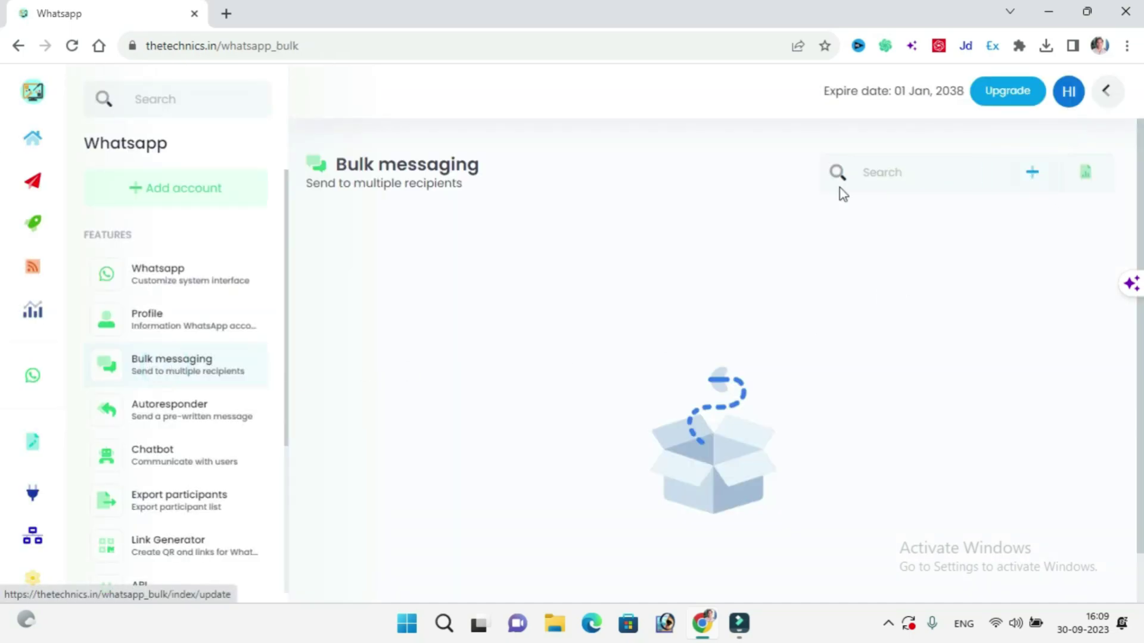
{"action": "left_click", "coordinate": [1033, 176]}
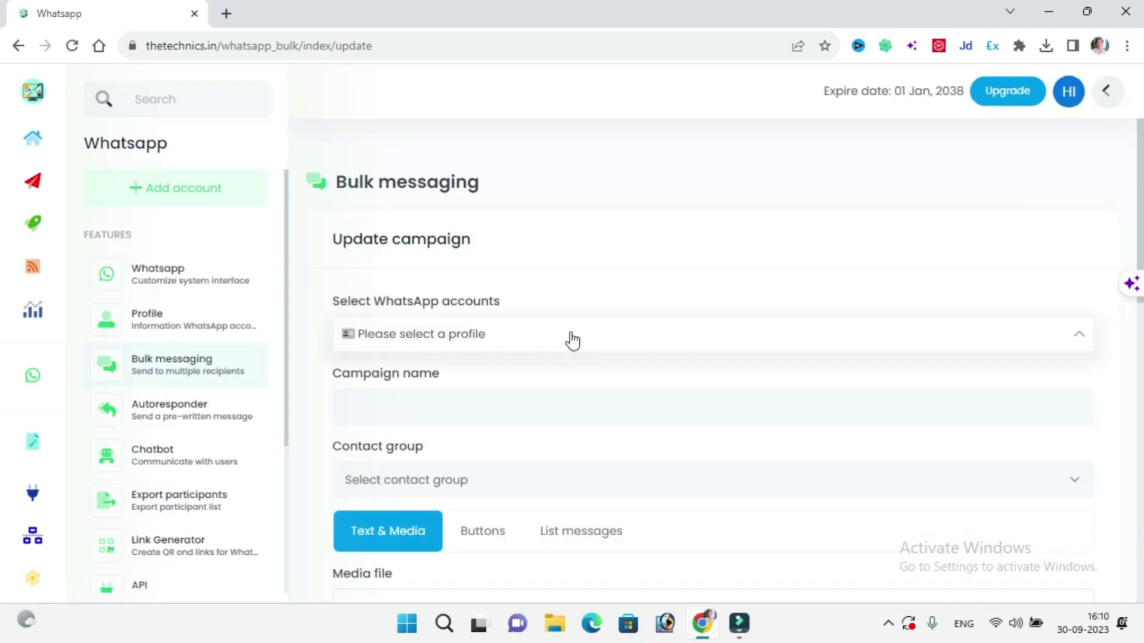
{"action": "left_click", "coordinate": [569, 332]}
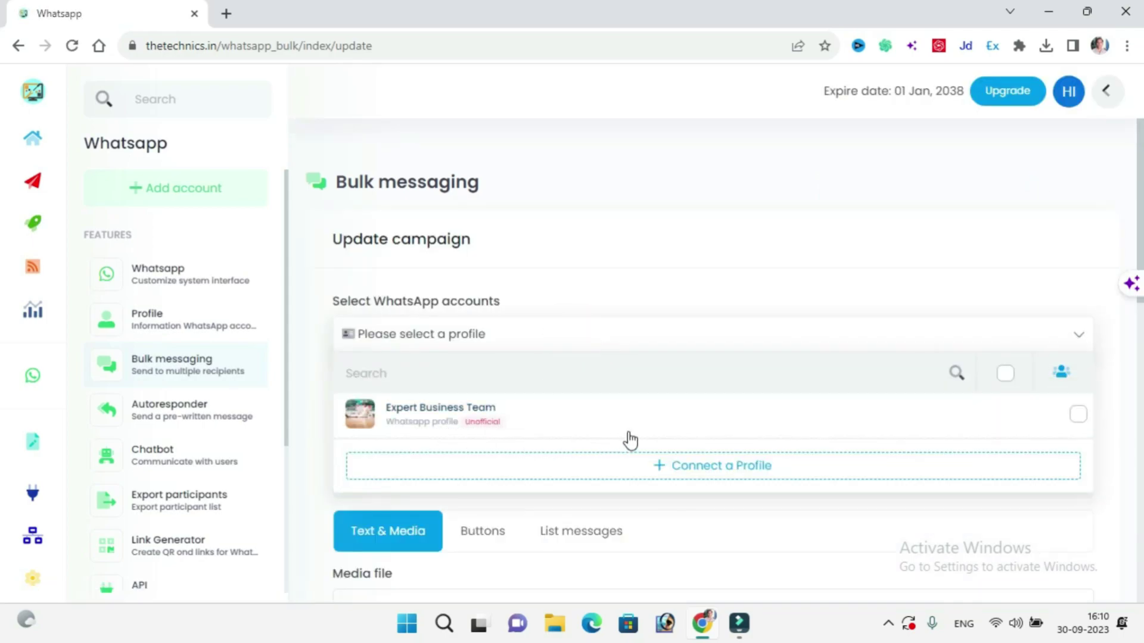
{"action": "left_click", "coordinate": [1079, 417]}
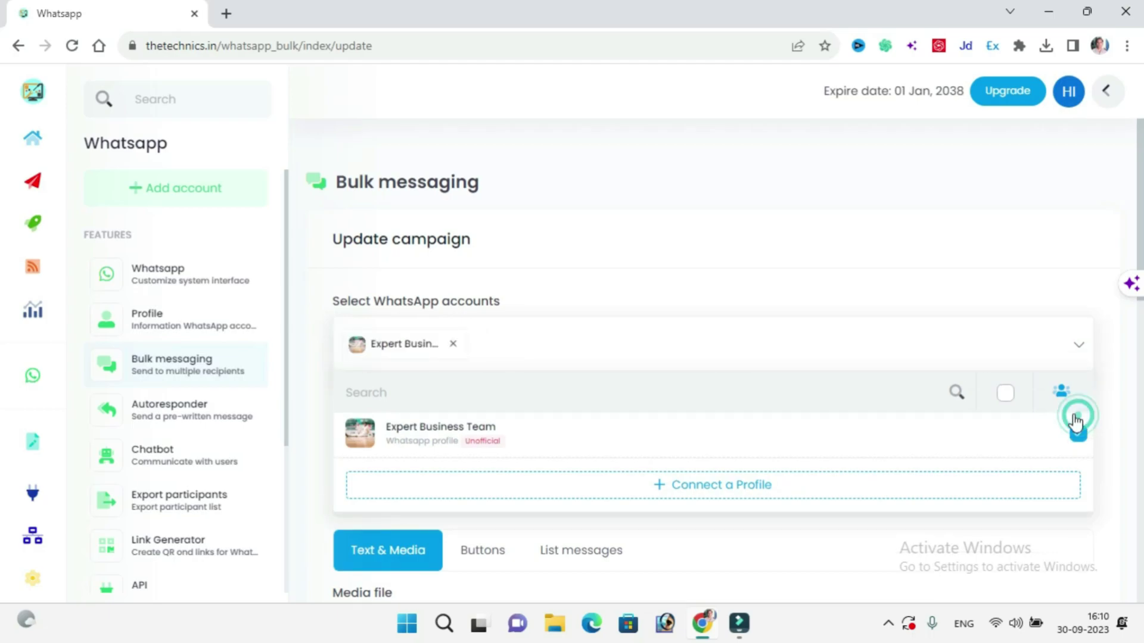
{"action": "scroll", "coordinate": [1075, 307], "scroll_direction": "down", "scroll_amount": 3}
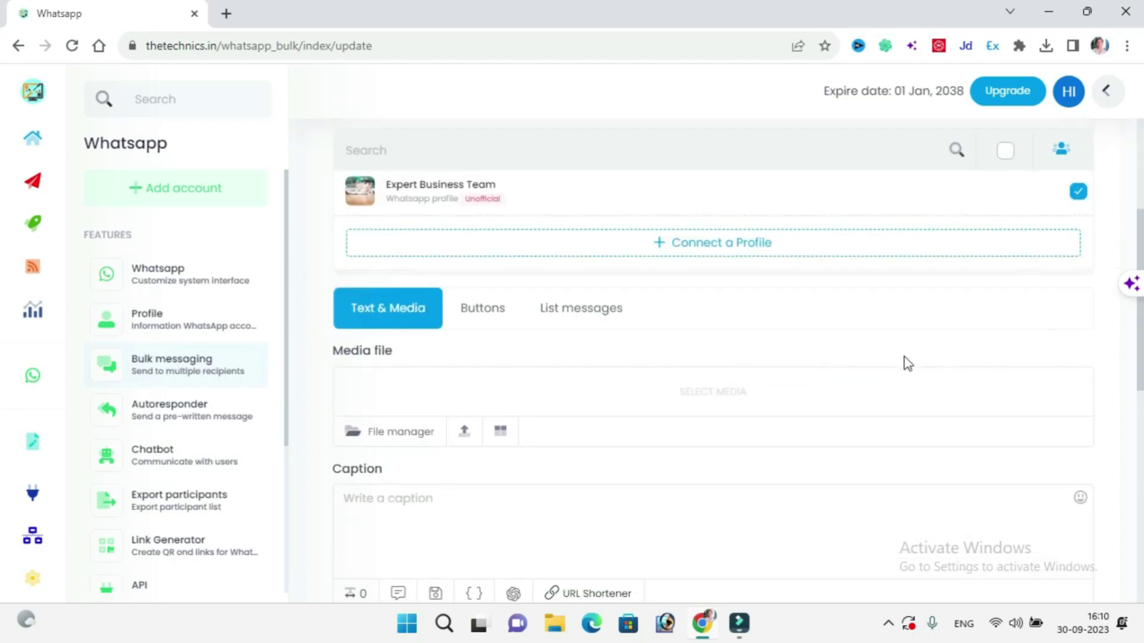
{"action": "scroll", "coordinate": [948, 352], "scroll_direction": "up", "scroll_amount": 3}
{"action": "left_click", "coordinate": [1071, 265]}
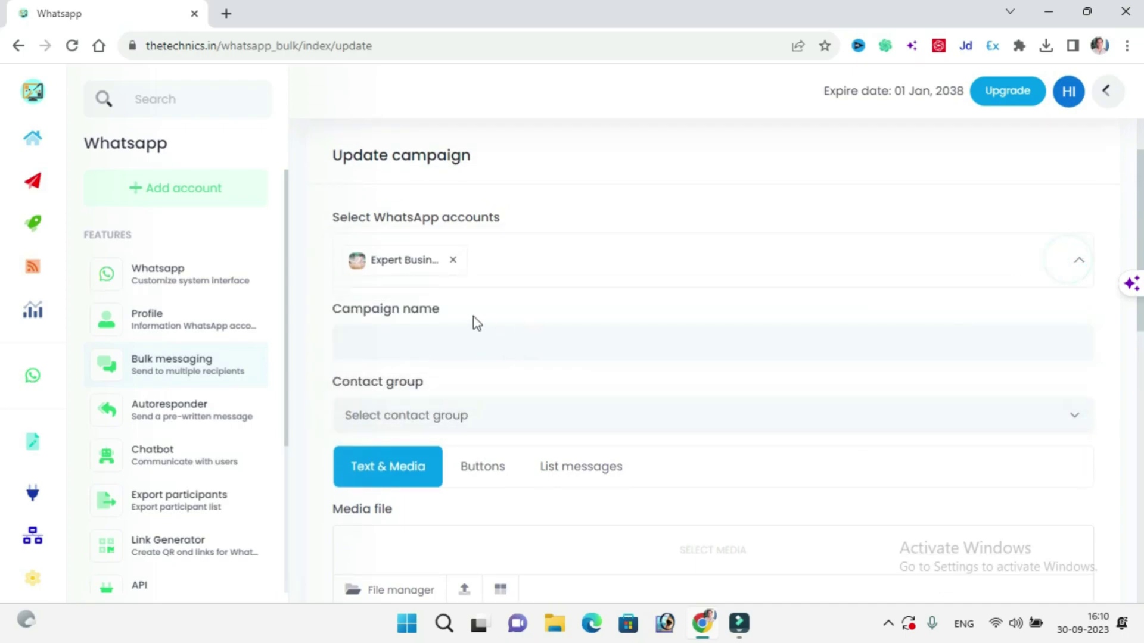
{"action": "left_click", "coordinate": [506, 264]}
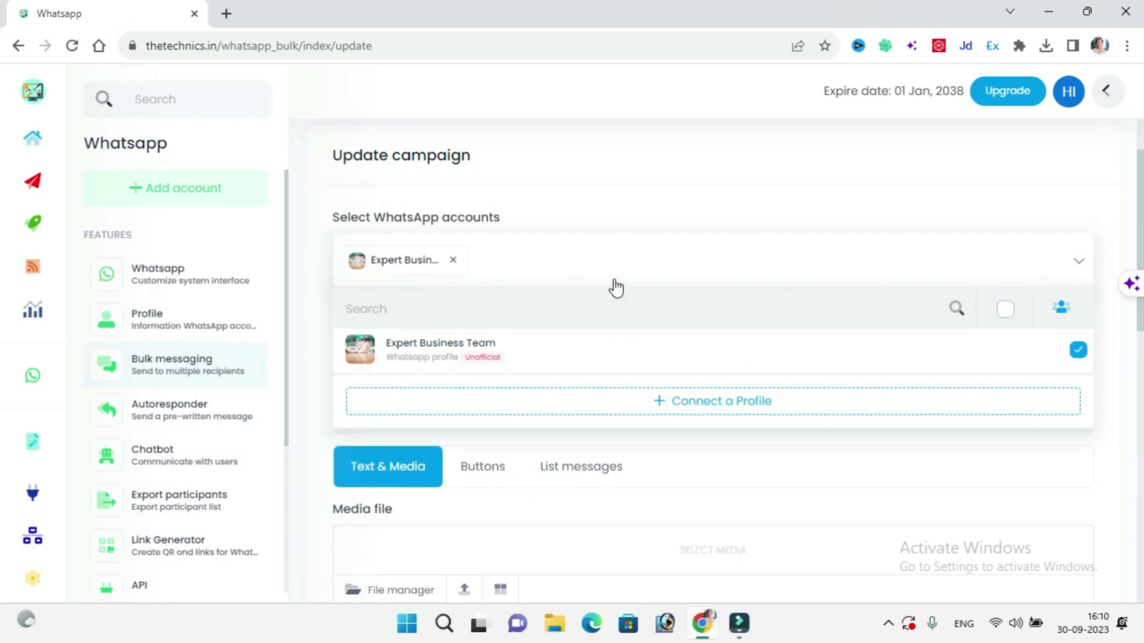
{"action": "left_click", "coordinate": [1080, 262]}
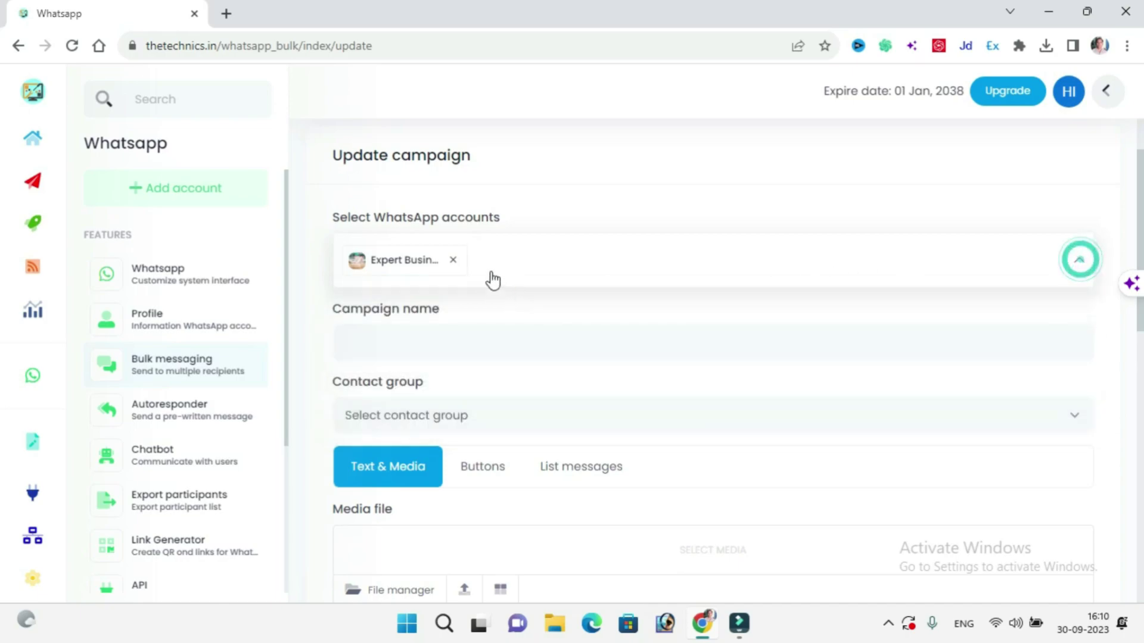
Fill the campaign name with 'testing' from the autocomplete
{"action": "left_click", "coordinate": [506, 349]}
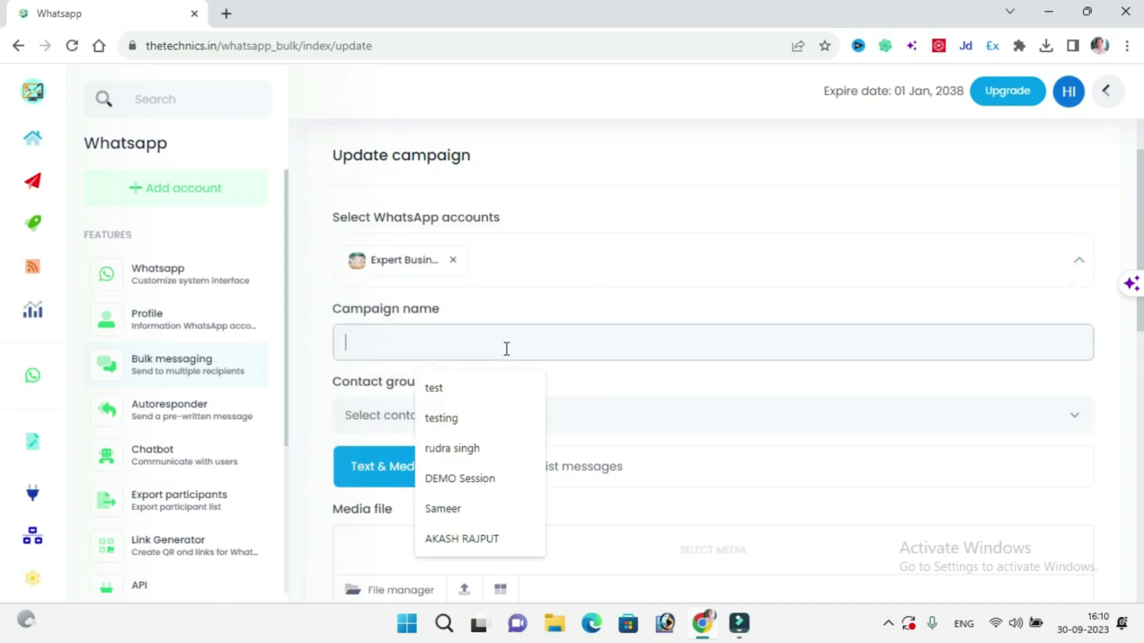
{"action": "left_click", "coordinate": [459, 417]}
{"action": "scroll", "coordinate": [417, 352], "scroll_direction": "down", "scroll_amount": 1}
{"action": "scroll", "coordinate": [417, 352], "scroll_direction": "down", "scroll_amount": 1}
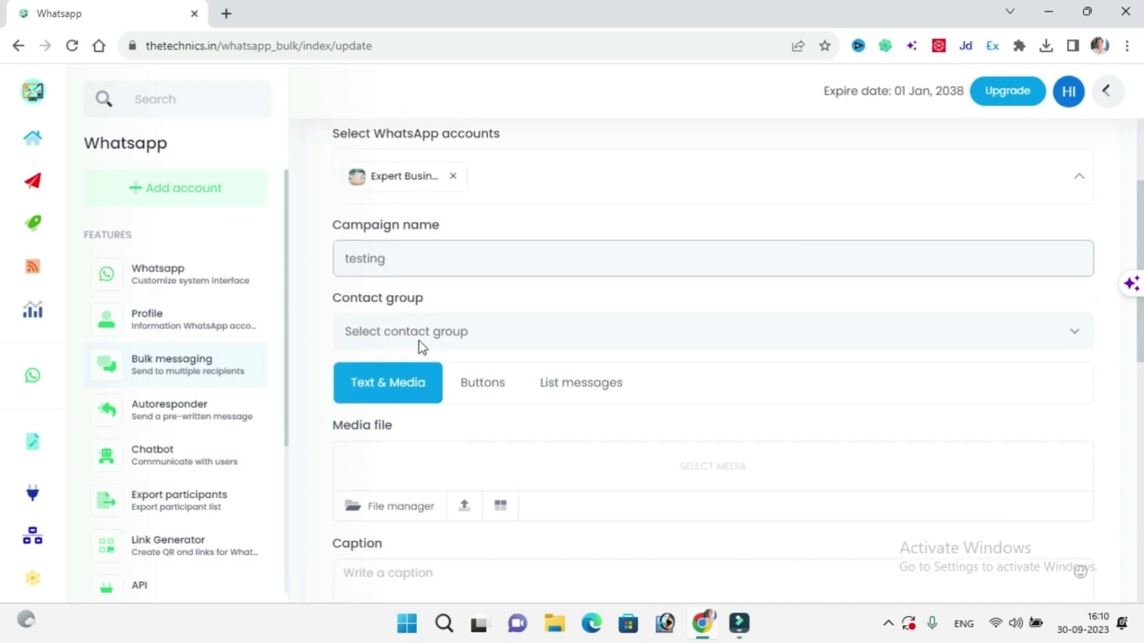
Choose 'testing' as the campaign's contact group
{"action": "left_click", "coordinate": [420, 341]}
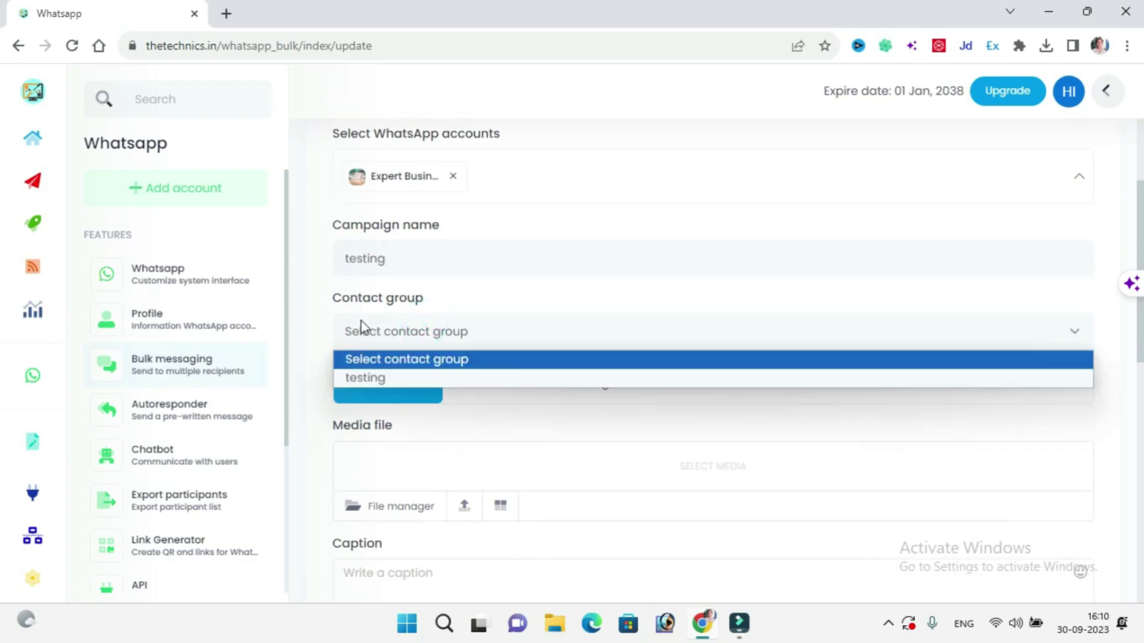
{"action": "left_click", "coordinate": [345, 309]}
{"action": "triple_click", "coordinate": [367, 302]}
{"action": "left_click", "coordinate": [387, 312]}
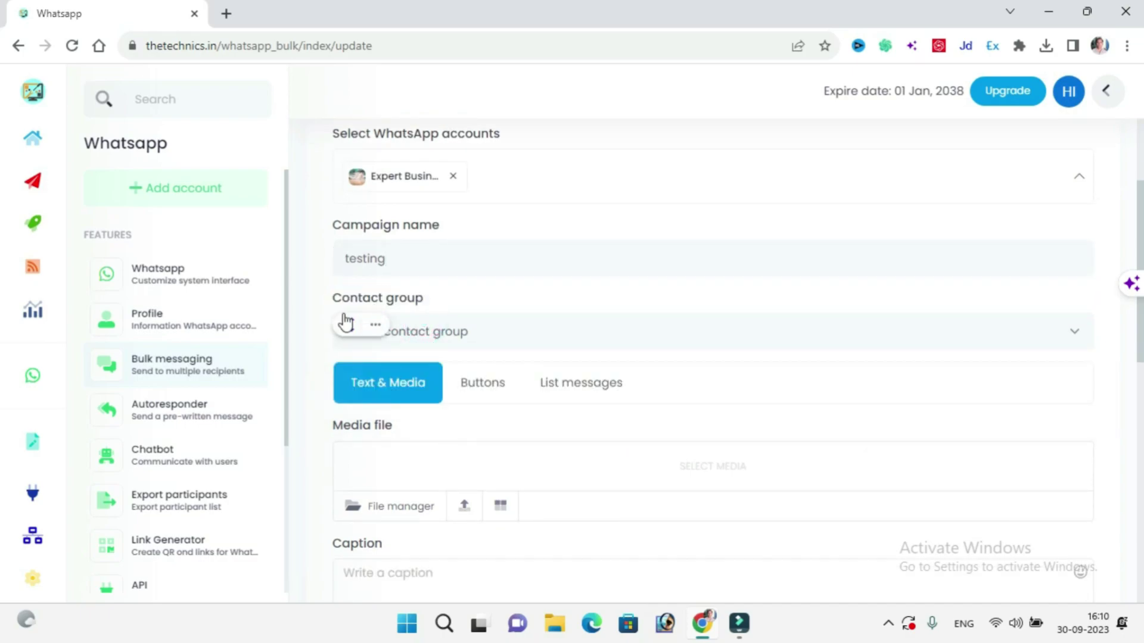
{"action": "scroll", "coordinate": [209, 405], "scroll_direction": "down", "scroll_amount": 4}
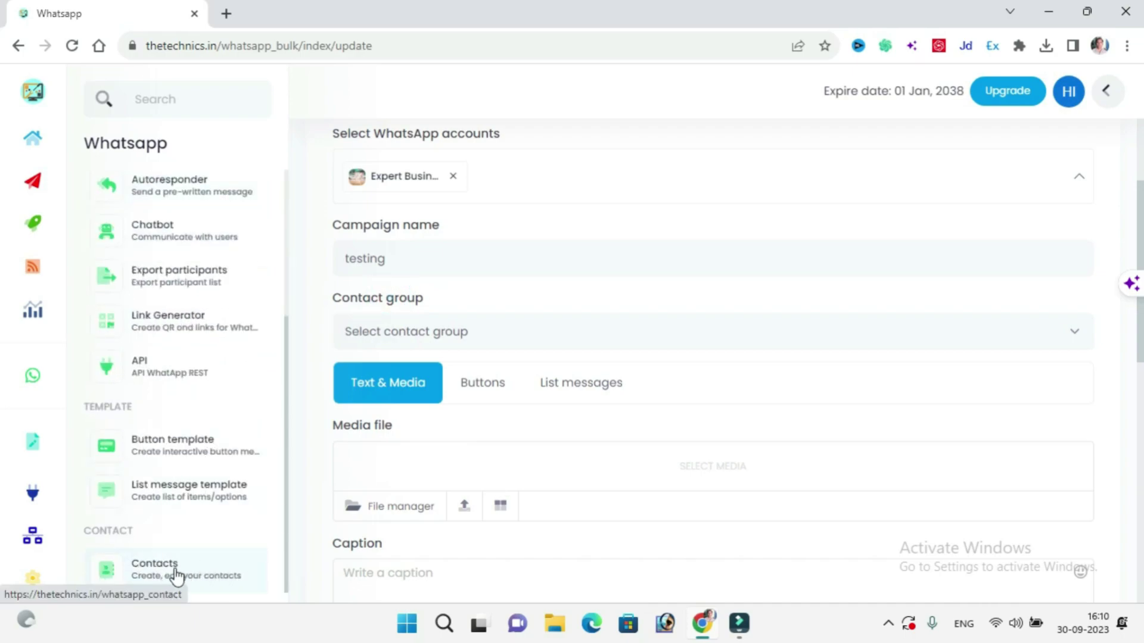
{"action": "left_click", "coordinate": [406, 323]}
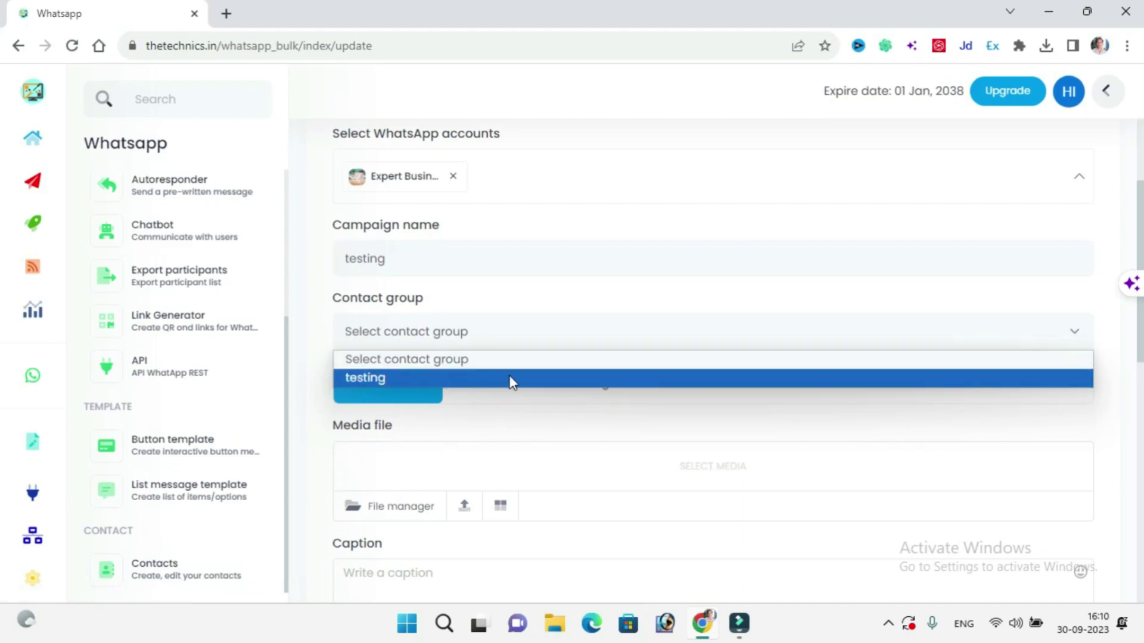
{"action": "left_click", "coordinate": [527, 381]}
{"action": "left_click", "coordinate": [527, 381]}
{"action": "scroll", "coordinate": [453, 364], "scroll_direction": "down", "scroll_amount": 3}
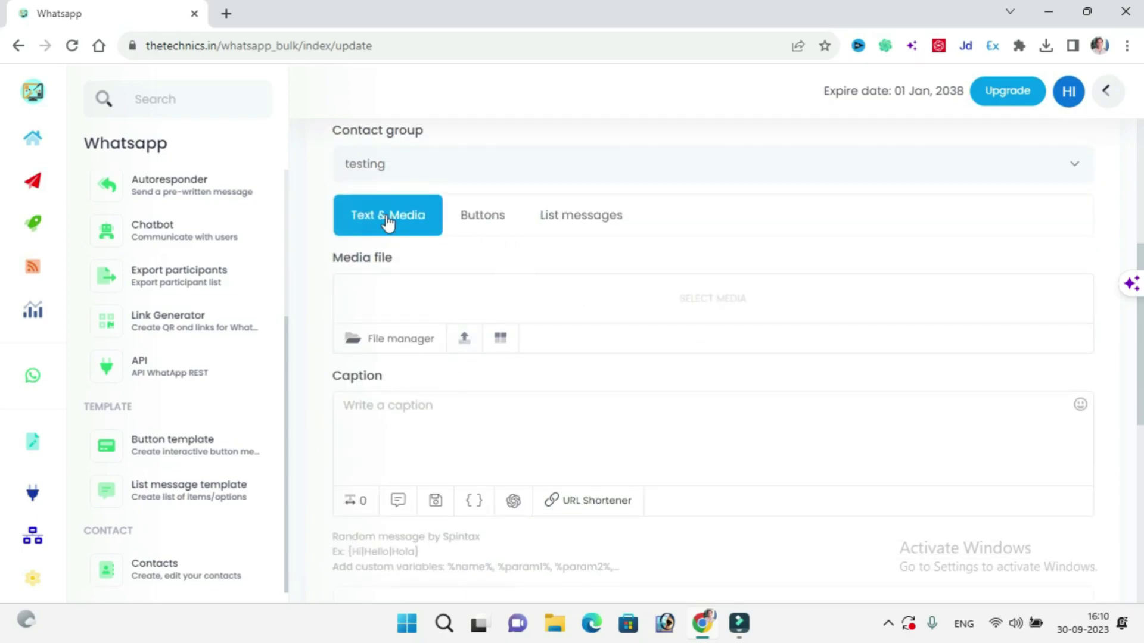
Look through the List, Button and Text & Media message options
{"action": "left_click", "coordinate": [553, 222]}
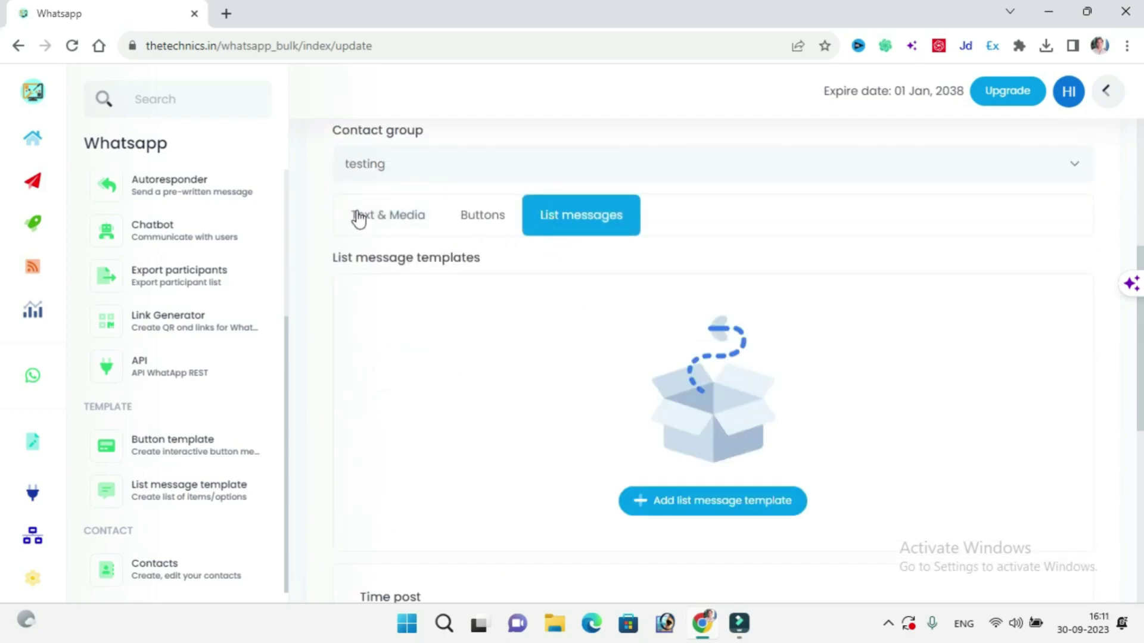
{"action": "left_click", "coordinate": [454, 221]}
{"action": "left_click", "coordinate": [395, 229]}
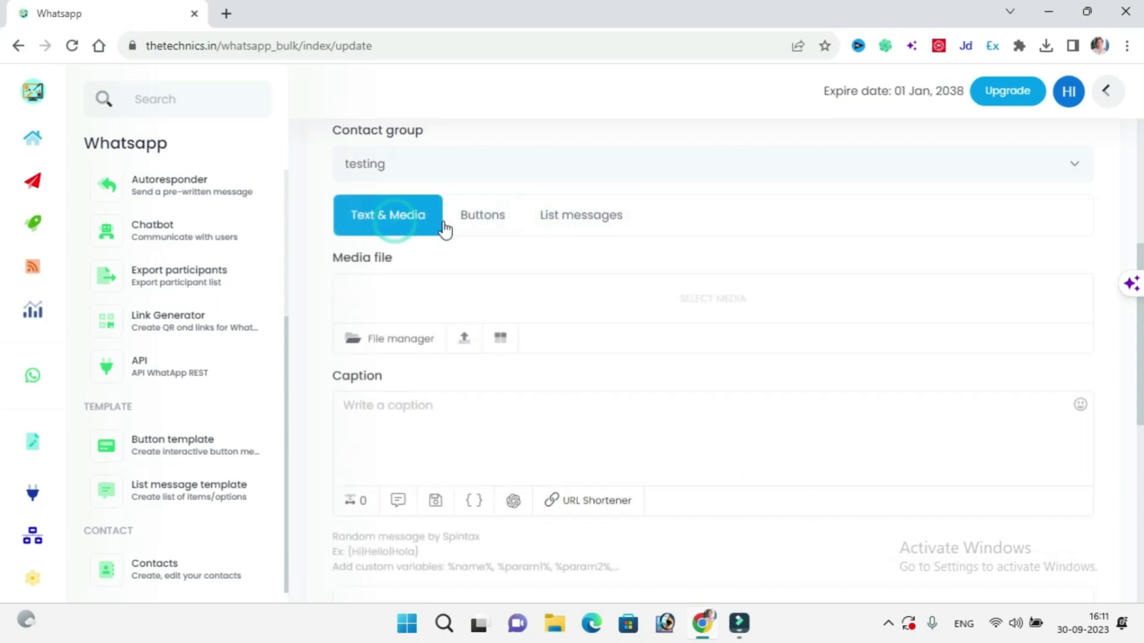
{"action": "left_click", "coordinate": [485, 225]}
{"action": "scroll", "coordinate": [625, 333], "scroll_direction": "down", "scroll_amount": 3}
{"action": "scroll", "coordinate": [599, 311], "scroll_direction": "up", "scroll_amount": 7}
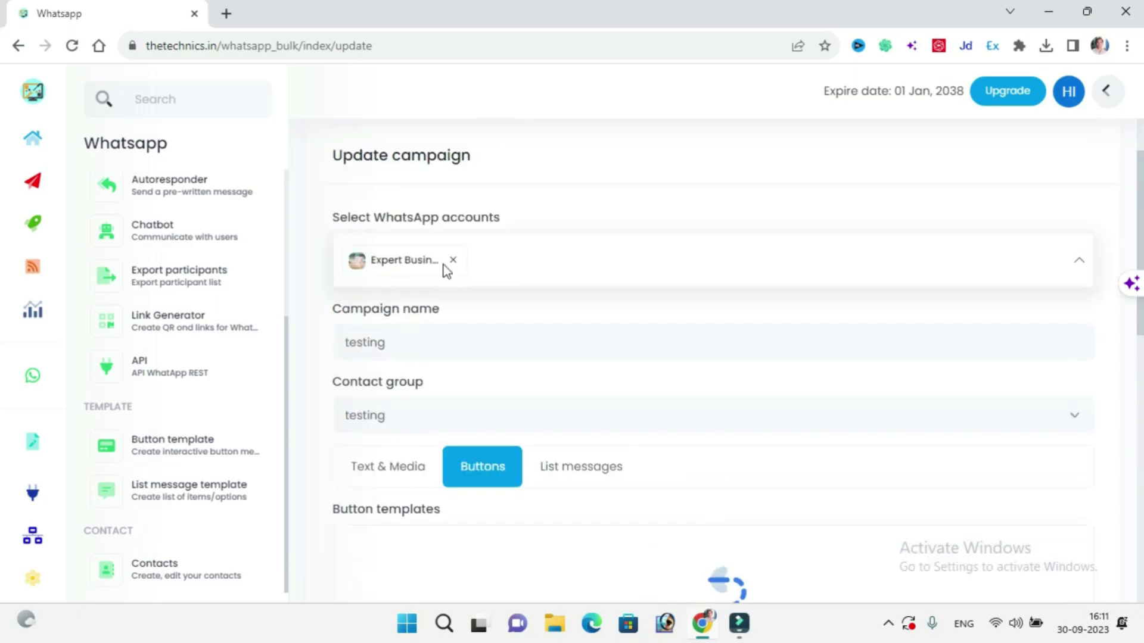
{"action": "scroll", "coordinate": [417, 411], "scroll_direction": "down", "scroll_amount": 4}
Attach a dark photo from the Downloads folder as the Text & Media file
{"action": "left_click", "coordinate": [384, 217]}
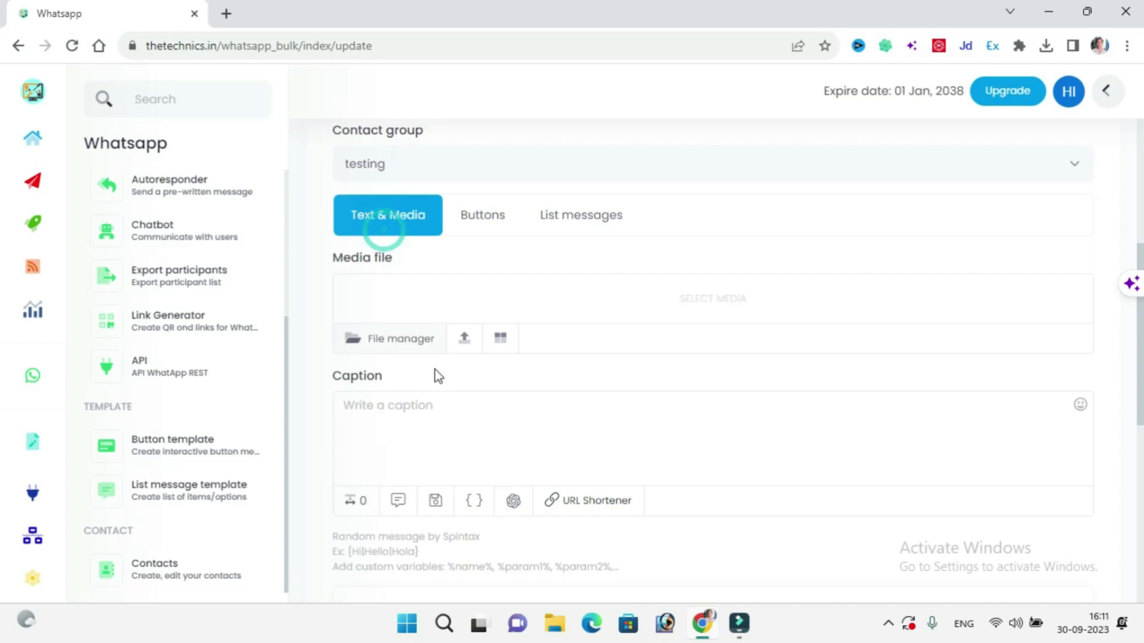
{"action": "left_click", "coordinate": [419, 342]}
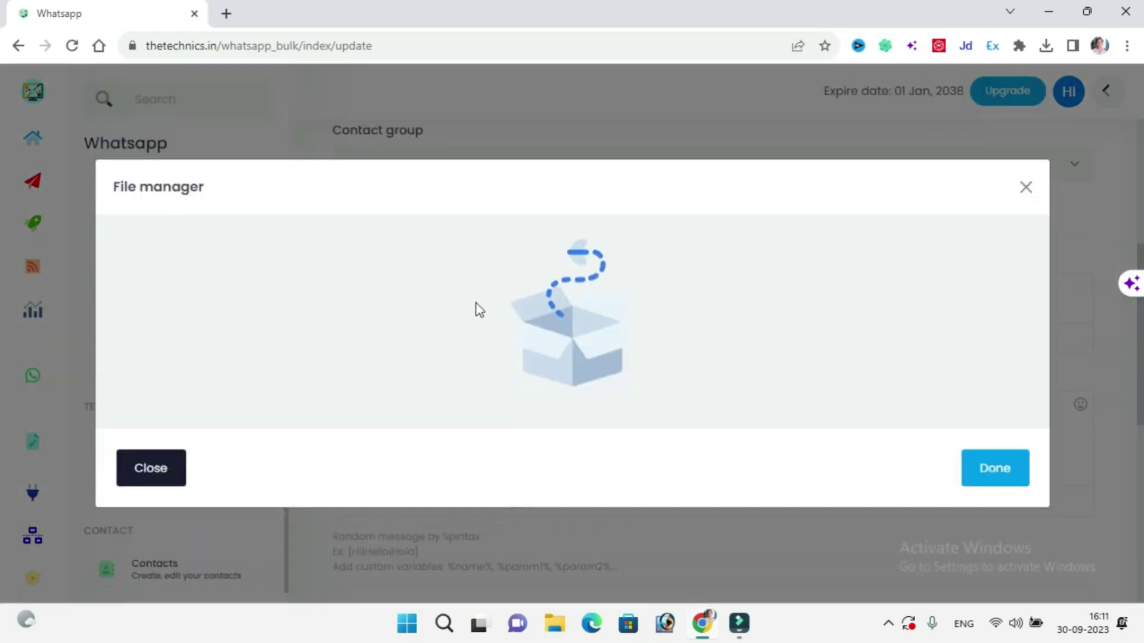
{"action": "left_click", "coordinate": [1026, 187]}
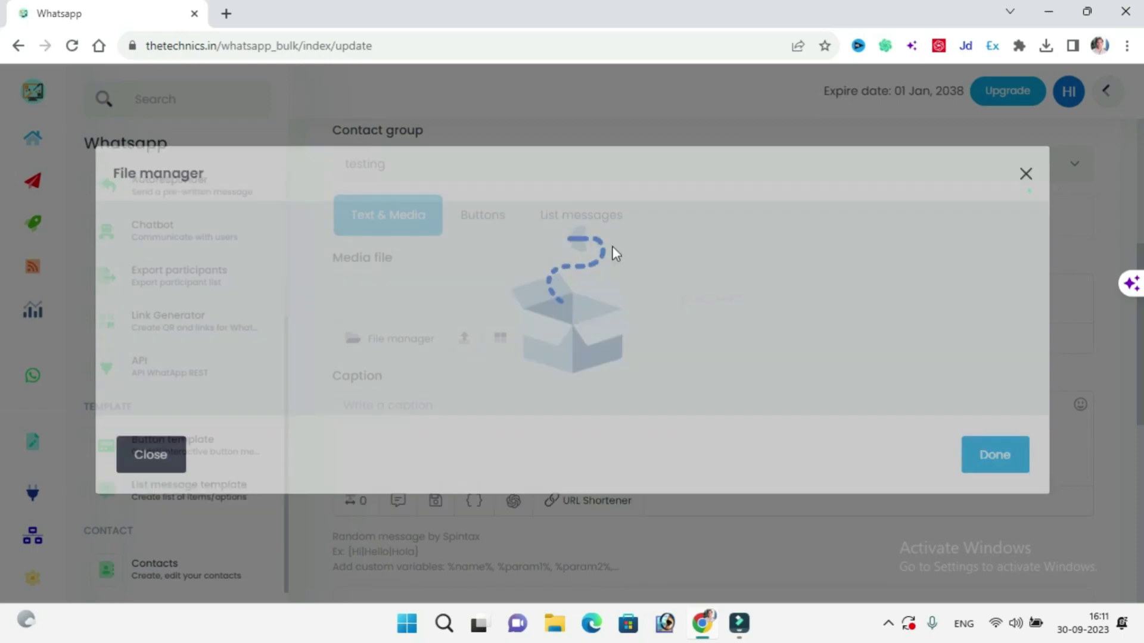
{"action": "left_click", "coordinate": [465, 341]}
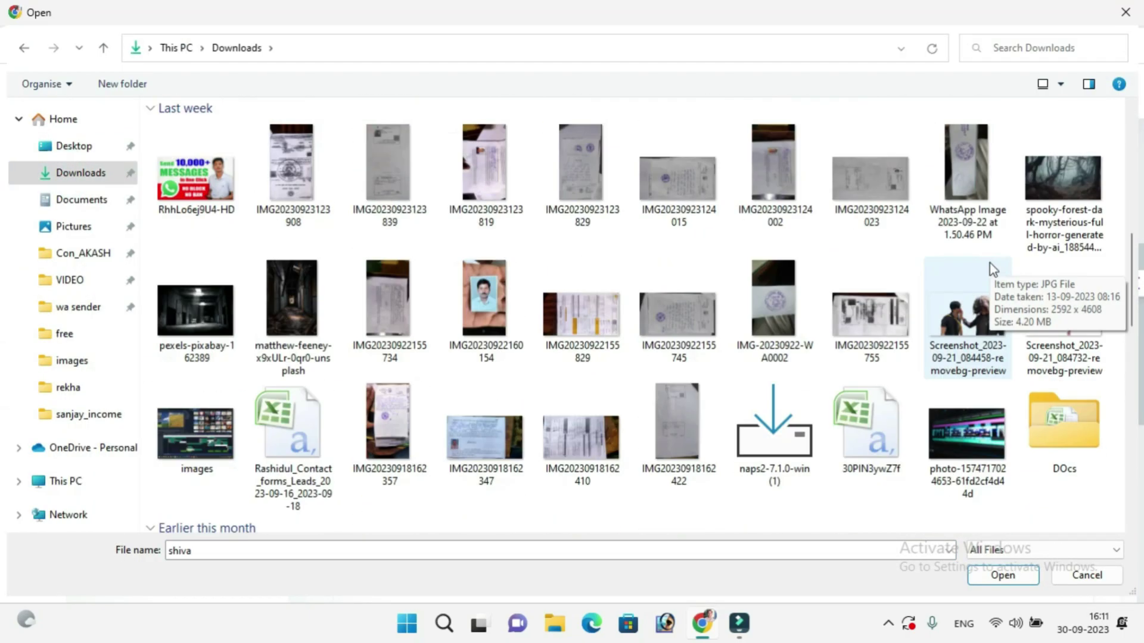
{"action": "double_click", "coordinate": [991, 266]}
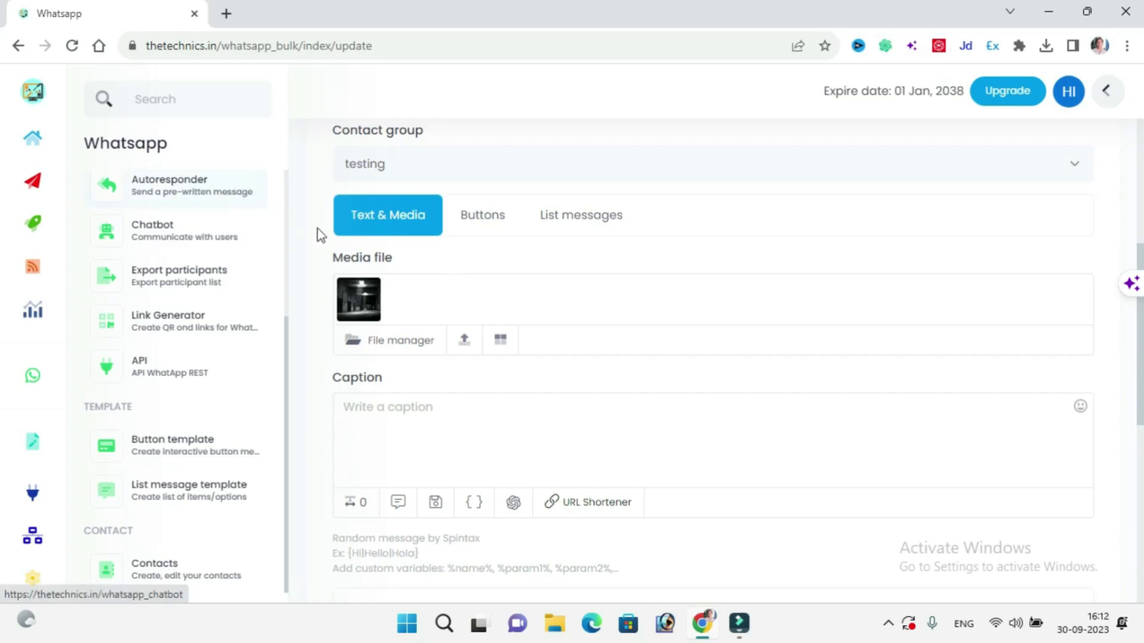
{"action": "scroll", "coordinate": [334, 256], "scroll_direction": "down", "scroll_amount": 4}
{"action": "scroll", "coordinate": [364, 323], "scroll_direction": "up", "scroll_amount": 1}
{"action": "scroll", "coordinate": [544, 282], "scroll_direction": "up", "scroll_amount": 3}
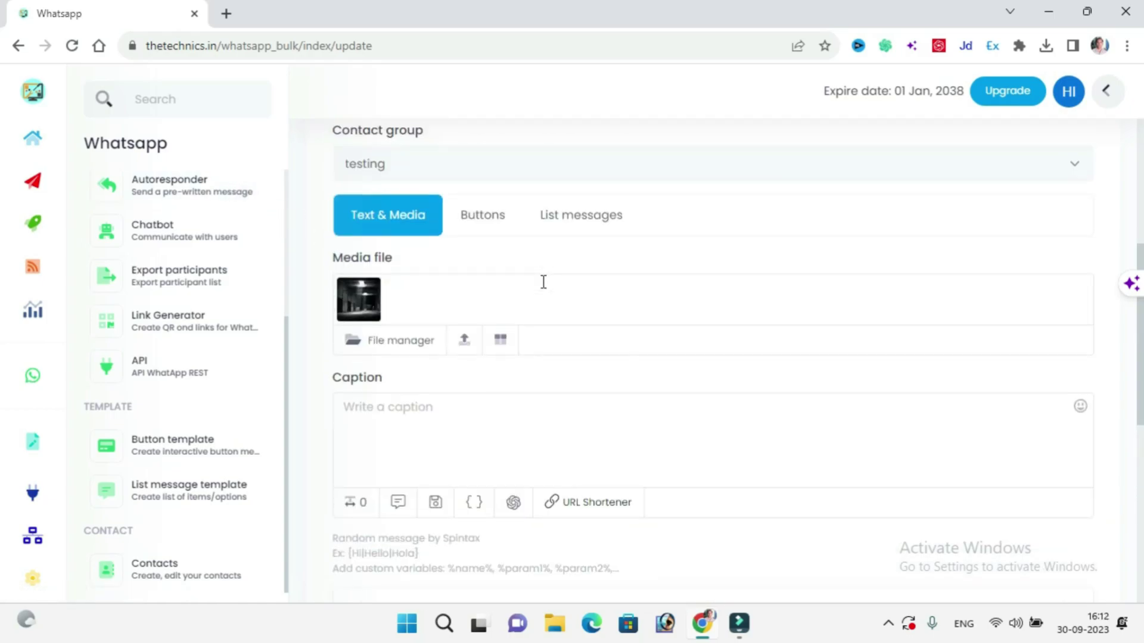
Enter the caption 'HI there , how are you.11 with image' and open the saved Caption panel
{"action": "left_click", "coordinate": [435, 425]}
{"action": "type", "text": "HI"}
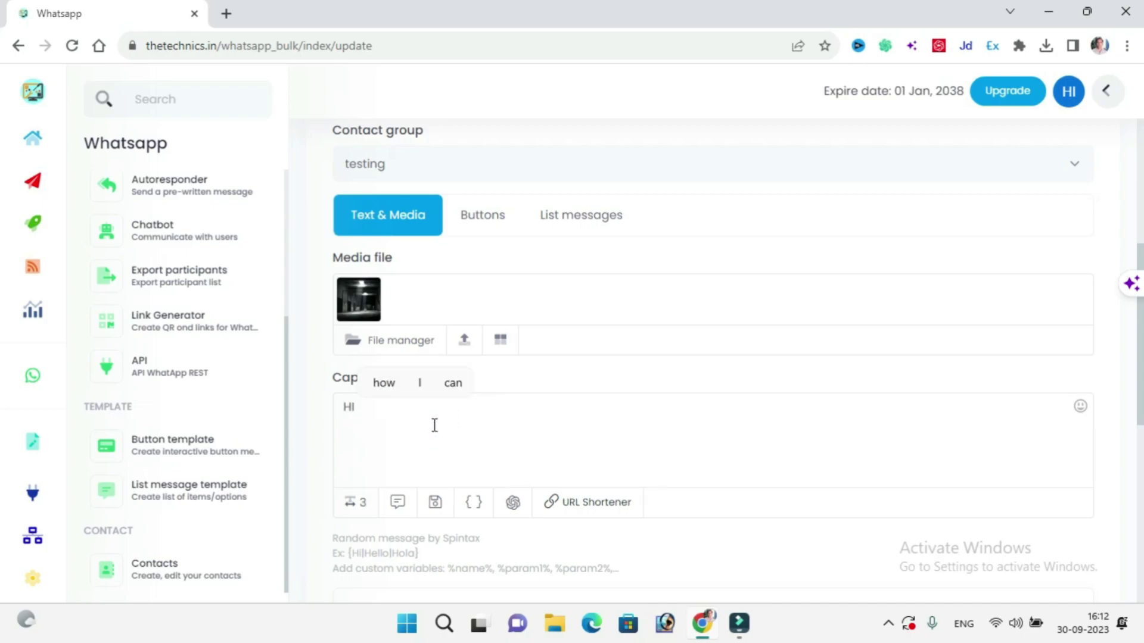
{"action": "type", "text": " there , how ar"}
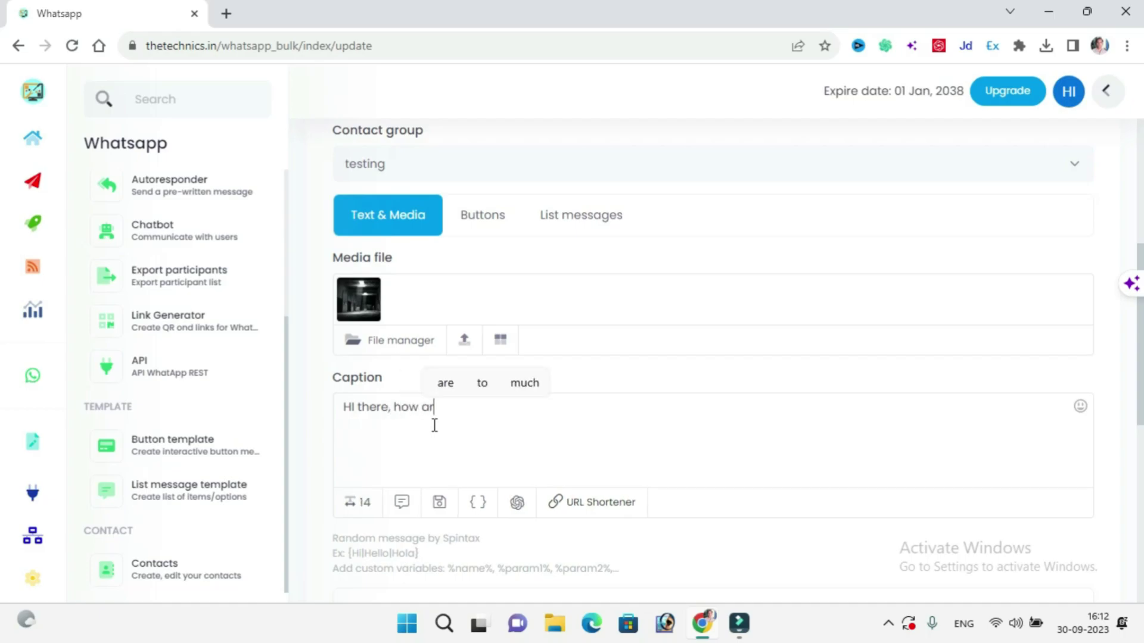
{"action": "type", "text": "e you.11 with image"}
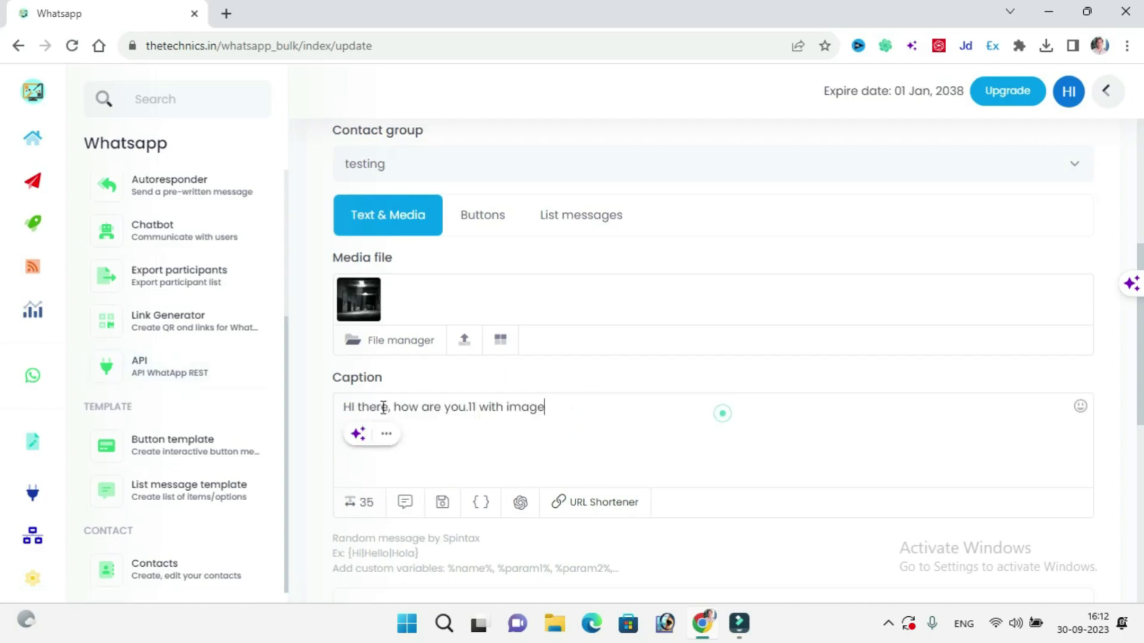
{"action": "scroll", "coordinate": [383, 408], "scroll_direction": "down", "scroll_amount": 3}
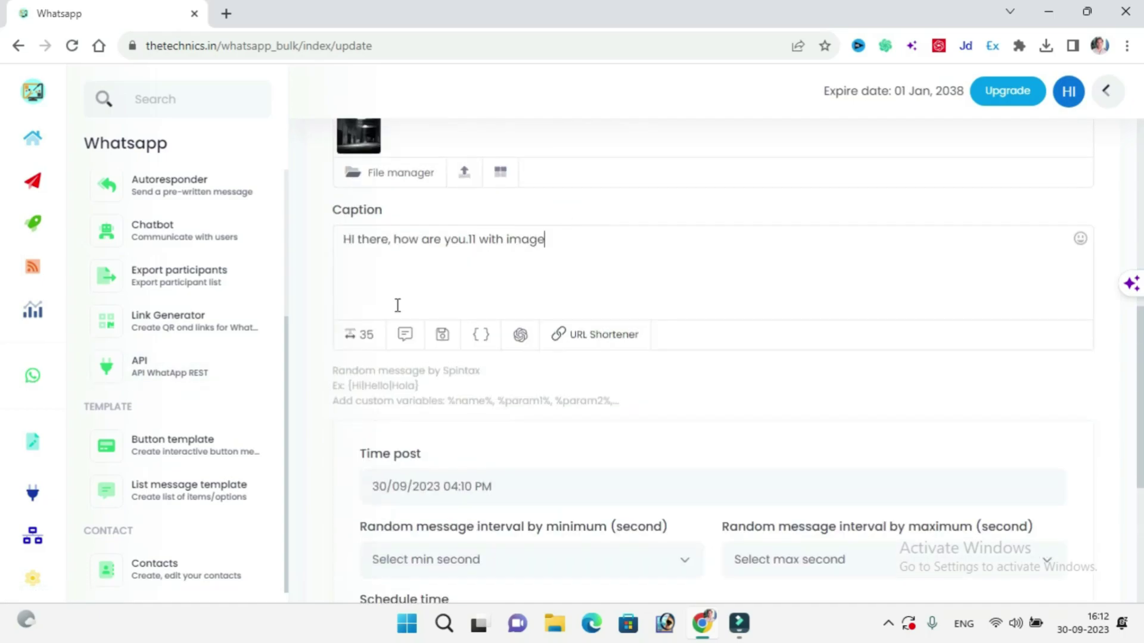
{"action": "triple_click", "coordinate": [647, 261]}
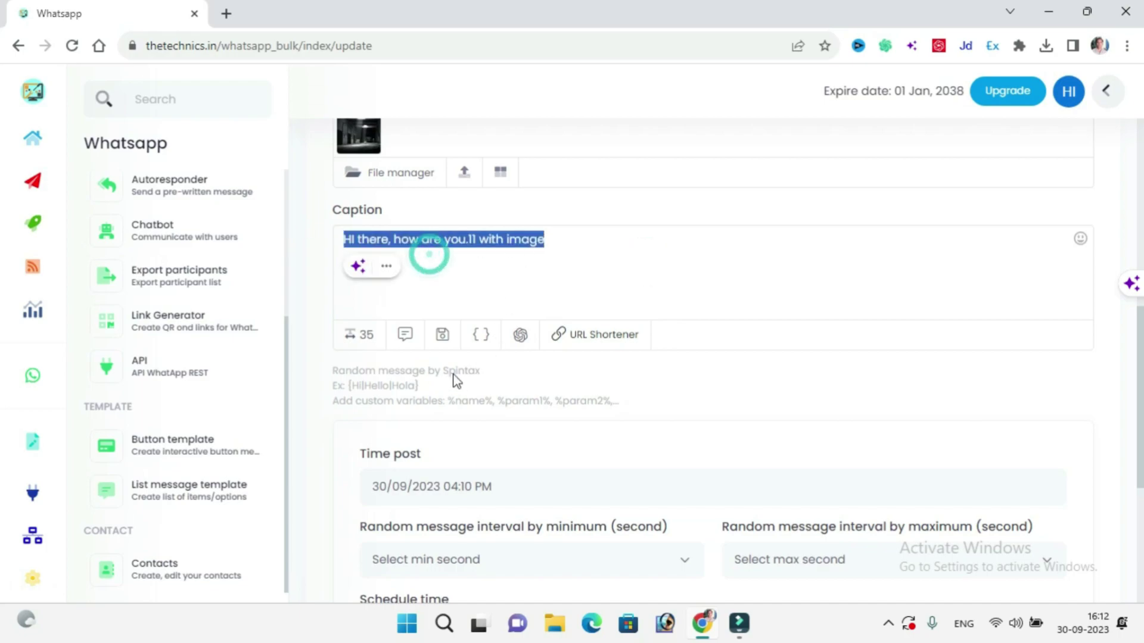
{"action": "right_click", "coordinate": [405, 343]}
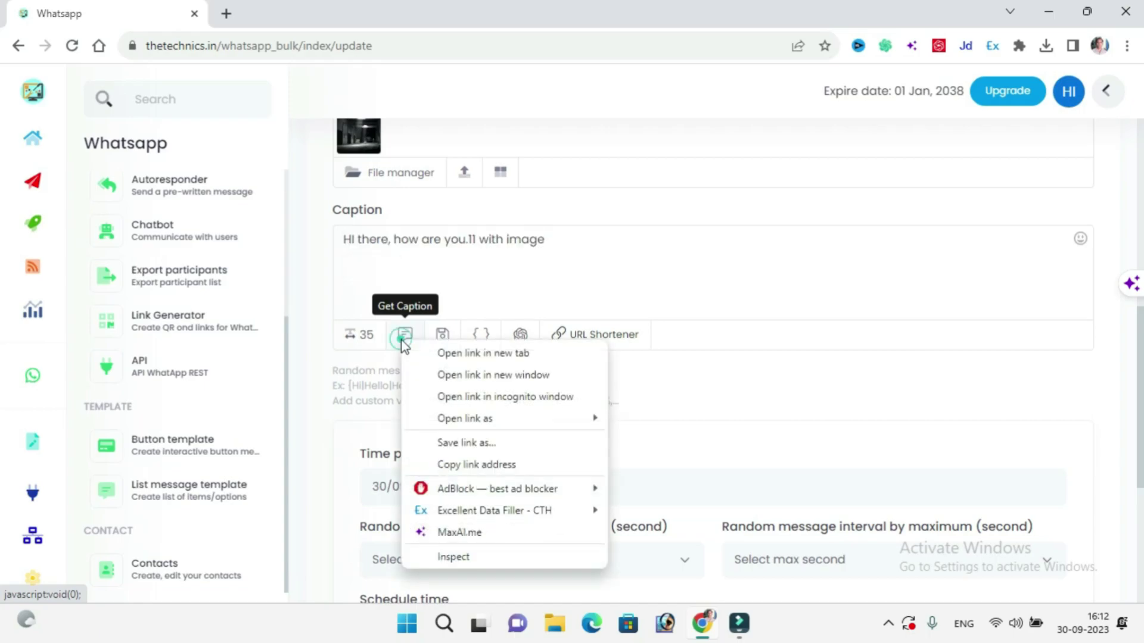
{"action": "left_click", "coordinate": [407, 334]}
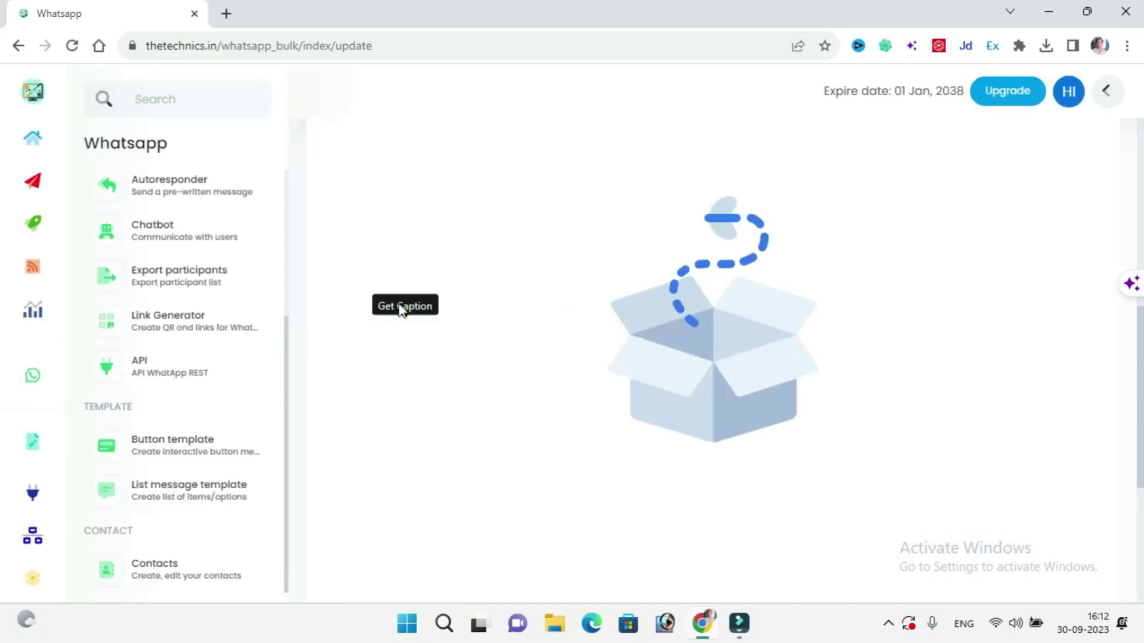
{"action": "scroll", "coordinate": [334, 310], "scroll_direction": "down", "scroll_amount": 4}
{"action": "scroll", "coordinate": [683, 258], "scroll_direction": "up", "scroll_amount": 5}
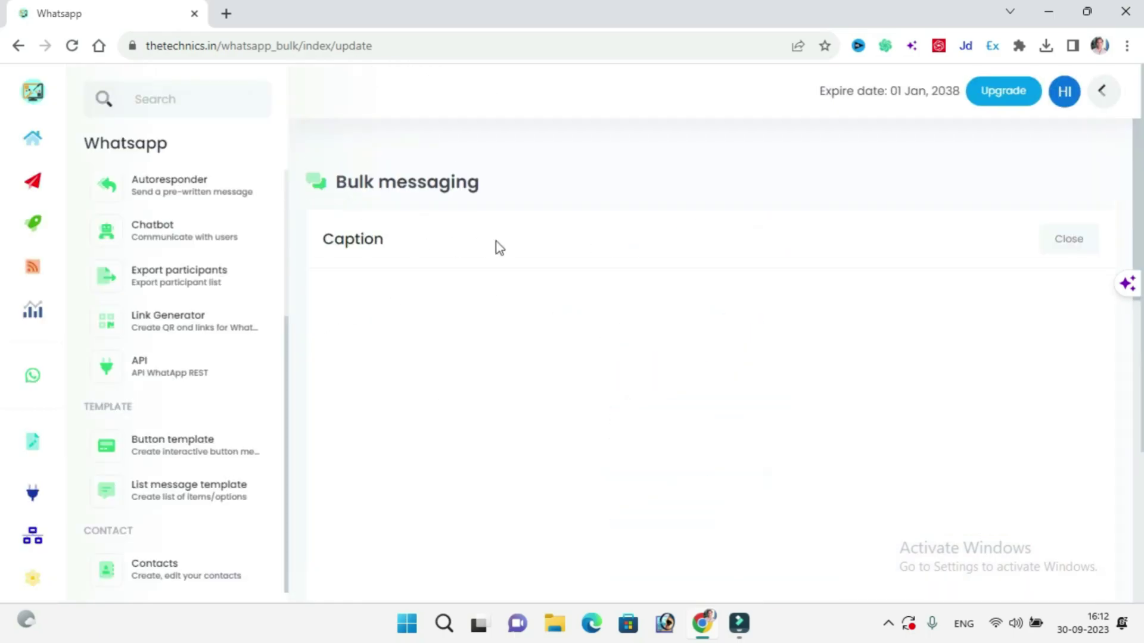
Close the Caption panel and set Time post to NOW, 30/09/2023 04:13 PM
{"action": "left_click", "coordinate": [1061, 246]}
{"action": "scroll", "coordinate": [414, 317], "scroll_direction": "down", "scroll_amount": 5}
{"action": "scroll", "coordinate": [414, 317], "scroll_direction": "down", "scroll_amount": 2}
{"action": "scroll", "coordinate": [414, 317], "scroll_direction": "down", "scroll_amount": 4}
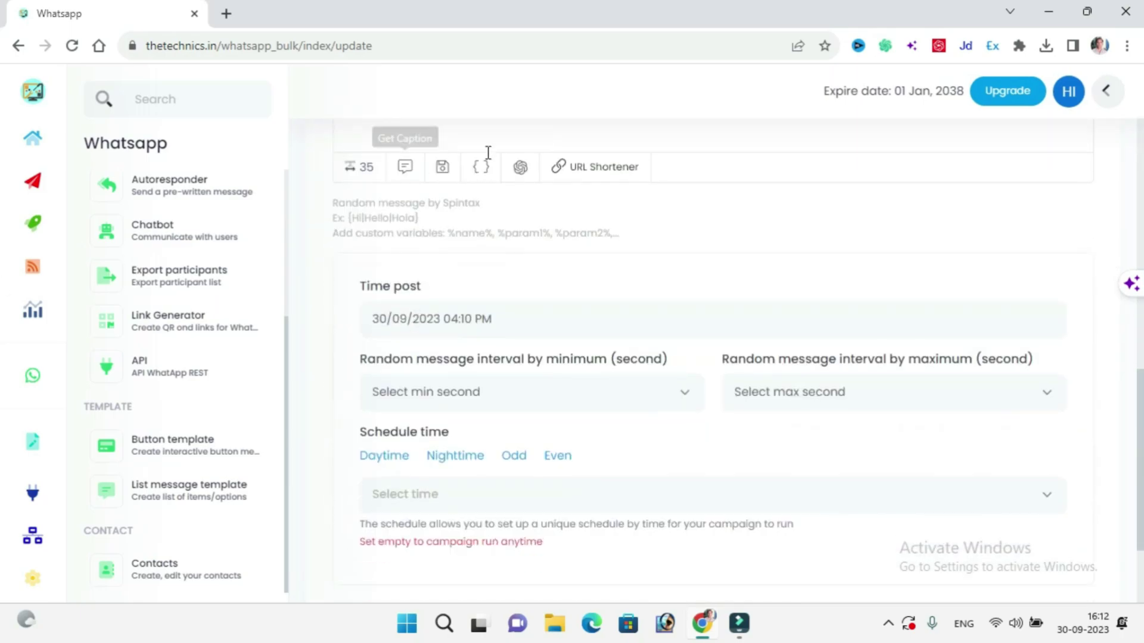
{"action": "left_click", "coordinate": [576, 326]}
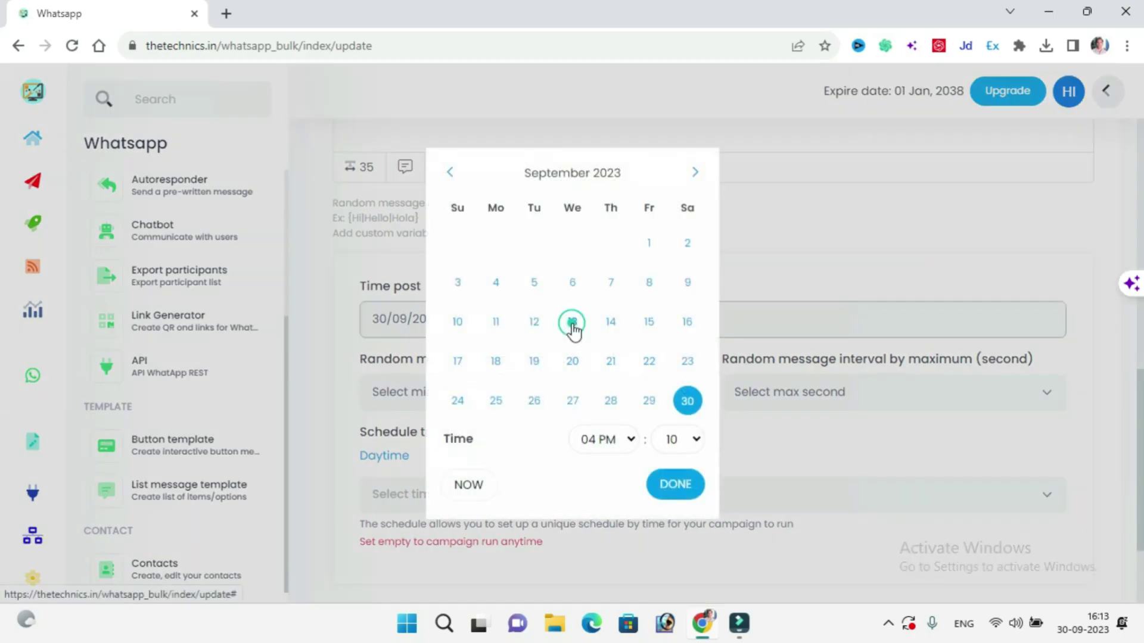
{"action": "left_click", "coordinate": [388, 320]}
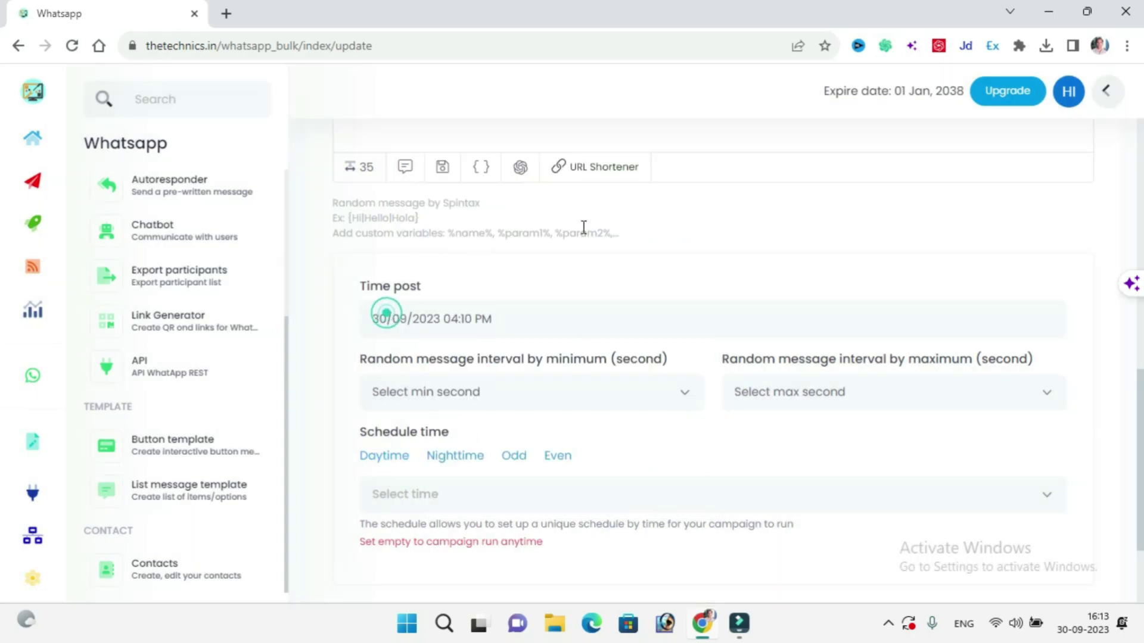
{"action": "left_click", "coordinate": [560, 308]}
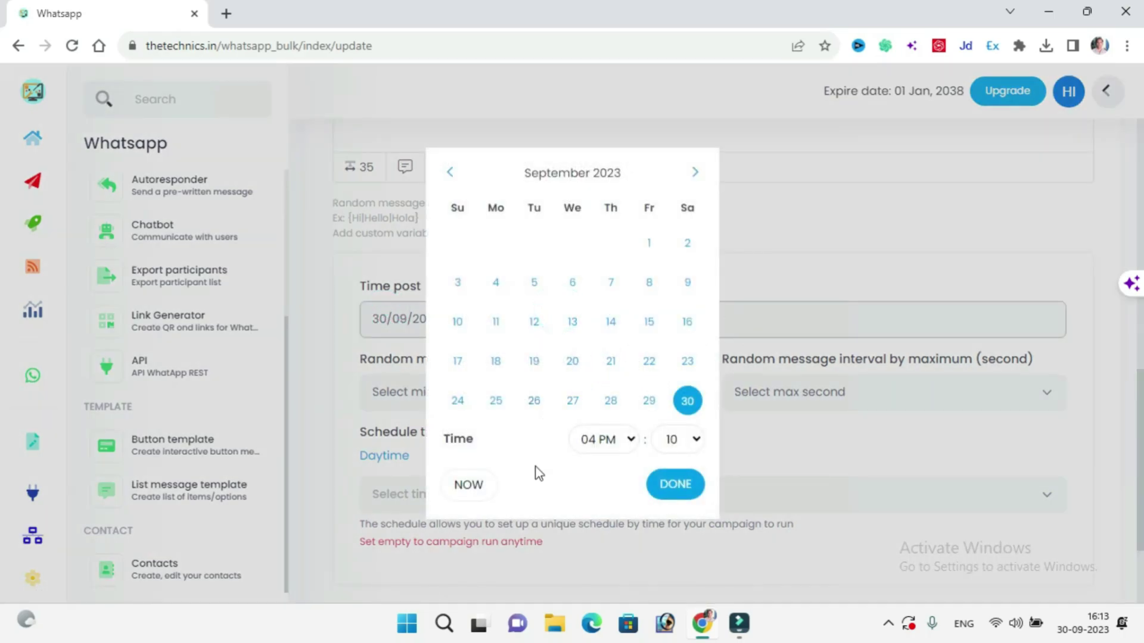
{"action": "left_click", "coordinate": [599, 441]}
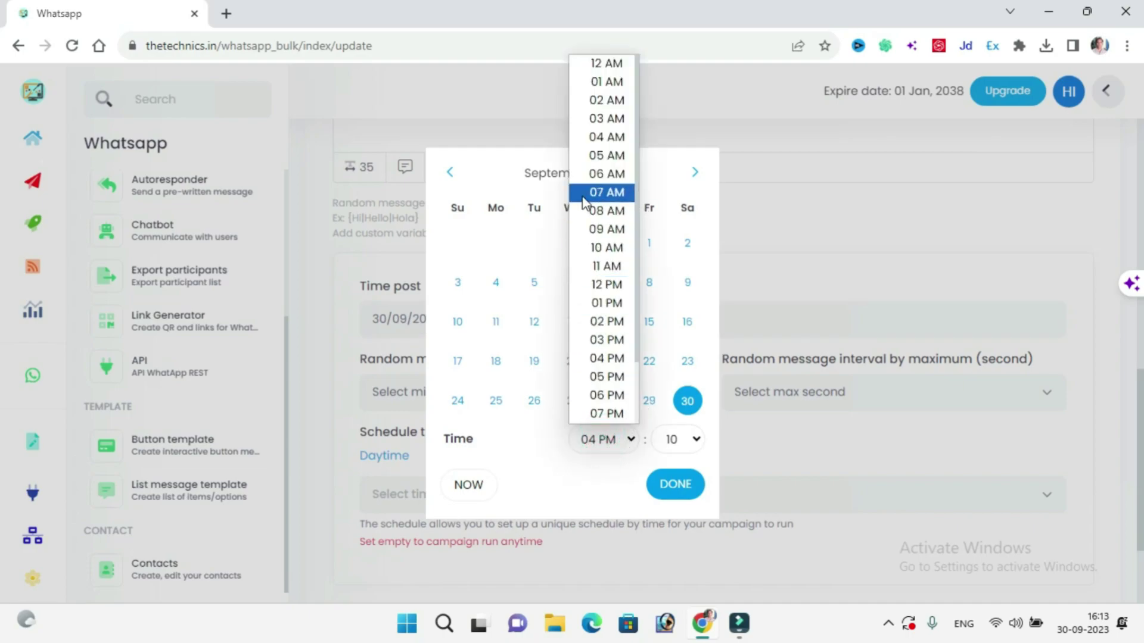
{"action": "scroll", "coordinate": [583, 203], "scroll_direction": "down", "scroll_amount": 2}
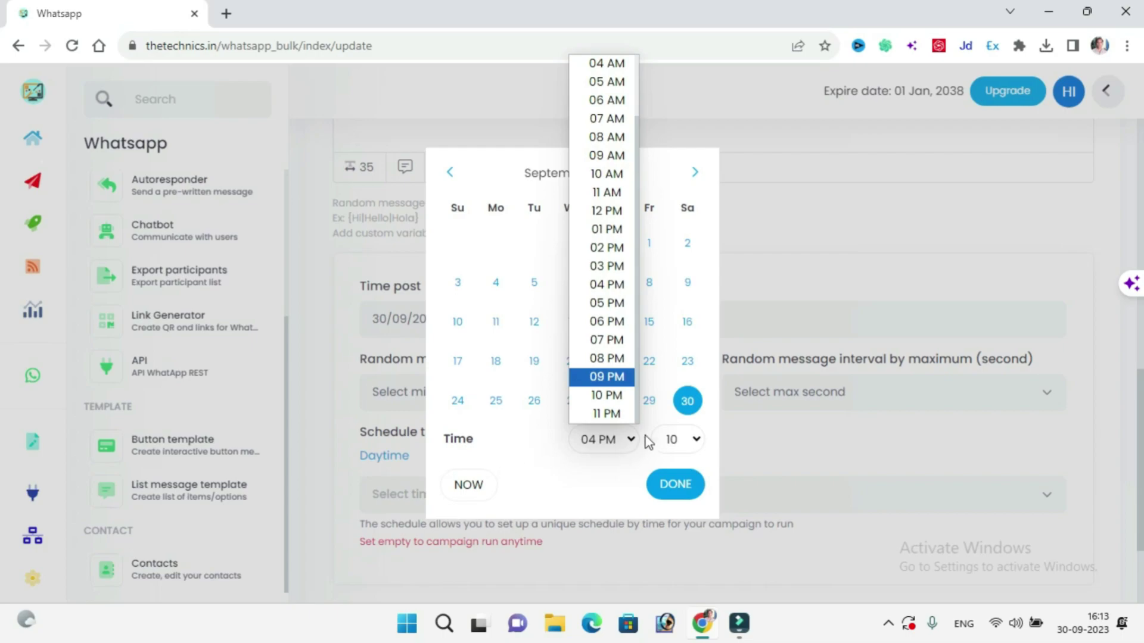
{"action": "left_click", "coordinate": [607, 413]}
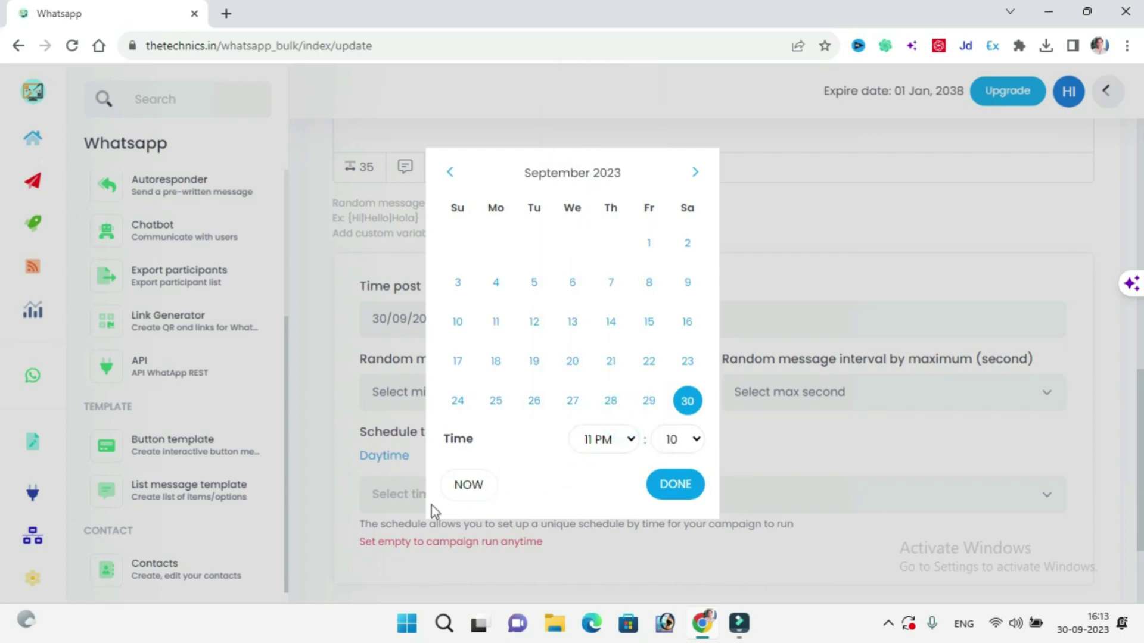
{"action": "left_click", "coordinate": [468, 489]}
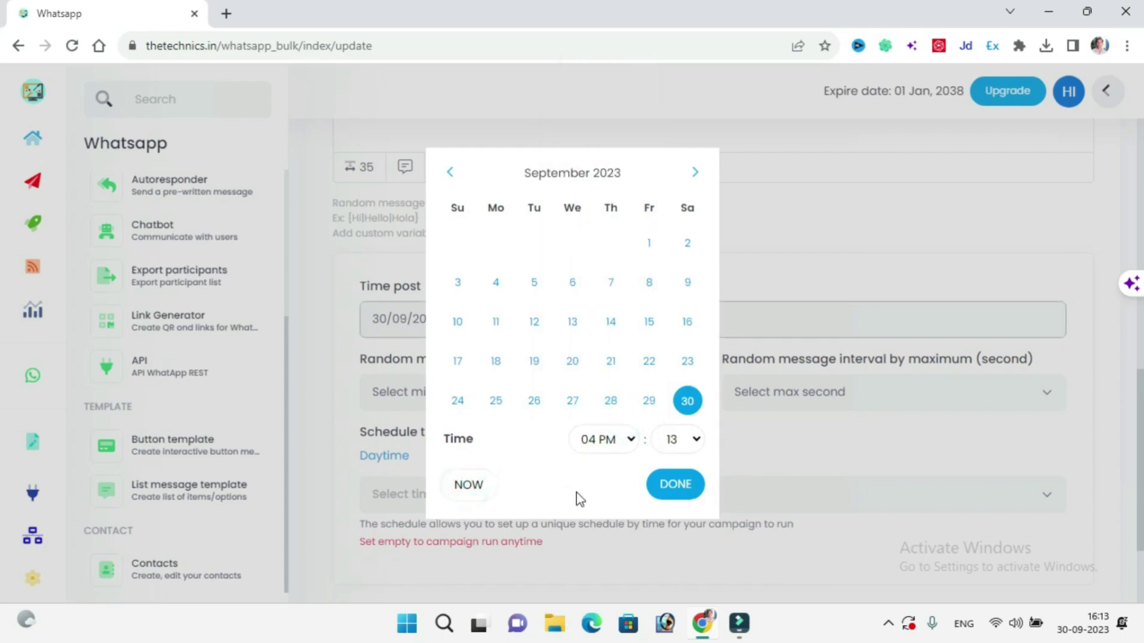
Confirm the post time and set the random interval to 5–10 seconds
{"action": "left_click", "coordinate": [668, 484]}
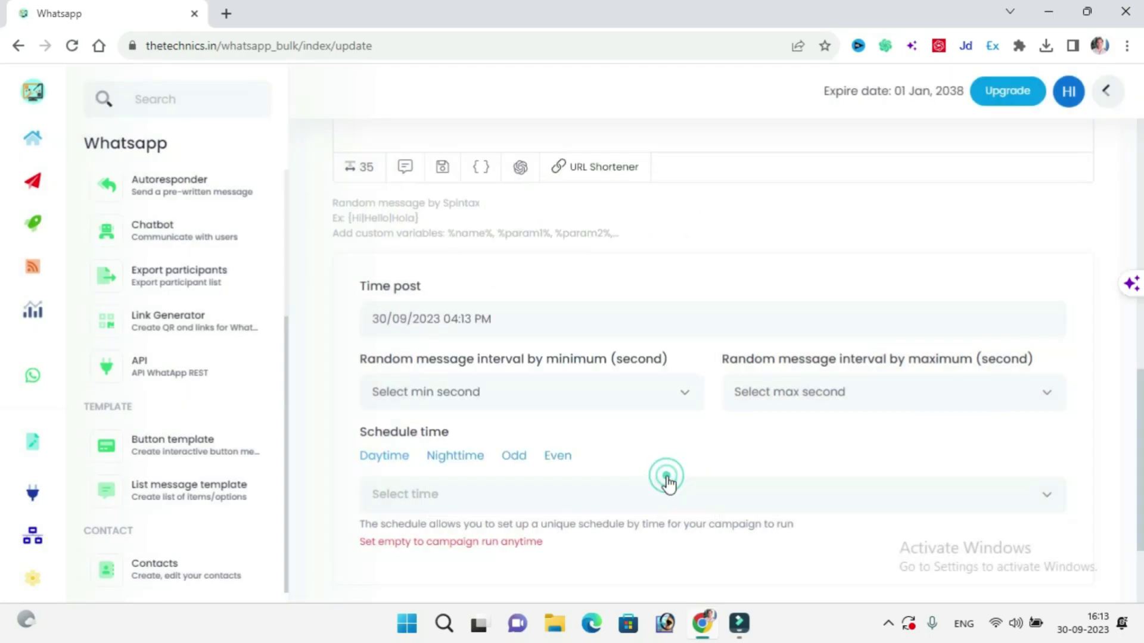
{"action": "left_click", "coordinate": [514, 399]}
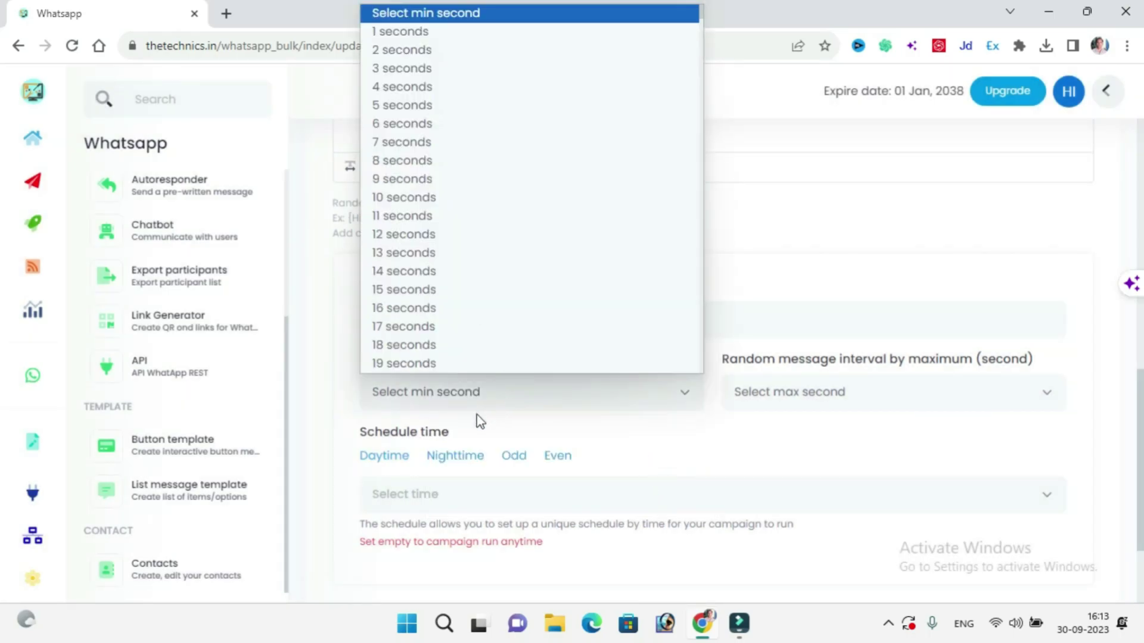
{"action": "left_click", "coordinate": [418, 104]}
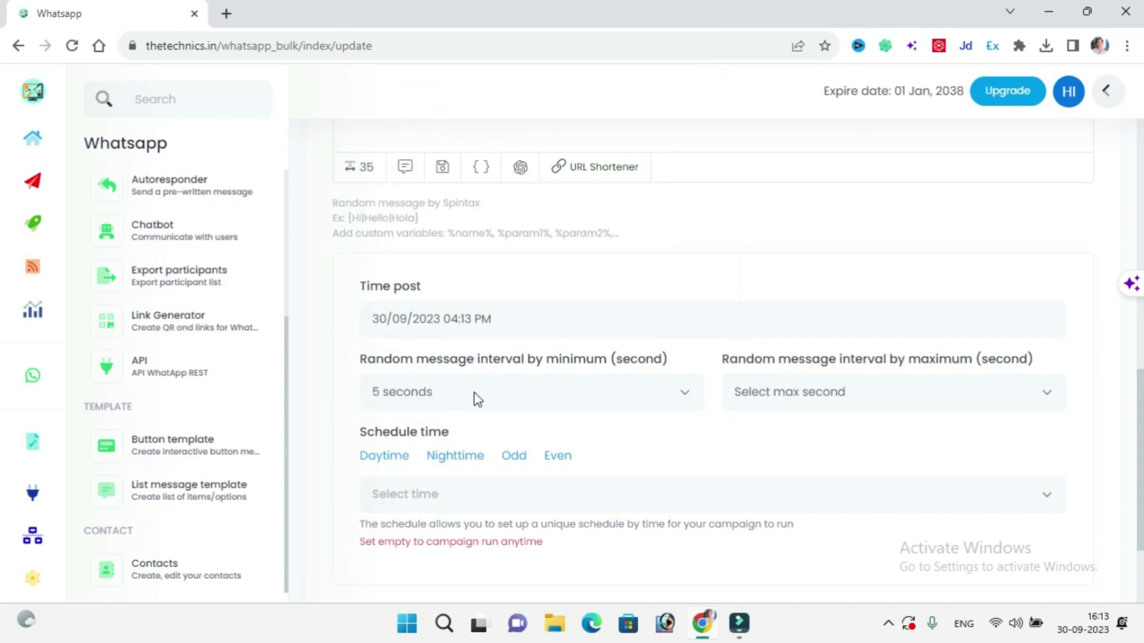
{"action": "left_click", "coordinate": [818, 396]}
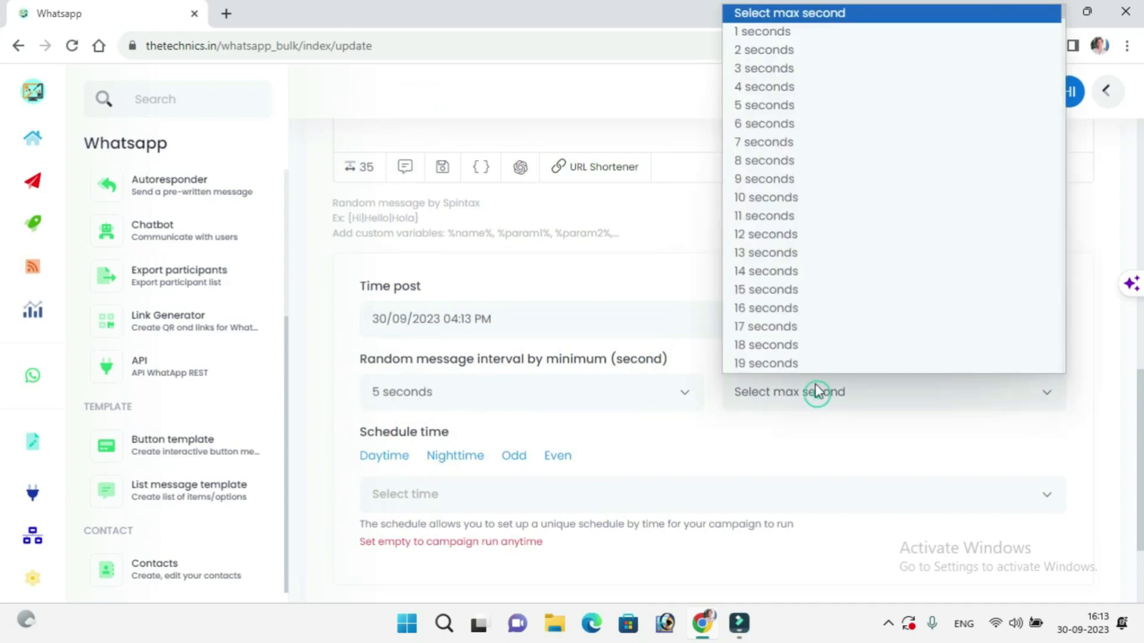
{"action": "left_click", "coordinate": [802, 194]}
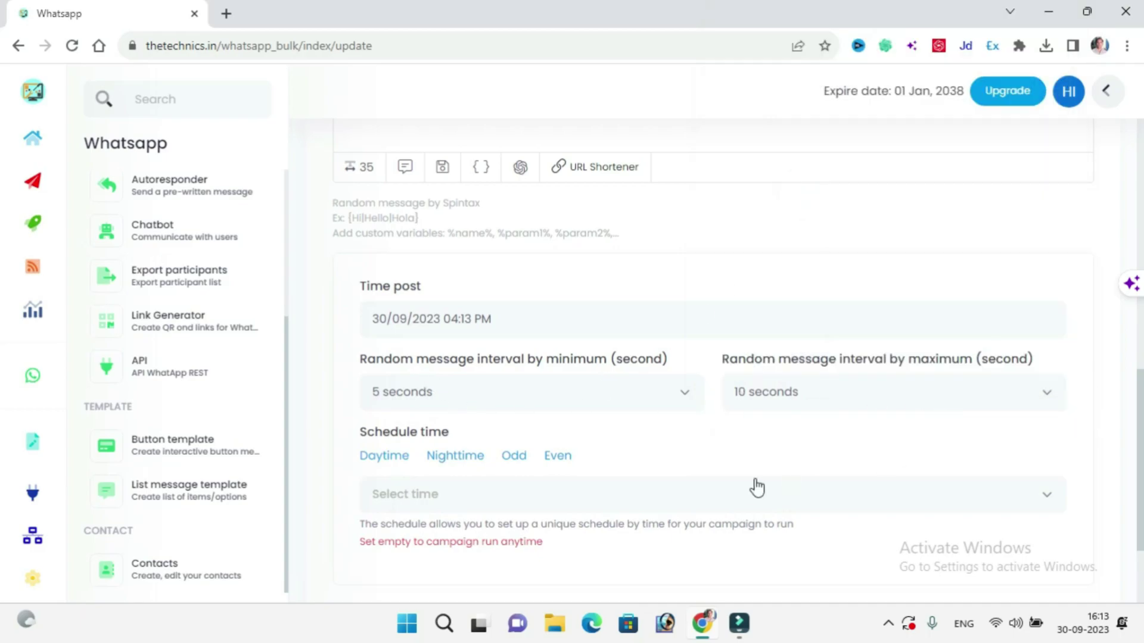
Schedule the bulk campaign
{"action": "scroll", "coordinate": [417, 405], "scroll_direction": "down", "scroll_amount": 3}
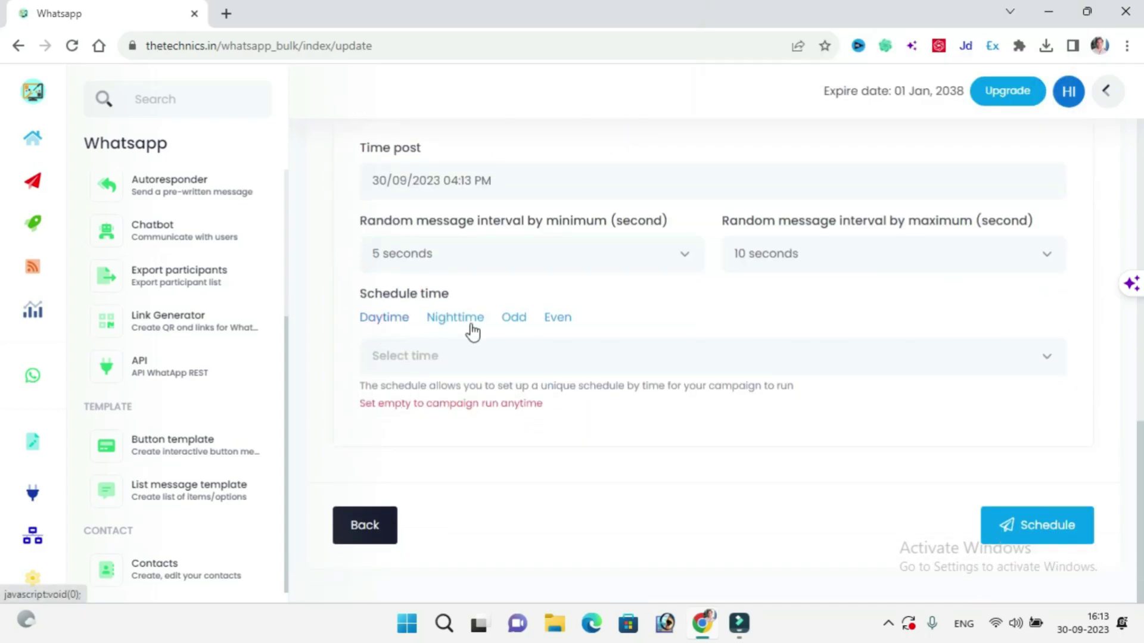
{"action": "left_click", "coordinate": [561, 365]}
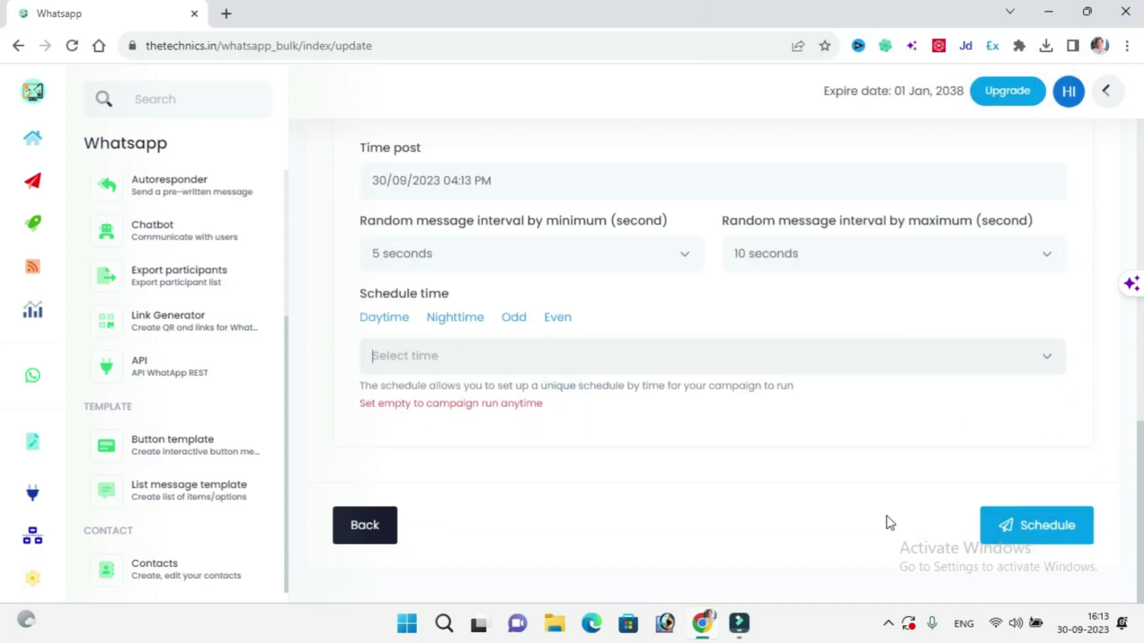
{"action": "left_click", "coordinate": [1033, 539]}
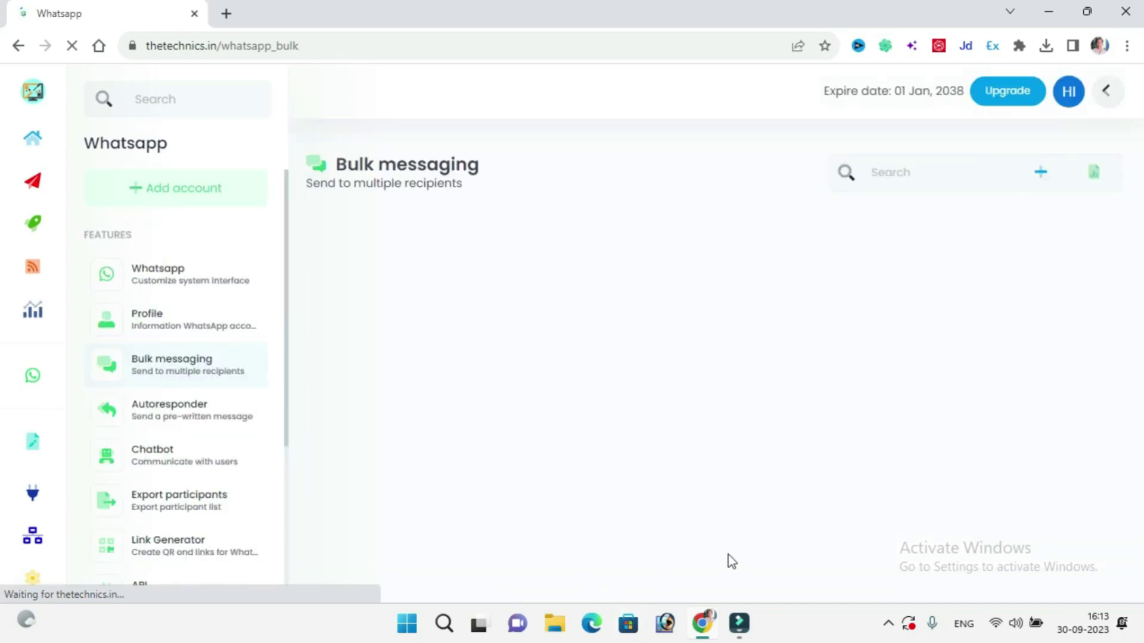
Highlight the testing campaign's Sent, Pending and Failed counts, then refresh them to 1/7/0
{"action": "scroll", "coordinate": [715, 459], "scroll_direction": "down", "scroll_amount": 2}
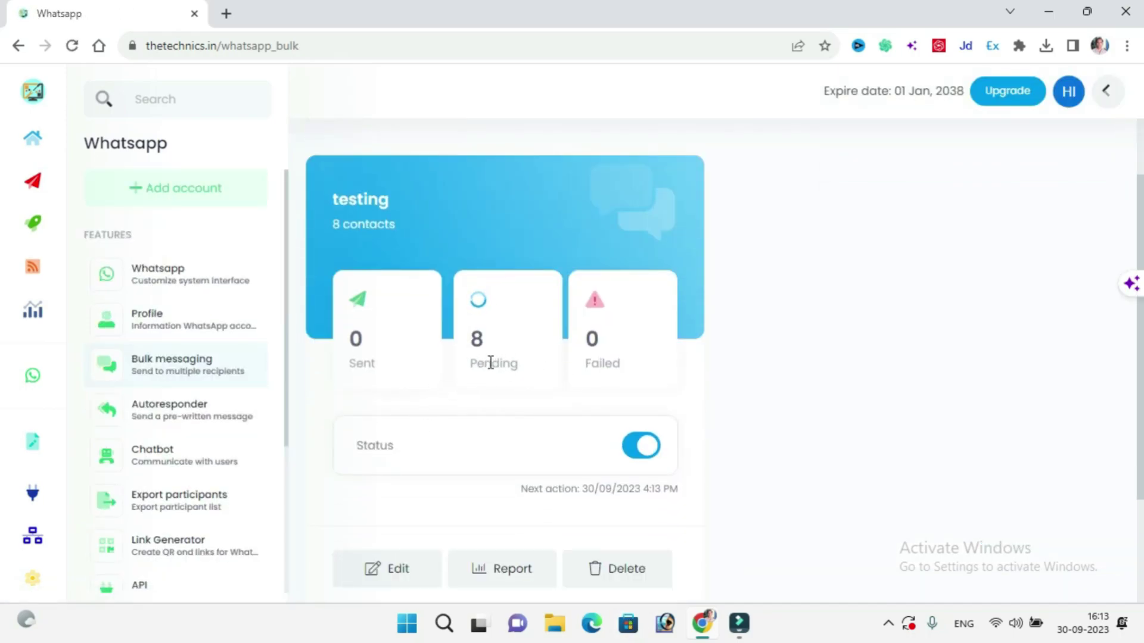
{"action": "left_click_drag", "start_coordinate": [578, 360], "coordinate": [629, 378]}
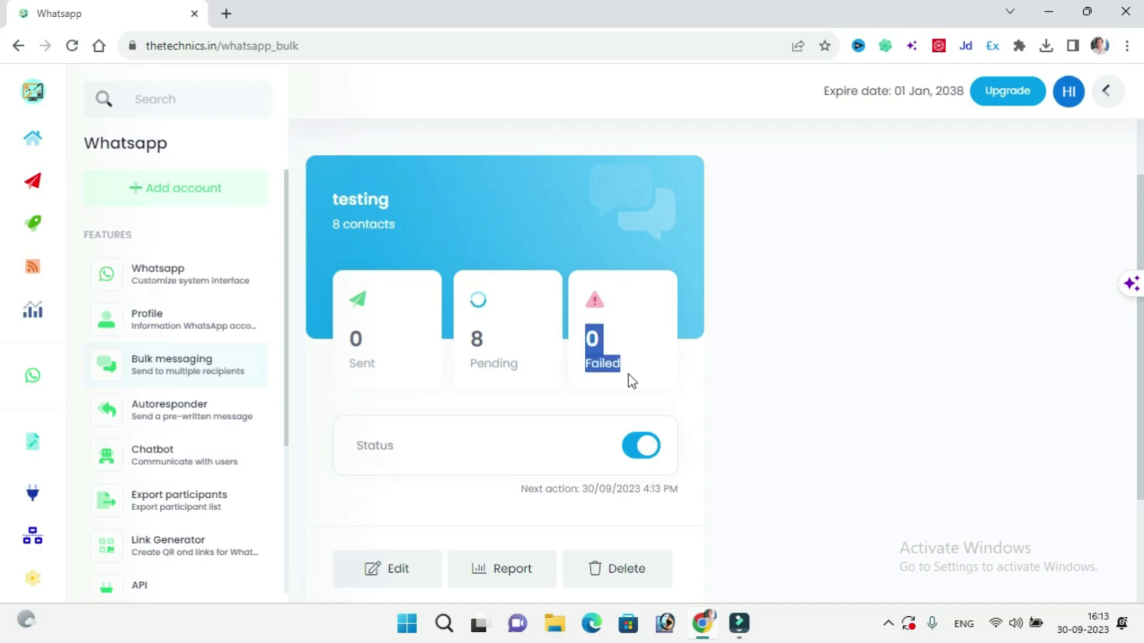
{"action": "left_click_drag", "start_coordinate": [345, 342], "coordinate": [399, 367]}
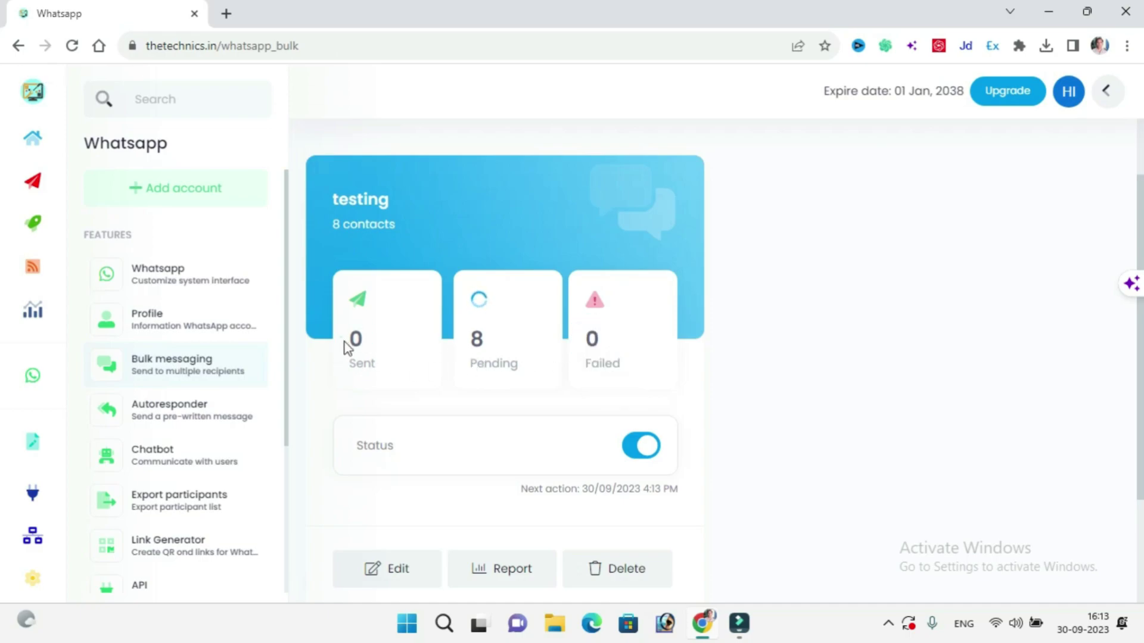
{"action": "left_click", "coordinate": [398, 366]}
{"action": "left_click_drag", "start_coordinate": [339, 344], "coordinate": [377, 363]}
{"action": "left_click", "coordinate": [391, 366]}
{"action": "left_click_drag", "start_coordinate": [492, 325], "coordinate": [680, 374]}
{"action": "left_click", "coordinate": [676, 365]}
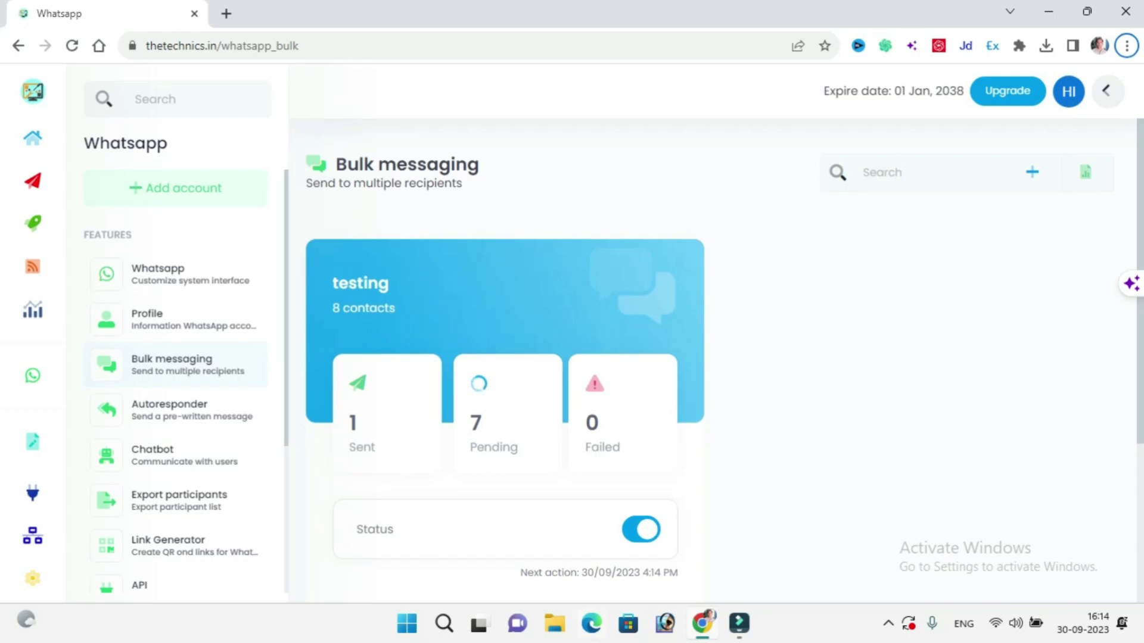
Open WhatsApp Web (web.whatsapp.com) in a new browser tab
{"action": "left_click", "coordinate": [226, 13]}
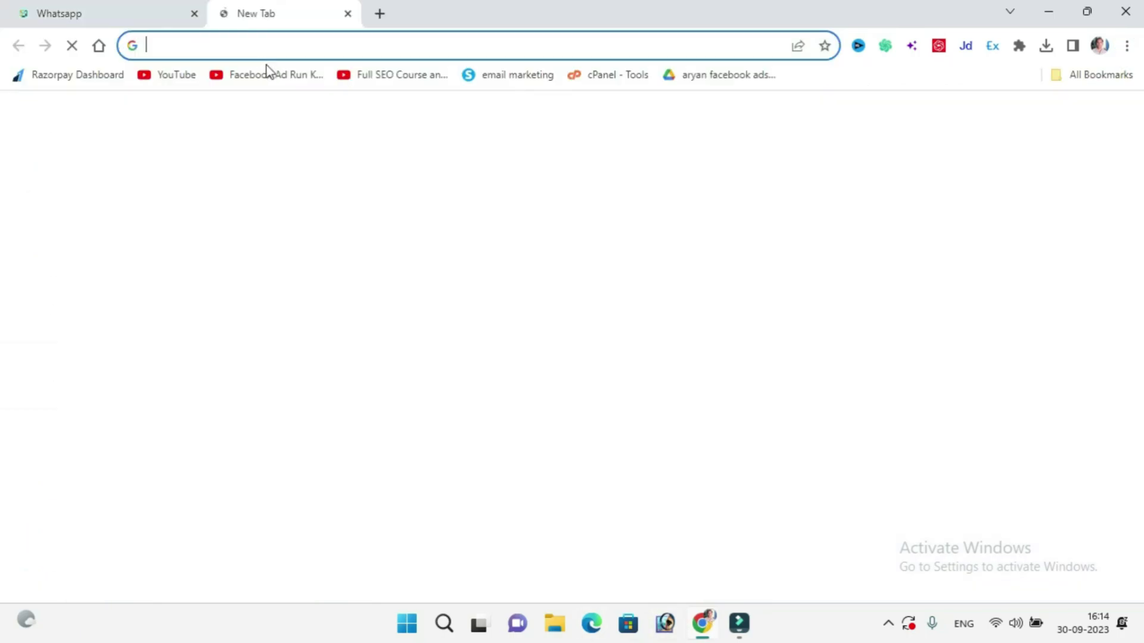
{"action": "type", "text": "web.whatsapp.com"}
{"action": "key", "text": "Return"}
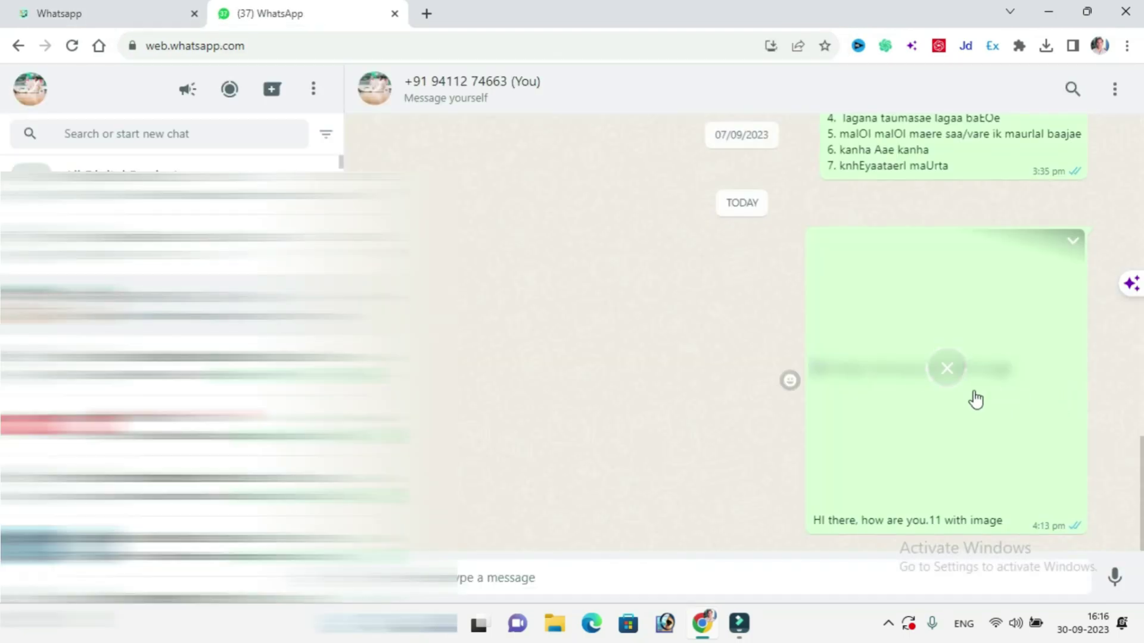
{"action": "mouse_move", "coordinate": [945, 421]}
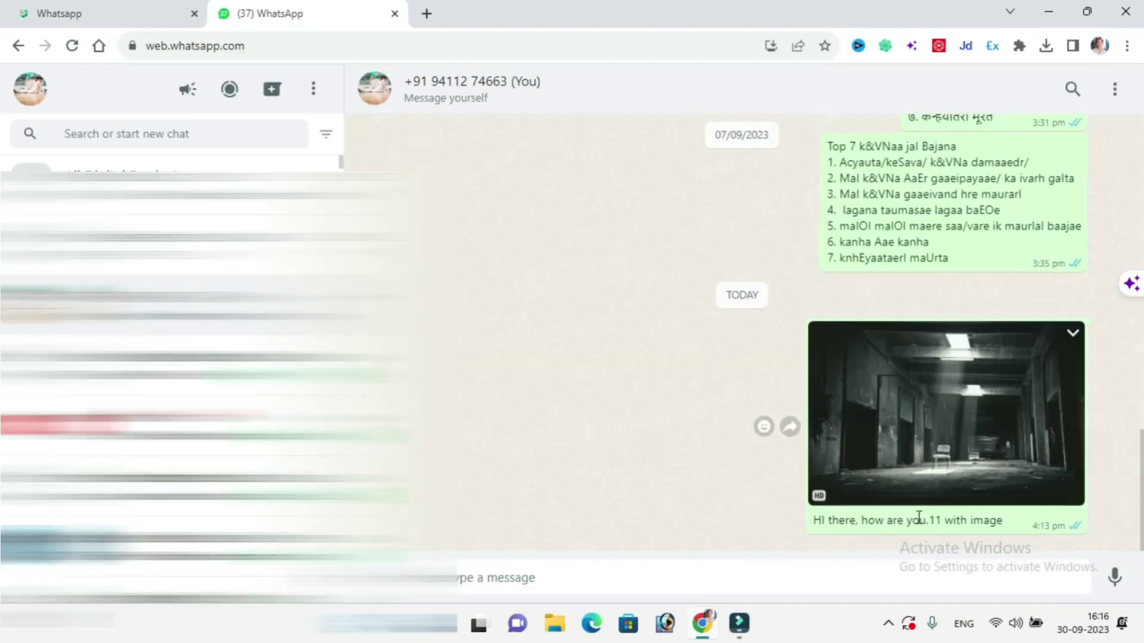
View and zoom the received campaign image, then return to the Bulk messaging tab
{"action": "left_click_drag", "start_coordinate": [926, 521], "coordinate": [1031, 513]}
{"action": "left_click", "coordinate": [978, 405]}
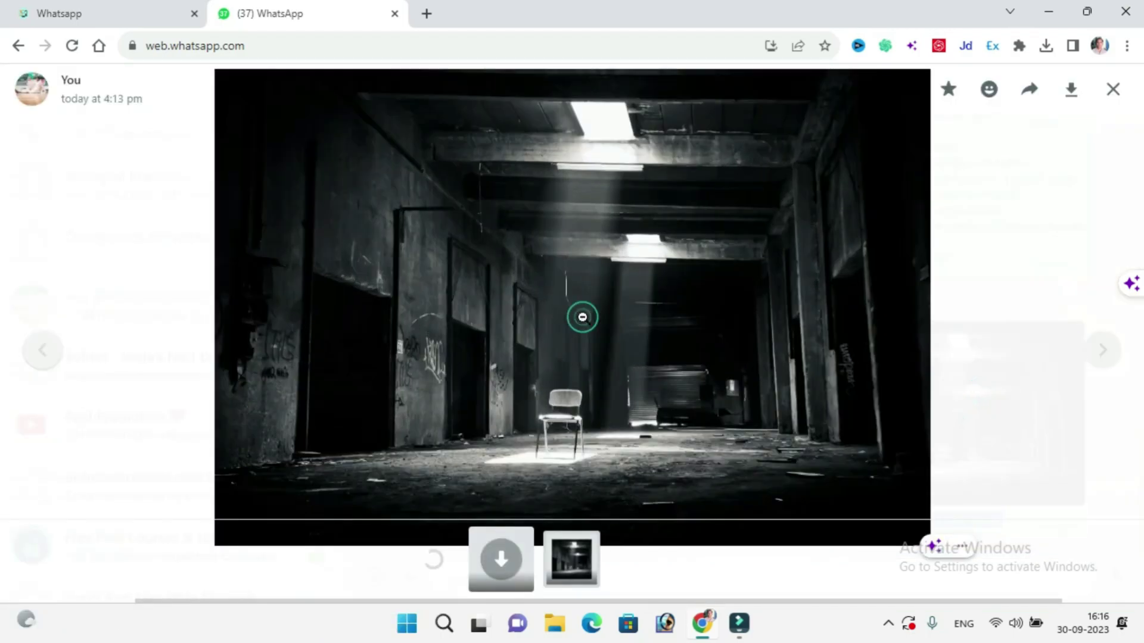
{"action": "left_click", "coordinate": [582, 317]}
{"action": "left_click", "coordinate": [582, 317]}
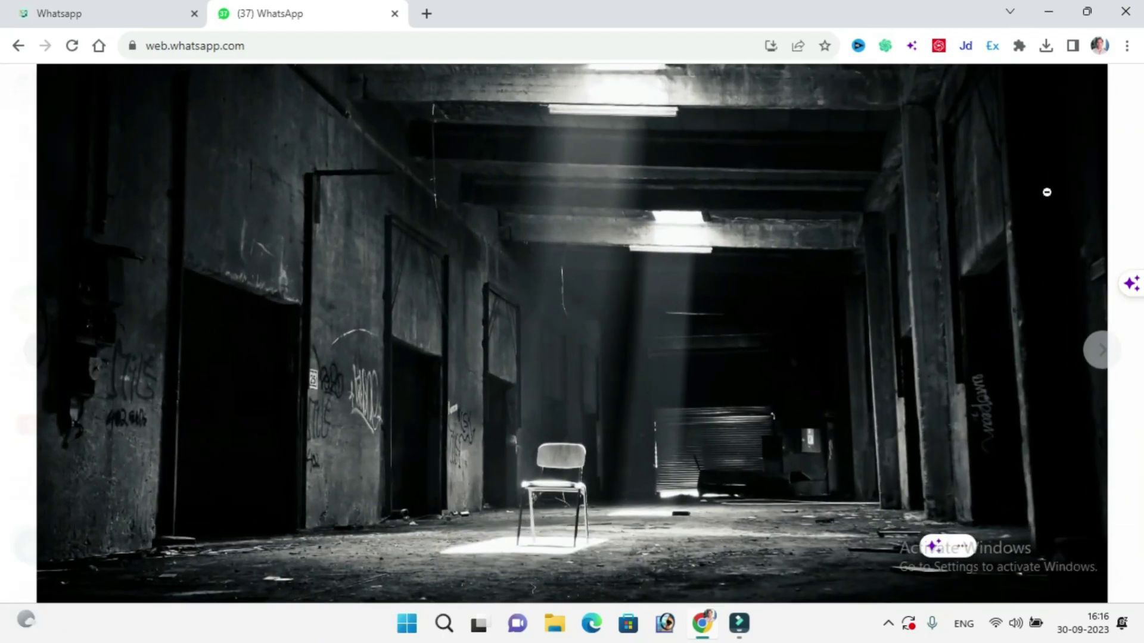
{"action": "left_click", "coordinate": [912, 217]}
{"action": "key", "text": "ctrl+Tab"}
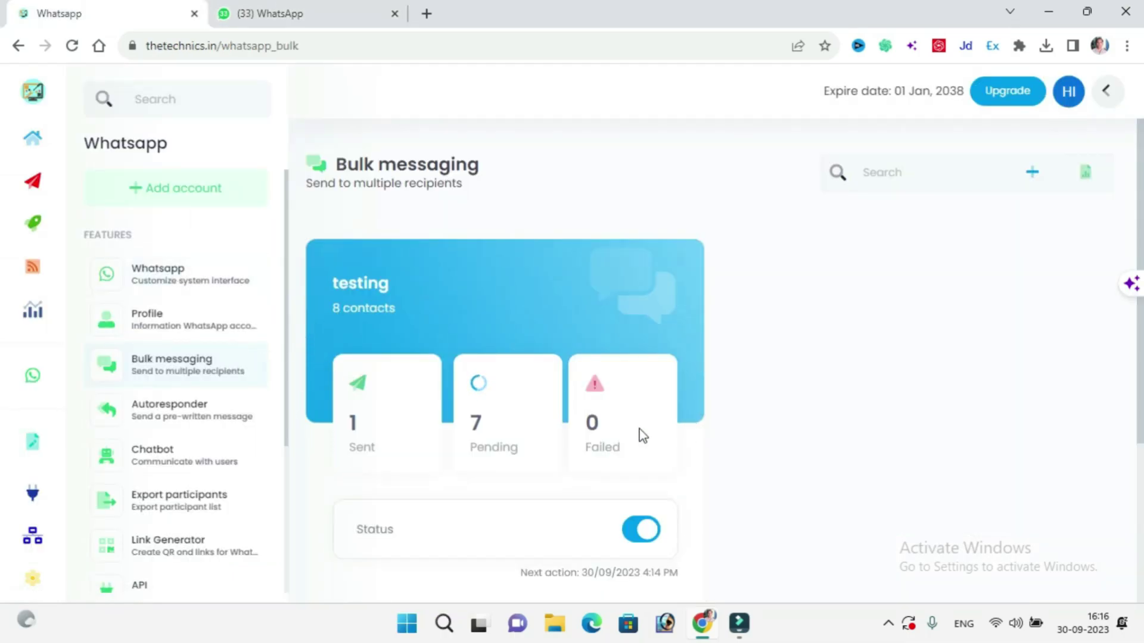
Turn off the Status toggle on the 'testing' bulk campaign card
{"action": "scroll", "coordinate": [547, 472], "scroll_direction": "down", "scroll_amount": 3}
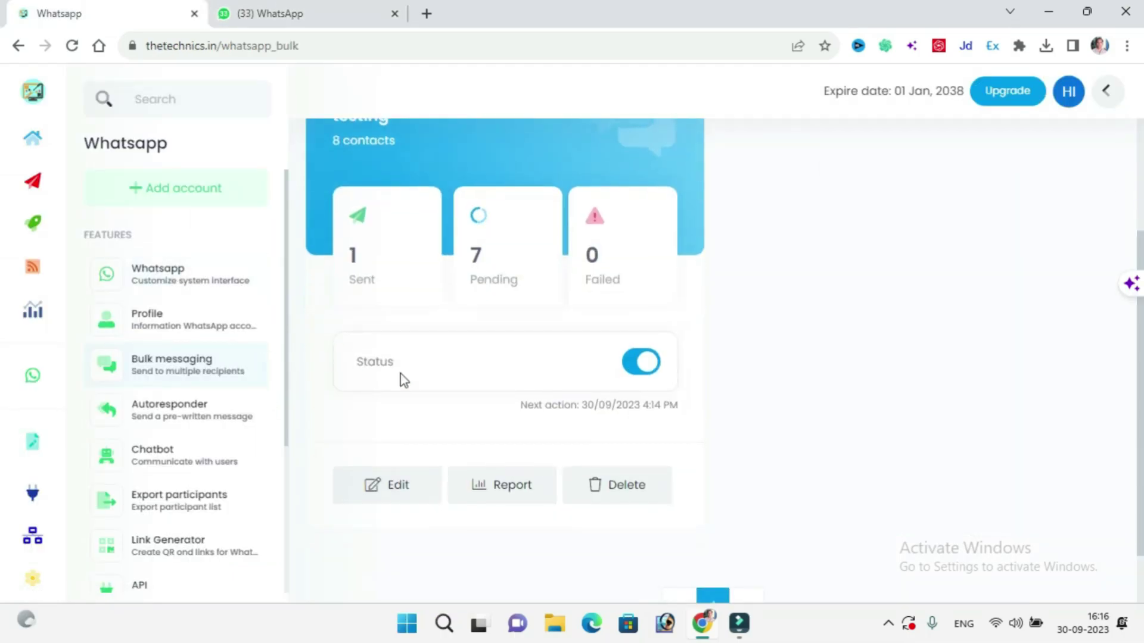
{"action": "left_click", "coordinate": [643, 372]}
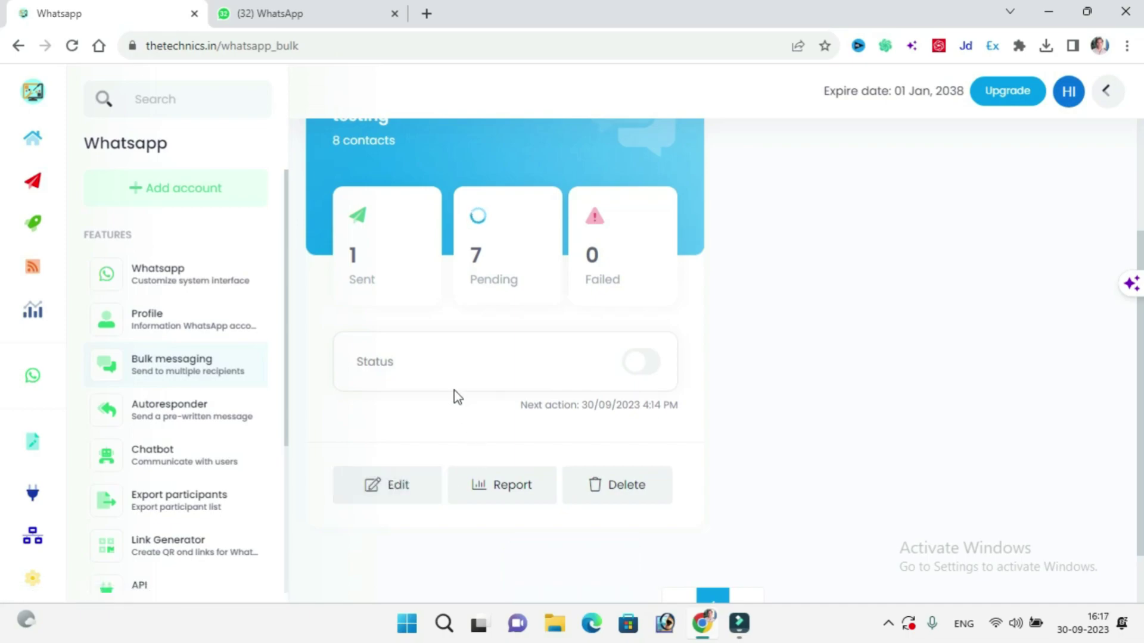
{"action": "scroll", "coordinate": [454, 396], "scroll_direction": "up", "scroll_amount": 1}
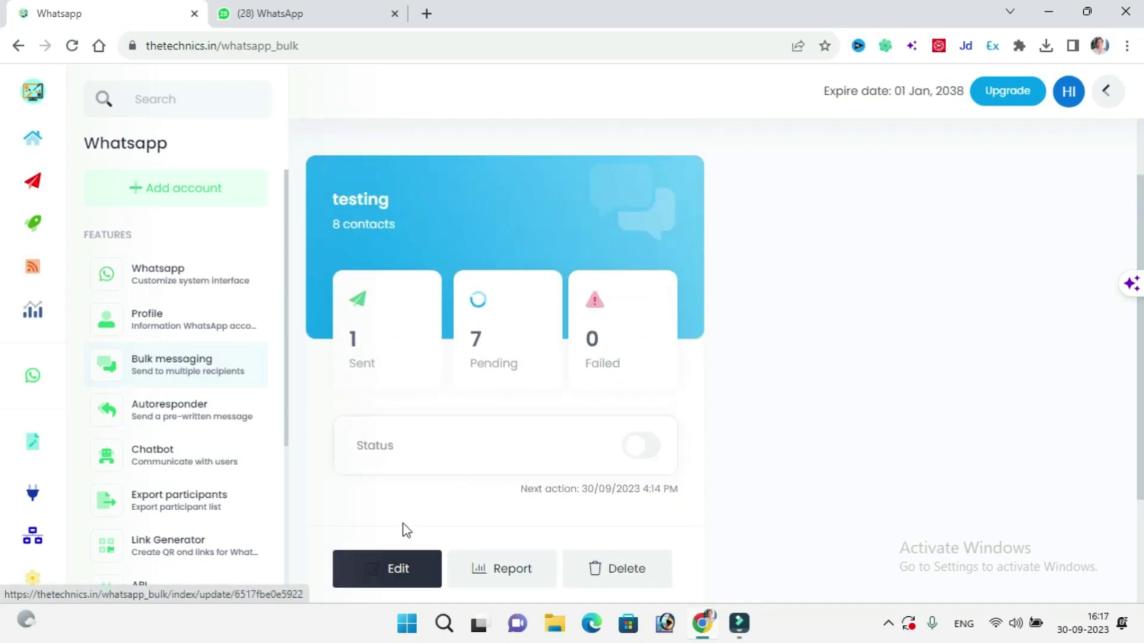
{"action": "scroll", "coordinate": [404, 528], "scroll_direction": "up", "scroll_amount": 1}
{"action": "scroll", "coordinate": [409, 513], "scroll_direction": "down", "scroll_amount": 2}
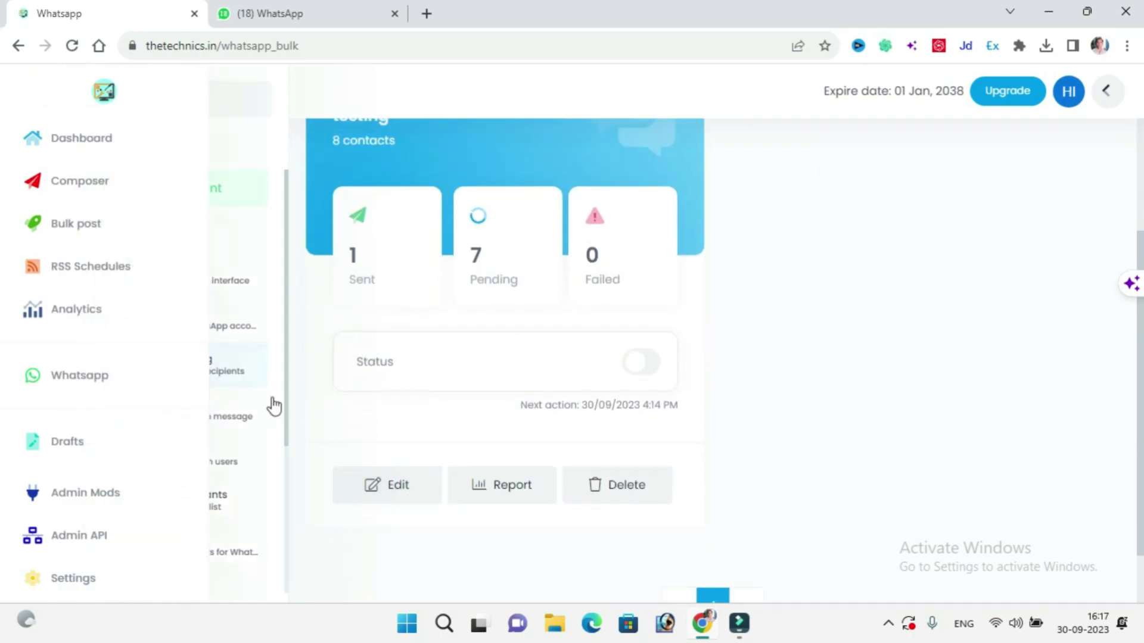
{"action": "scroll", "coordinate": [466, 394], "scroll_direction": "up", "scroll_amount": 2}
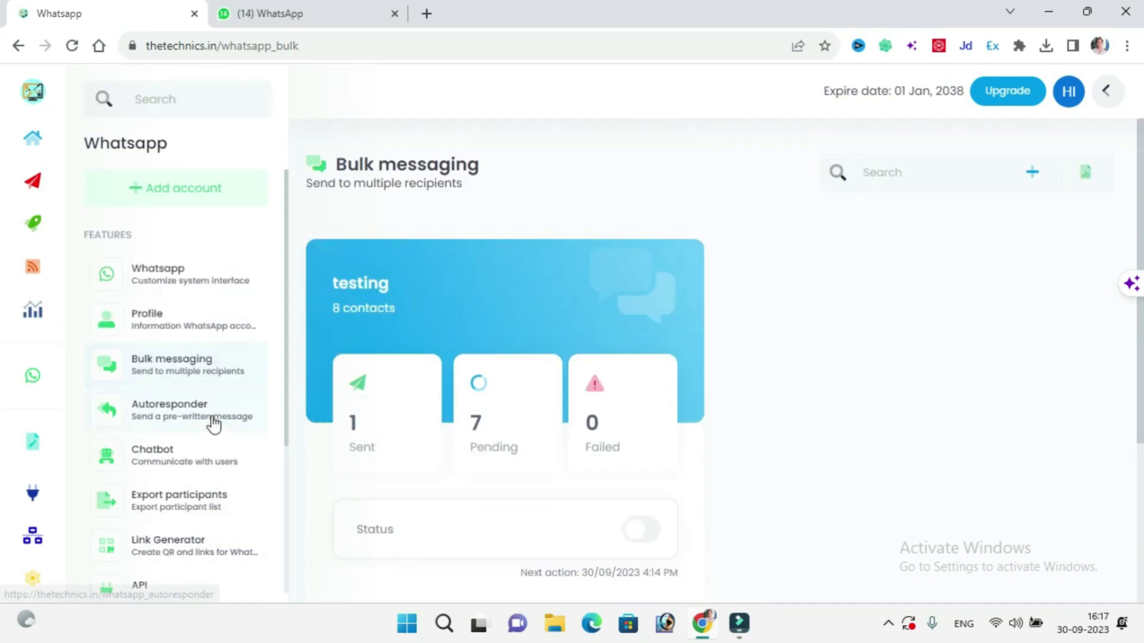
Enable the Expert Business Team autoresponder and browse File manager for its media file
{"action": "left_click", "coordinate": [171, 424]}
{"action": "left_click", "coordinate": [557, 269]}
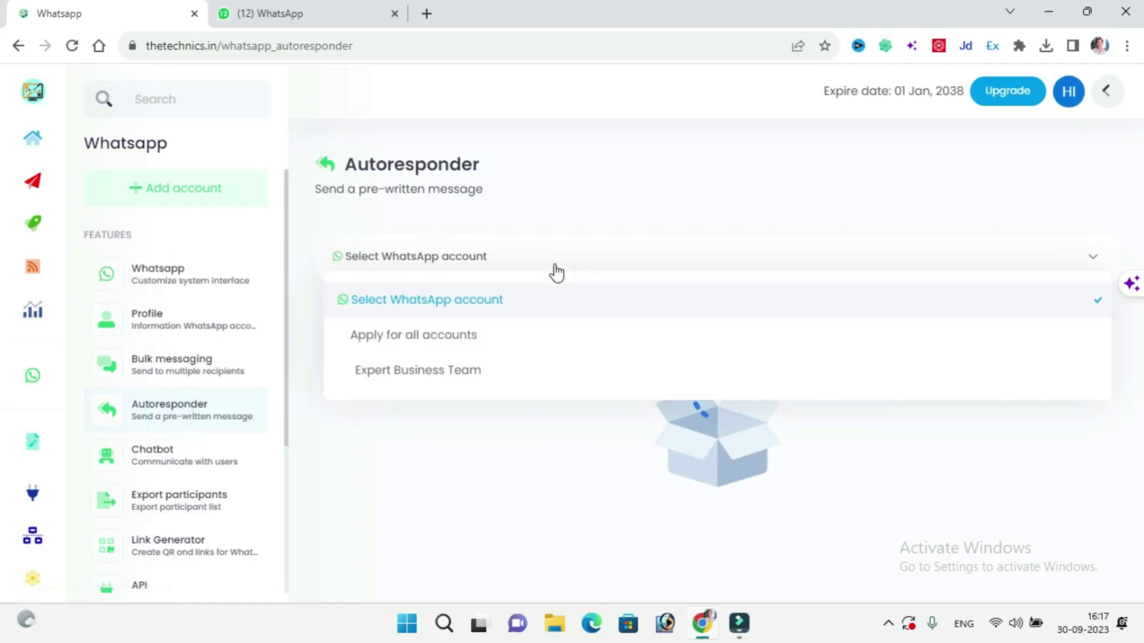
{"action": "left_click", "coordinate": [600, 377]}
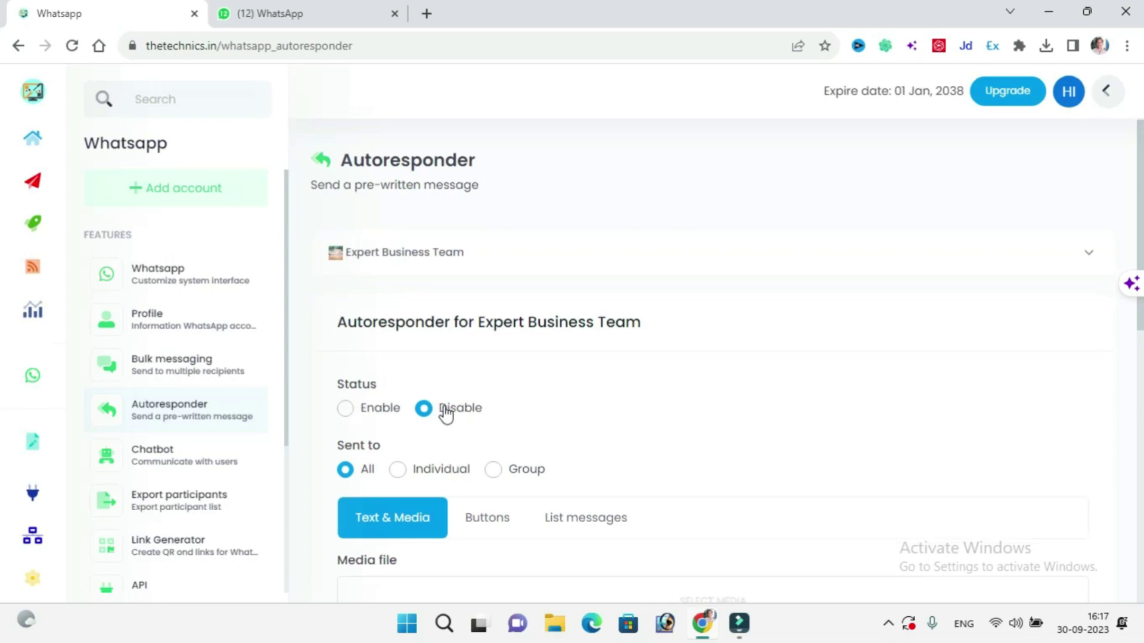
{"action": "scroll", "coordinate": [446, 414], "scroll_direction": "down", "scroll_amount": 3}
{"action": "left_click", "coordinate": [345, 245]}
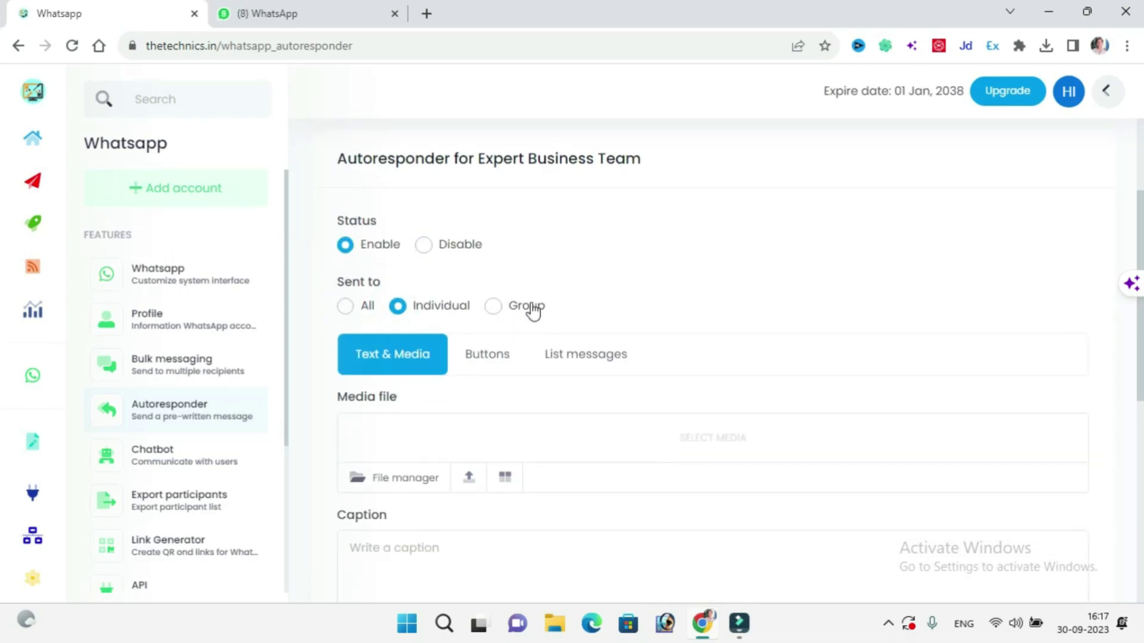
{"action": "scroll", "coordinate": [423, 420], "scroll_direction": "down", "scroll_amount": 3}
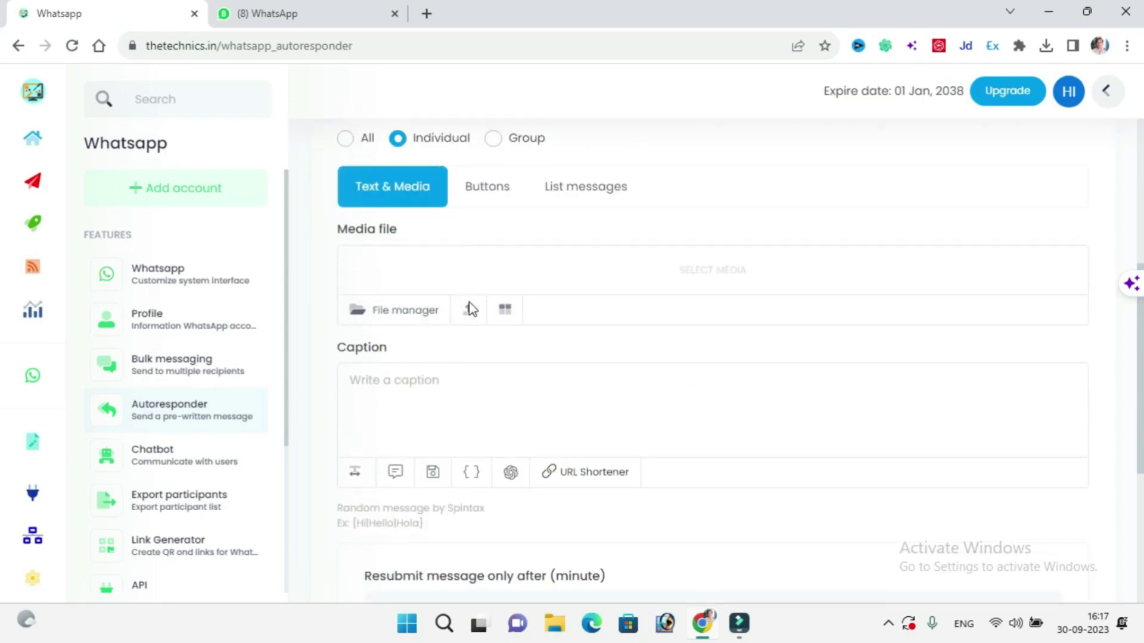
{"action": "left_click", "coordinate": [410, 315]}
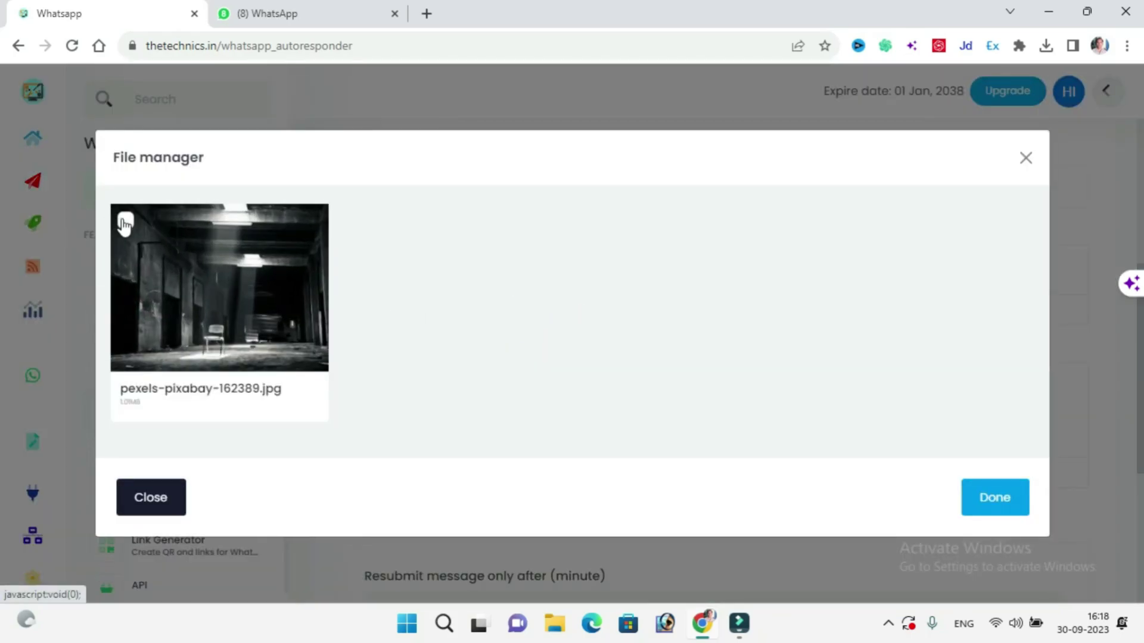
Attach pexels-pixabay-162389.jpg as the media and caption it 'responder'
{"action": "left_click", "coordinate": [126, 221]}
{"action": "left_click", "coordinate": [989, 496]}
{"action": "scroll", "coordinate": [431, 316], "scroll_direction": "down", "scroll_amount": 2}
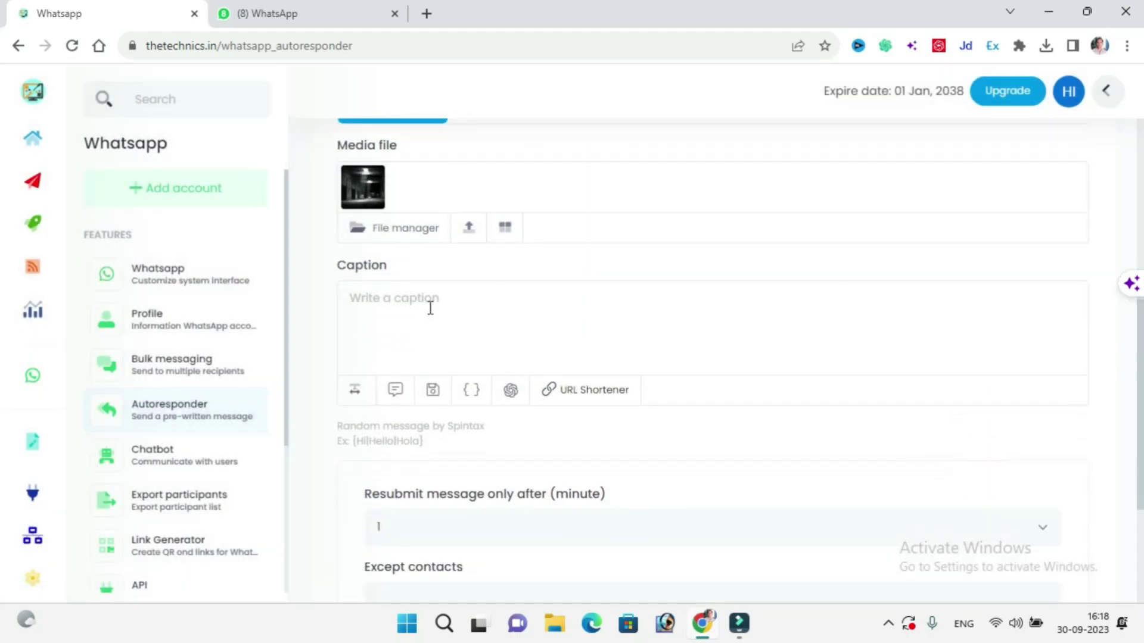
{"action": "left_click", "coordinate": [429, 306]}
{"action": "type", "text": "respon"}
Set the autoresponder's resubmit interval to 60 minutes
{"action": "scroll", "coordinate": [453, 358], "scroll_direction": "down", "scroll_amount": 3}
{"action": "left_click", "coordinate": [459, 359]}
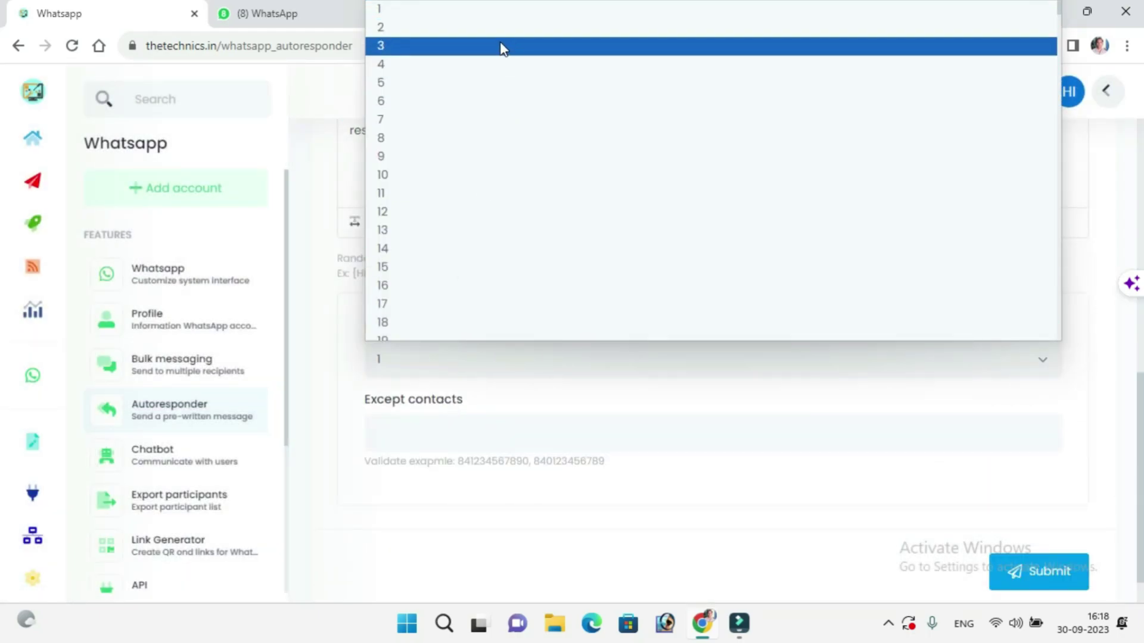
{"action": "left_click", "coordinate": [514, 13]}
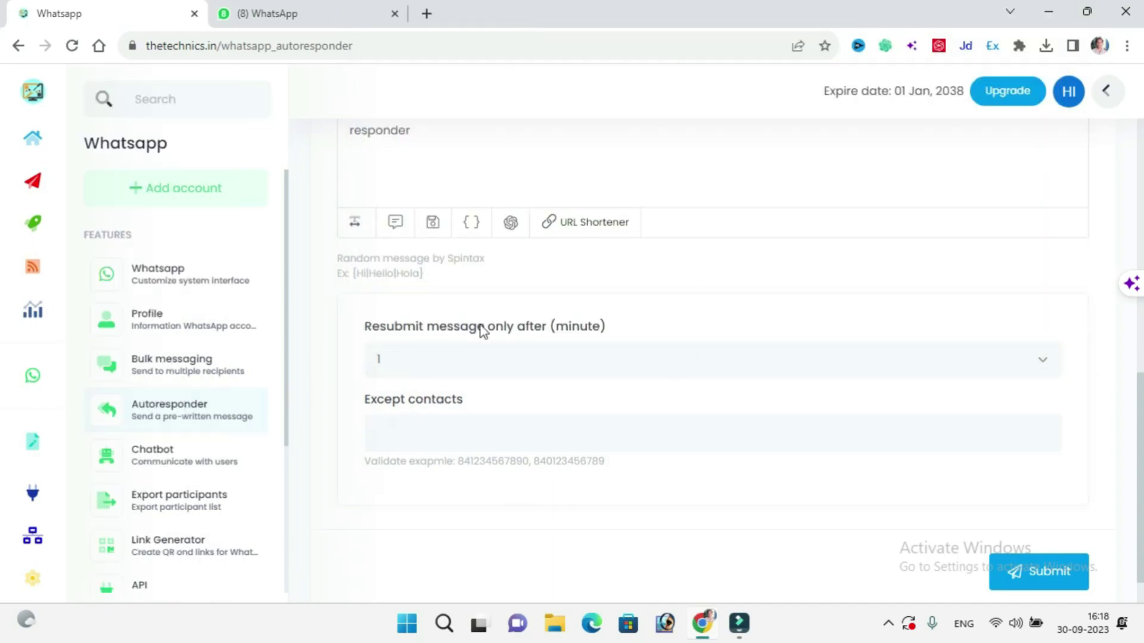
{"action": "left_click", "coordinate": [655, 358]}
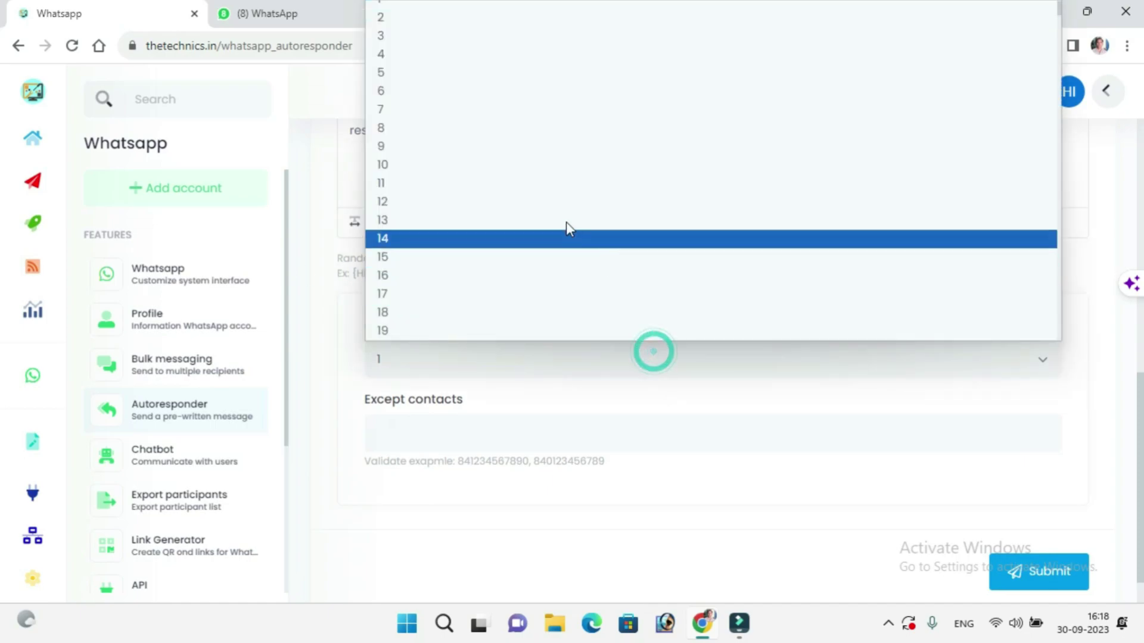
{"action": "scroll", "coordinate": [566, 209], "scroll_direction": "down", "scroll_amount": 10}
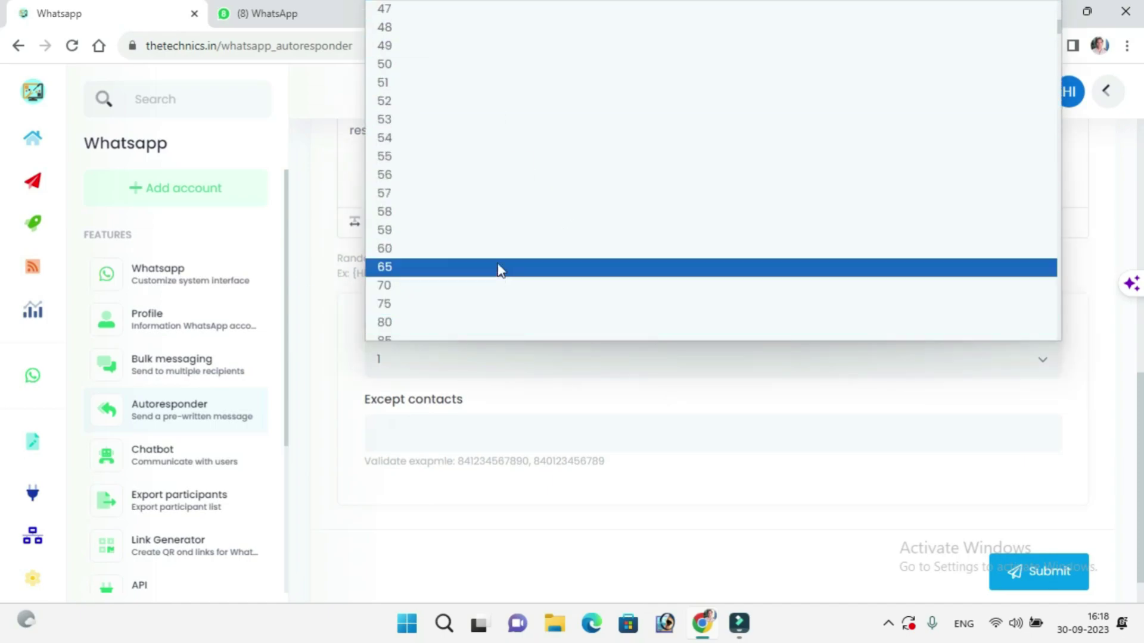
{"action": "left_click", "coordinate": [466, 251]}
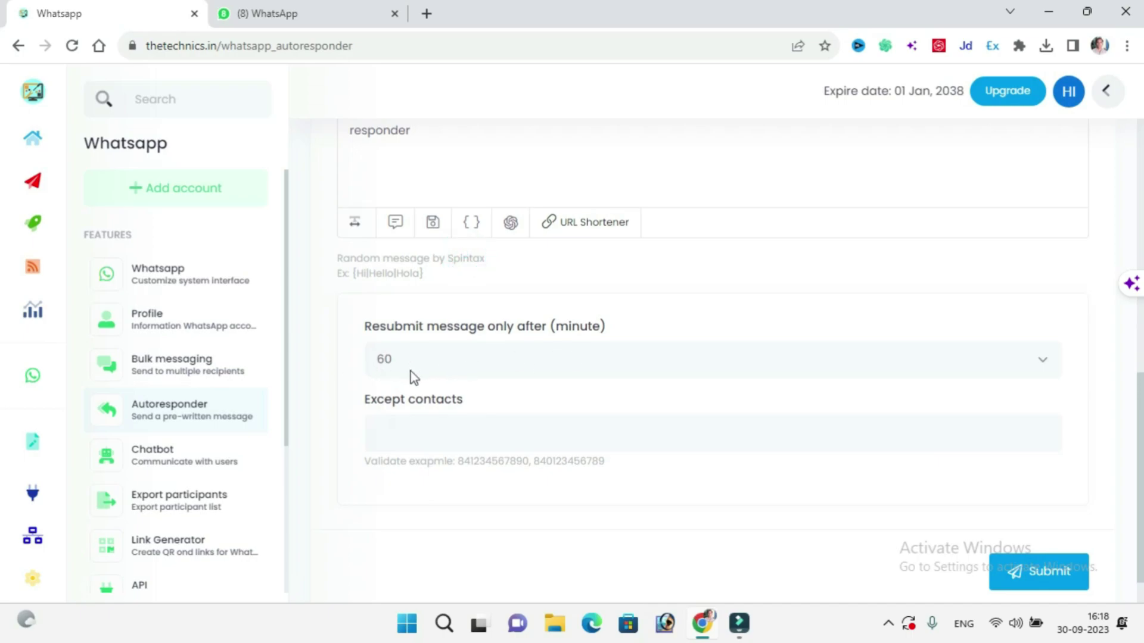
Look over the Except contacts field and submit the autoresponder settings
{"action": "scroll", "coordinate": [438, 407], "scroll_direction": "down", "scroll_amount": 1}
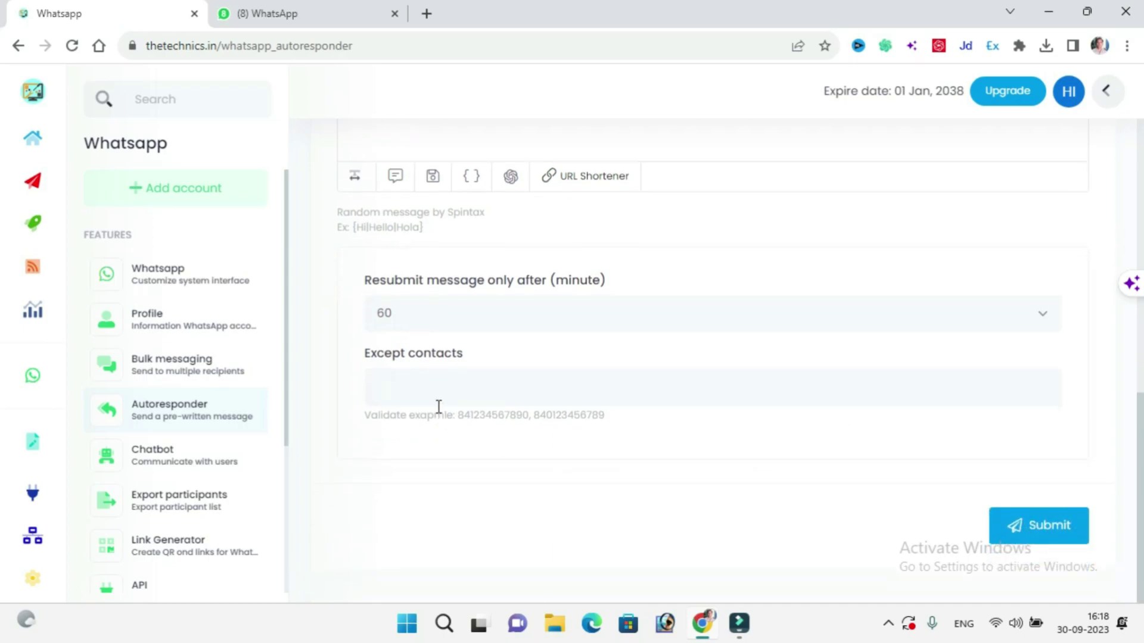
{"action": "left_click", "coordinate": [552, 381]}
{"action": "left_click_drag", "start_coordinate": [383, 360], "coordinate": [467, 357]}
{"action": "left_click", "coordinate": [468, 356]}
{"action": "triple_click", "coordinate": [468, 356]}
{"action": "left_click", "coordinate": [489, 352]}
{"action": "double_click", "coordinate": [495, 356]}
{"action": "left_click", "coordinate": [496, 356]}
{"action": "double_click", "coordinate": [495, 356]}
{"action": "left_click", "coordinate": [474, 394]}
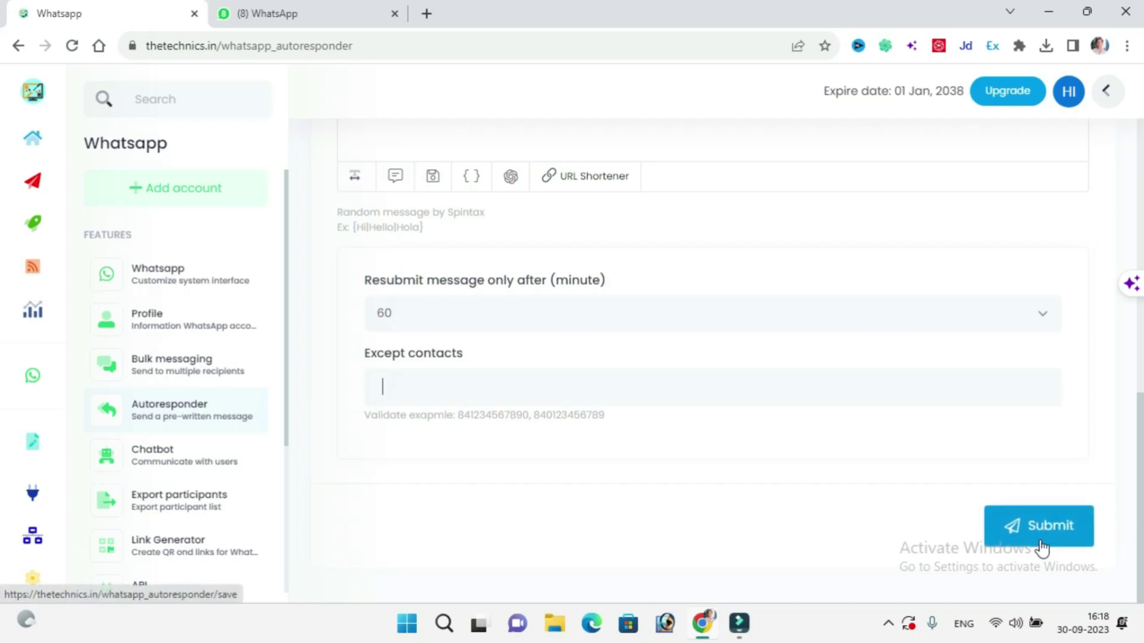
{"action": "left_click", "coordinate": [606, 313]}
Reset the resubmit interval to 1 minute and set the autoresponder to Disable
{"action": "scroll", "coordinate": [539, 196], "scroll_direction": "up", "scroll_amount": 10}
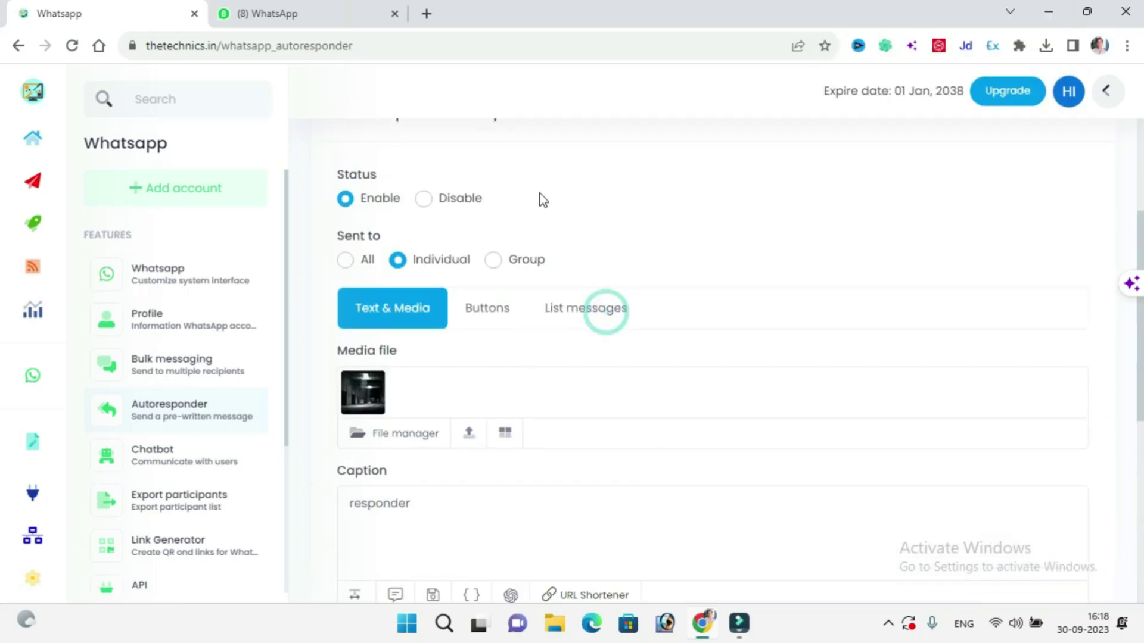
{"action": "scroll", "coordinate": [429, 476], "scroll_direction": "down", "scroll_amount": 4}
{"action": "left_click", "coordinate": [421, 493]}
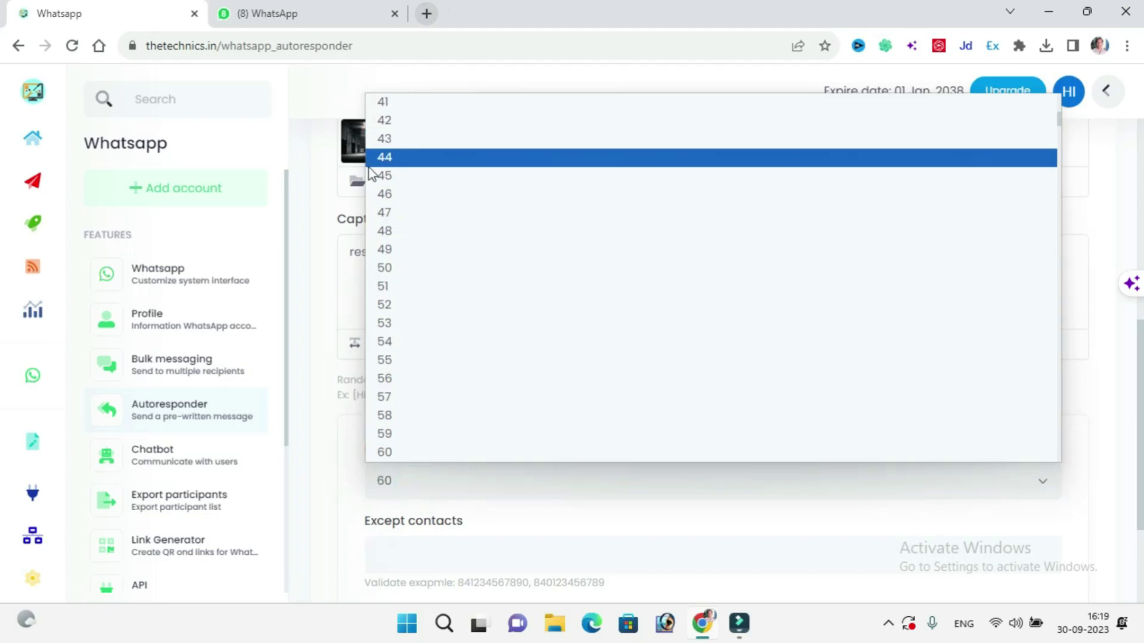
{"action": "scroll", "coordinate": [400, 170], "scroll_direction": "up", "scroll_amount": 10}
{"action": "scroll", "coordinate": [400, 170], "scroll_direction": "up", "scroll_amount": 2}
{"action": "left_click", "coordinate": [403, 102]}
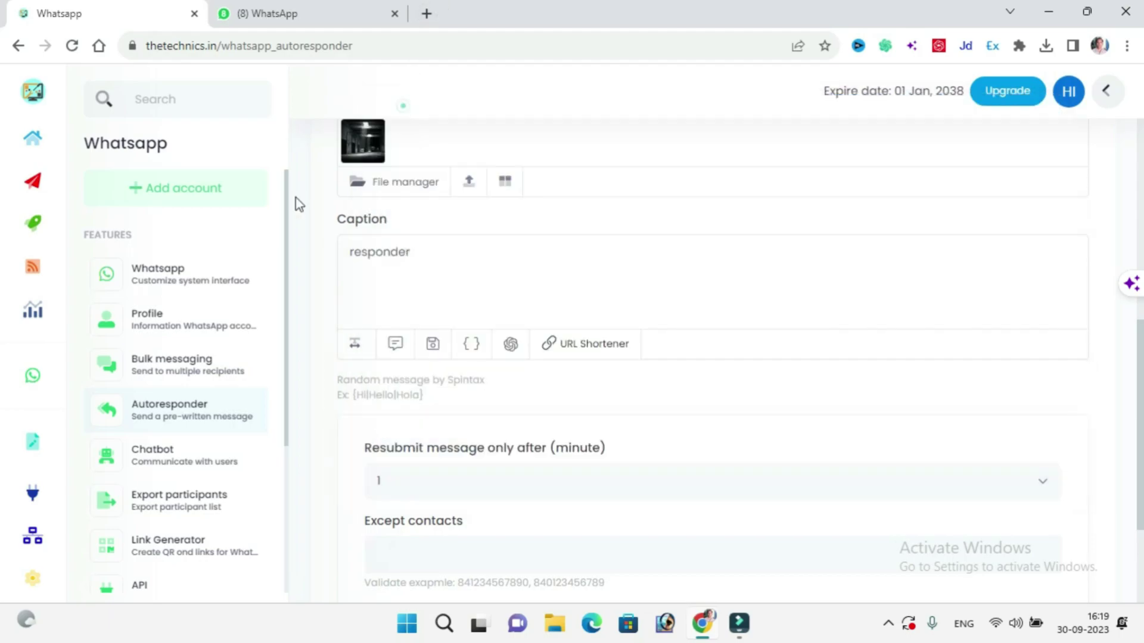
{"action": "scroll", "coordinate": [433, 212], "scroll_direction": "up", "scroll_amount": 7}
{"action": "left_click", "coordinate": [424, 367]}
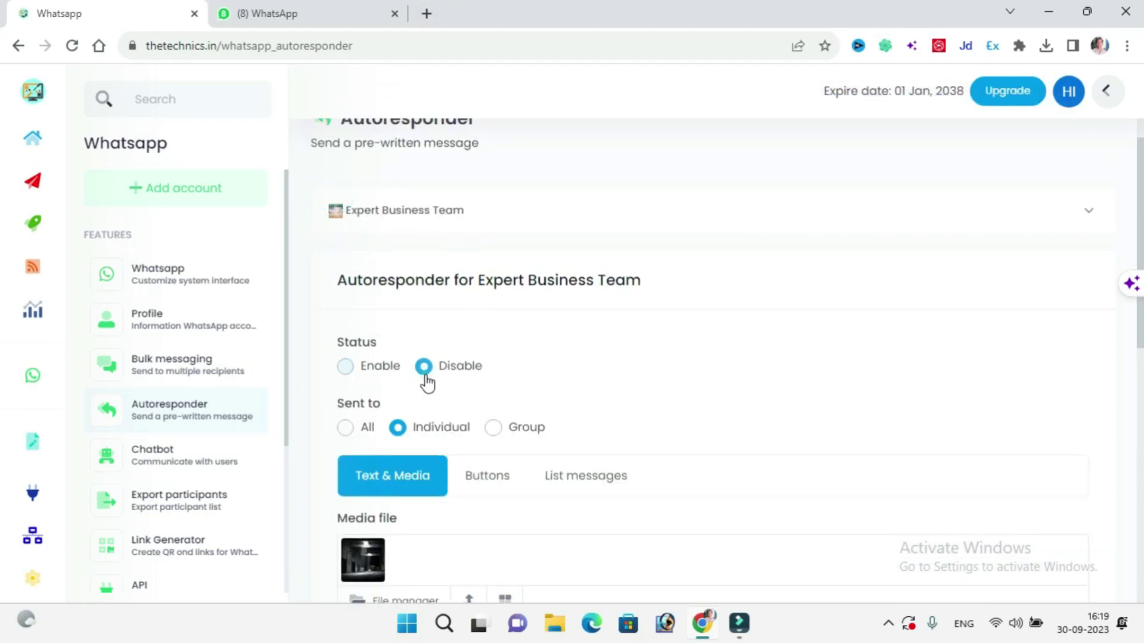
{"action": "scroll", "coordinate": [212, 429], "scroll_direction": "down", "scroll_amount": 1}
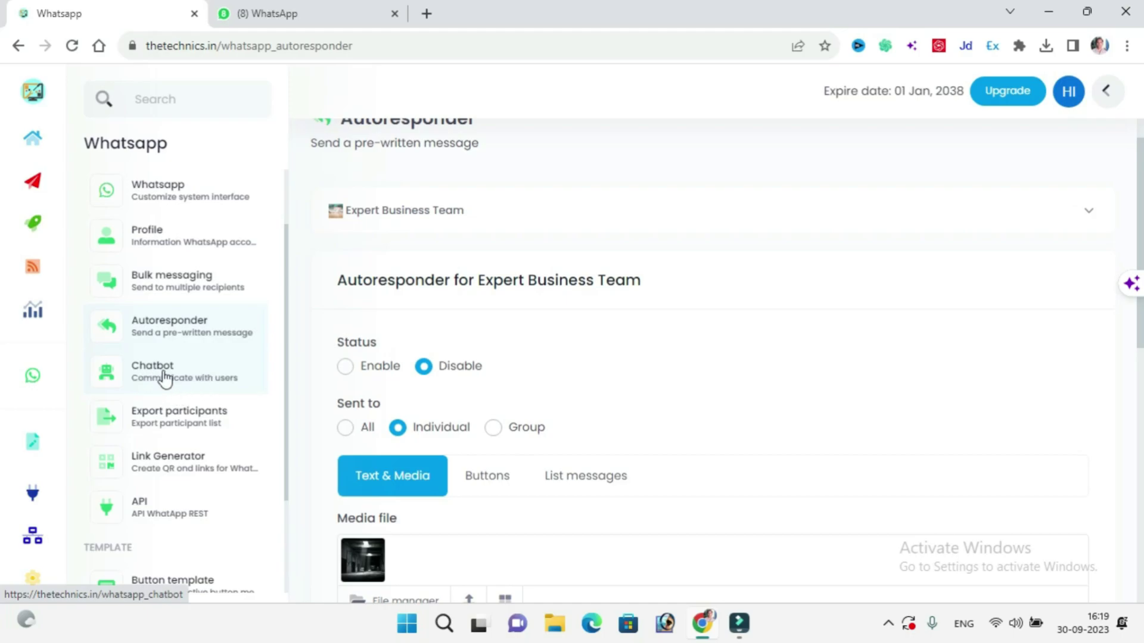
Open the Chatbot page and review the Expert Business Team account card's name and number
{"action": "left_click", "coordinate": [164, 379]}
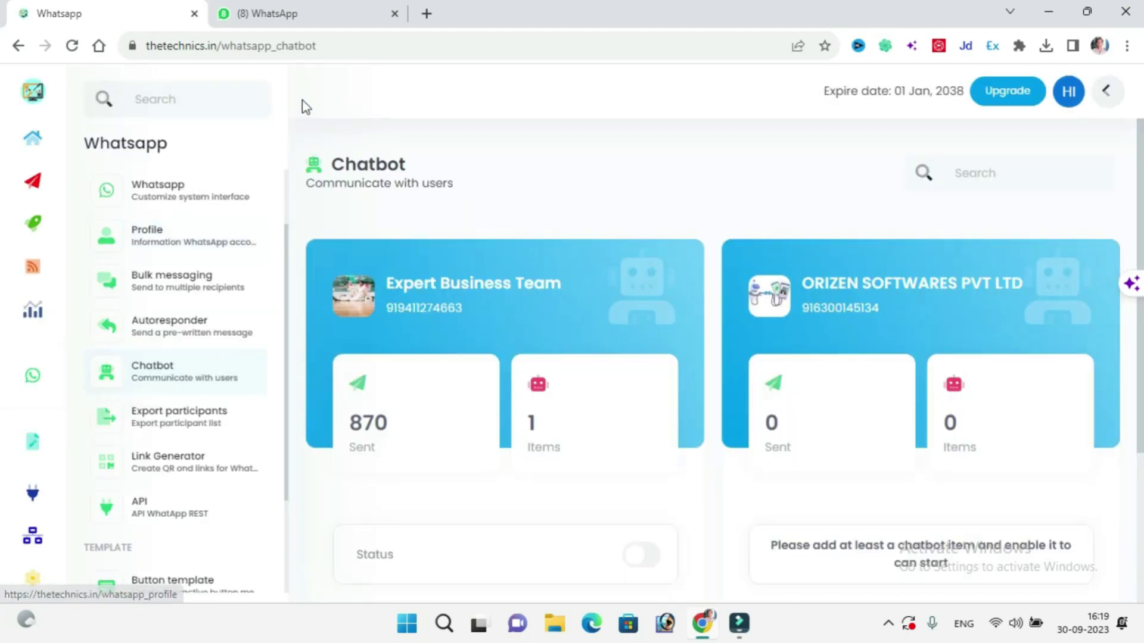
{"action": "scroll", "coordinate": [669, 357], "scroll_direction": "down", "scroll_amount": 4}
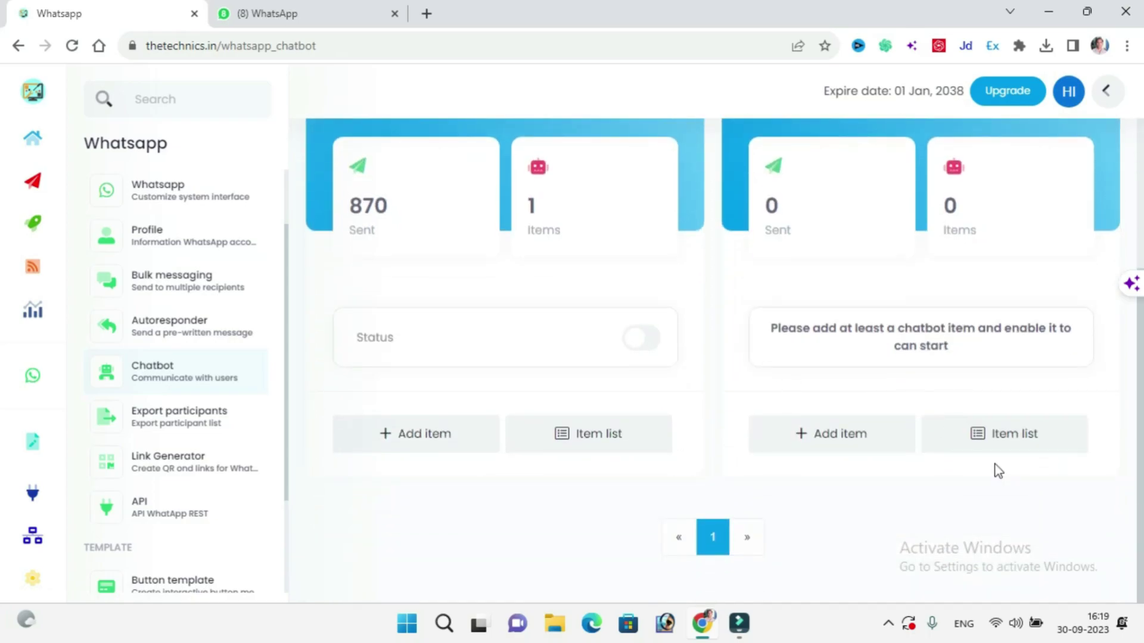
{"action": "scroll", "coordinate": [748, 408], "scroll_direction": "up", "scroll_amount": 3}
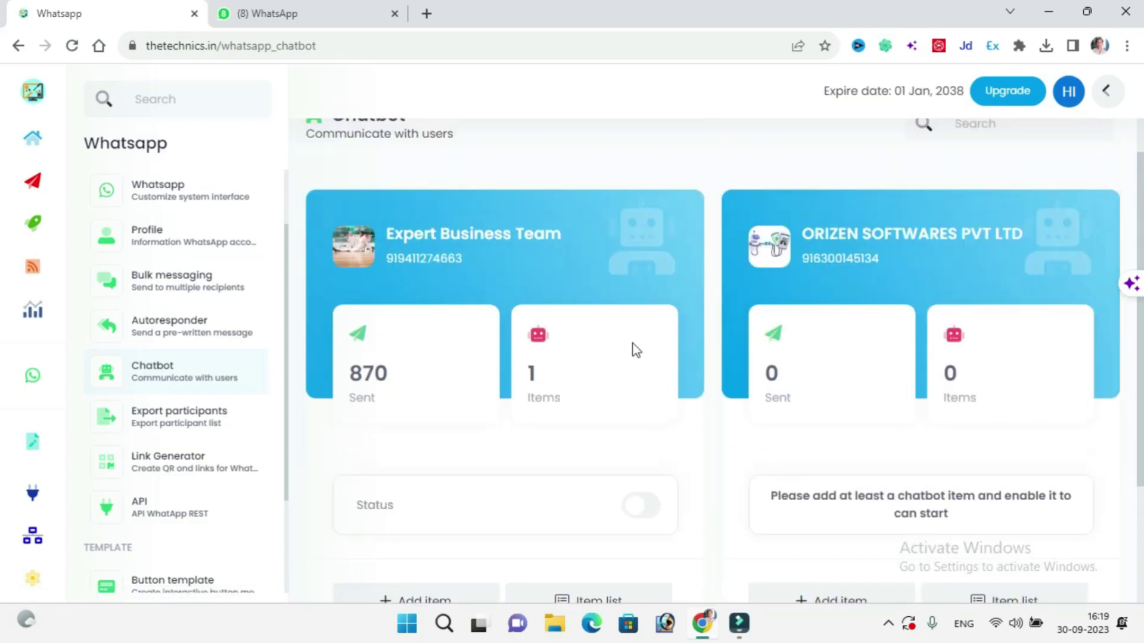
{"action": "scroll", "coordinate": [633, 350], "scroll_direction": "up", "scroll_amount": 1}
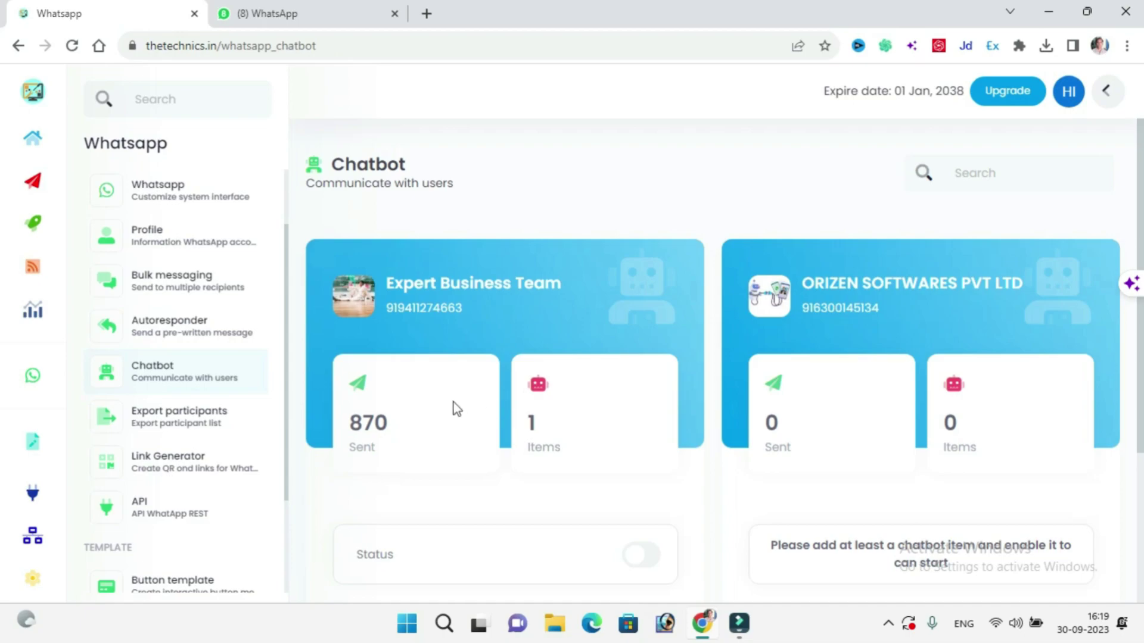
{"action": "triple_click", "coordinate": [462, 287]}
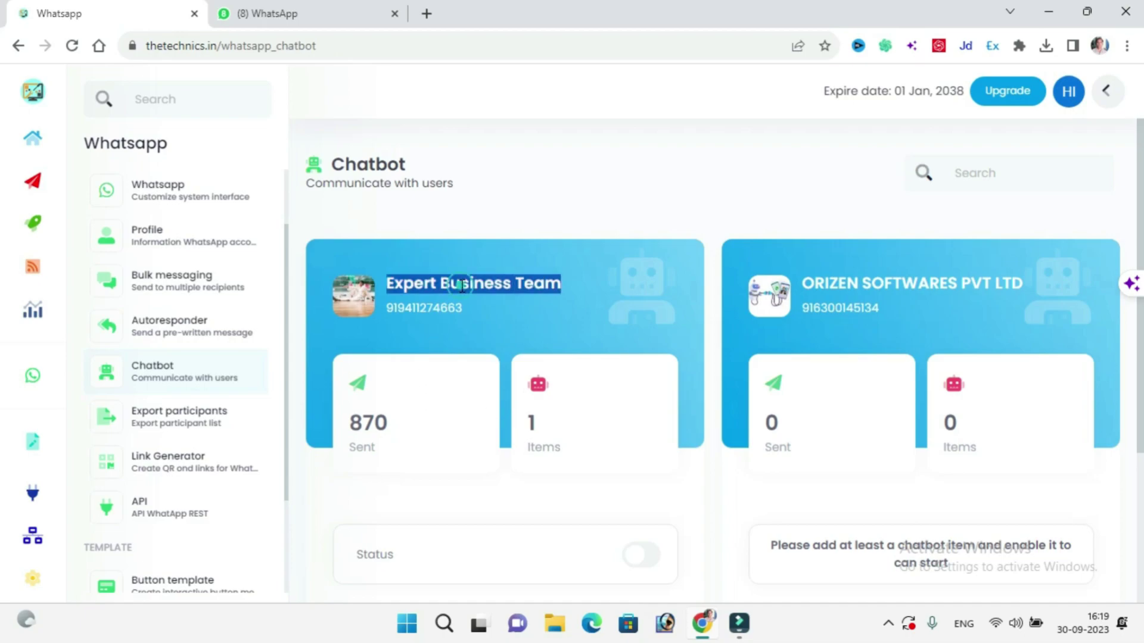
{"action": "triple_click", "coordinate": [475, 312]}
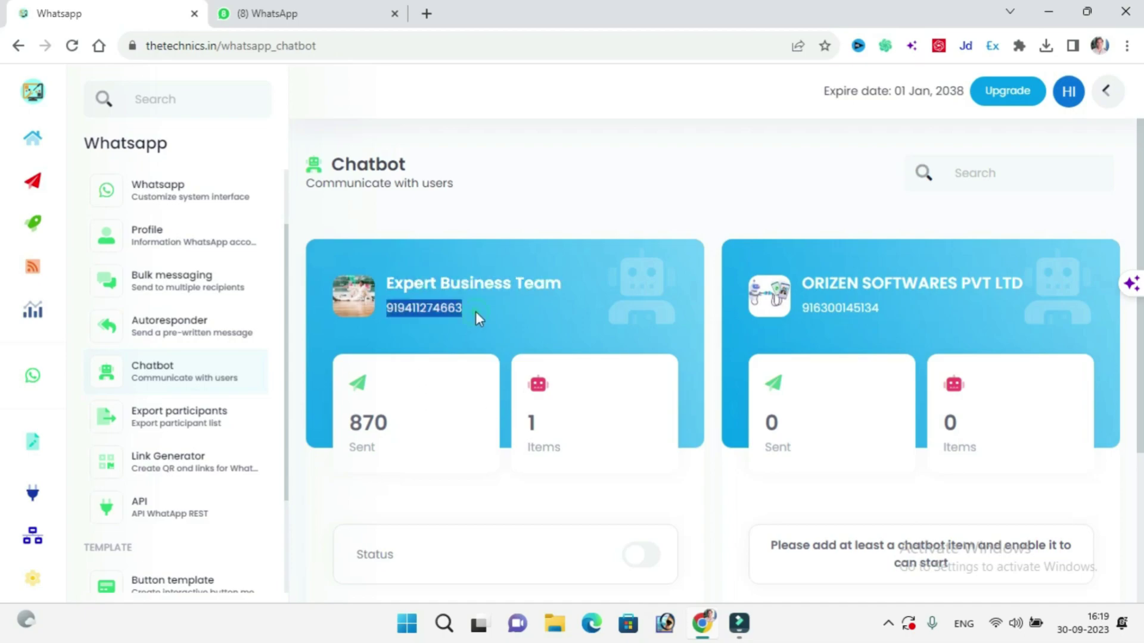
{"action": "triple_click", "coordinate": [499, 288]}
{"action": "left_click", "coordinate": [503, 286]}
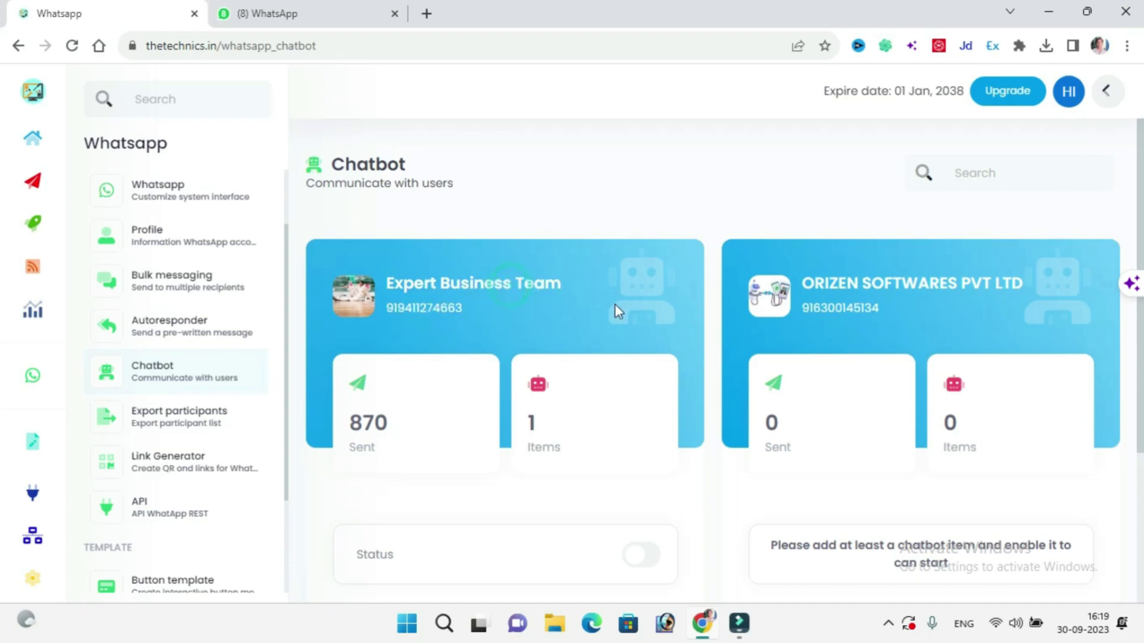
{"action": "scroll", "coordinate": [615, 304], "scroll_direction": "down", "scroll_amount": 3}
Add a new chatbot item for the Expert Business Team account
{"action": "left_click", "coordinate": [410, 480]}
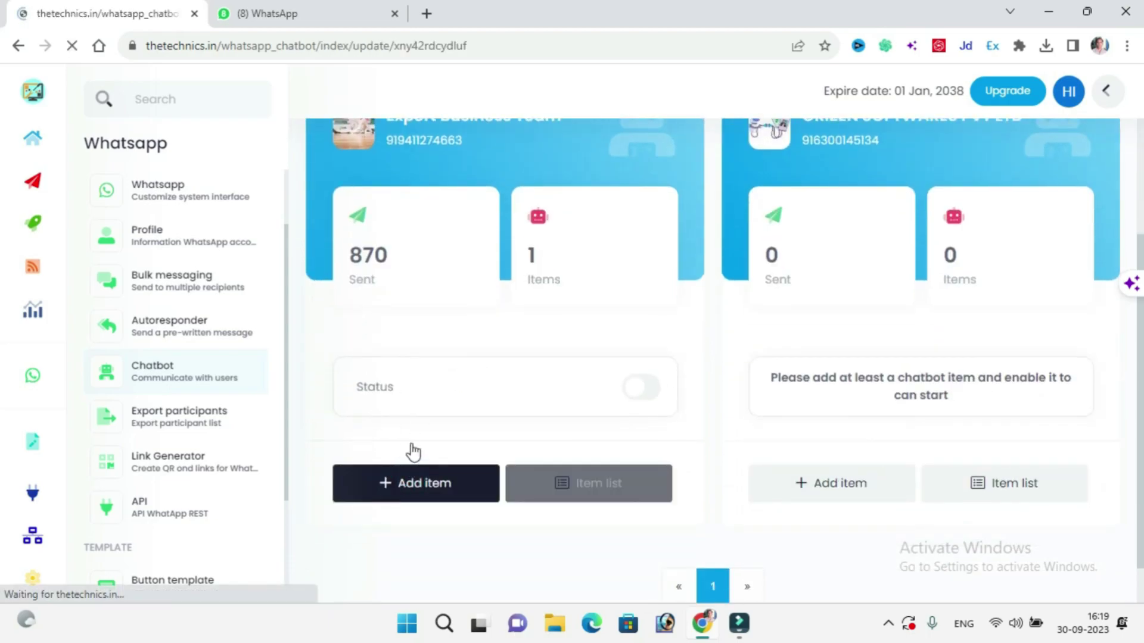
{"action": "scroll", "coordinate": [590, 398], "scroll_direction": "down", "scroll_amount": 3}
{"action": "scroll", "coordinate": [596, 394], "scroll_direction": "down", "scroll_amount": 5}
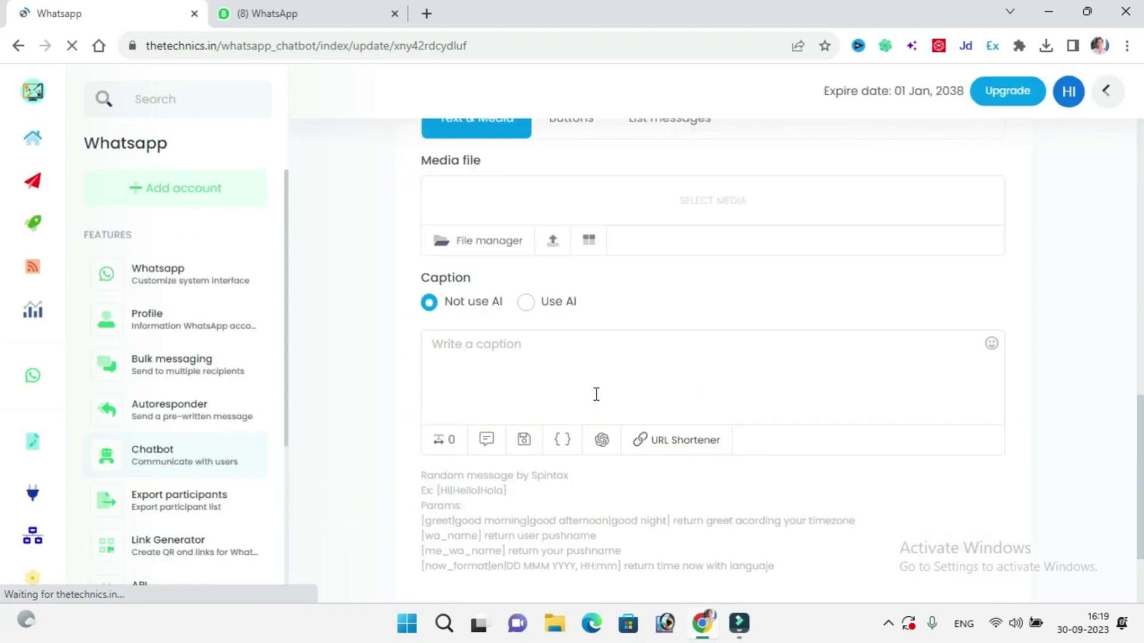
{"action": "scroll", "coordinate": [477, 405], "scroll_direction": "down", "scroll_amount": 4}
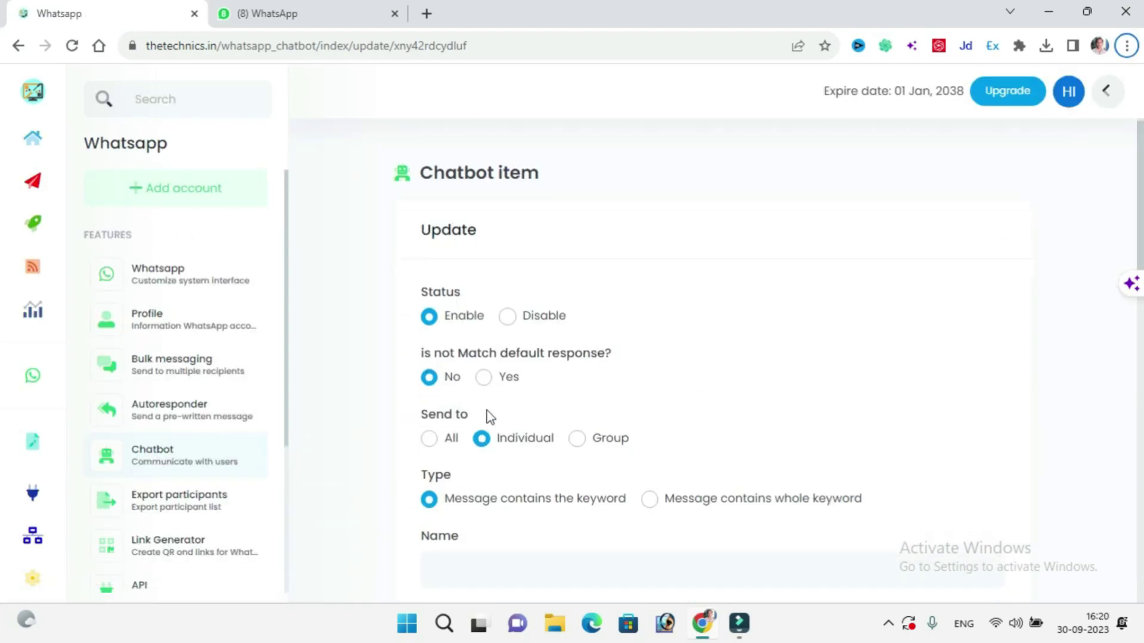
{"action": "scroll", "coordinate": [470, 369], "scroll_direction": "up", "scroll_amount": 3}
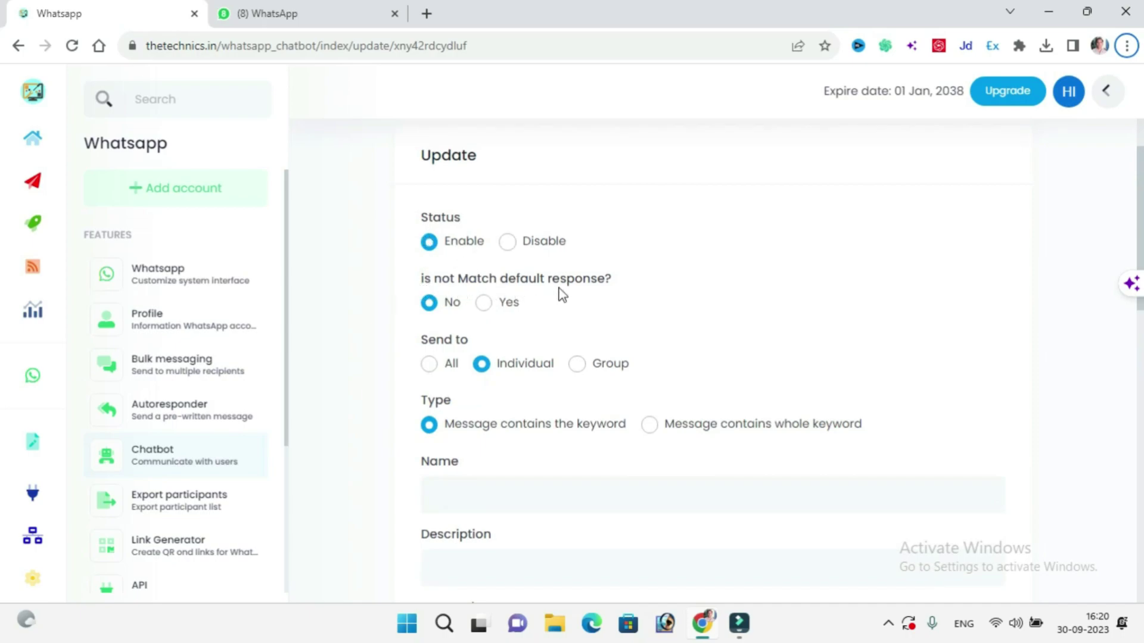
Set 'is not Match default response?' to Yes on the chatbot item form
{"action": "left_click", "coordinate": [482, 304]}
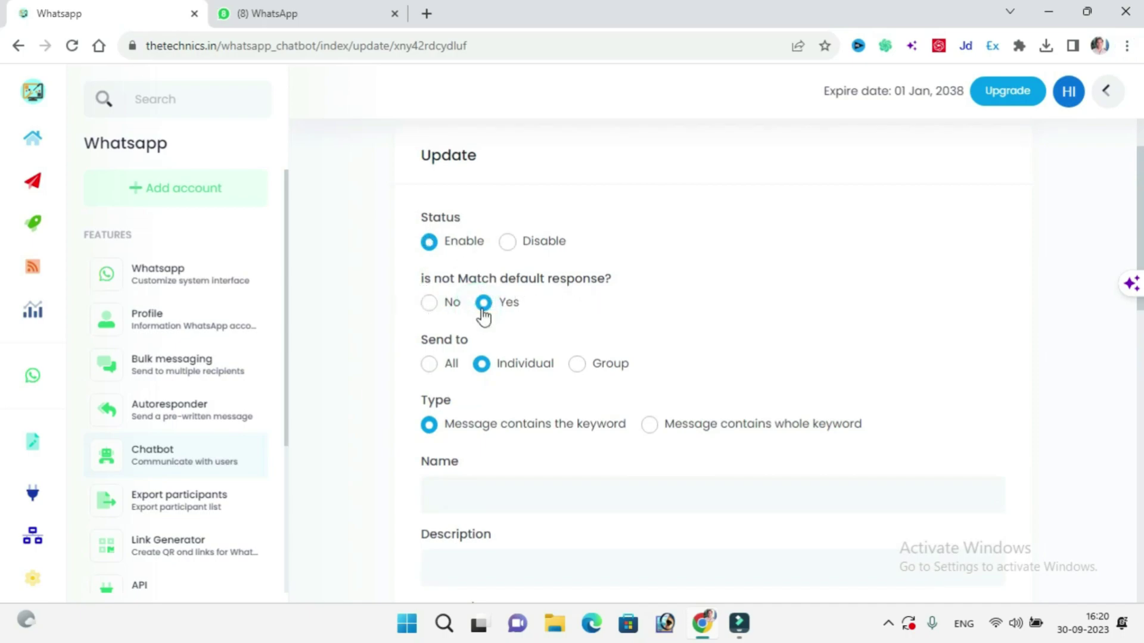
{"action": "scroll", "coordinate": [596, 409], "scroll_direction": "down", "scroll_amount": 3}
{"action": "scroll", "coordinate": [593, 455], "scroll_direction": "down", "scroll_amount": 4}
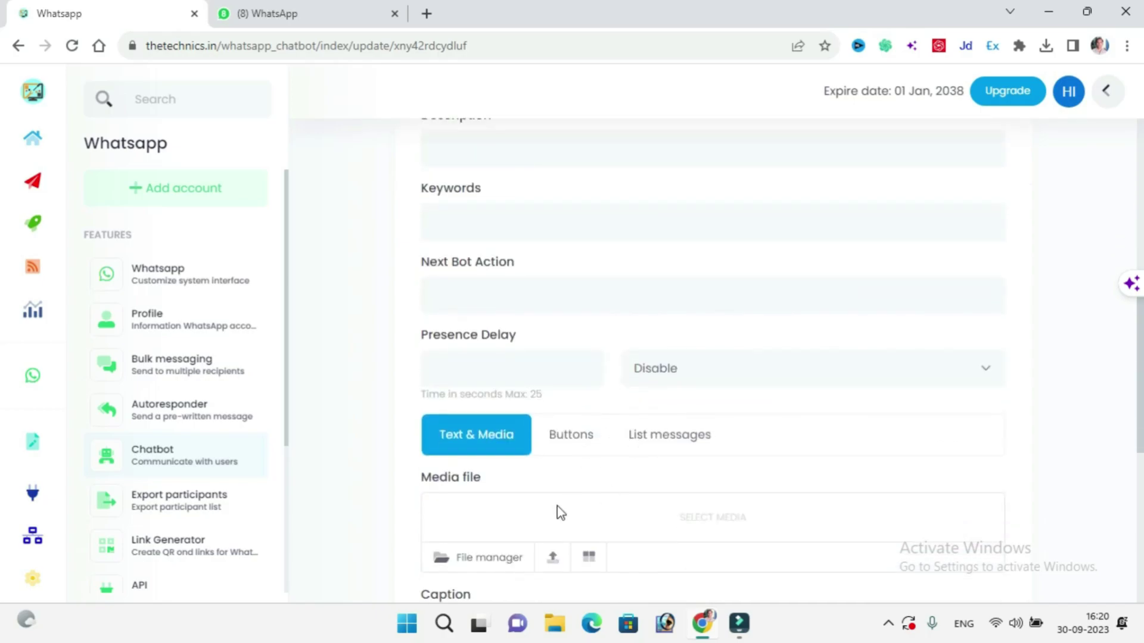
{"action": "scroll", "coordinate": [574, 519], "scroll_direction": "down", "scroll_amount": 3}
{"action": "scroll", "coordinate": [562, 455], "scroll_direction": "up", "scroll_amount": 3}
{"action": "scroll", "coordinate": [575, 444], "scroll_direction": "up", "scroll_amount": 8}
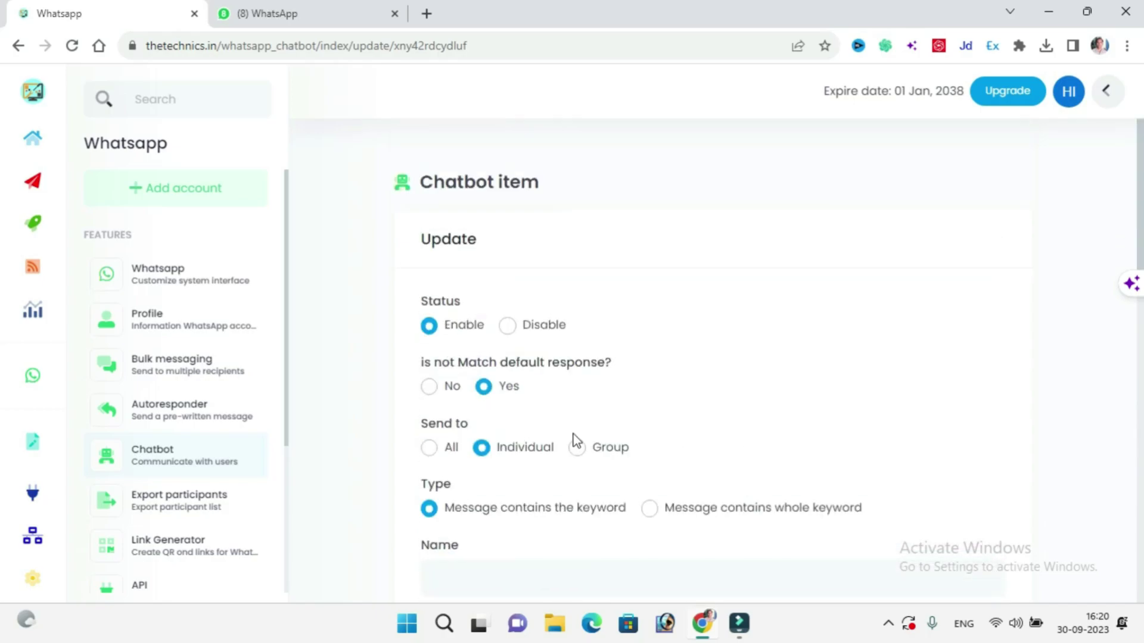
{"action": "scroll", "coordinate": [459, 393], "scroll_direction": "down", "scroll_amount": 1}
{"action": "scroll", "coordinate": [477, 371], "scroll_direction": "down", "scroll_amount": 2}
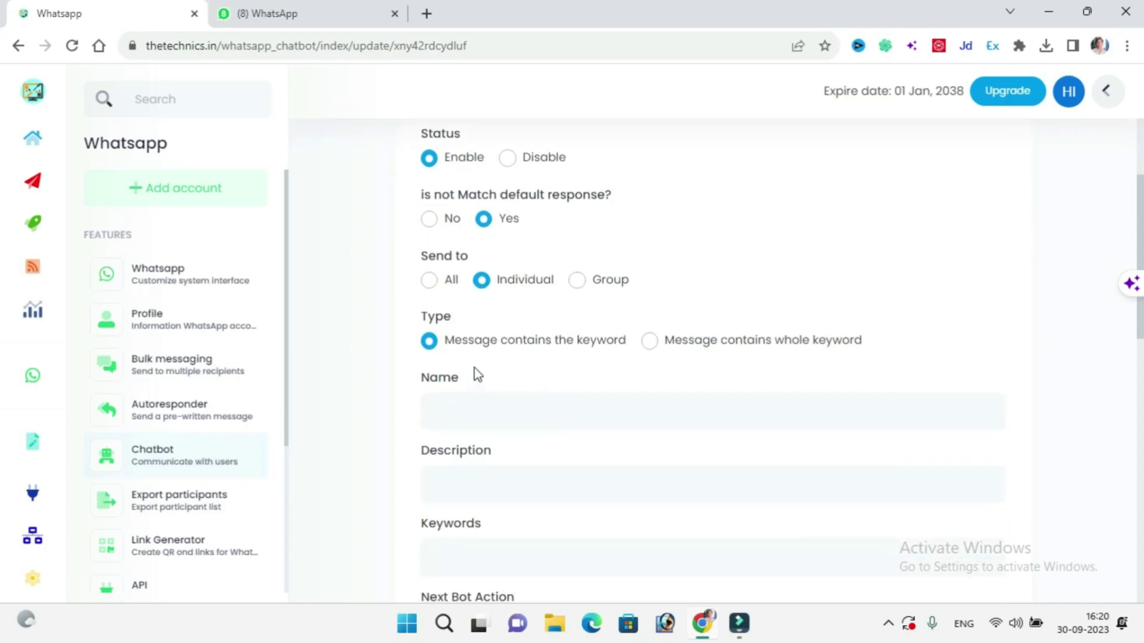
{"action": "scroll", "coordinate": [596, 394], "scroll_direction": "down", "scroll_amount": 9}
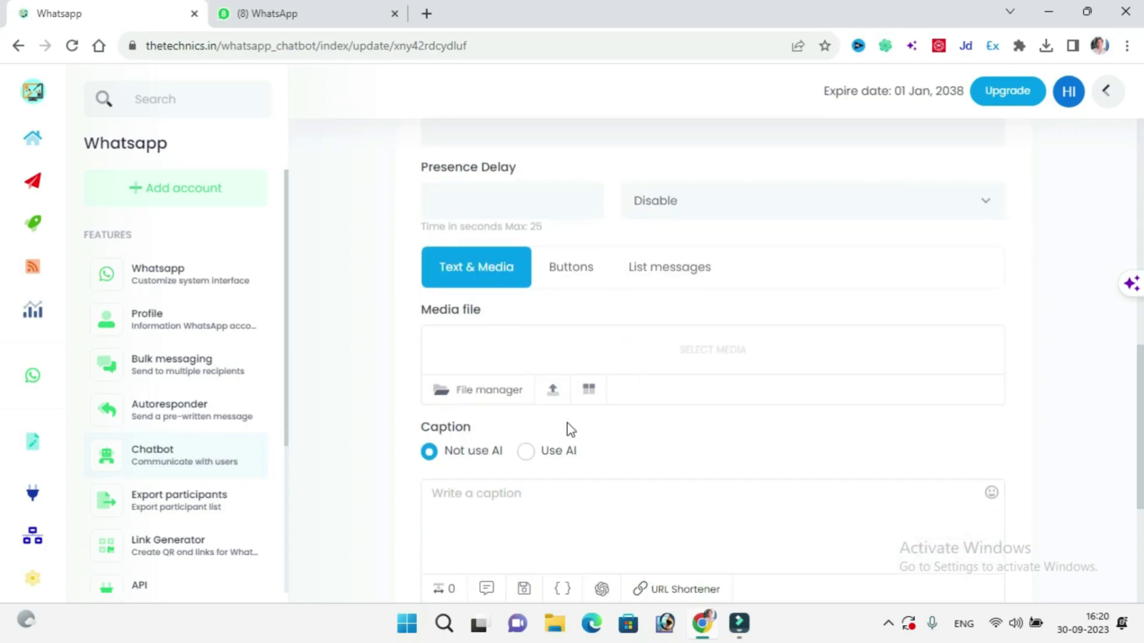
{"action": "scroll", "coordinate": [562, 217], "scroll_direction": "down", "scroll_amount": 5}
{"action": "scroll", "coordinate": [524, 179], "scroll_direction": "up", "scroll_amount": 9}
{"action": "scroll", "coordinate": [527, 202], "scroll_direction": "up", "scroll_amount": 6}
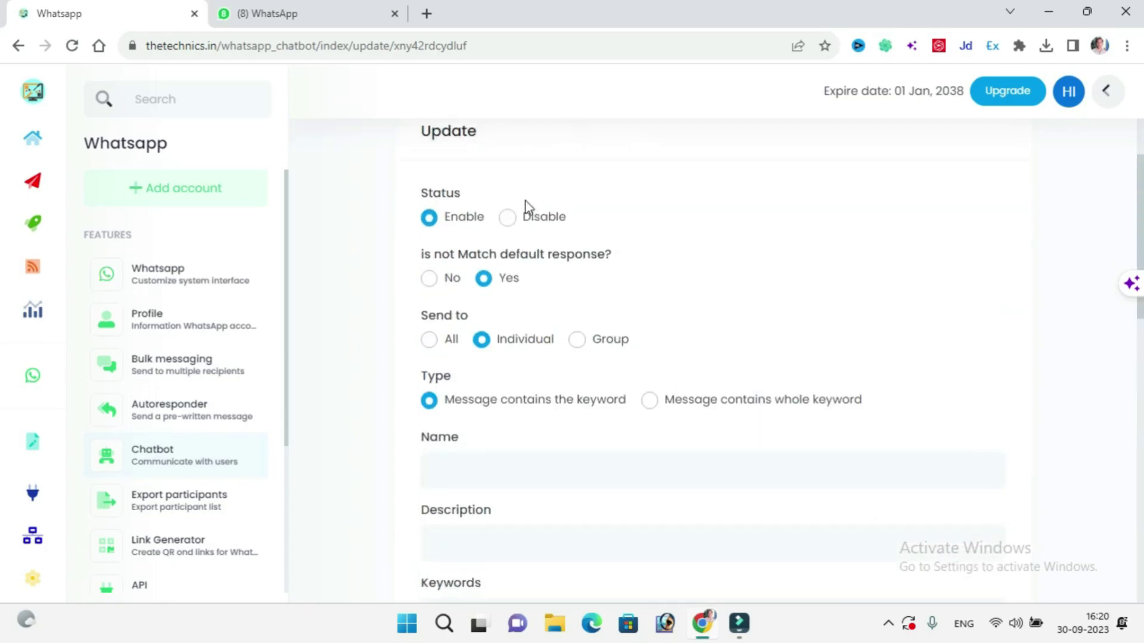
Name the chatbot item 'chatboot' with description 'chatbot'
{"action": "scroll", "coordinate": [511, 399], "scroll_direction": "down", "scroll_amount": 1}
{"action": "left_click", "coordinate": [486, 386]}
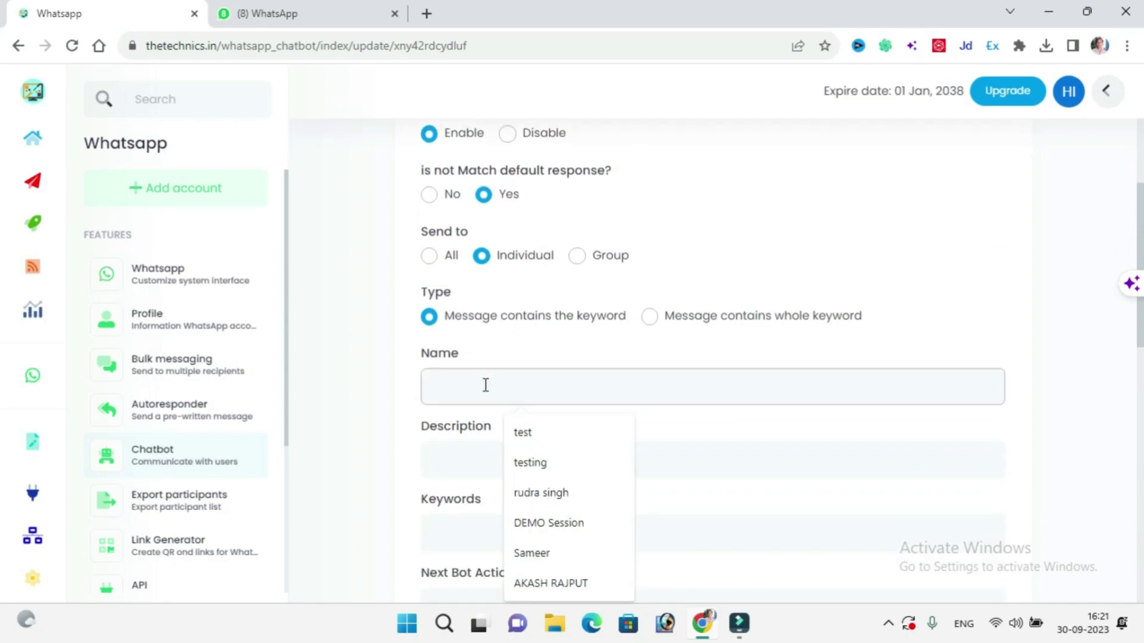
{"action": "type", "text": "chatboot"}
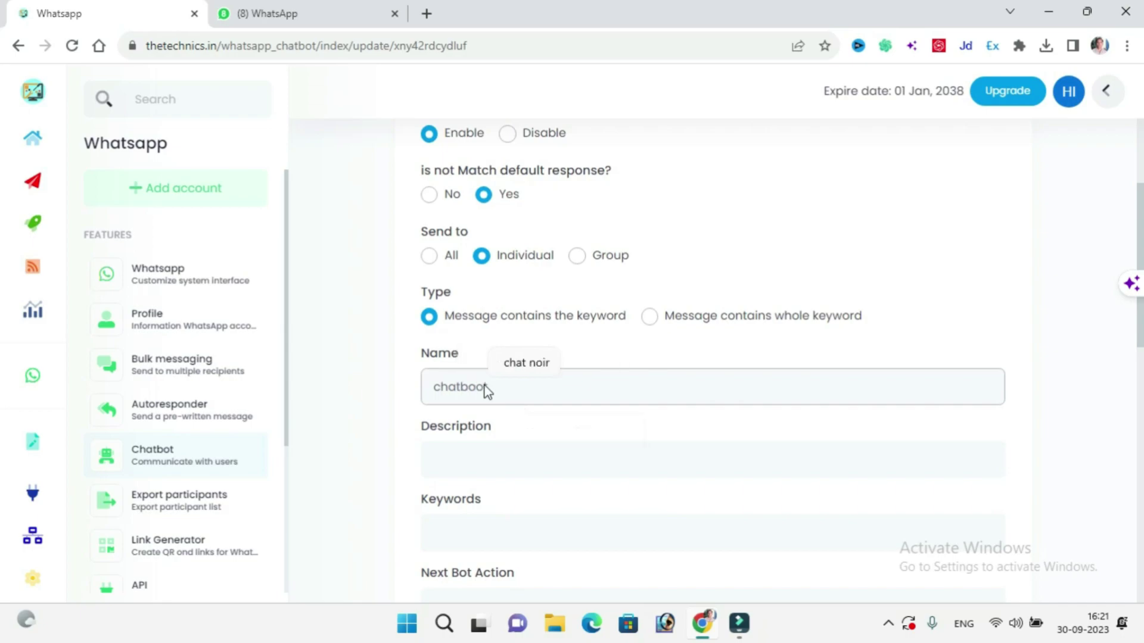
{"action": "key", "text": "Tab"}
{"action": "scroll", "coordinate": [480, 398], "scroll_direction": "down", "scroll_amount": 3}
{"action": "type", "text": "chatb"}
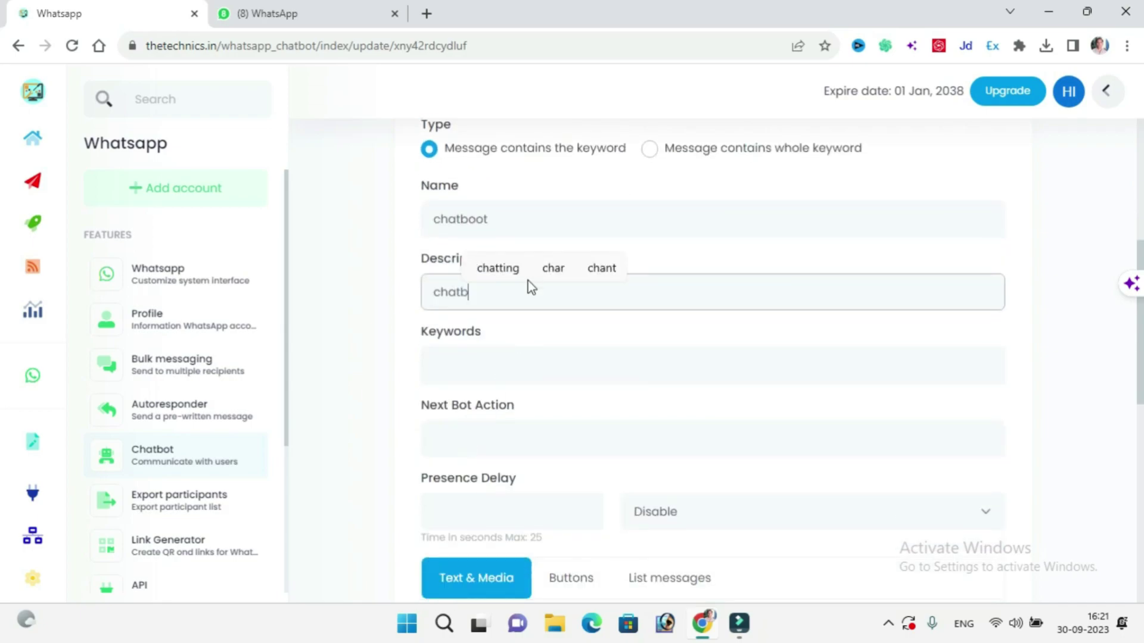
{"action": "type", "text": "ot"}
{"action": "key", "text": "Tab"}
Add the keyword 'ok' and set Next Bot Action to 'ok'
{"action": "type", "text": "k"}
{"action": "key", "text": "Tab"}
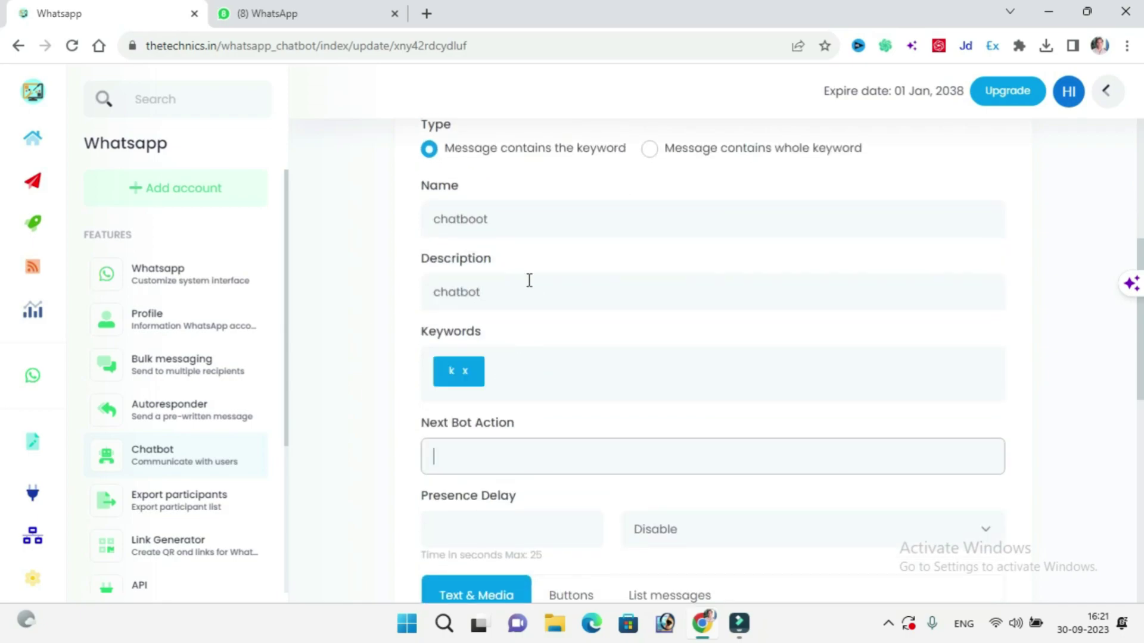
{"action": "left_click", "coordinate": [475, 372]}
{"action": "type", "text": "a"}
{"action": "key", "text": "Tab"}
{"action": "type", "text": "k"}
{"action": "key", "text": "Tab"}
Set a 2-second presence delay showing Typing
{"action": "scroll", "coordinate": [509, 355], "scroll_direction": "down", "scroll_amount": 3}
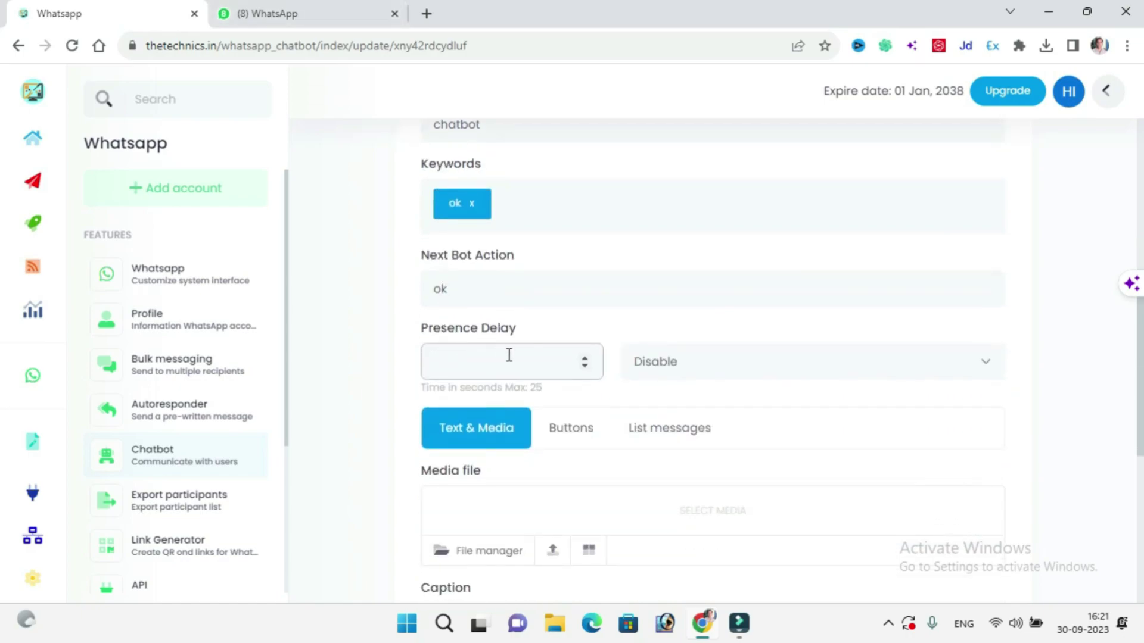
{"action": "type", "text": "2"}
{"action": "left_click", "coordinate": [717, 363]}
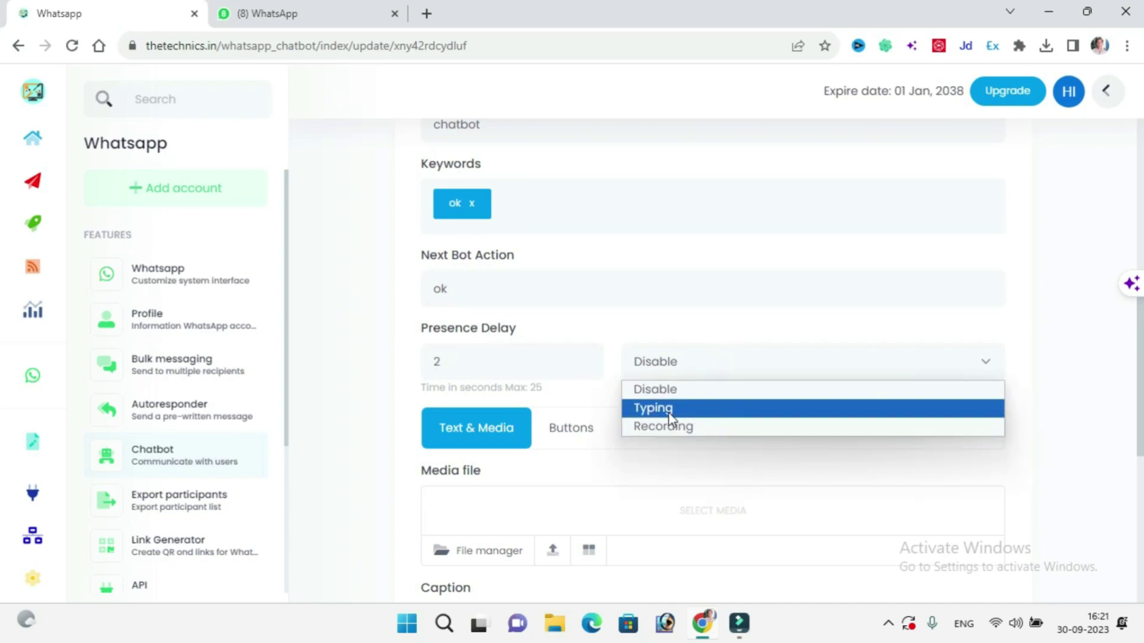
{"action": "left_click", "coordinate": [666, 410]}
{"action": "scroll", "coordinate": [622, 460], "scroll_direction": "down", "scroll_amount": 1}
{"action": "scroll", "coordinate": [621, 459], "scroll_direction": "down", "scroll_amount": 2}
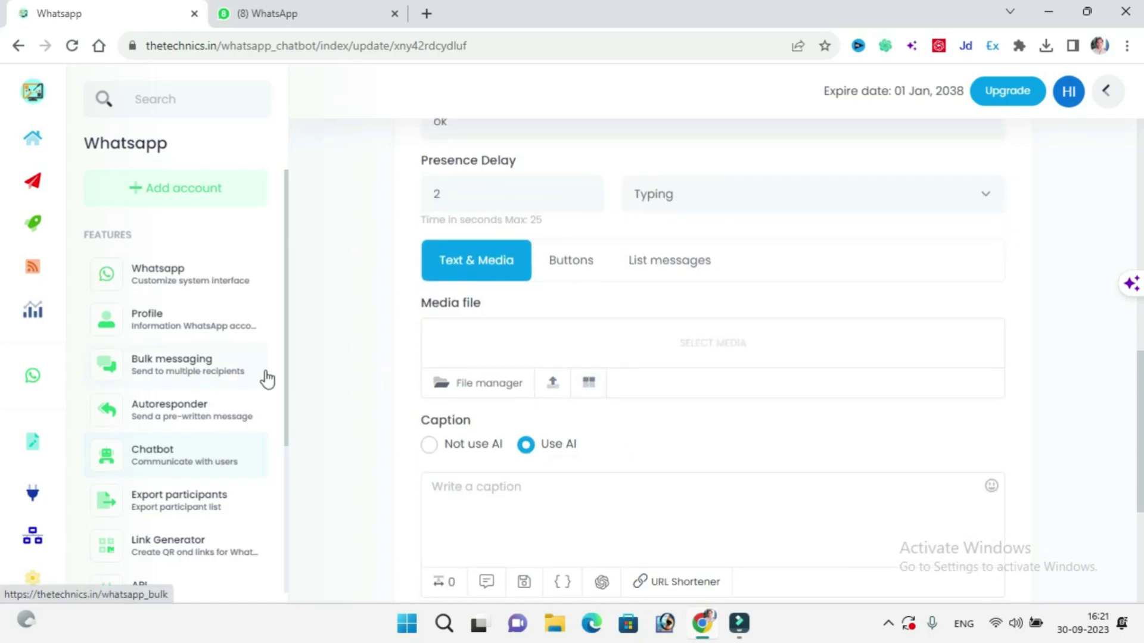
Write the multi-line caption about The technics' 1000 Rupees WhatsApp marketing tool and payment details
{"action": "scroll", "coordinate": [531, 506], "scroll_direction": "down", "scroll_amount": 4}
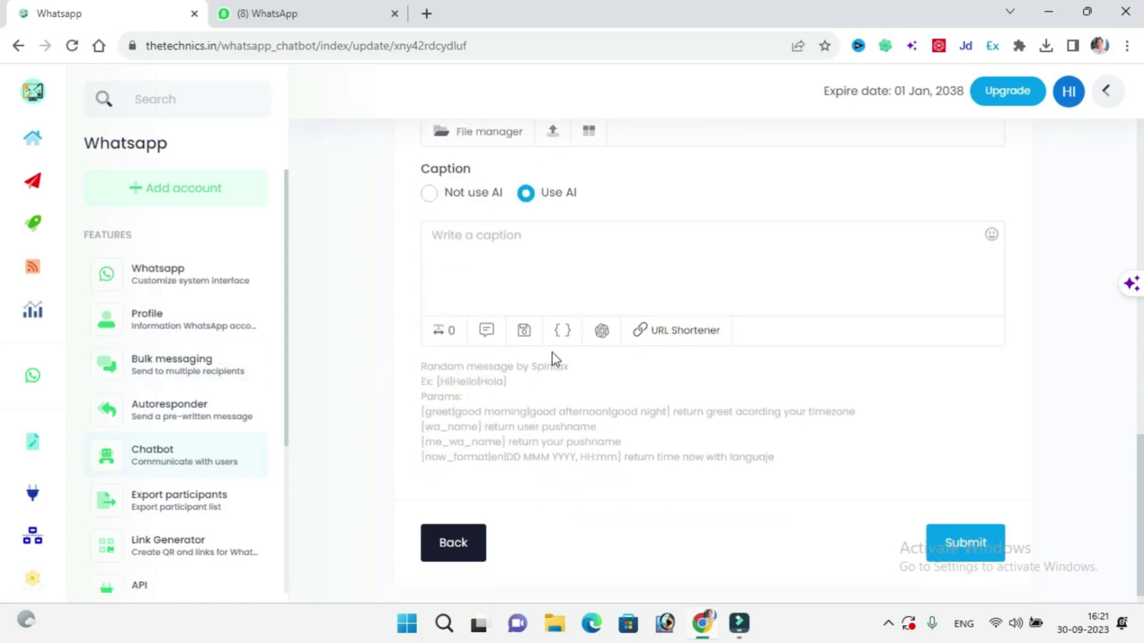
{"action": "left_click", "coordinate": [549, 256]}
{"action": "type", "text": "I"}
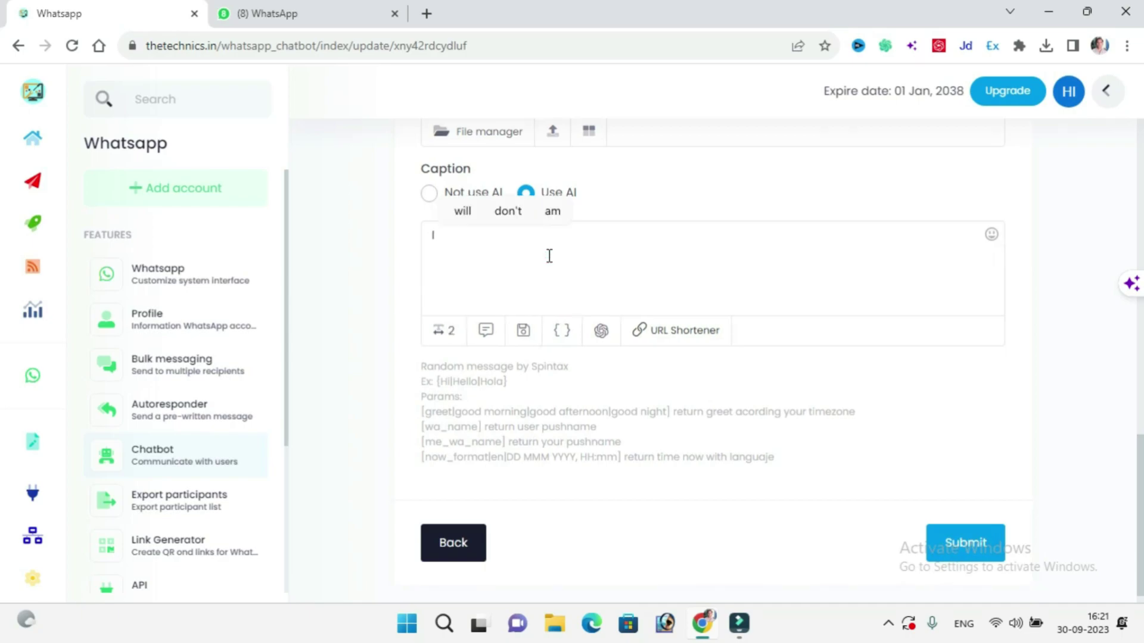
{"action": "key", "text": "BackSpace"}
{"action": "key", "text": "BackSpace"}
{"action": "type", "text": "my name is akash,"}
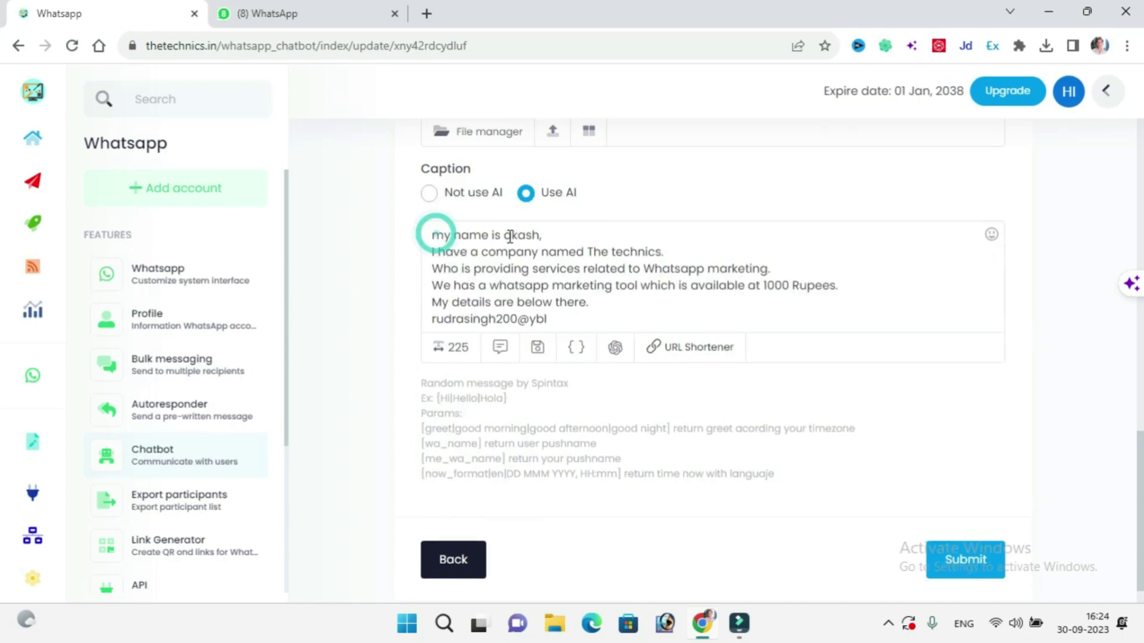
{"action": "key", "text": "BackSpace"}
{"action": "type", "text": "My name is akash,"}
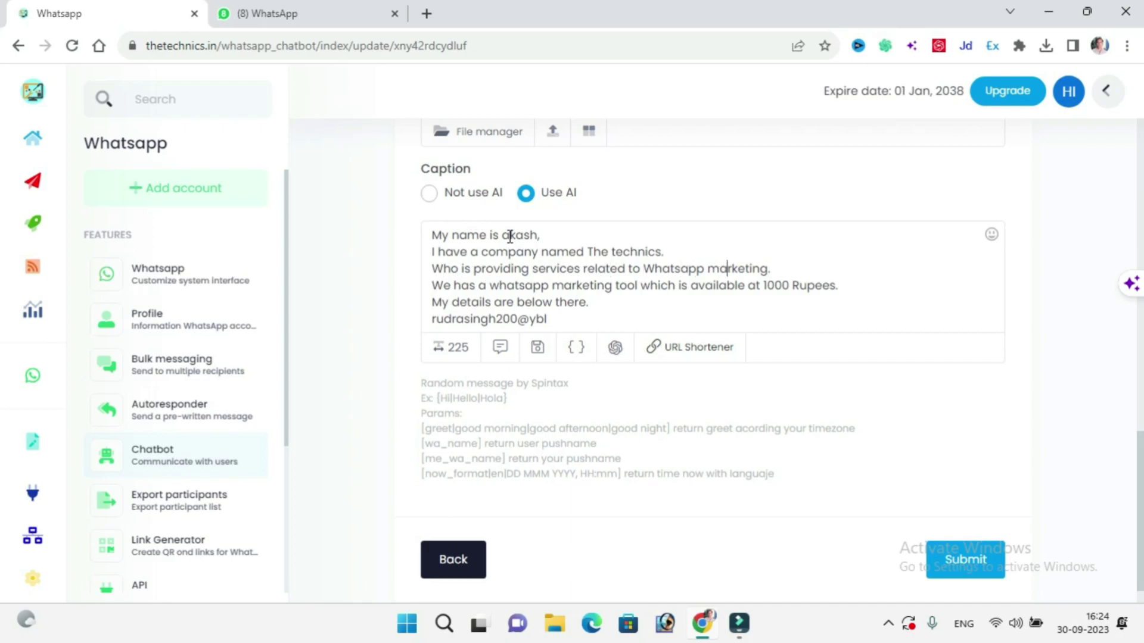
{"action": "key", "text": "Right"}
{"action": "key", "text": "Right"}
{"action": "key", "text": "Right"}
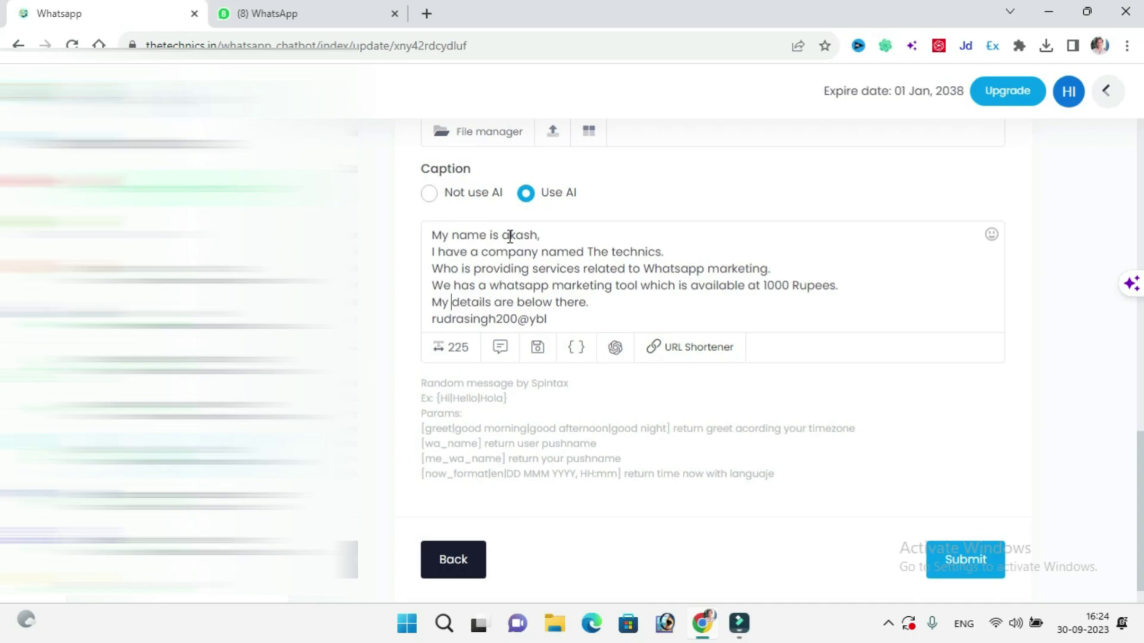
{"action": "type", "text": "payment"}
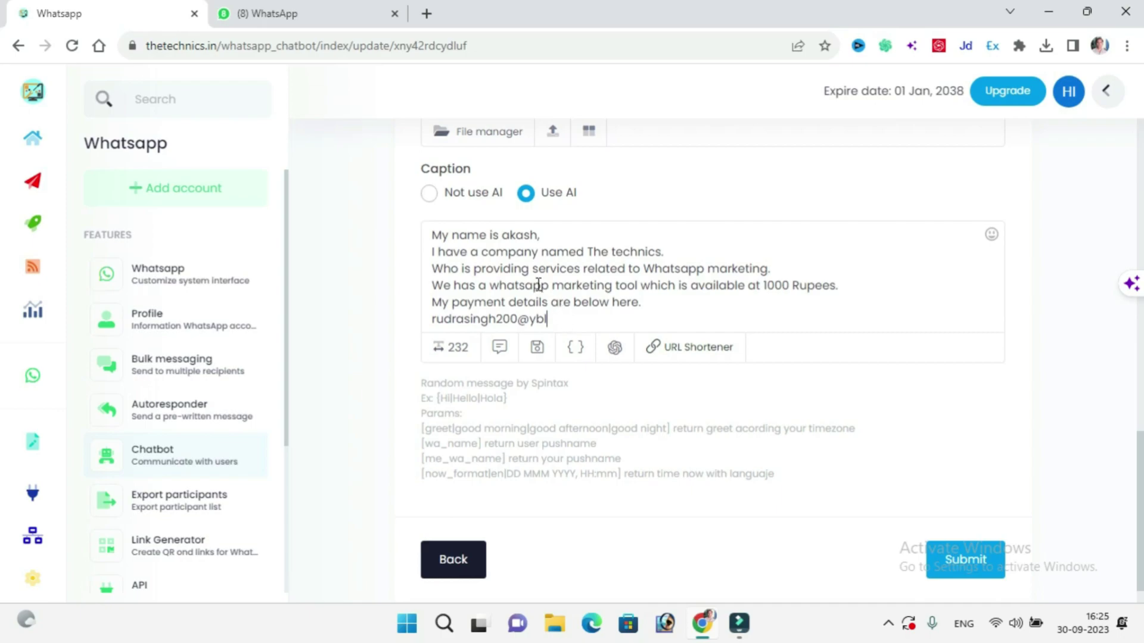
{"action": "scroll", "coordinate": [511, 280], "scroll_direction": "up", "scroll_amount": 1}
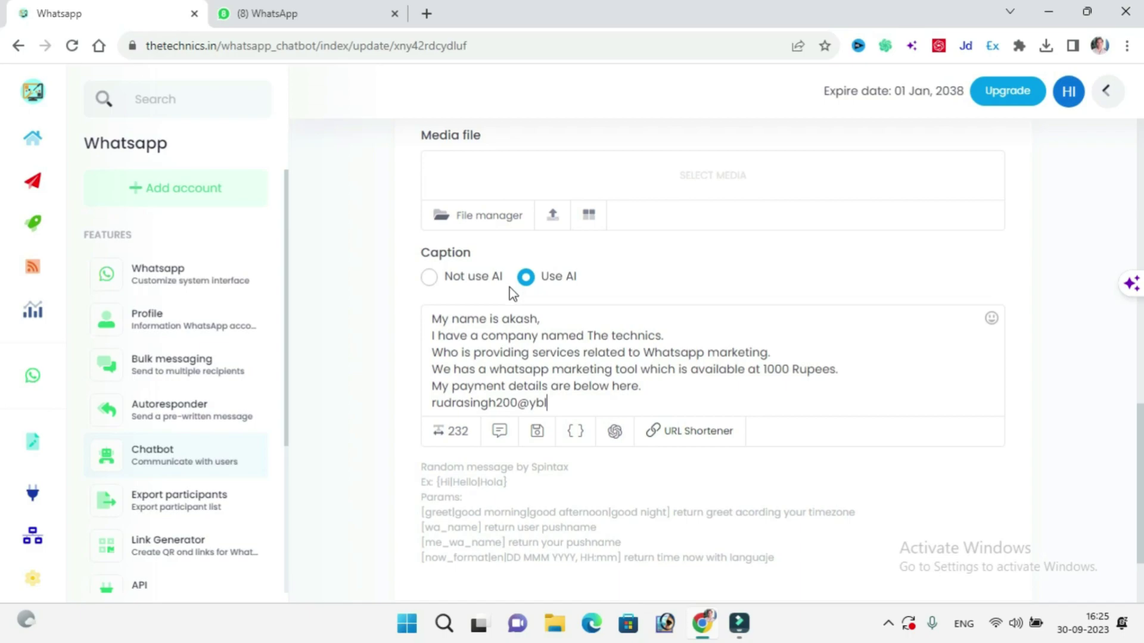
{"action": "scroll", "coordinate": [587, 332], "scroll_direction": "down", "scroll_amount": 1}
{"action": "left_click_drag", "start_coordinate": [500, 269], "coordinate": [587, 304]}
{"action": "left_click", "coordinate": [589, 322]}
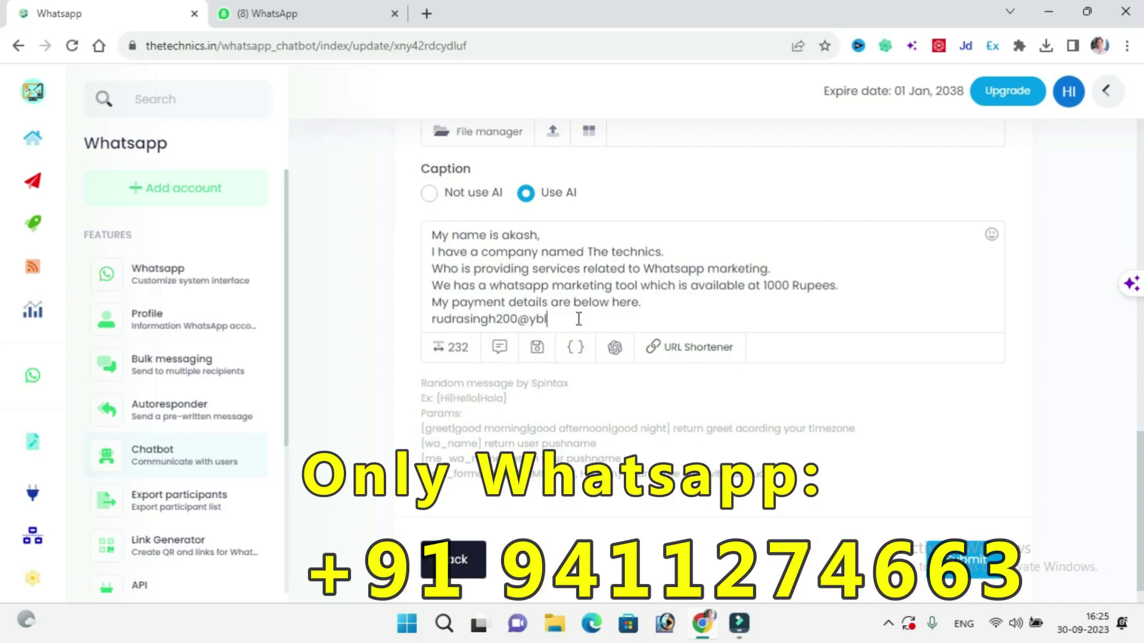
{"action": "scroll", "coordinate": [612, 392], "scroll_direction": "down", "scroll_amount": 1}
Dismiss the AI rewrite toolbar on the caption and submit the chatboot item
{"action": "triple_click", "coordinate": [524, 217]}
{"action": "left_click", "coordinate": [523, 242]}
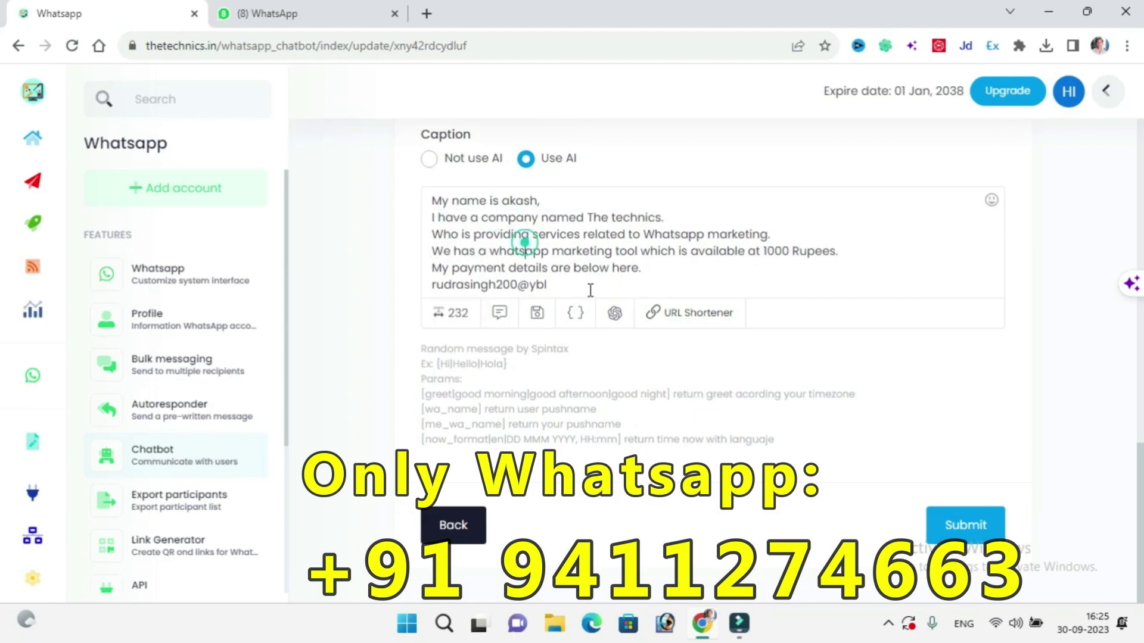
{"action": "key", "text": "ctrl+a"}
{"action": "left_click", "coordinate": [657, 314]}
{"action": "left_click", "coordinate": [547, 286]}
{"action": "left_click", "coordinate": [959, 525]}
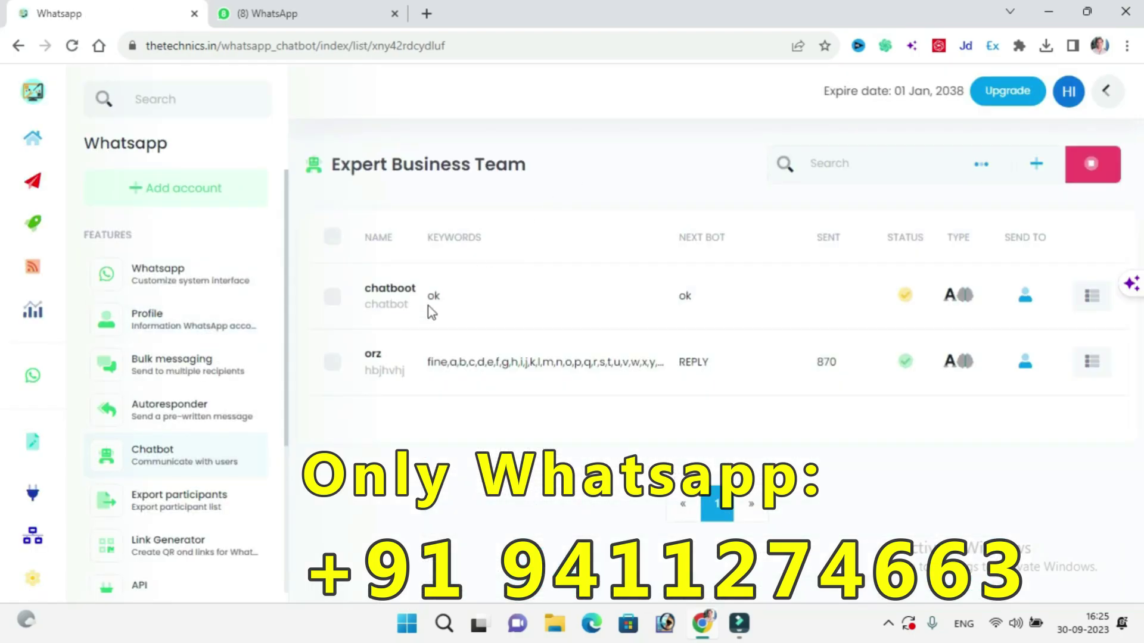
Delete the old orz chatbot item, then switch to the WhatsApp Web chats tab
{"action": "left_click_drag", "start_coordinate": [419, 372], "coordinate": [662, 365]}
{"action": "left_click", "coordinate": [587, 375]}
{"action": "left_click", "coordinate": [1091, 361]}
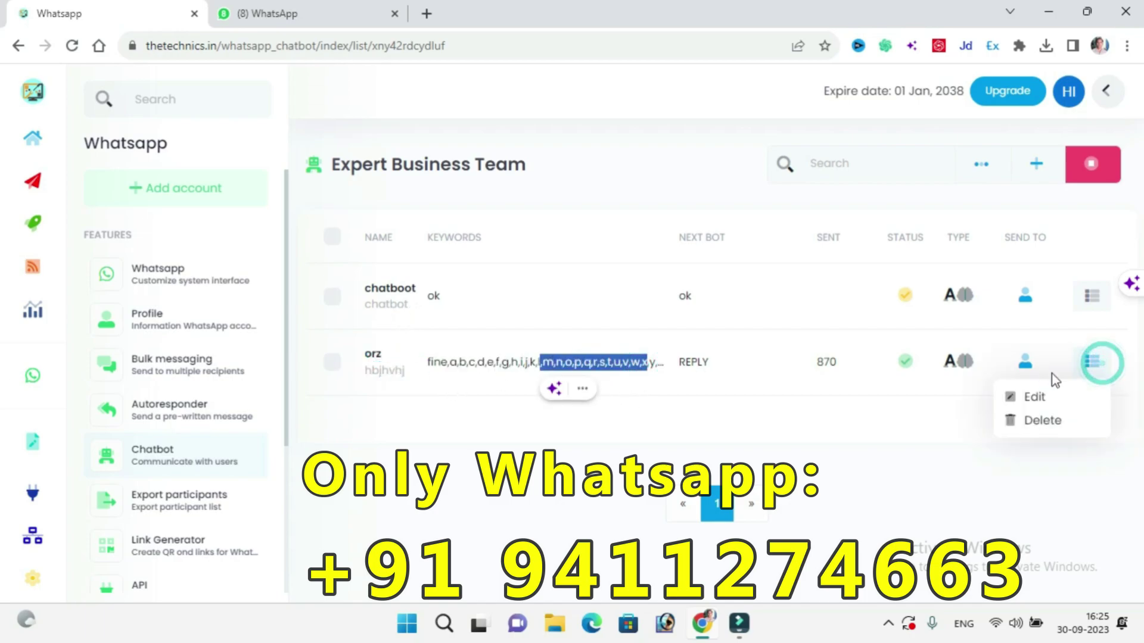
{"action": "left_click", "coordinate": [814, 423]}
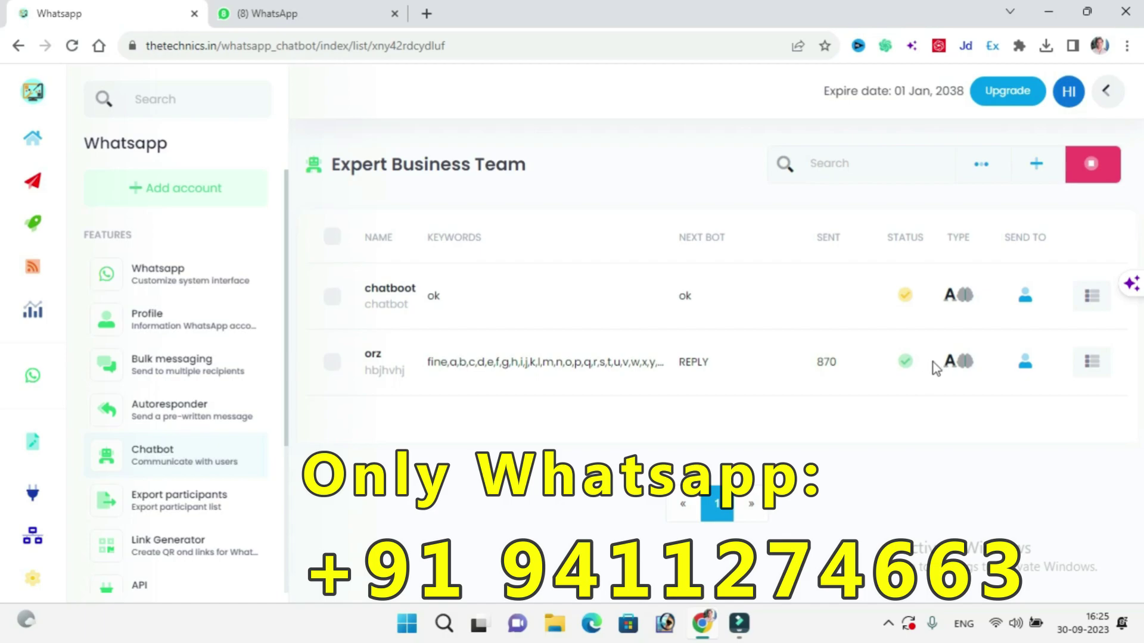
{"action": "left_click", "coordinate": [1091, 362]}
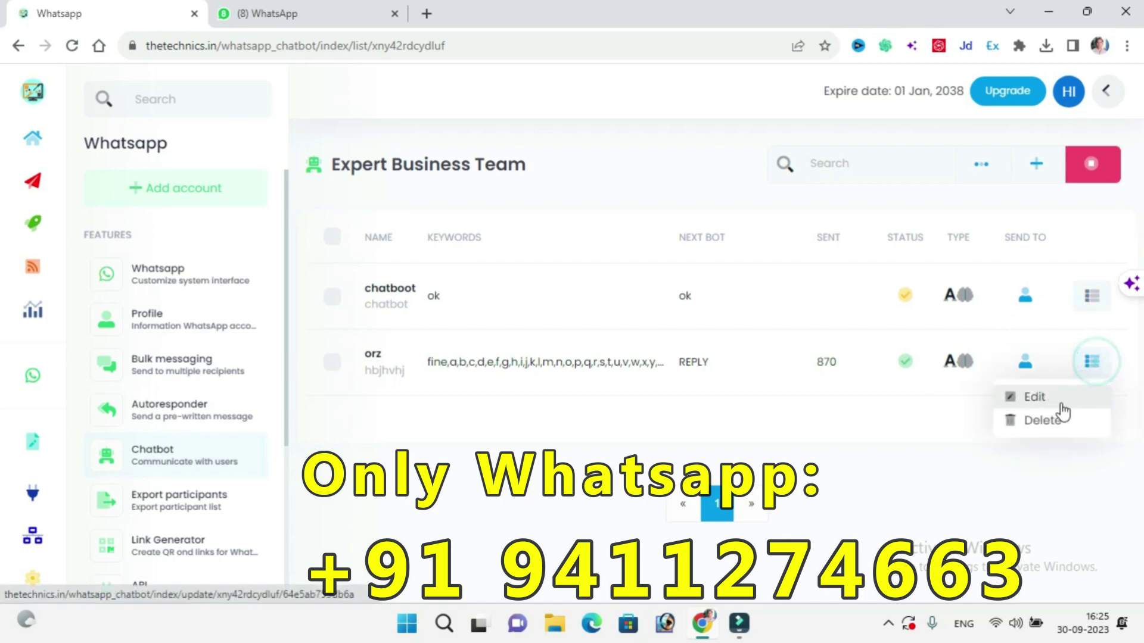
{"action": "left_click", "coordinate": [1037, 420]}
{"action": "left_click", "coordinate": [667, 143]}
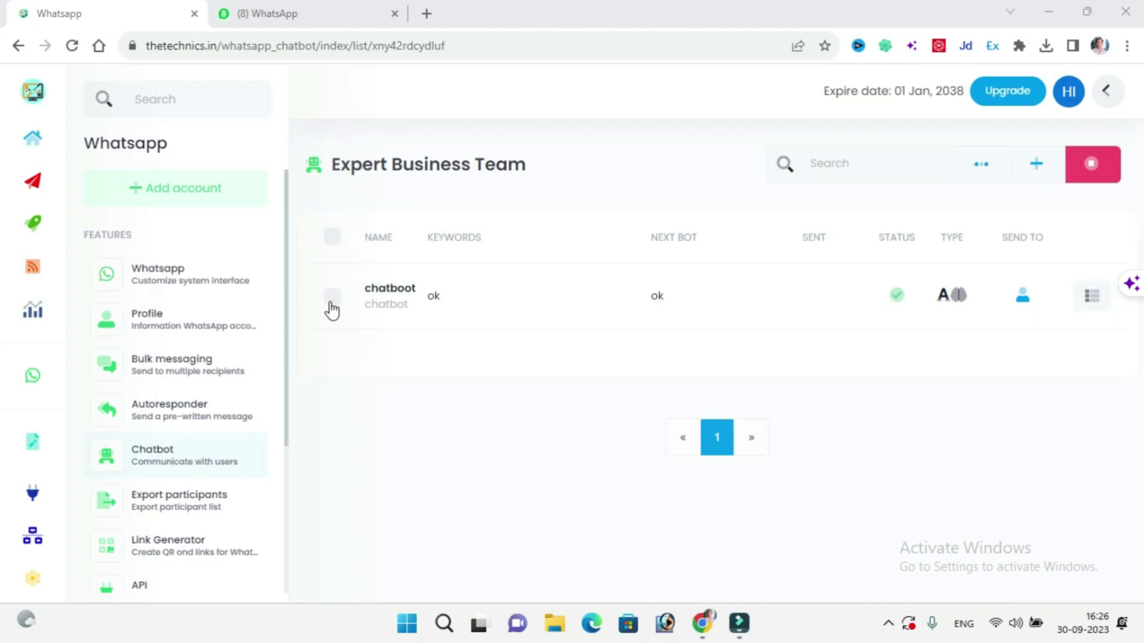
{"action": "left_click", "coordinate": [297, 4]}
{"action": "mouse_move", "coordinate": [196, 348]}
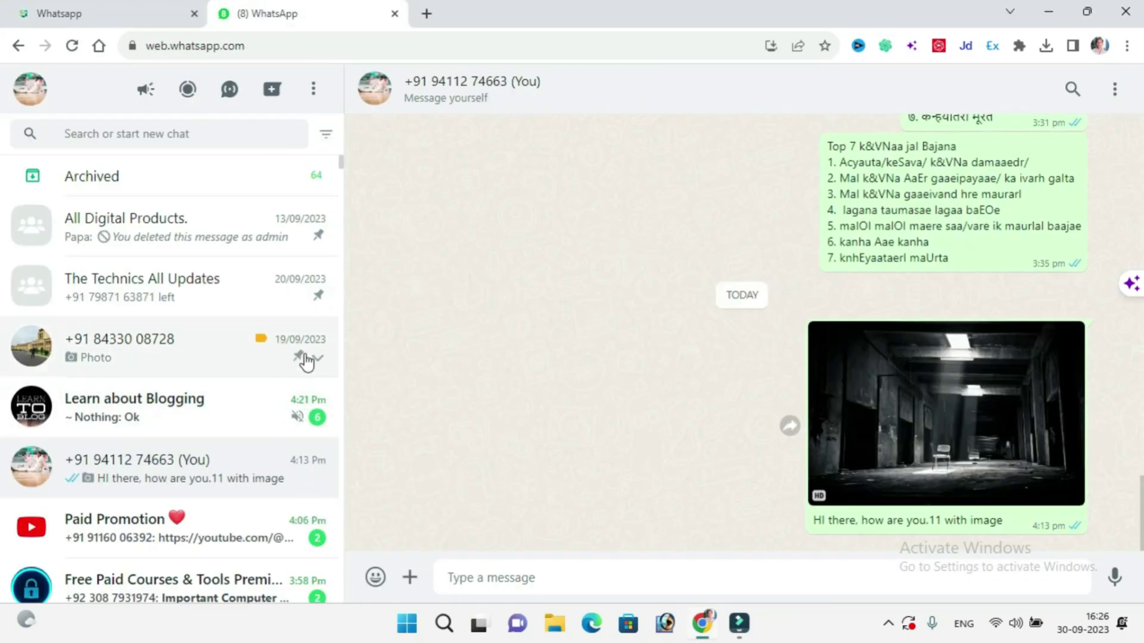
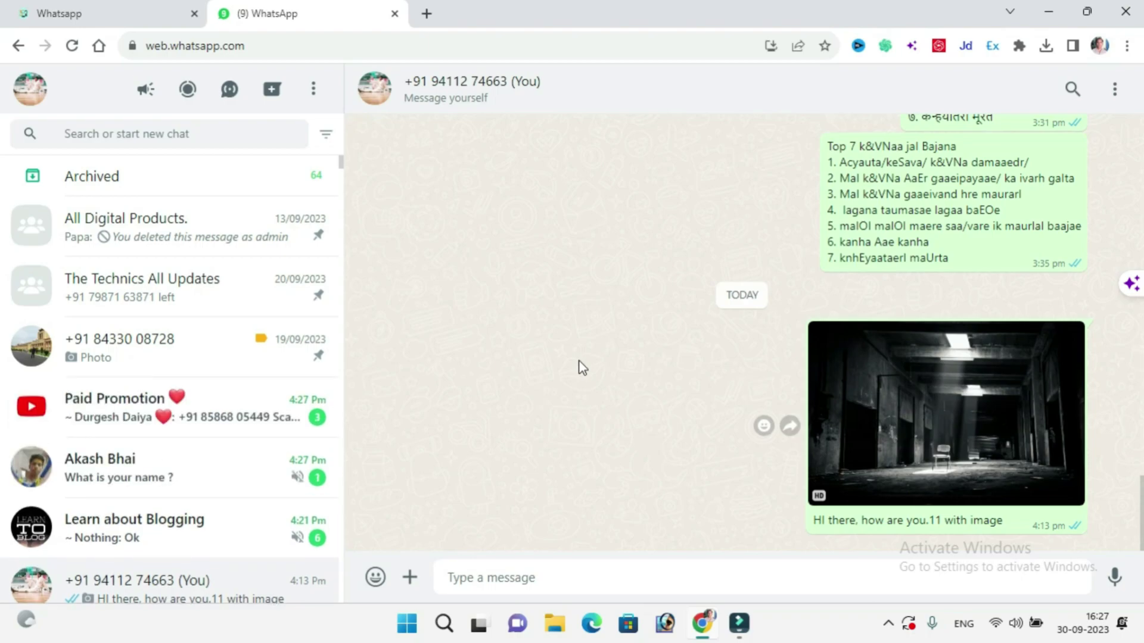
Check the chatbot's automatic reply in the contact's WhatsApp chat, then return to the panel's Chatbot tab
{"action": "left_click", "coordinate": [179, 468]}
{"action": "triple_click", "coordinate": [1013, 520]}
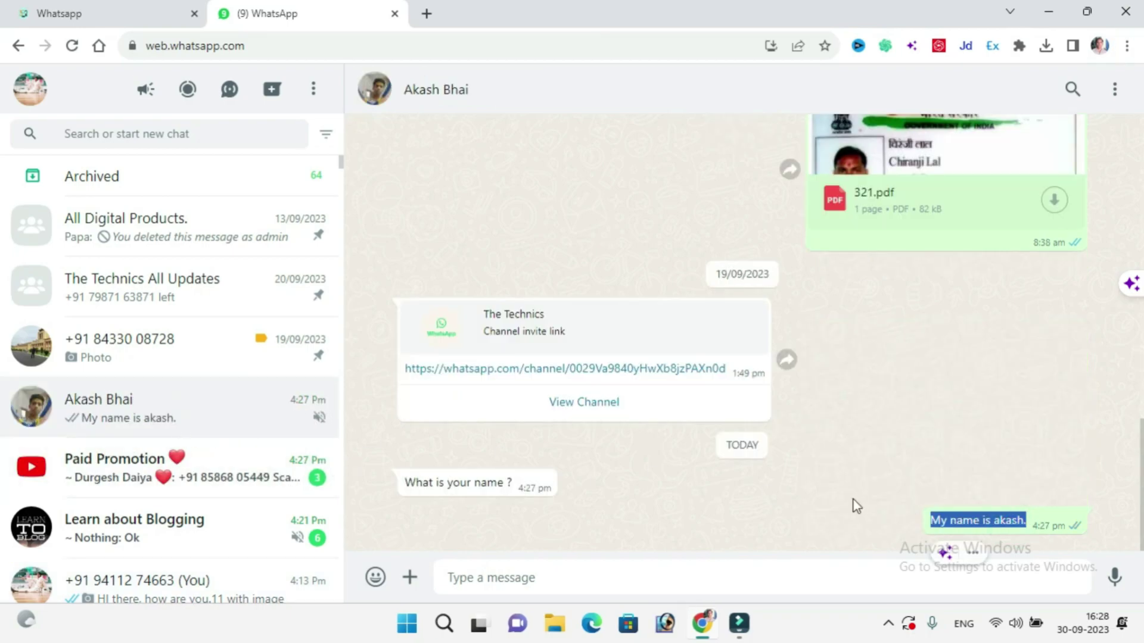
{"action": "left_click", "coordinate": [985, 521]}
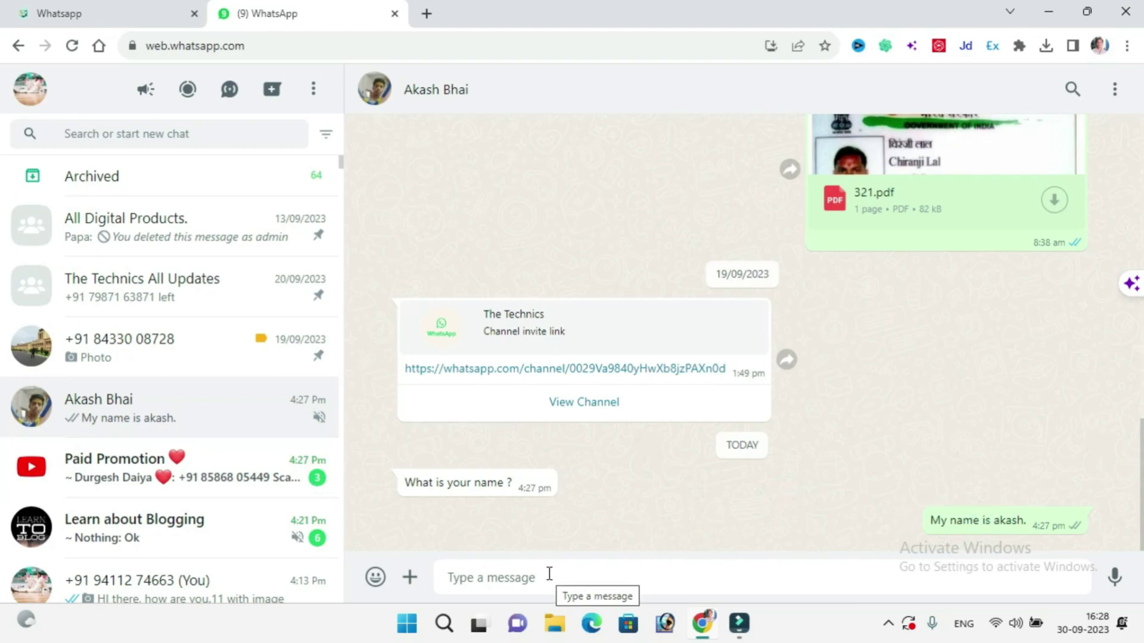
{"action": "key", "text": "ctrl+Tab"}
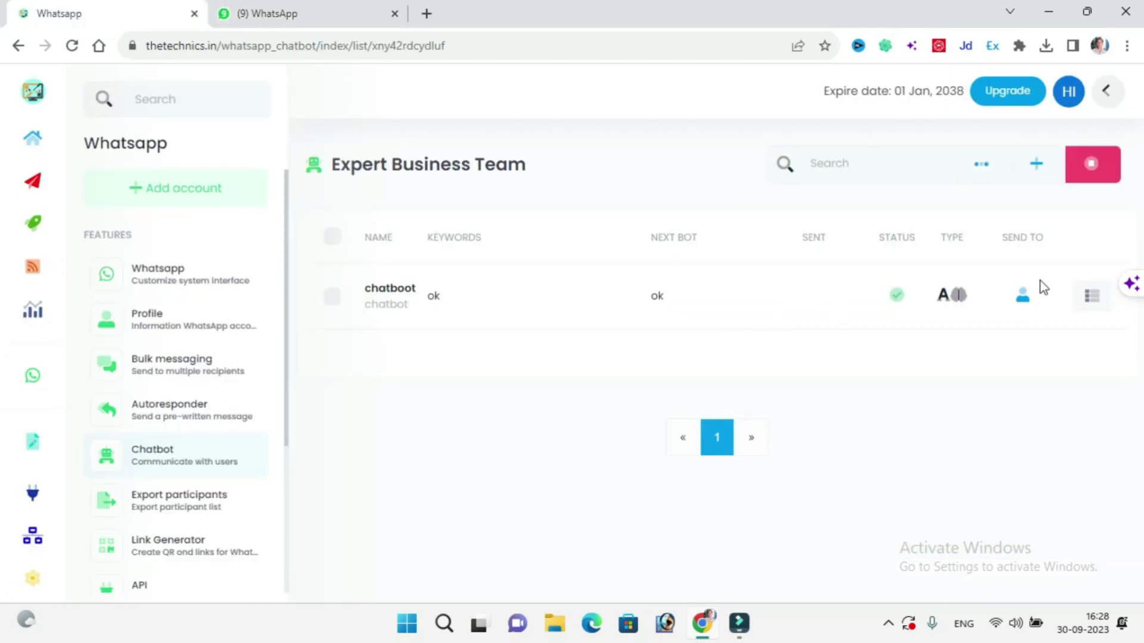
Delete the chatbot entry triggered by 'ok' and confirm the deletion
{"action": "left_click", "coordinate": [1094, 296]}
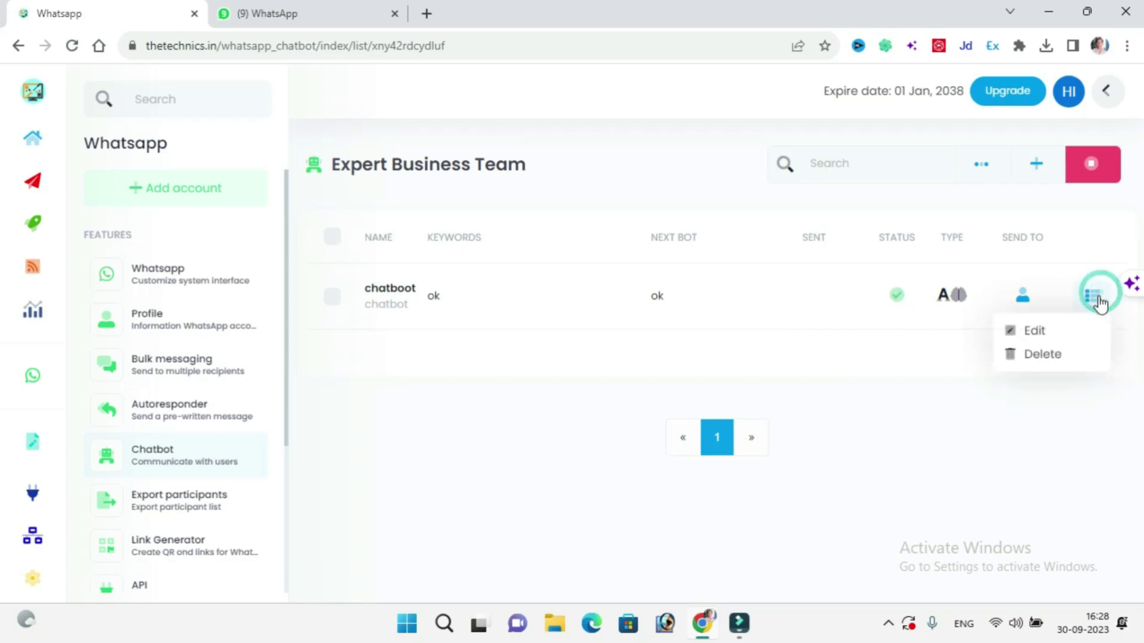
{"action": "left_click", "coordinate": [1050, 357]}
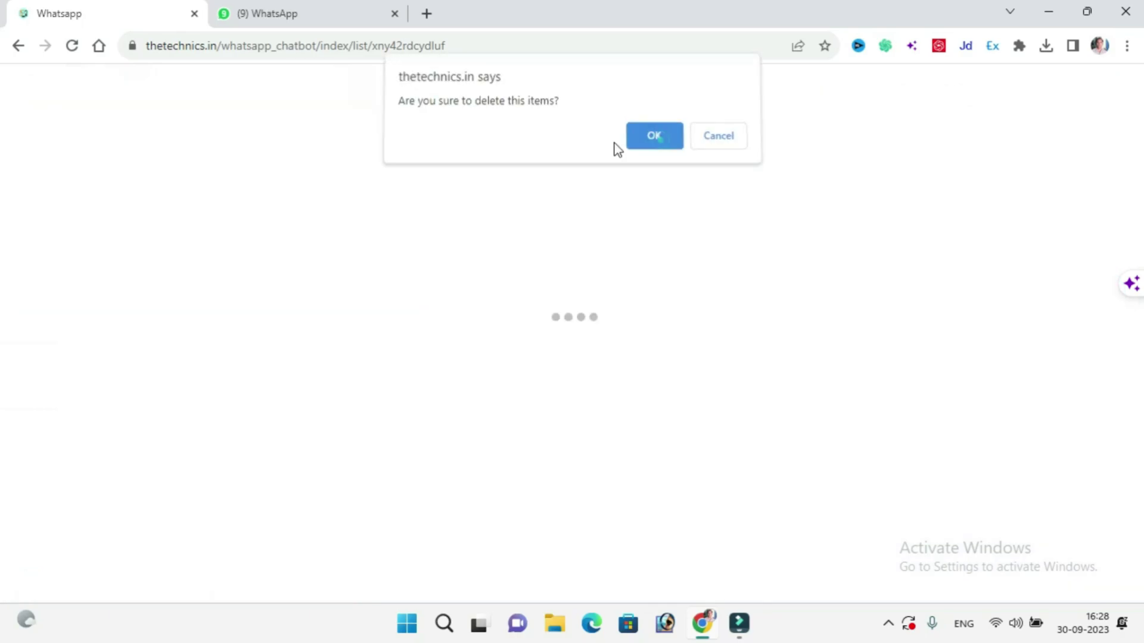
{"action": "left_click", "coordinate": [637, 138]}
Open Export participants for the Expert Business Team account and look over the group titles
{"action": "left_click", "coordinate": [170, 420]}
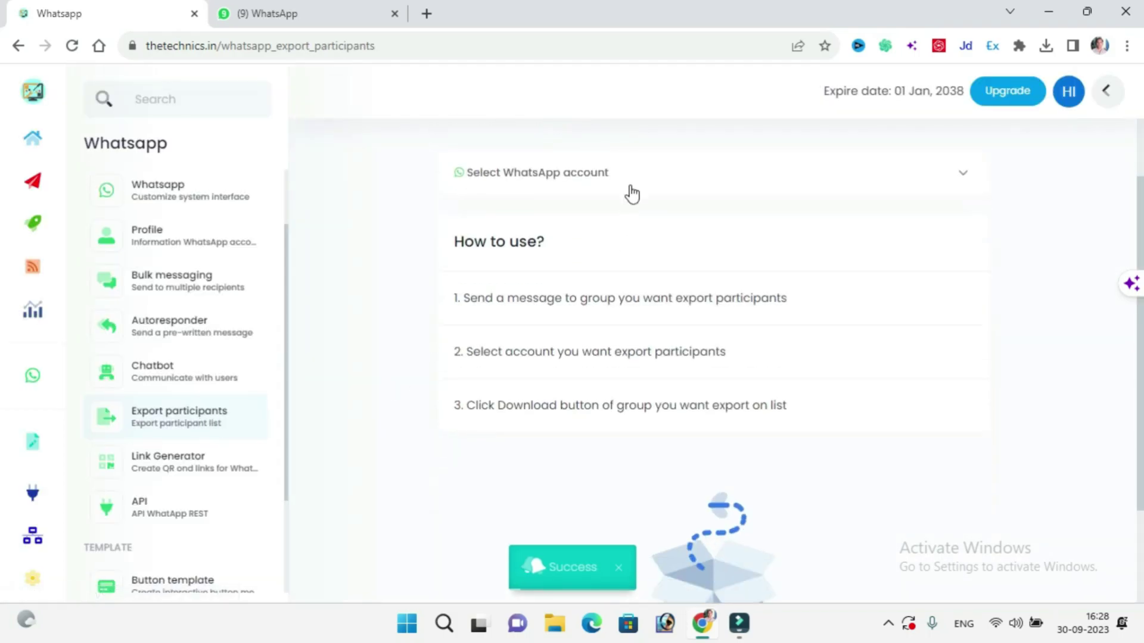
{"action": "left_click", "coordinate": [630, 177]}
{"action": "left_click", "coordinate": [573, 254]}
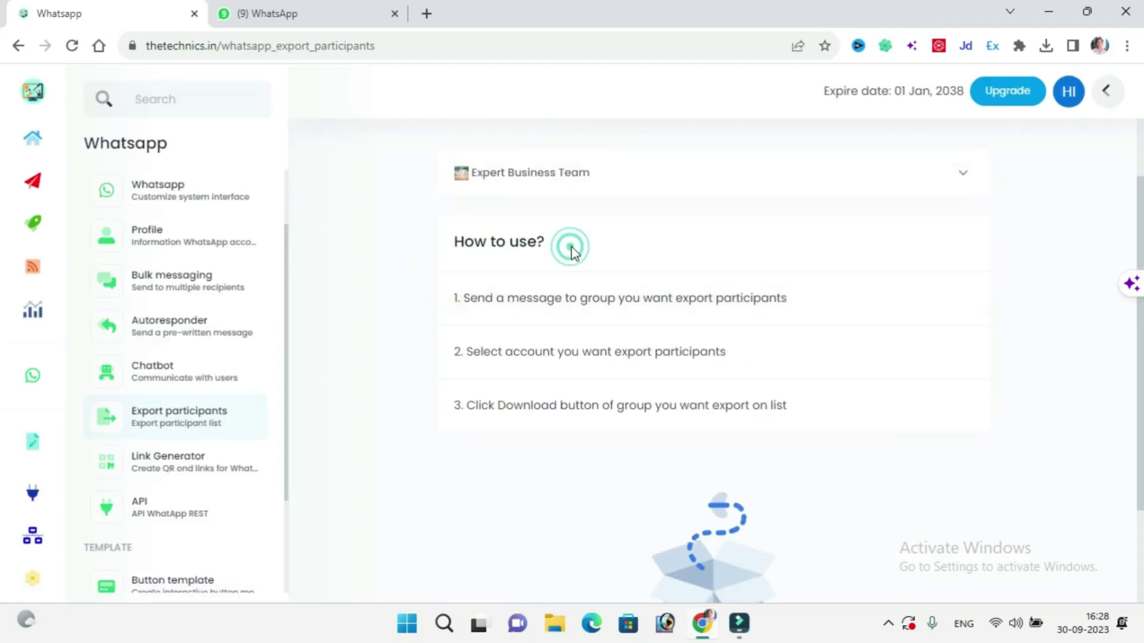
{"action": "scroll", "coordinate": [912, 395], "scroll_direction": "down", "scroll_amount": 1}
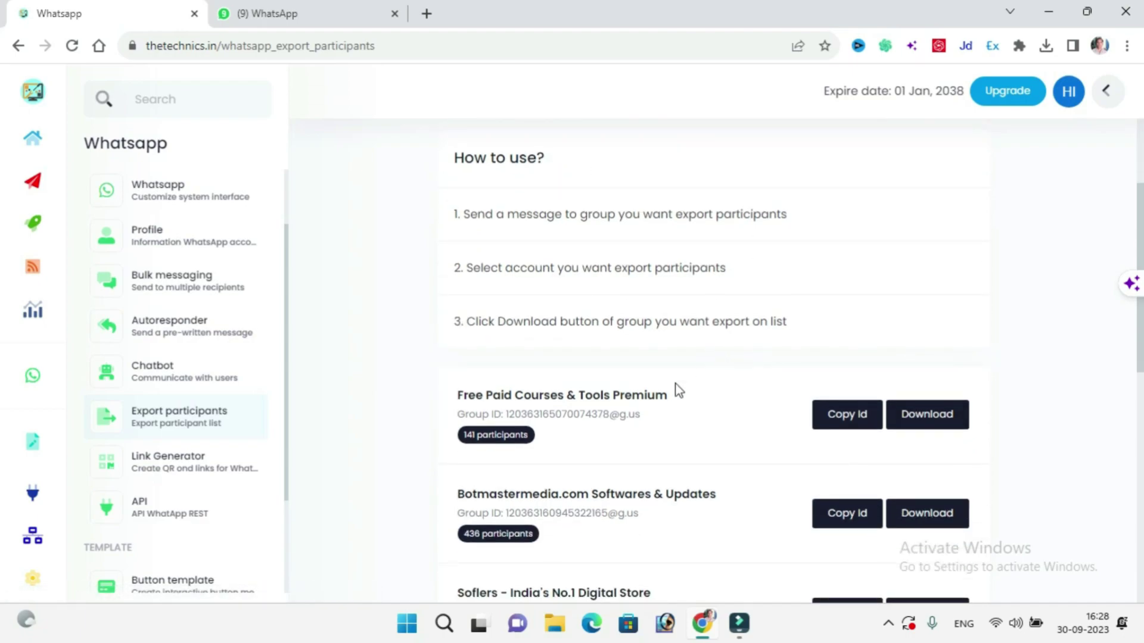
{"action": "scroll", "coordinate": [674, 388], "scroll_direction": "down", "scroll_amount": 1}
{"action": "left_click_drag", "start_coordinate": [457, 313], "coordinate": [566, 315]}
{"action": "left_click", "coordinate": [685, 317]}
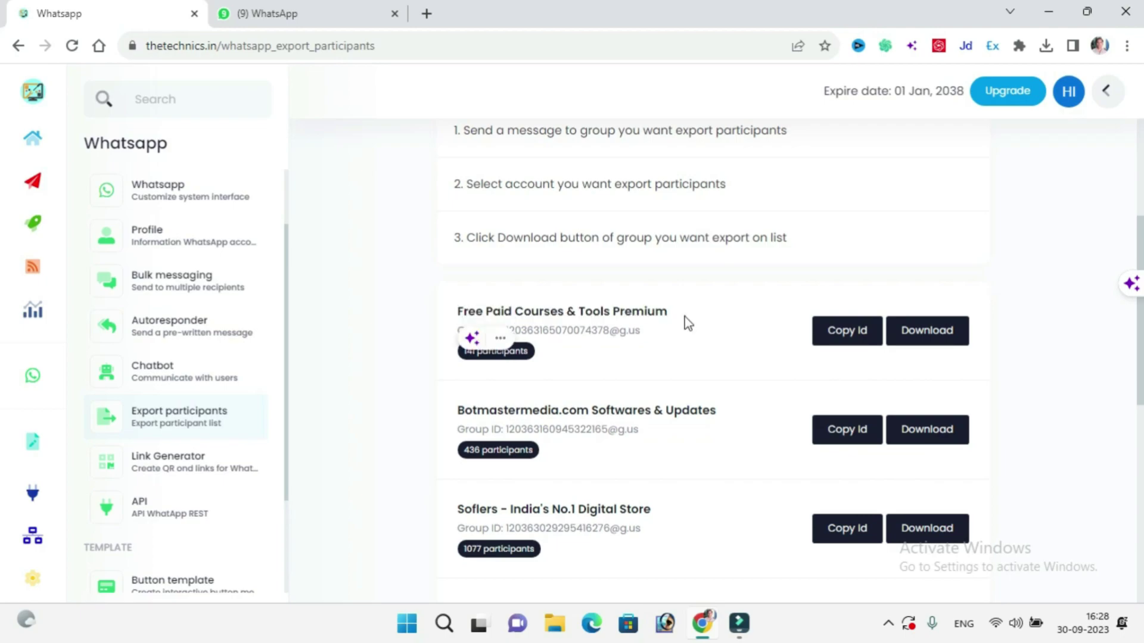
{"action": "left_click_drag", "start_coordinate": [434, 310], "coordinate": [702, 319]}
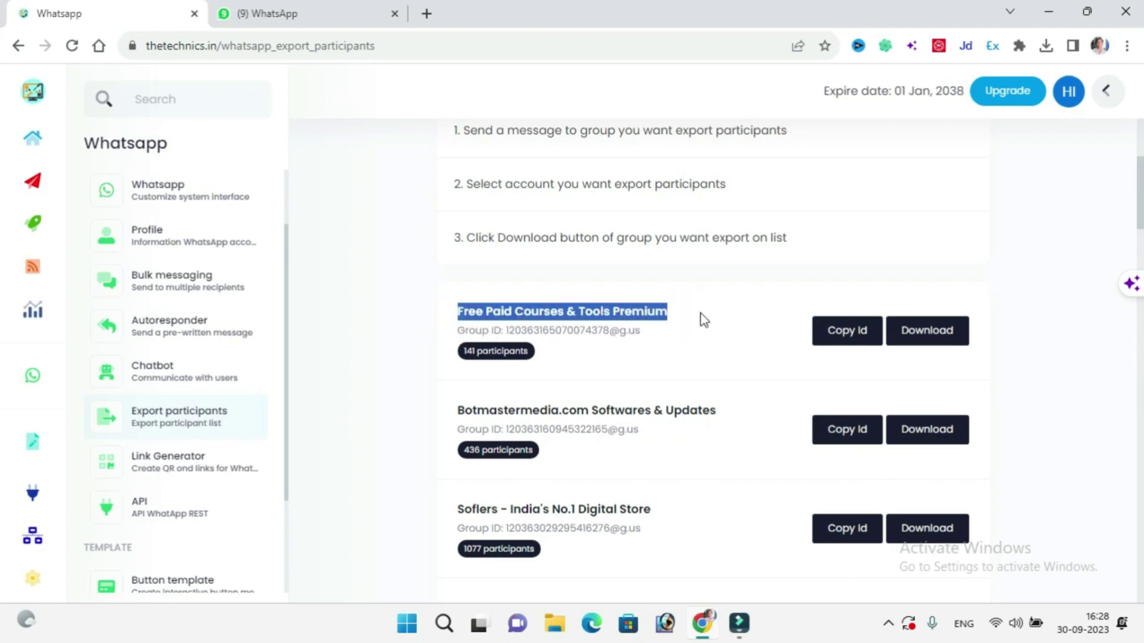
{"action": "left_click", "coordinate": [702, 319]}
{"action": "scroll", "coordinate": [651, 352], "scroll_direction": "down", "scroll_amount": 1}
{"action": "left_click_drag", "start_coordinate": [507, 320], "coordinate": [706, 331]}
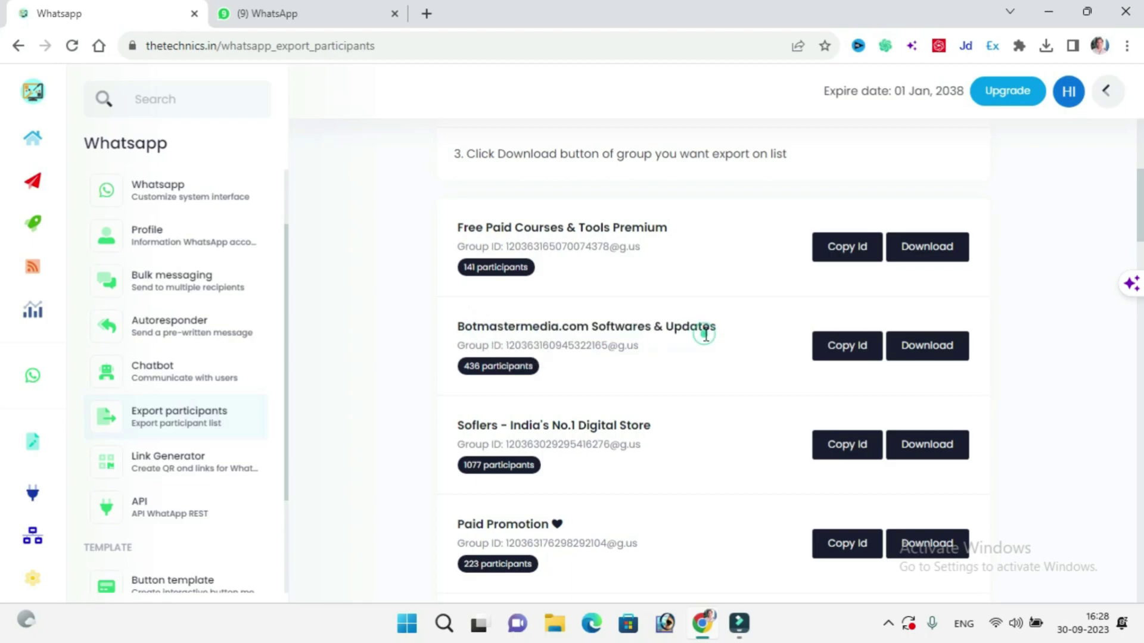
Copy the Free Paid Courses group's ID and paste it into the browser address bar
{"action": "scroll", "coordinate": [706, 335], "scroll_direction": "down", "scroll_amount": 1}
{"action": "scroll", "coordinate": [460, 340], "scroll_direction": "down", "scroll_amount": 3}
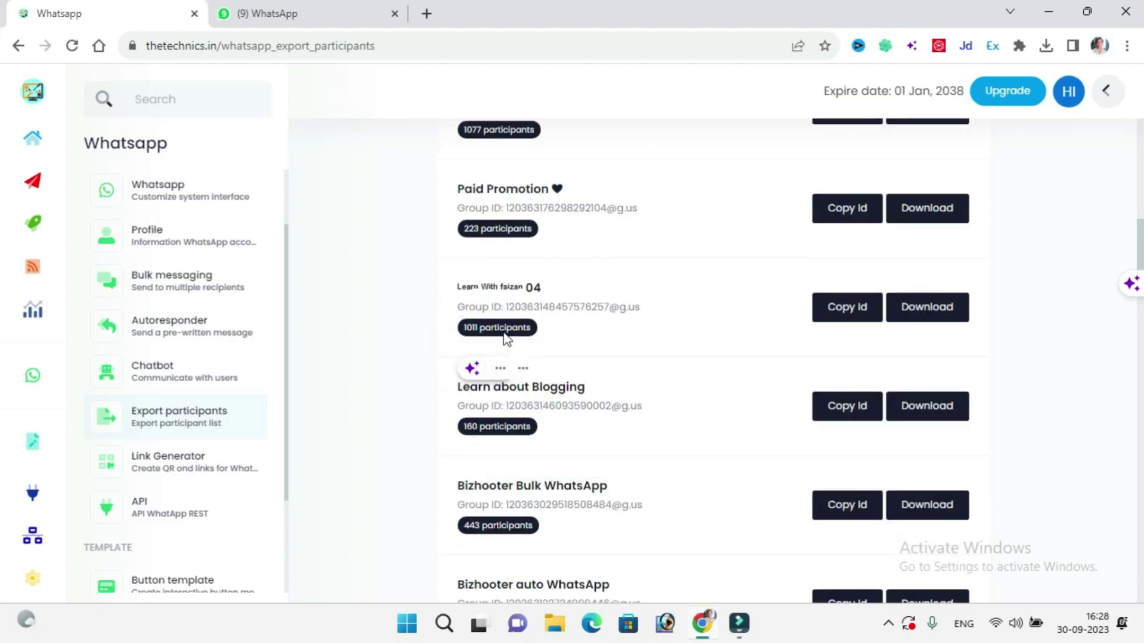
{"action": "scroll", "coordinate": [685, 388], "scroll_direction": "down", "scroll_amount": 1}
{"action": "scroll", "coordinate": [681, 393], "scroll_direction": "down", "scroll_amount": 2}
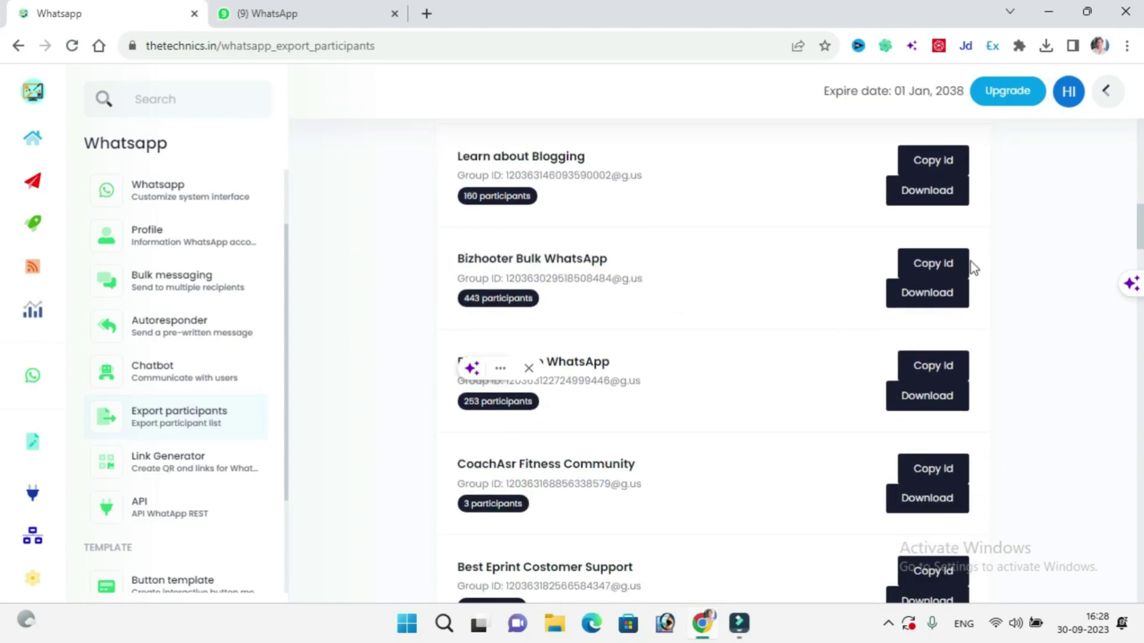
{"action": "scroll", "coordinate": [965, 272], "scroll_direction": "up", "scroll_amount": 5}
{"action": "left_click", "coordinate": [945, 238]}
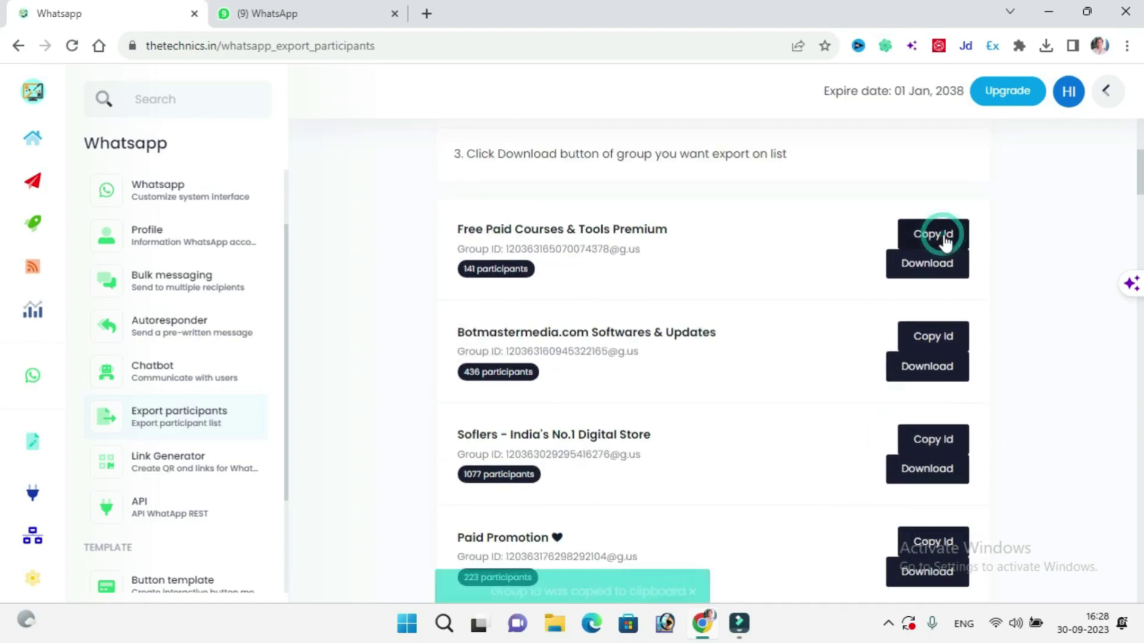
{"action": "right_click", "coordinate": [398, 47]}
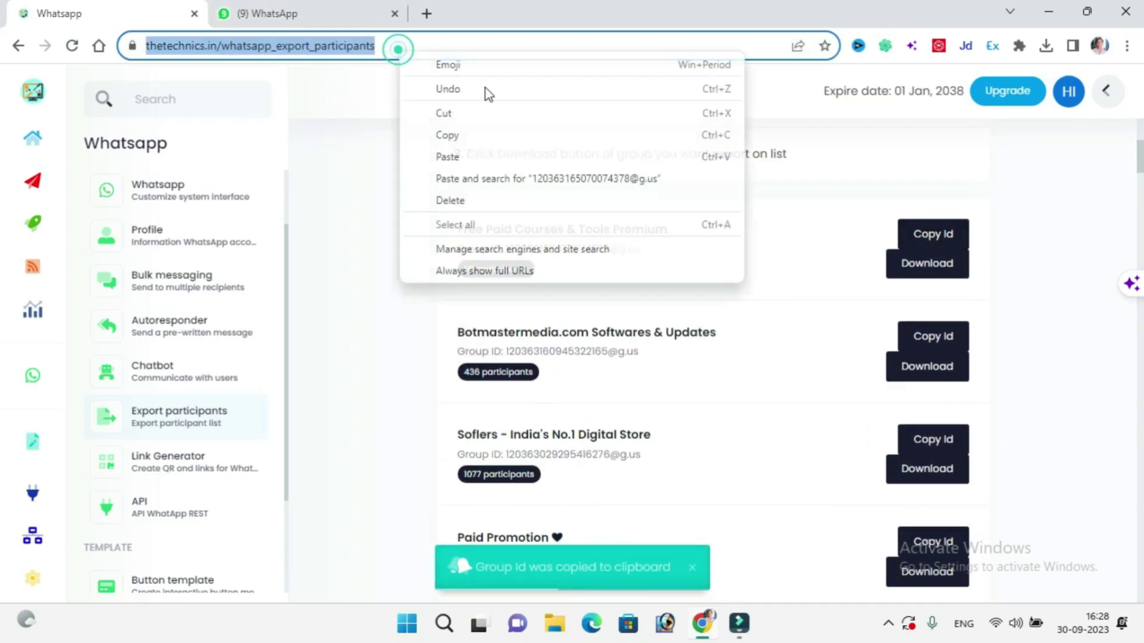
{"action": "left_click", "coordinate": [498, 157]}
Download the Always Digital group's participant list
{"action": "scroll", "coordinate": [702, 375], "scroll_direction": "down", "scroll_amount": 10}
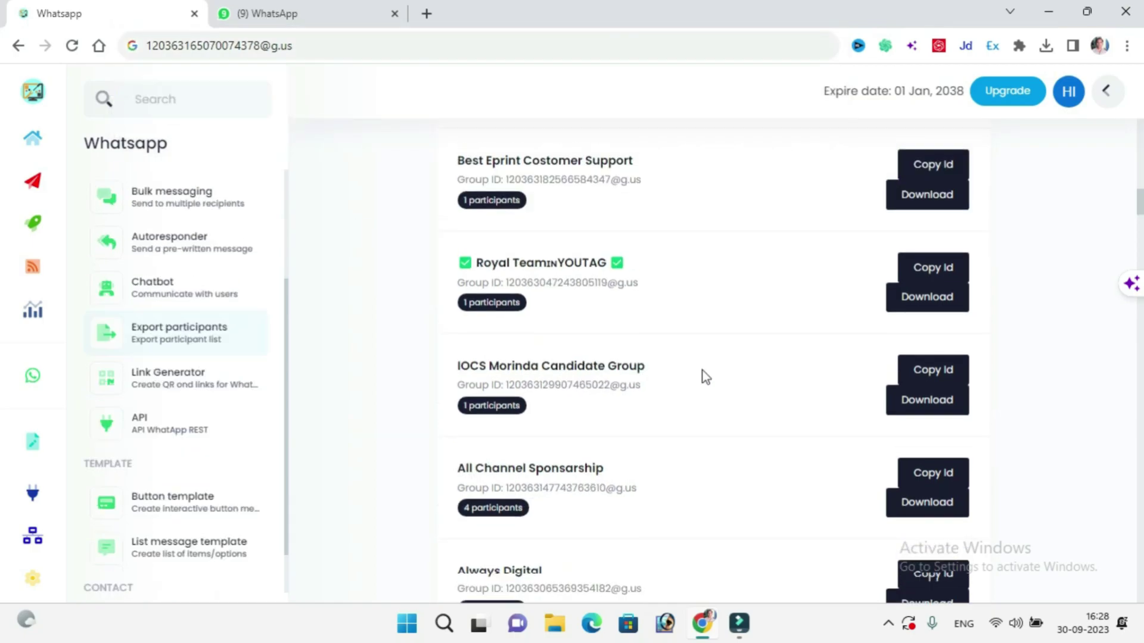
{"action": "scroll", "coordinate": [703, 378], "scroll_direction": "down", "scroll_amount": 3}
{"action": "scroll", "coordinate": [971, 393], "scroll_direction": "down", "scroll_amount": 1}
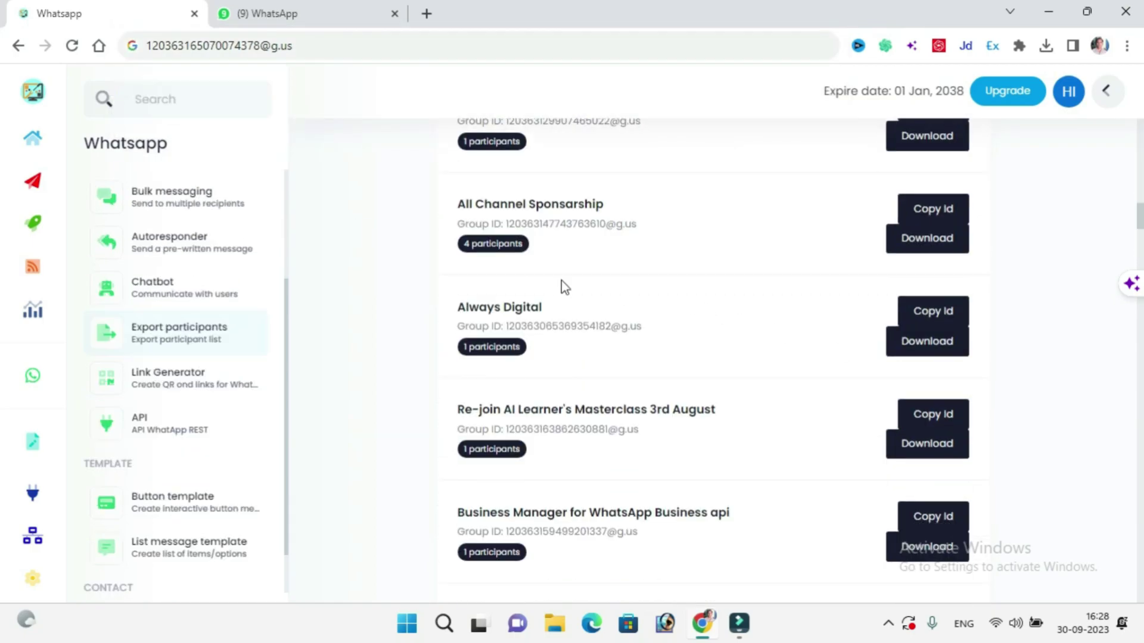
{"action": "left_click", "coordinate": [941, 342]}
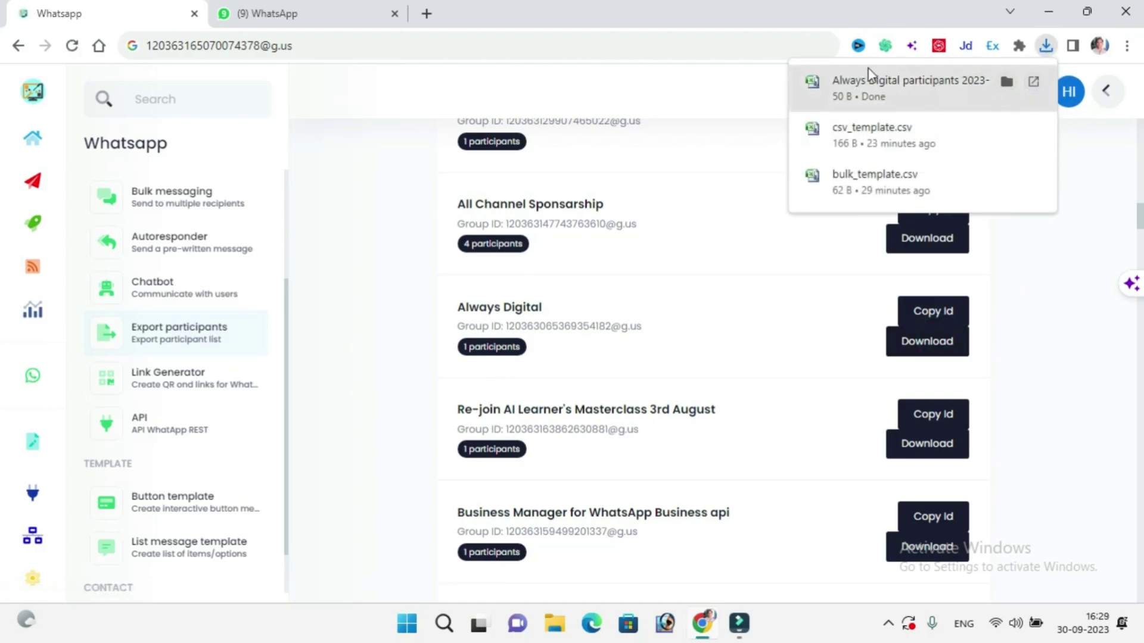
Open the Always Digital participants CSV in Excel, widen columns A and B, and close without saving
{"action": "left_click", "coordinate": [1004, 85]}
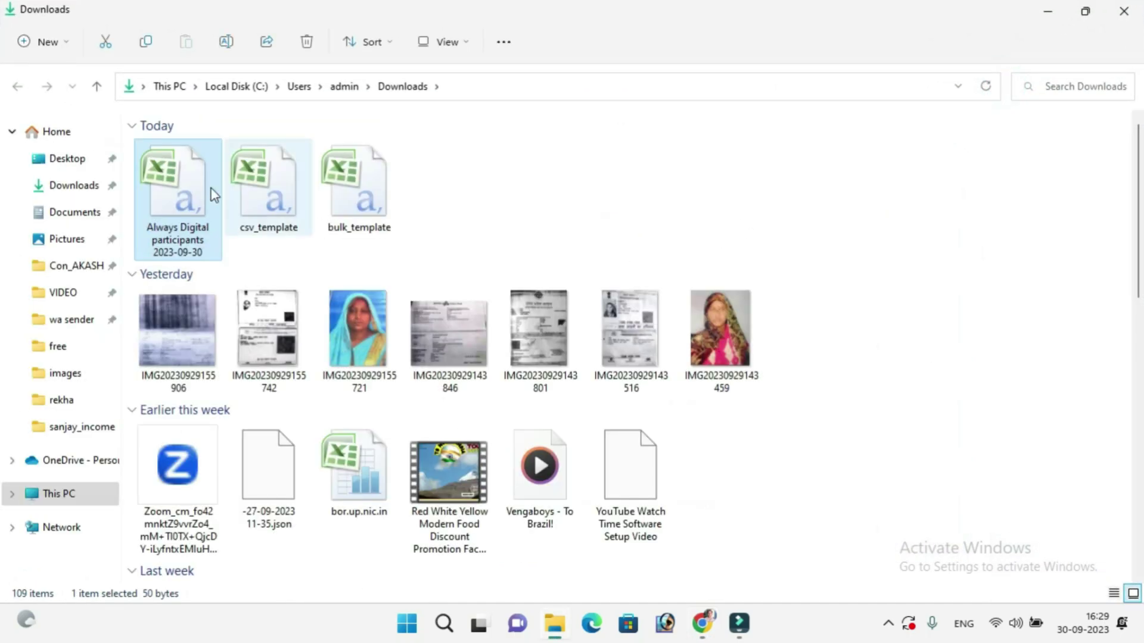
{"action": "double_click", "coordinate": [189, 191]}
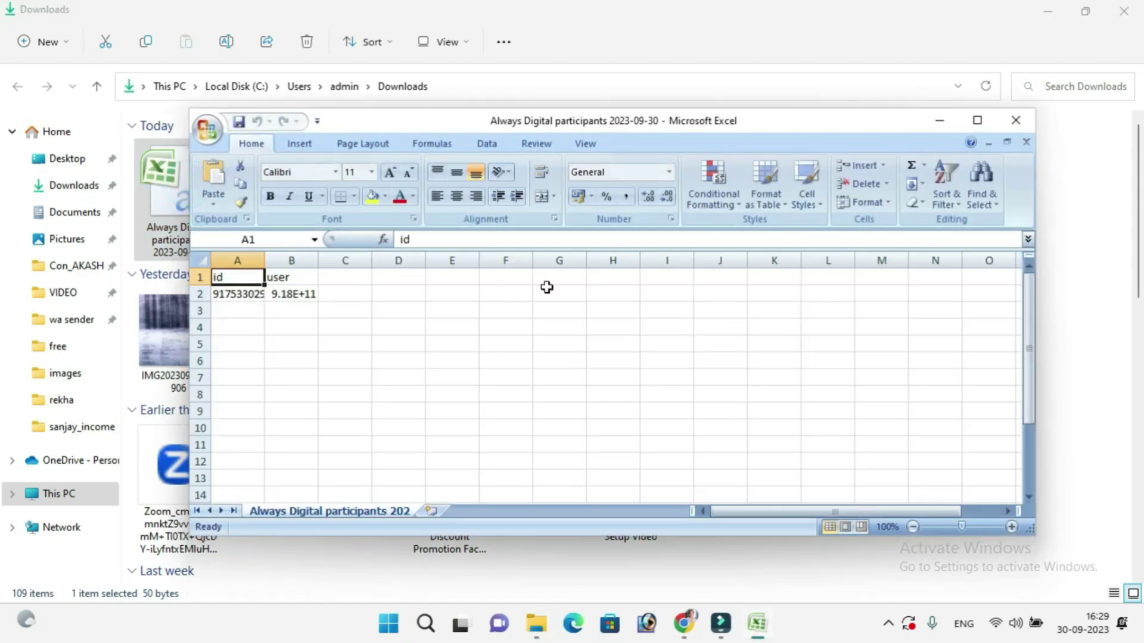
{"action": "double_click", "coordinate": [318, 261]}
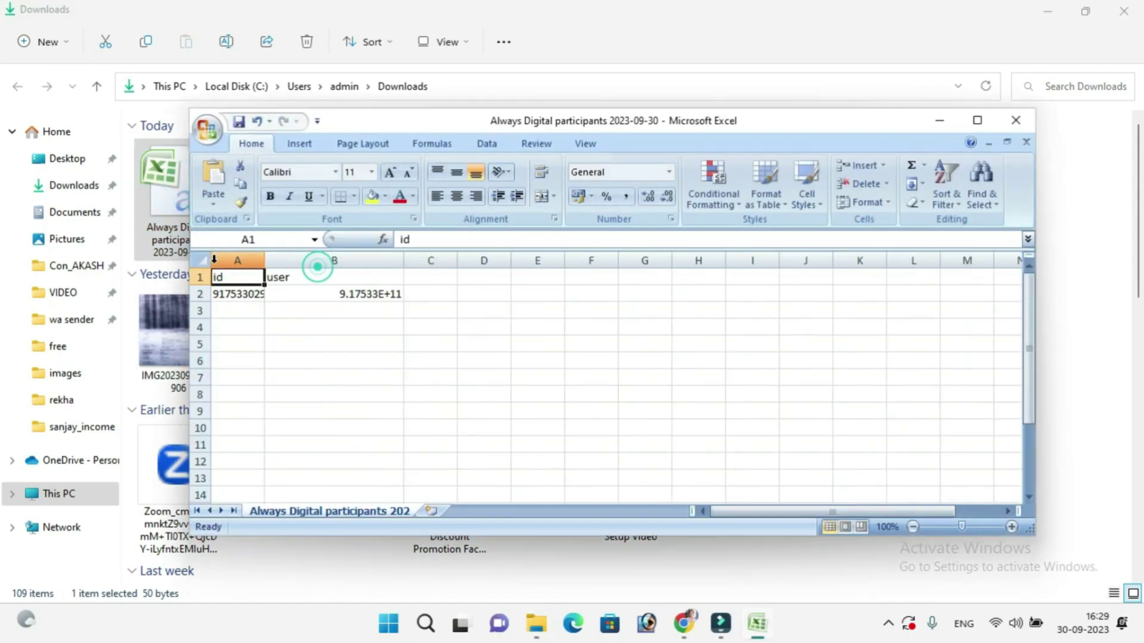
{"action": "left_click_drag", "start_coordinate": [265, 264], "coordinate": [323, 264]}
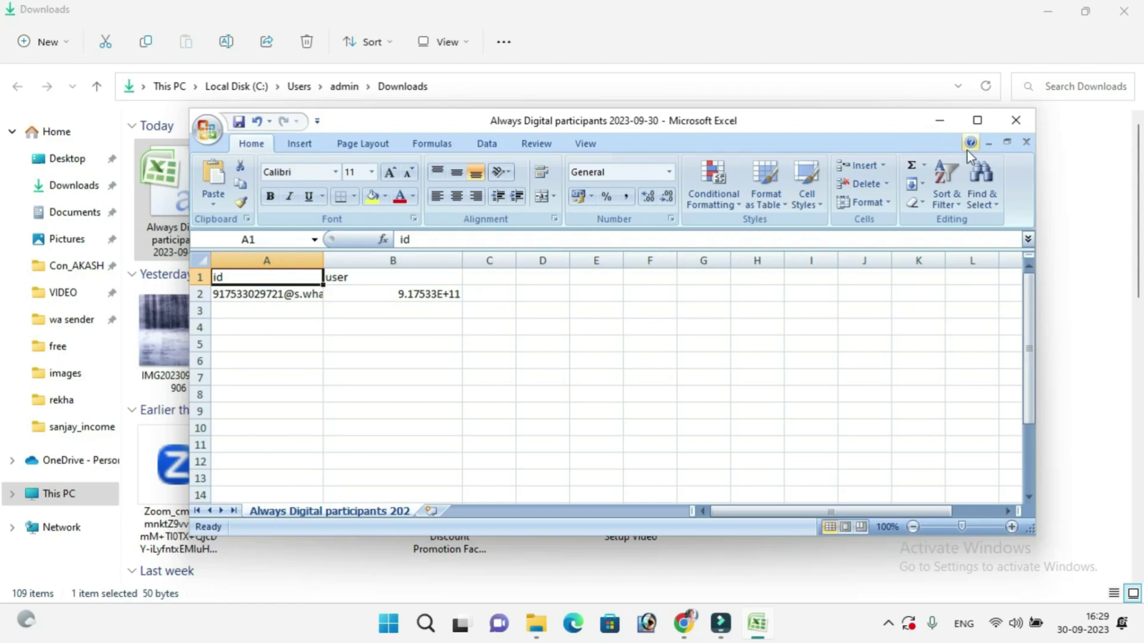
{"action": "left_click", "coordinate": [1016, 120]}
{"action": "left_click", "coordinate": [575, 351]}
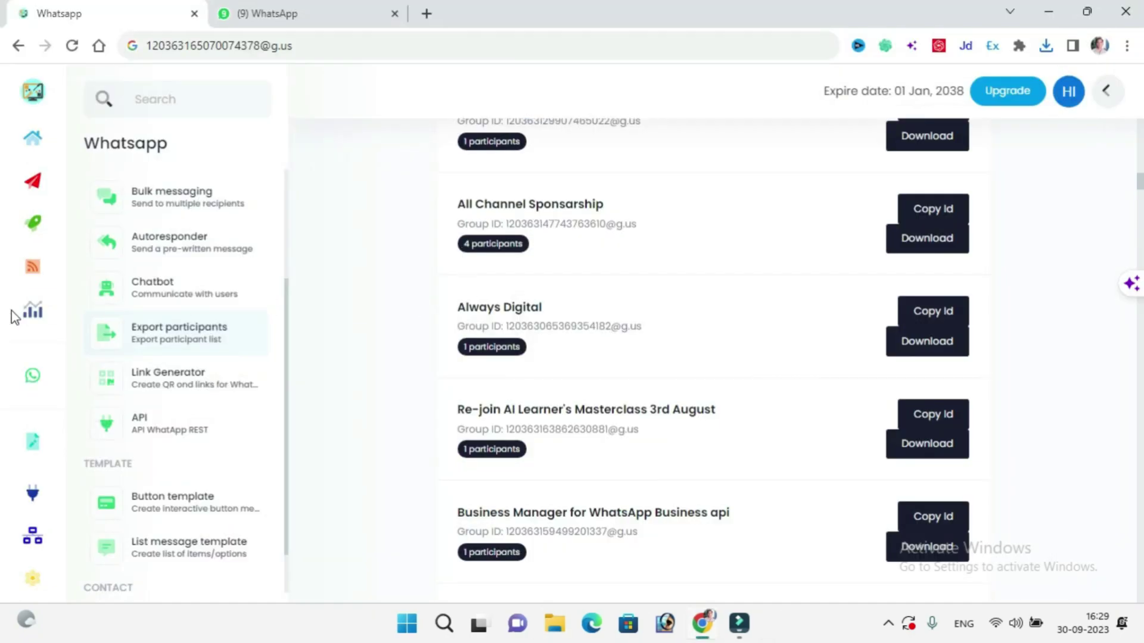
Generate a WhatsApp link for Expert Business Team with the message 'message hi'
{"action": "left_click", "coordinate": [219, 390]}
{"action": "left_click", "coordinate": [487, 265]}
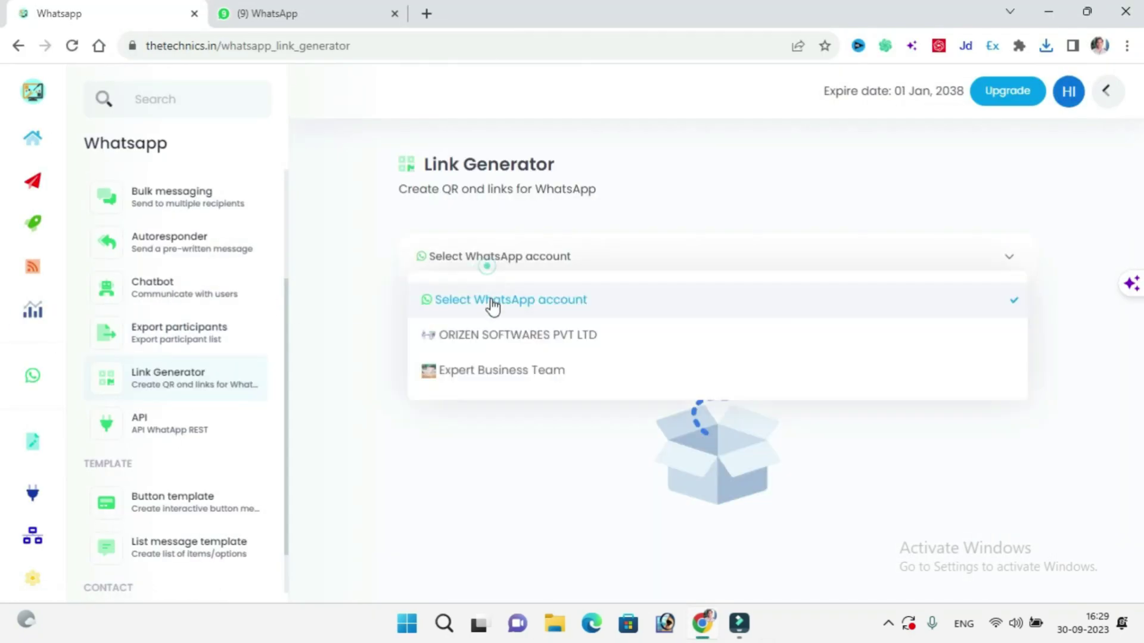
{"action": "left_click", "coordinate": [474, 371]}
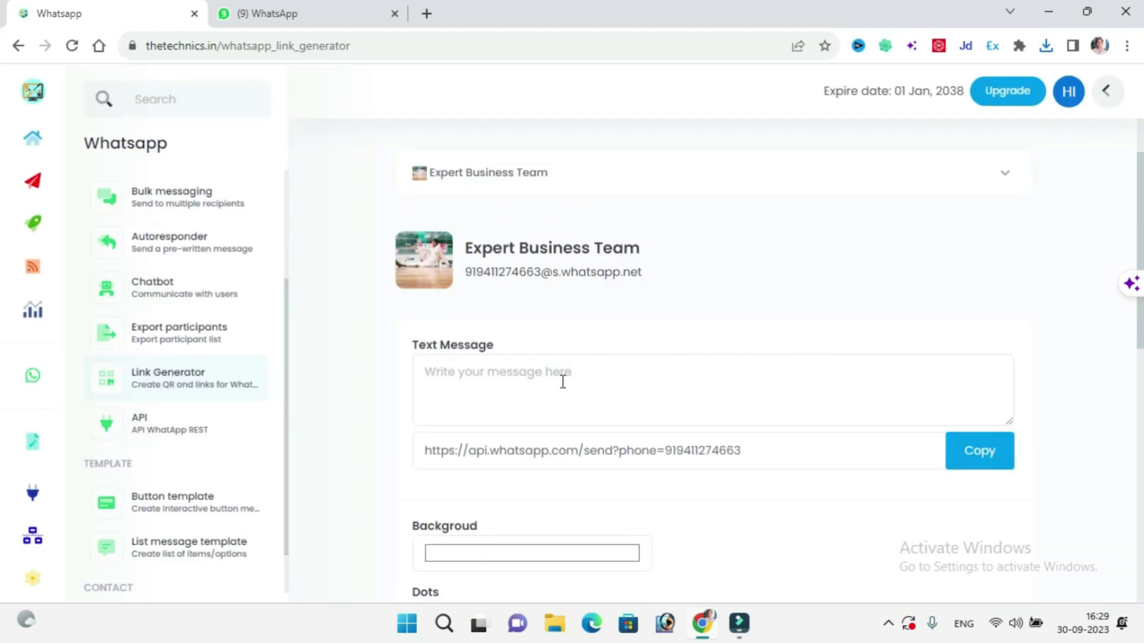
{"action": "type", "text": "mes"}
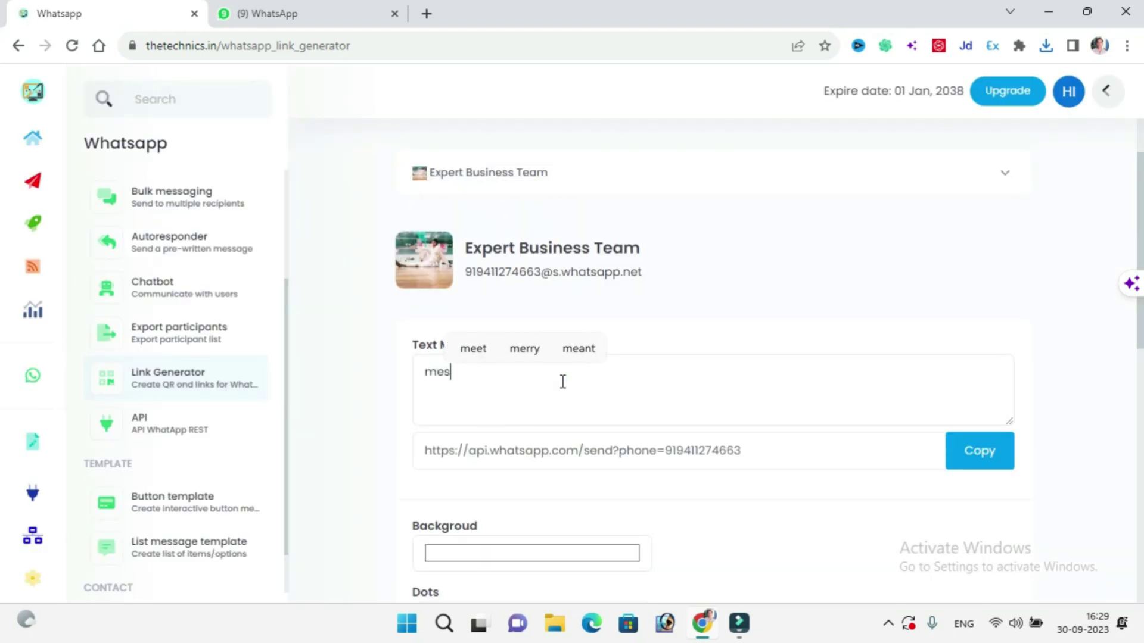
{"action": "type", "text": "sage hi"}
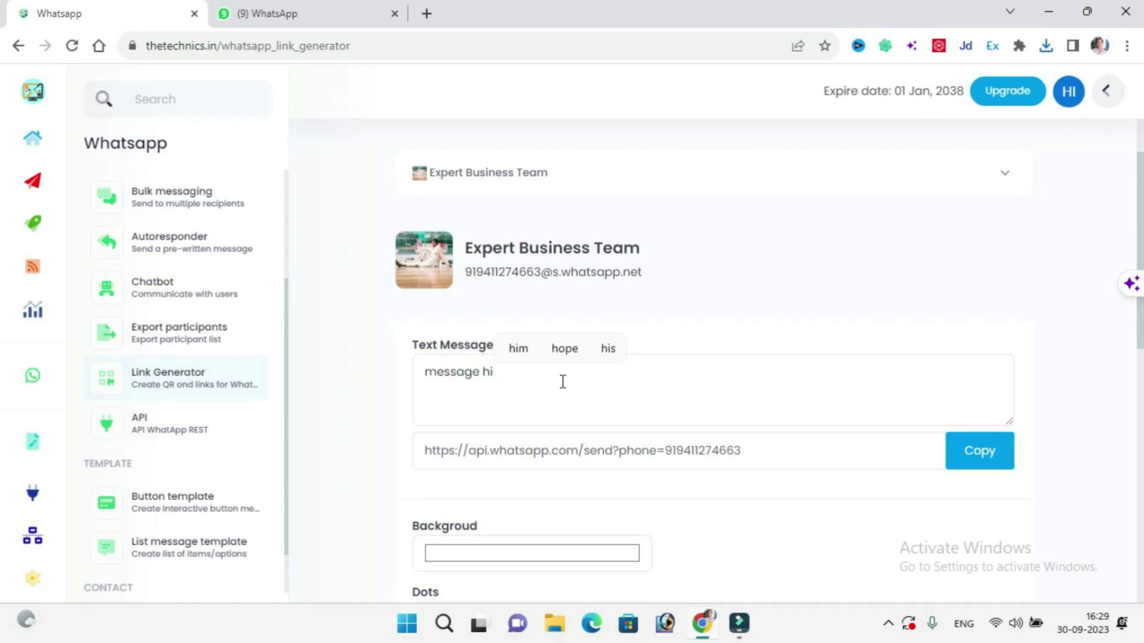
Copy the generated WhatsApp link and paste it into a new browser tab's address bar
{"action": "left_click", "coordinate": [667, 459]}
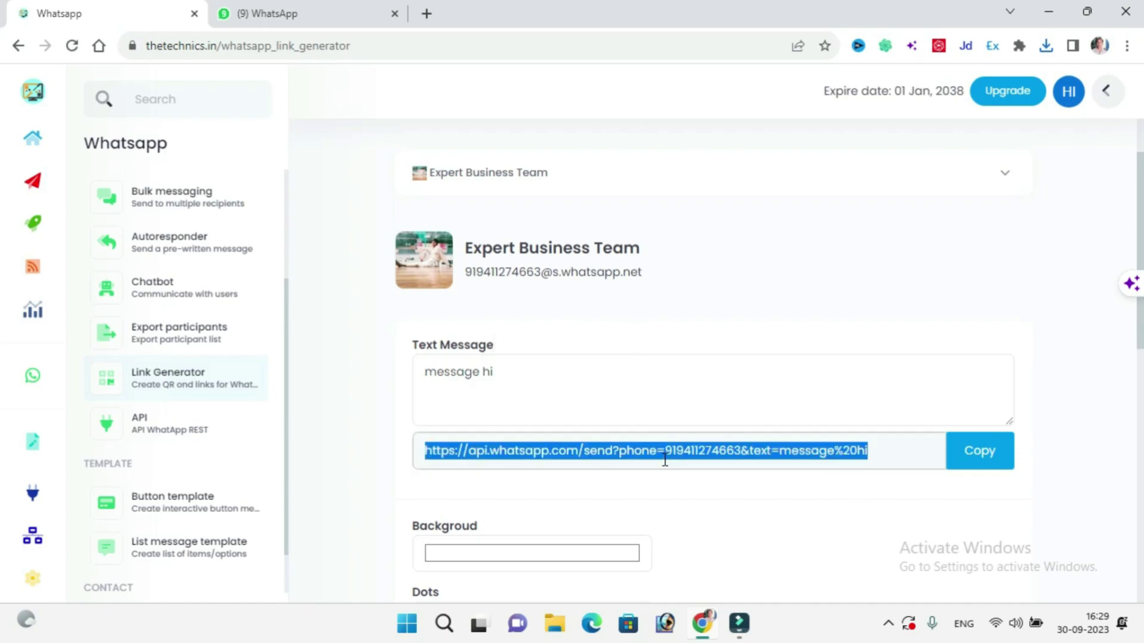
{"action": "left_click", "coordinate": [973, 463]}
{"action": "left_click", "coordinate": [866, 451]}
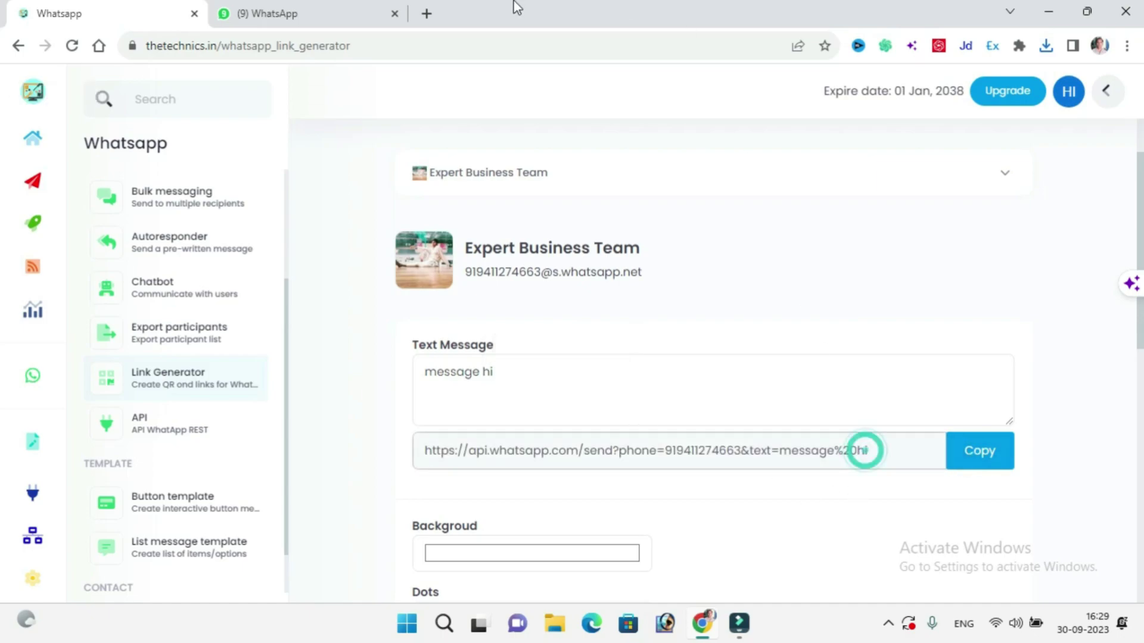
{"action": "left_click", "coordinate": [426, 13]}
{"action": "right_click", "coordinate": [451, 52]}
{"action": "left_click", "coordinate": [508, 159]}
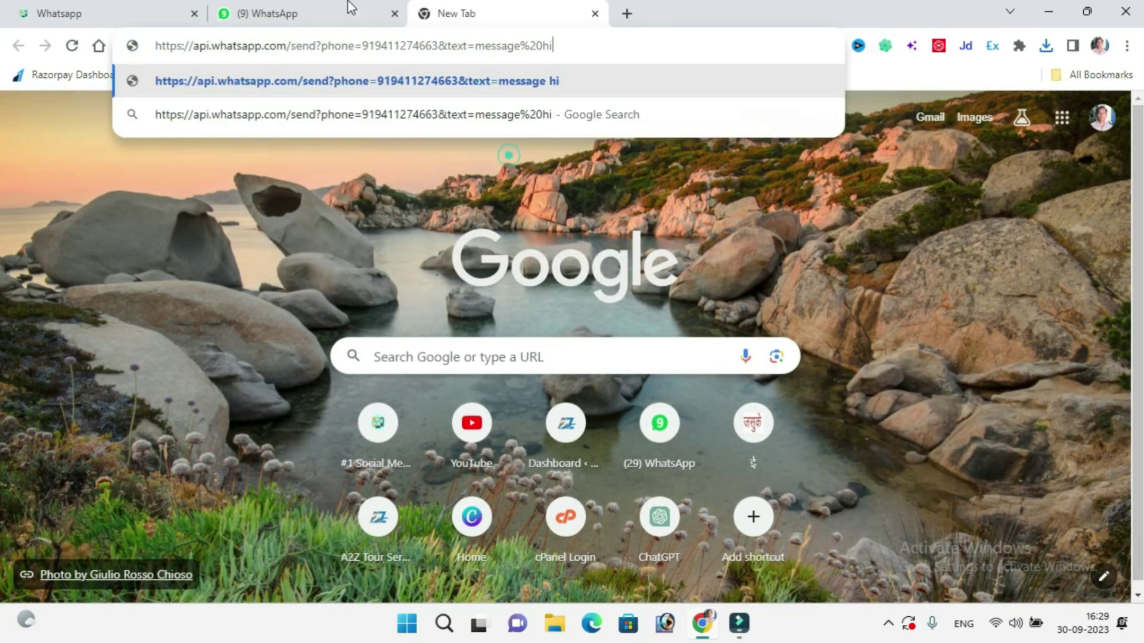
{"action": "triple_click", "coordinate": [581, 48]}
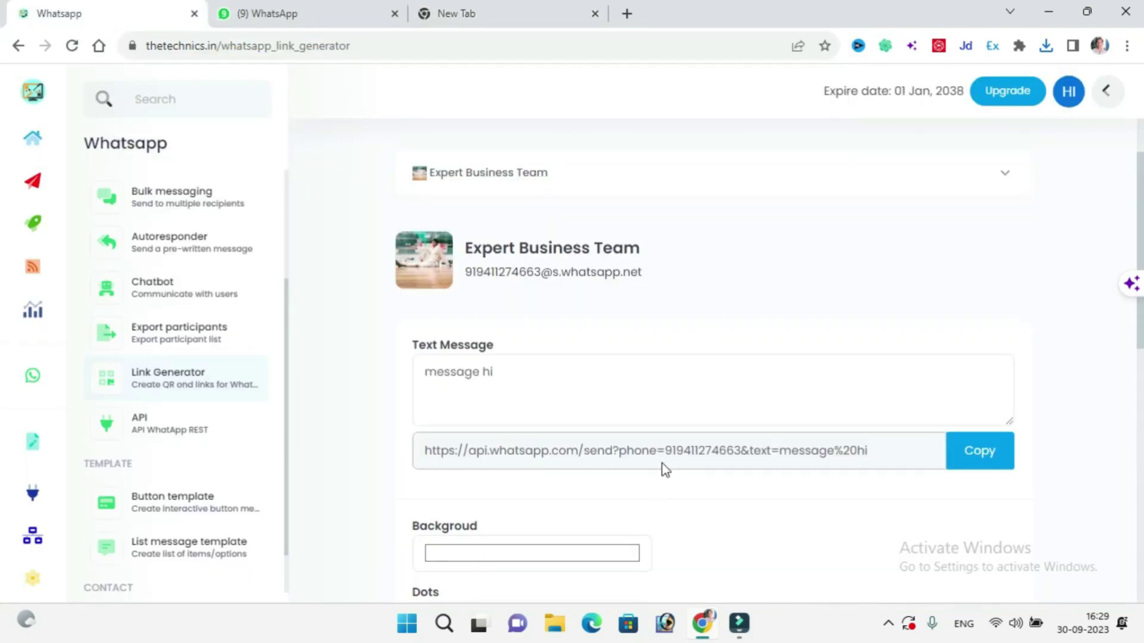
Set the QR code background colour to pure red (255,0,0) and scroll to Download QR
{"action": "left_click_drag", "start_coordinate": [428, 366], "coordinate": [516, 367]}
{"action": "scroll", "coordinate": [523, 416], "scroll_direction": "down", "scroll_amount": 4}
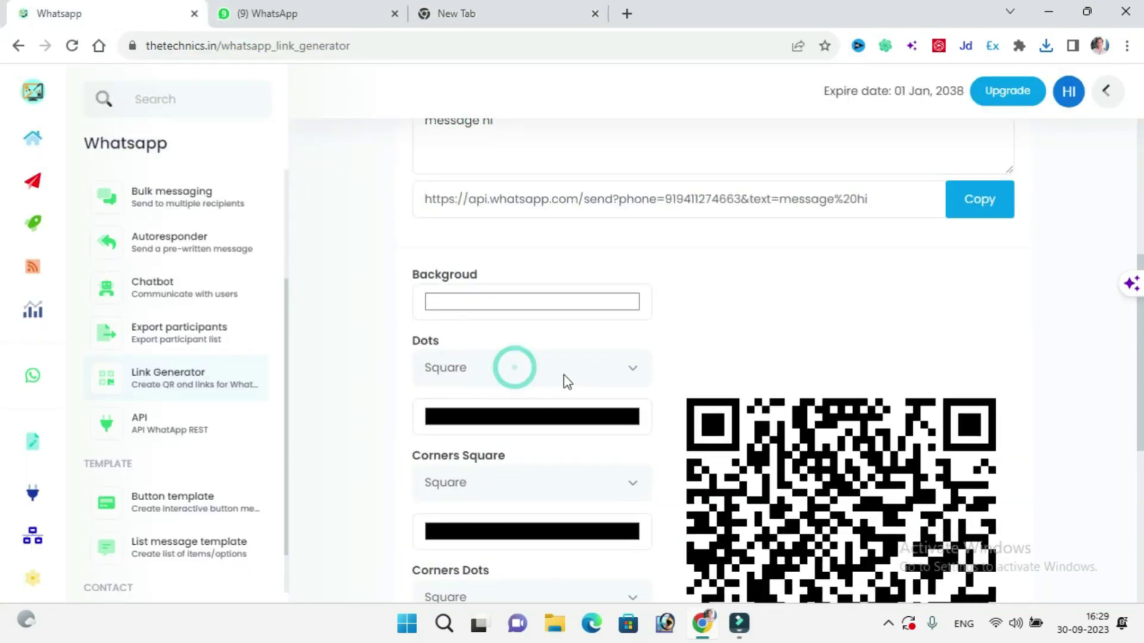
{"action": "left_click", "coordinate": [553, 303]}
{"action": "mouse_move", "coordinate": [605, 325]}
{"action": "left_mouse_down"}
{"action": "mouse_move", "coordinate": [553, 378]}
{"action": "mouse_move", "coordinate": [864, 345]}
{"action": "left_mouse_up"}
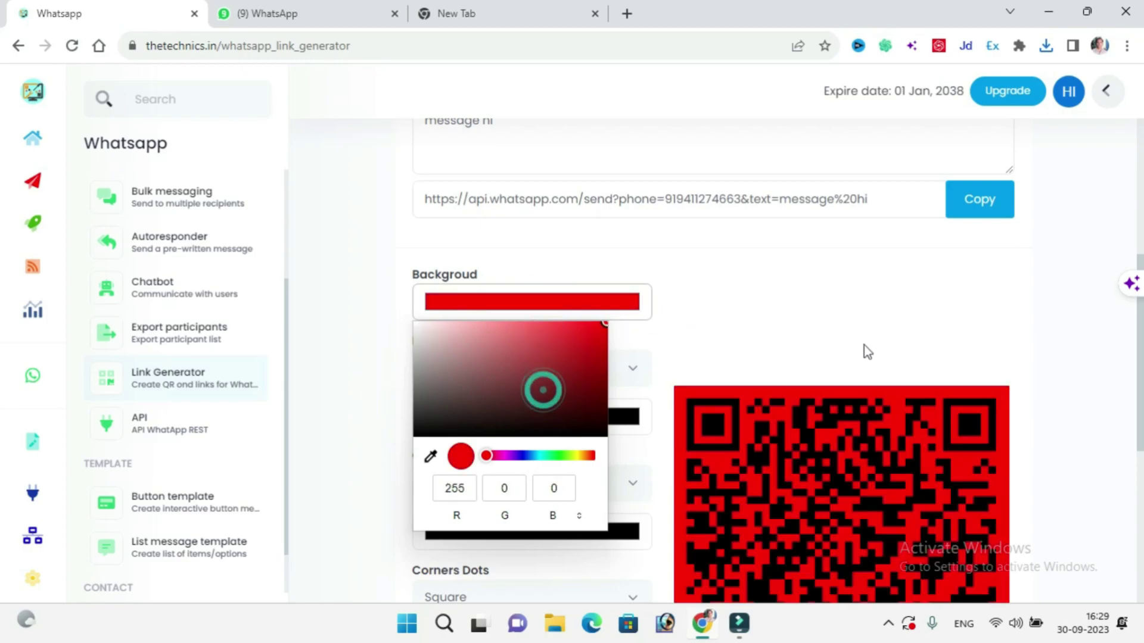
{"action": "left_click", "coordinate": [864, 345]}
{"action": "scroll", "coordinate": [848, 342], "scroll_direction": "down", "scroll_amount": 1}
{"action": "scroll", "coordinate": [849, 345], "scroll_direction": "down", "scroll_amount": 2}
{"action": "scroll", "coordinate": [817, 327], "scroll_direction": "down", "scroll_amount": 2}
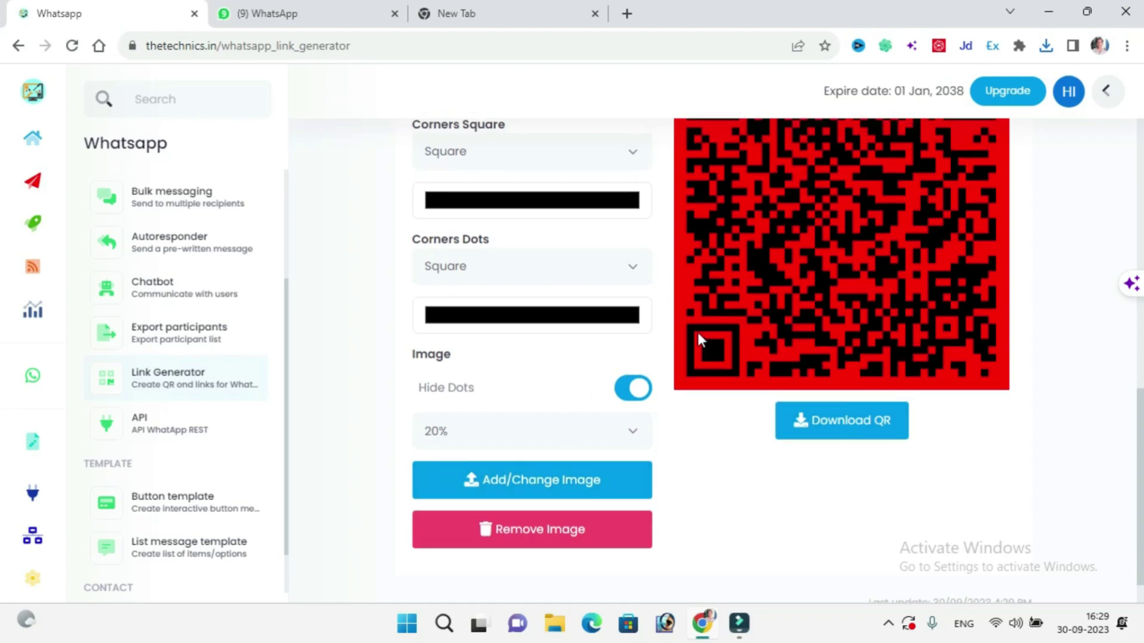
{"action": "scroll", "coordinate": [698, 333], "scroll_direction": "up", "scroll_amount": 5}
{"action": "scroll", "coordinate": [738, 260], "scroll_direction": "down", "scroll_amount": 5}
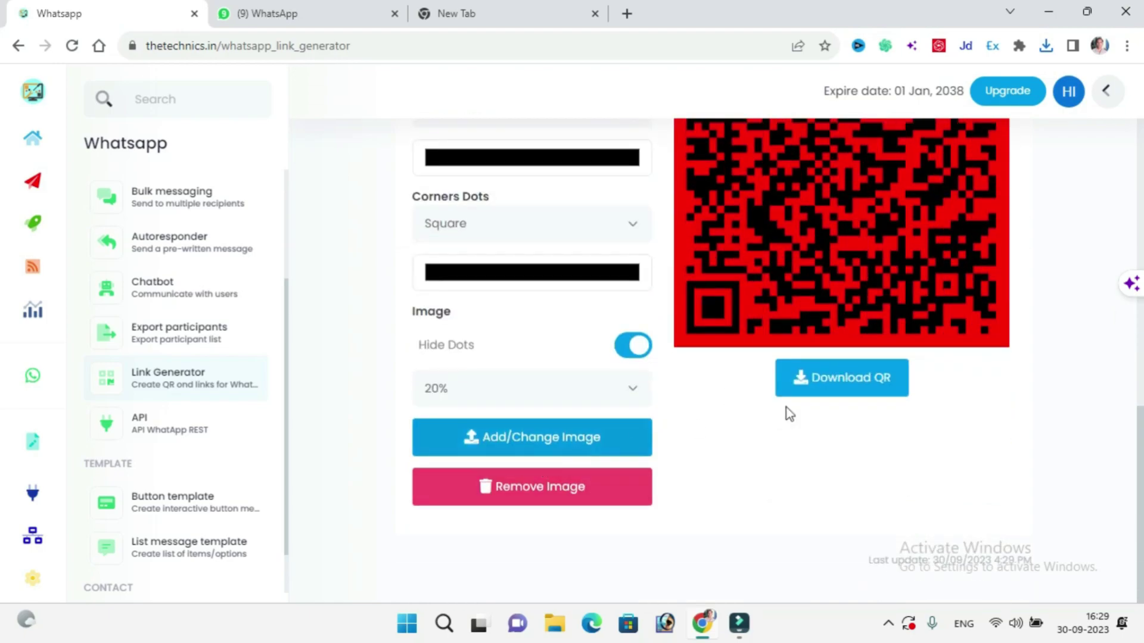
Browse the API docs for Get QR Code, Set Receiving Webhook and Reboot Instance, highlighting instance_id and access_token
{"action": "left_click", "coordinate": [218, 434]}
{"action": "scroll", "coordinate": [605, 362], "scroll_direction": "up", "scroll_amount": 4}
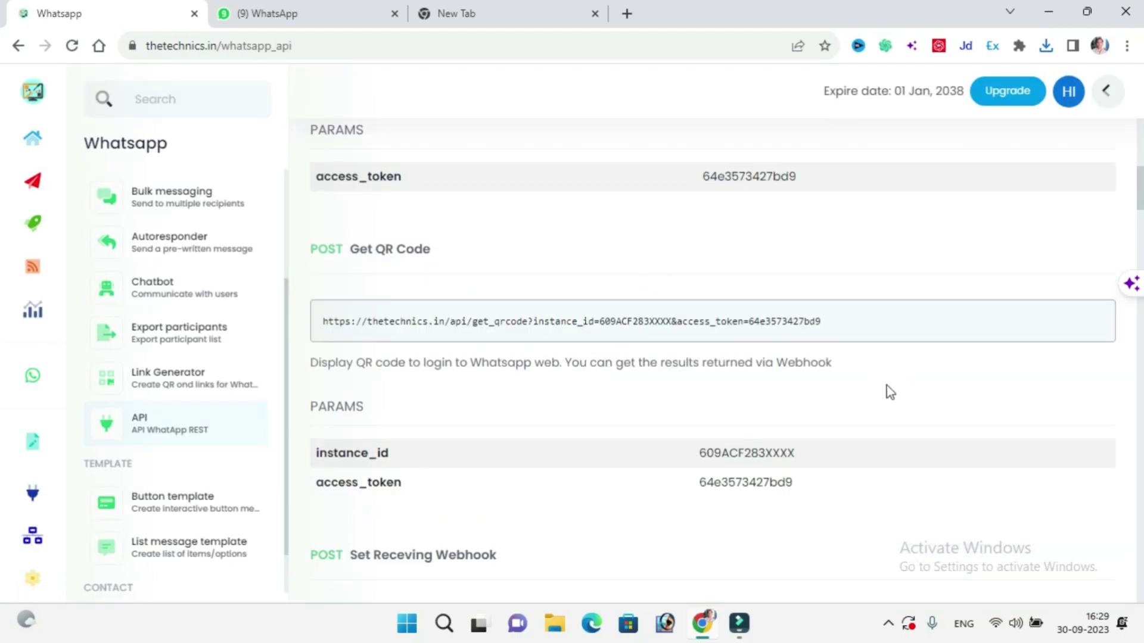
{"action": "scroll", "coordinate": [813, 393], "scroll_direction": "down", "scroll_amount": 4}
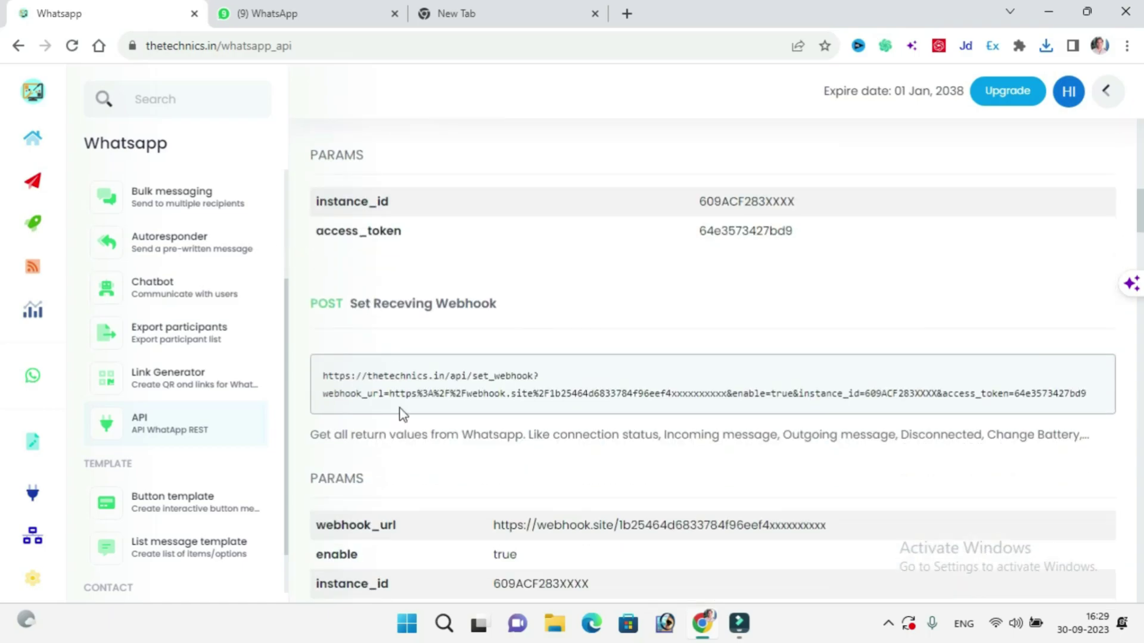
{"action": "scroll", "coordinate": [417, 390], "scroll_direction": "down", "scroll_amount": 3}
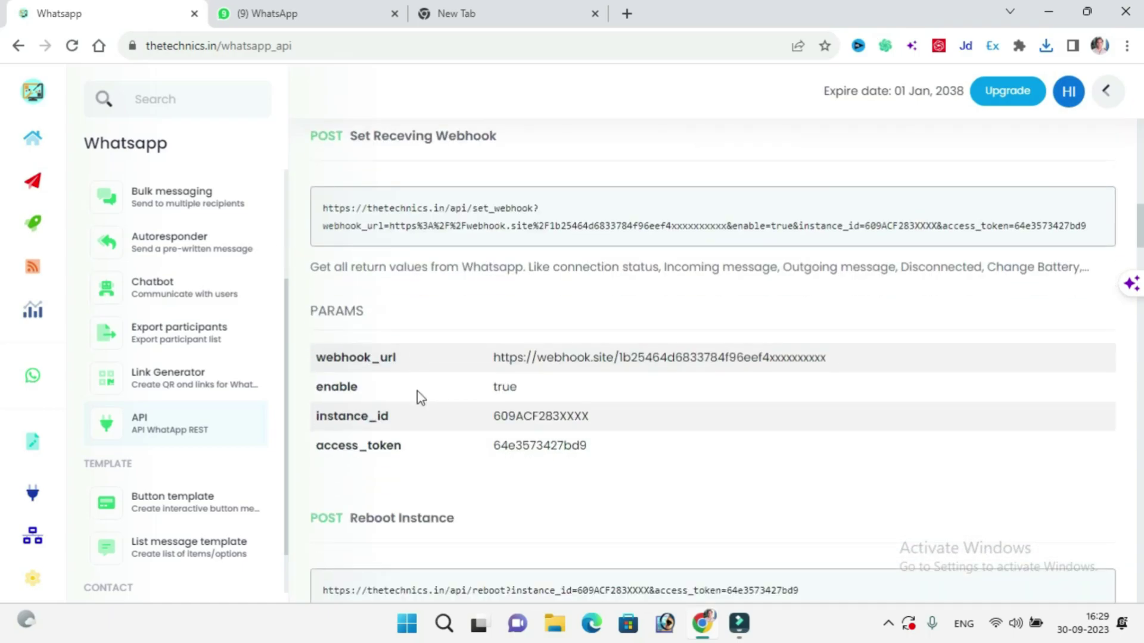
{"action": "mouse_move", "coordinate": [311, 411]}
{"action": "left_mouse_down"}
{"action": "mouse_move", "coordinate": [591, 418]}
{"action": "mouse_move", "coordinate": [404, 401]}
{"action": "left_mouse_up"}
{"action": "left_click", "coordinate": [608, 416]}
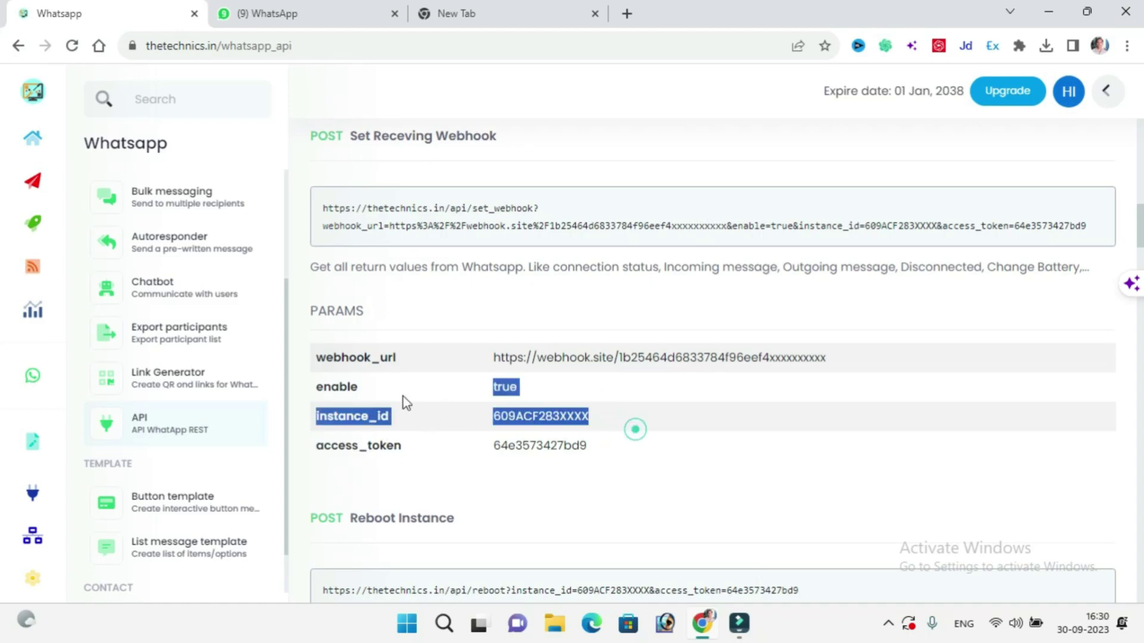
{"action": "left_click", "coordinate": [645, 417]}
{"action": "scroll", "coordinate": [649, 417], "scroll_direction": "down", "scroll_amount": 6}
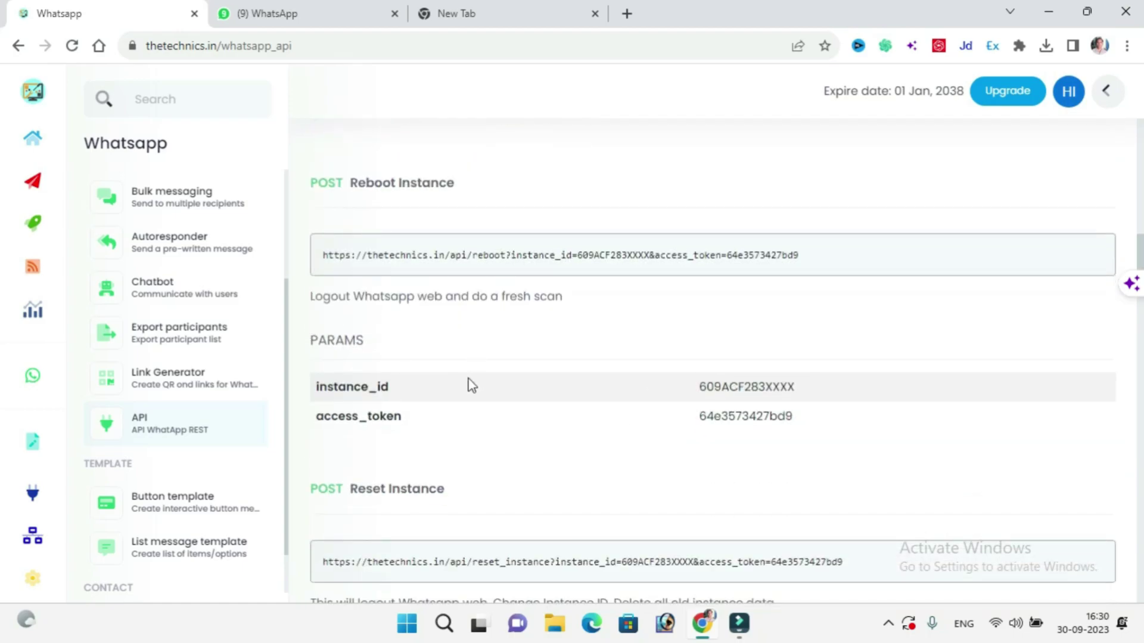
{"action": "left_click_drag", "start_coordinate": [701, 417], "coordinate": [810, 434]}
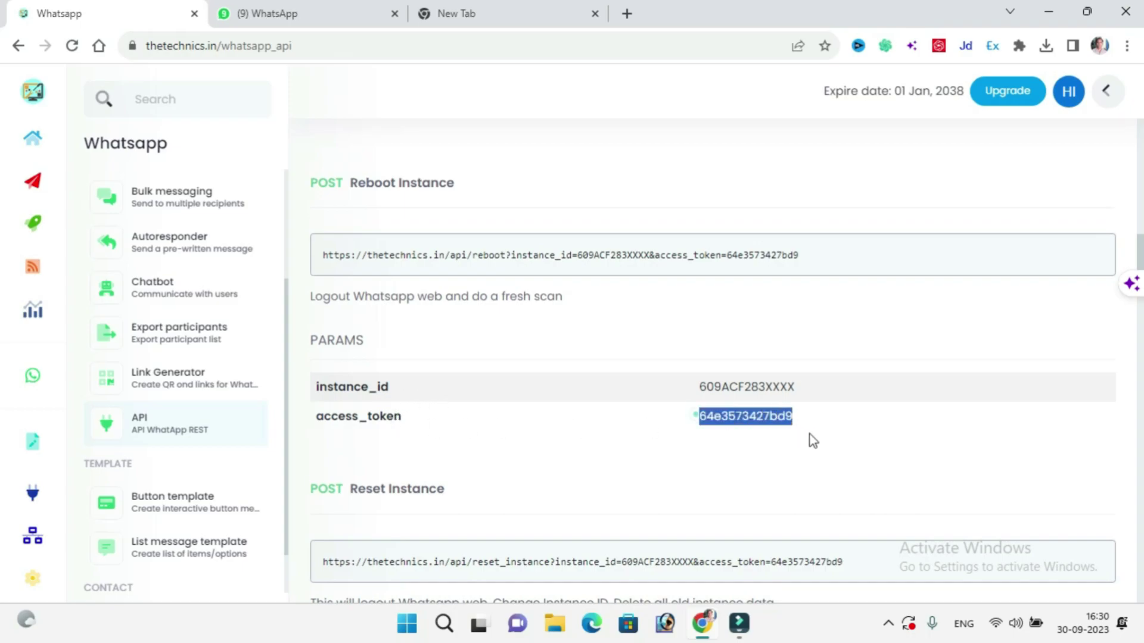
{"action": "left_click", "coordinate": [834, 432]}
{"action": "scroll", "coordinate": [189, 423], "scroll_direction": "down", "scroll_amount": 1}
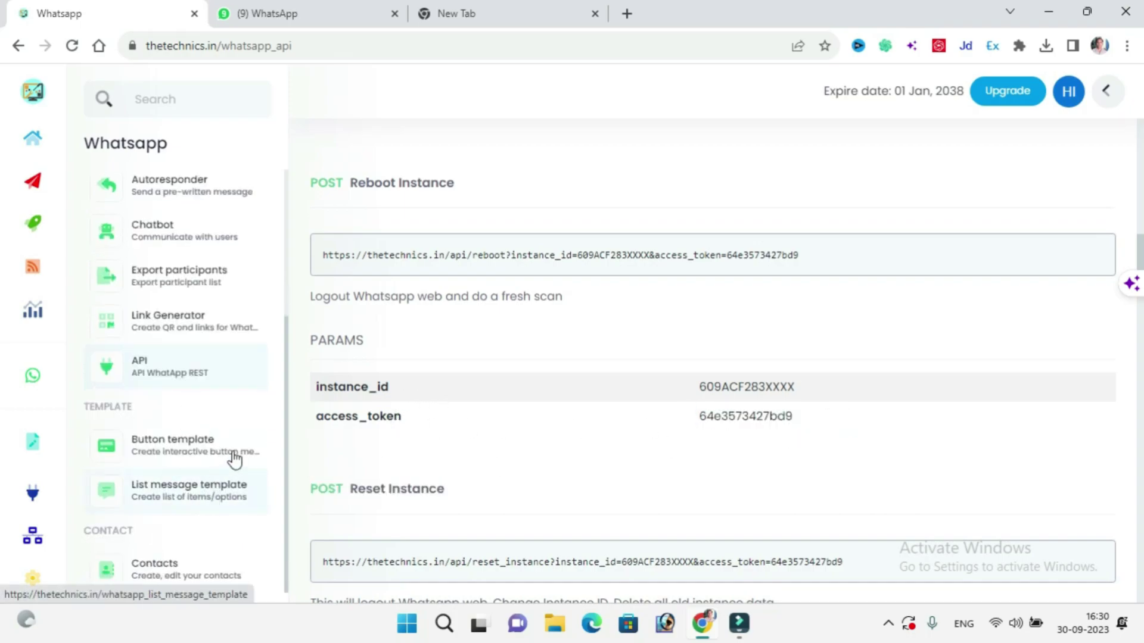
Open a new button template form, look at its main description, then switch to List message templates
{"action": "left_click", "coordinate": [181, 449]}
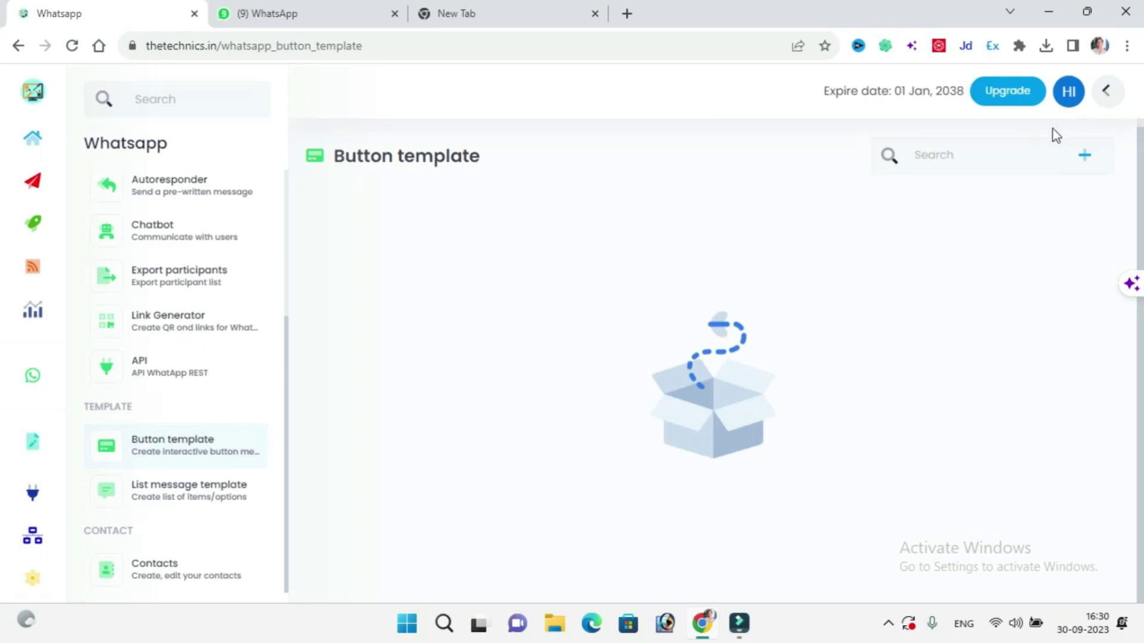
{"action": "left_click", "coordinate": [1084, 155]}
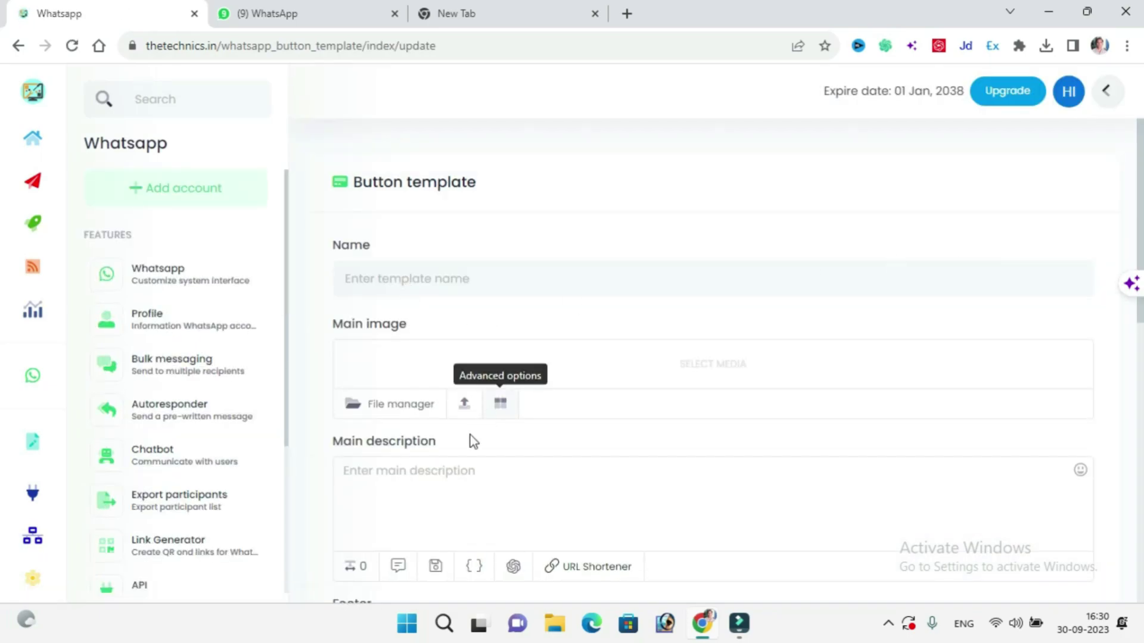
{"action": "left_click", "coordinate": [466, 483]}
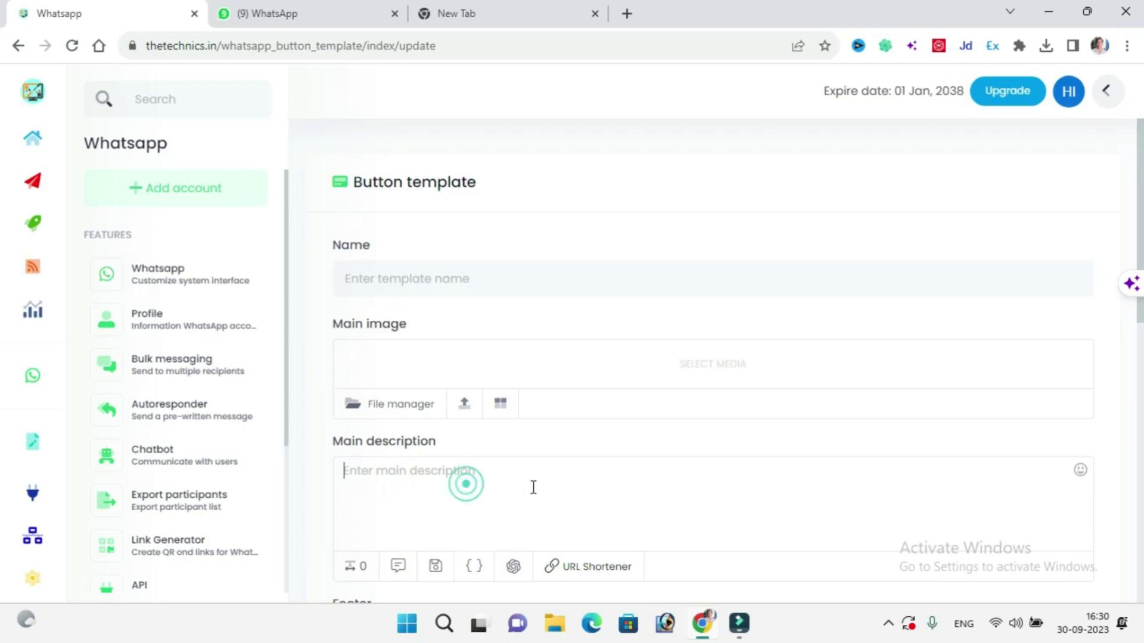
{"action": "left_click", "coordinate": [492, 479]}
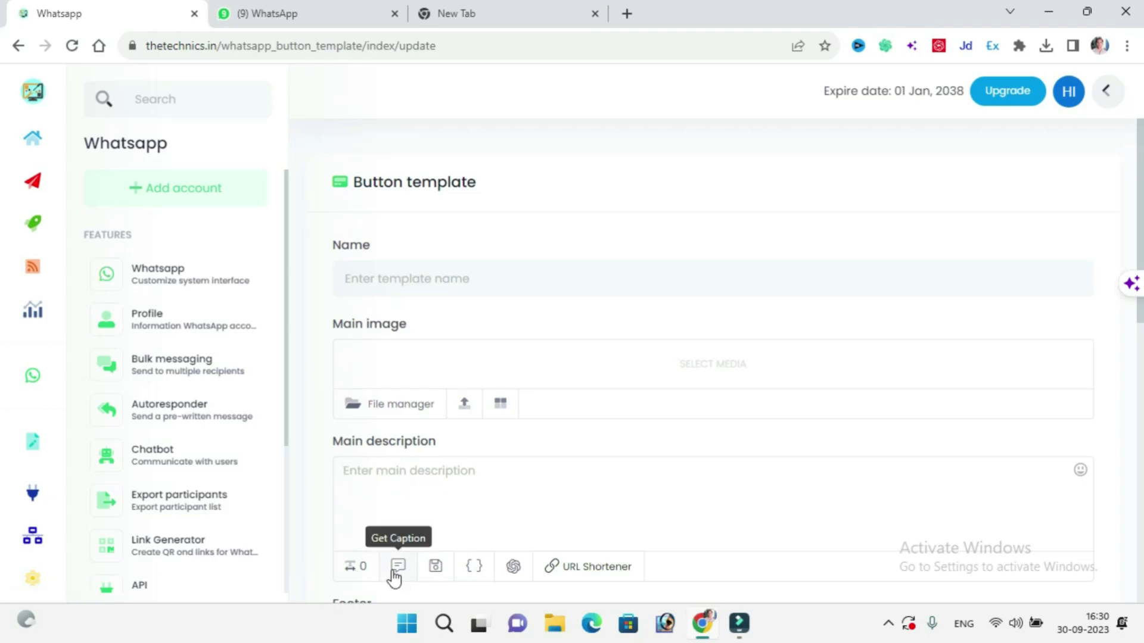
{"action": "scroll", "coordinate": [204, 468], "scroll_direction": "down", "scroll_amount": 2}
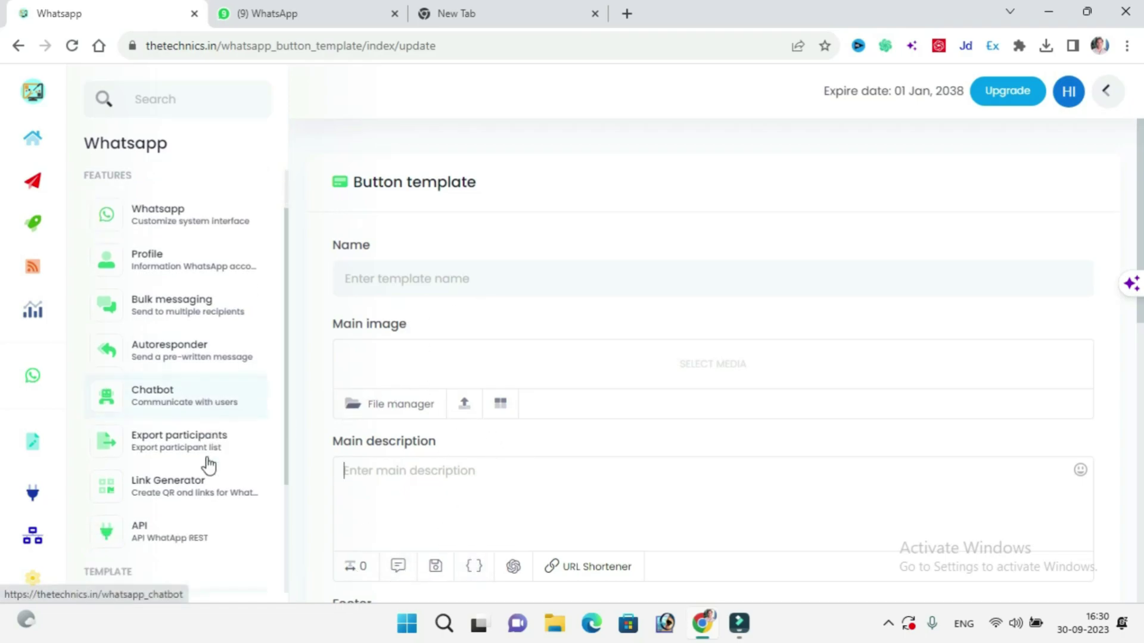
{"action": "scroll", "coordinate": [184, 483], "scroll_direction": "down", "scroll_amount": 3}
{"action": "left_click", "coordinate": [155, 497]}
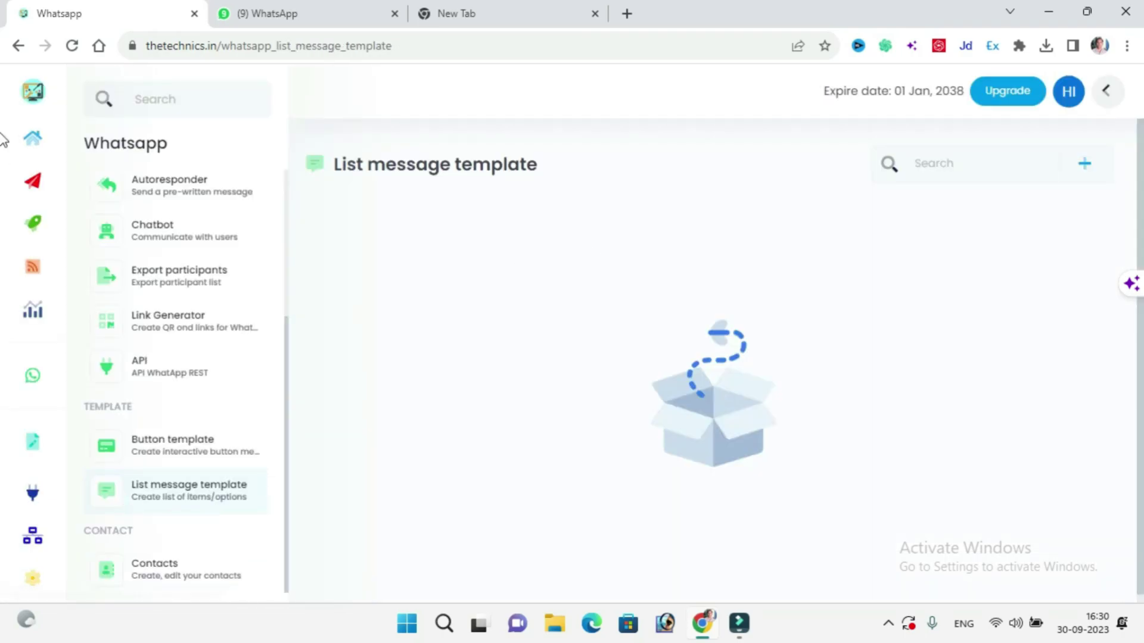
Start a new list message template named 'menu name' with title 'title'
{"action": "left_click", "coordinate": [1085, 164]}
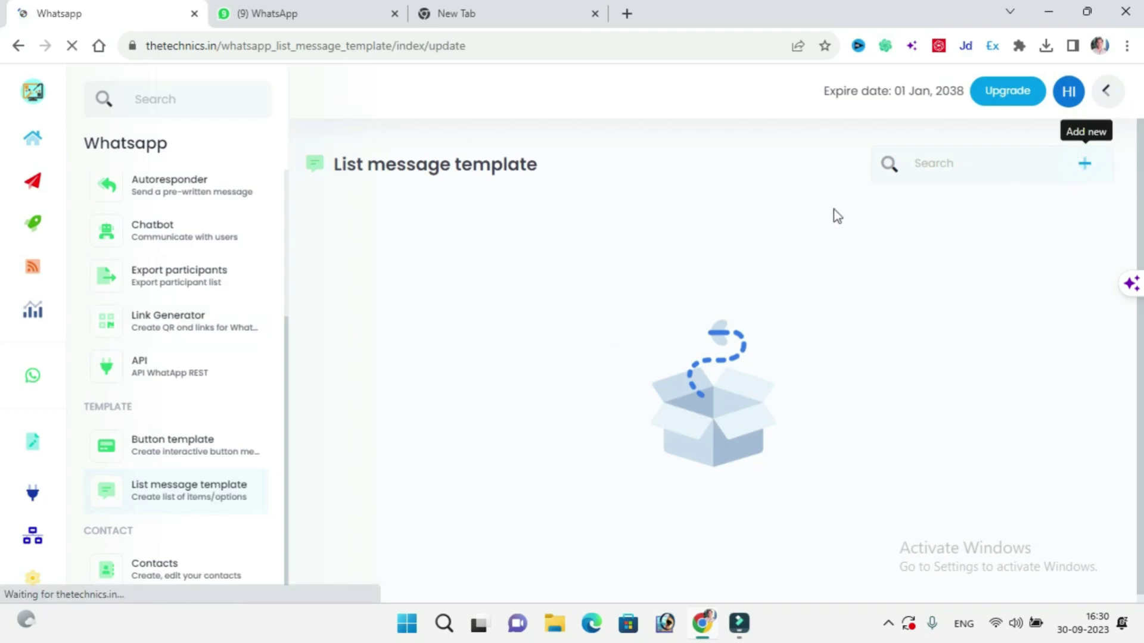
{"action": "scroll", "coordinate": [535, 288], "scroll_direction": "down", "scroll_amount": 4}
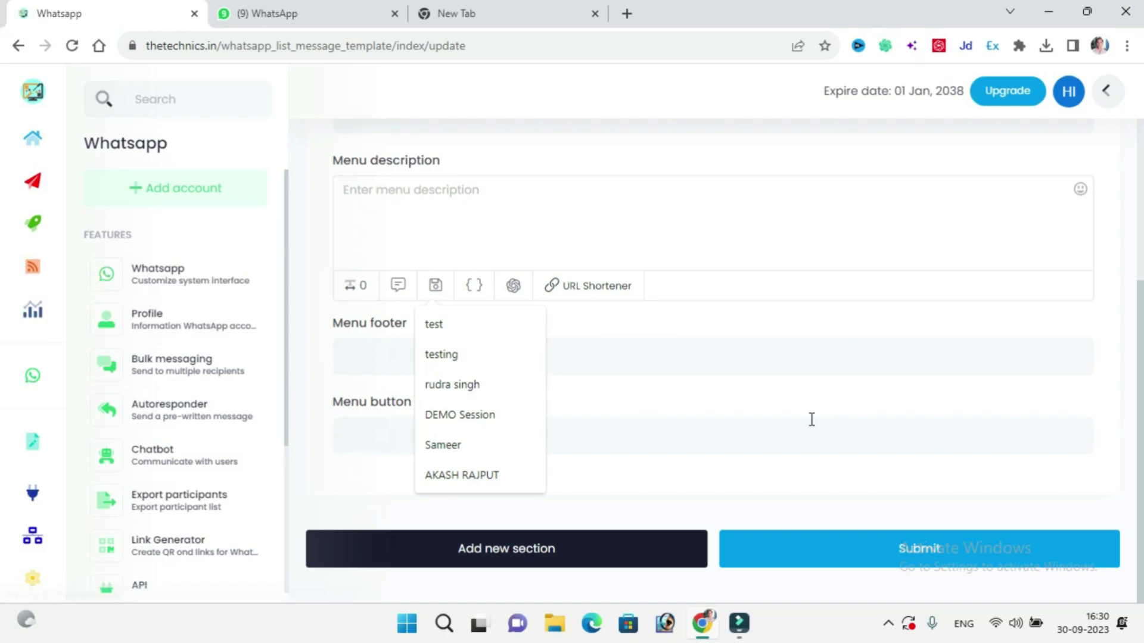
{"action": "left_click", "coordinate": [733, 426]}
{"action": "left_click", "coordinate": [522, 359]}
{"action": "left_click", "coordinate": [556, 191]}
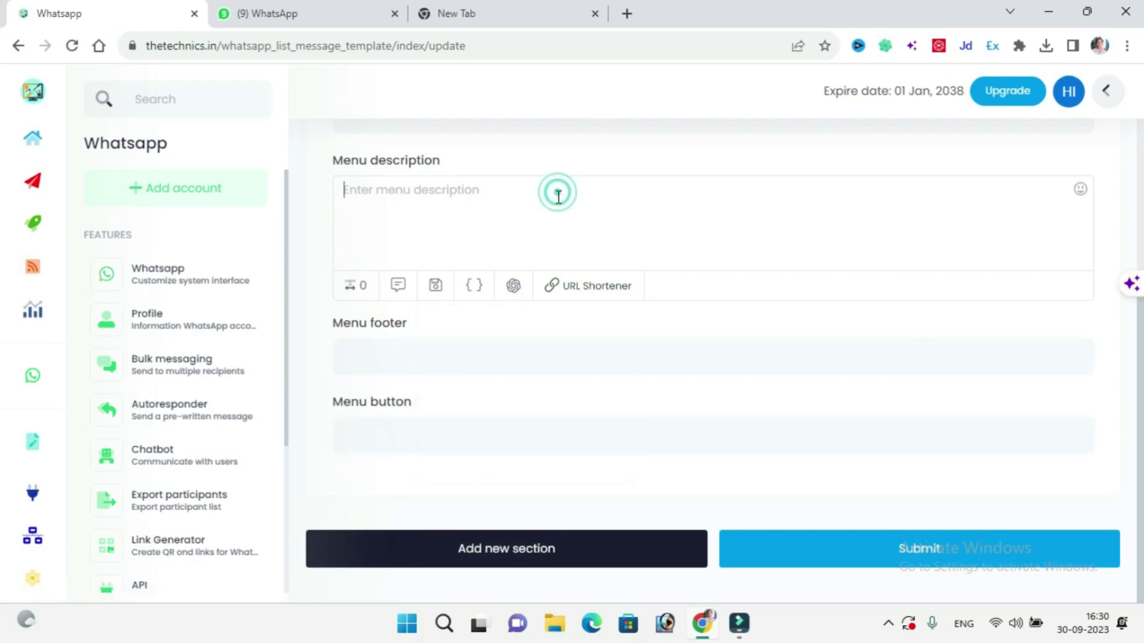
{"action": "type", "text": "hi"}
{"action": "key", "text": "BackSpace"}
{"action": "key", "text": "BackSpace"}
{"action": "scroll", "coordinate": [557, 197], "scroll_direction": "up", "scroll_amount": 3}
{"action": "left_click", "coordinate": [450, 197]}
{"action": "type", "text": "men"}
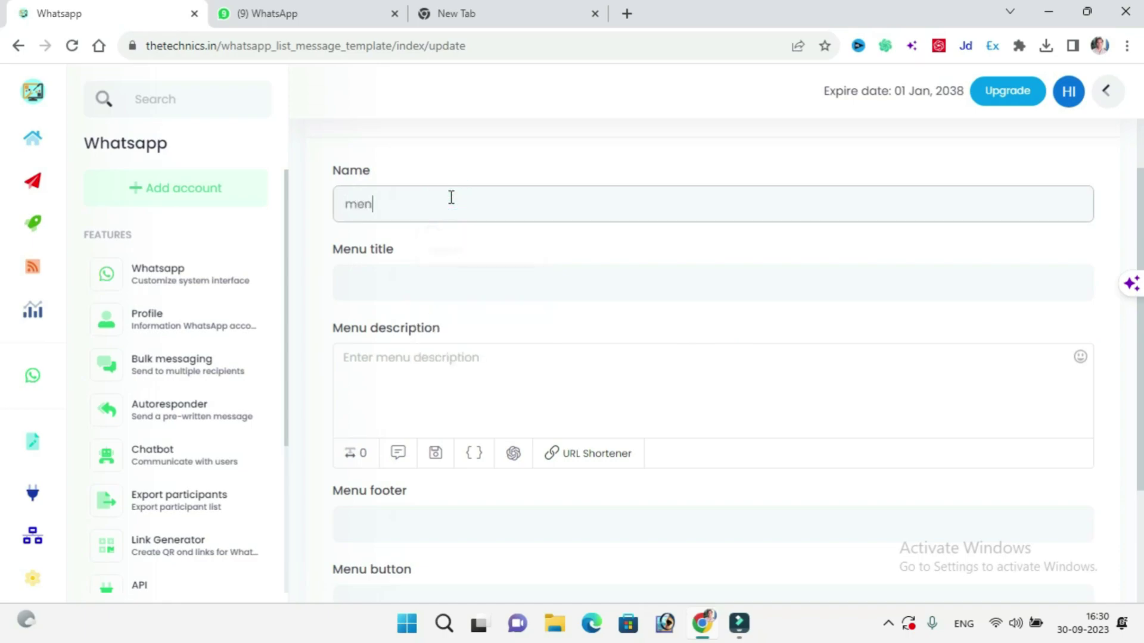
{"action": "type", "text": "u name"}
{"action": "key", "text": "Tab"}
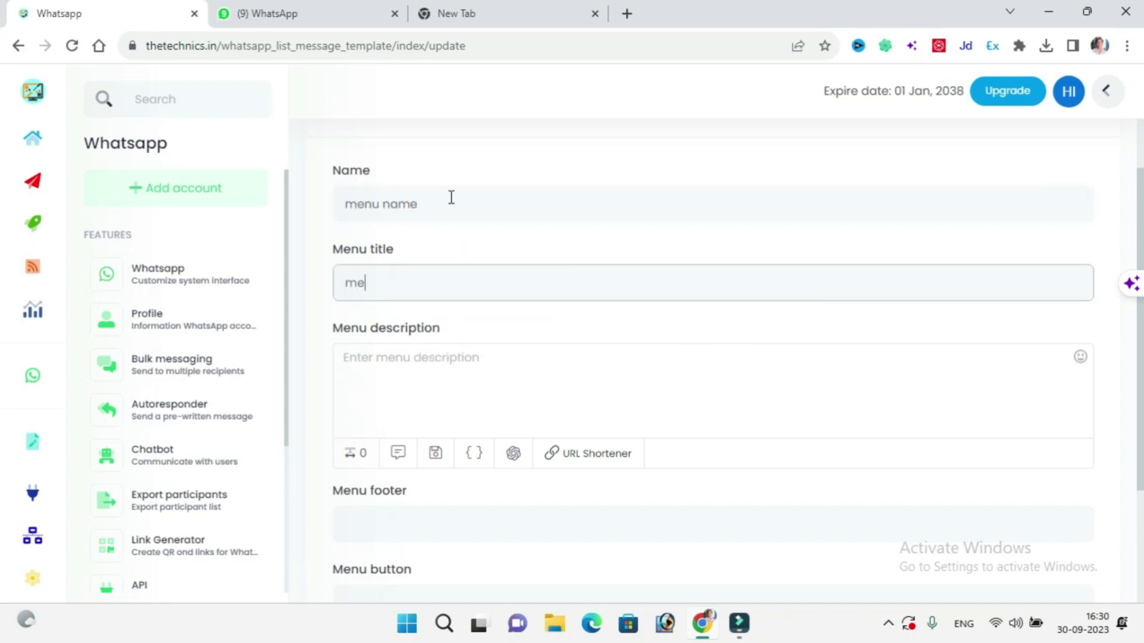
{"action": "type", "text": "nu title"}
Give the menu the description 'Menu 1' and the footer 'footer'
{"action": "scroll", "coordinate": [409, 289], "scroll_direction": "down", "scroll_amount": 1}
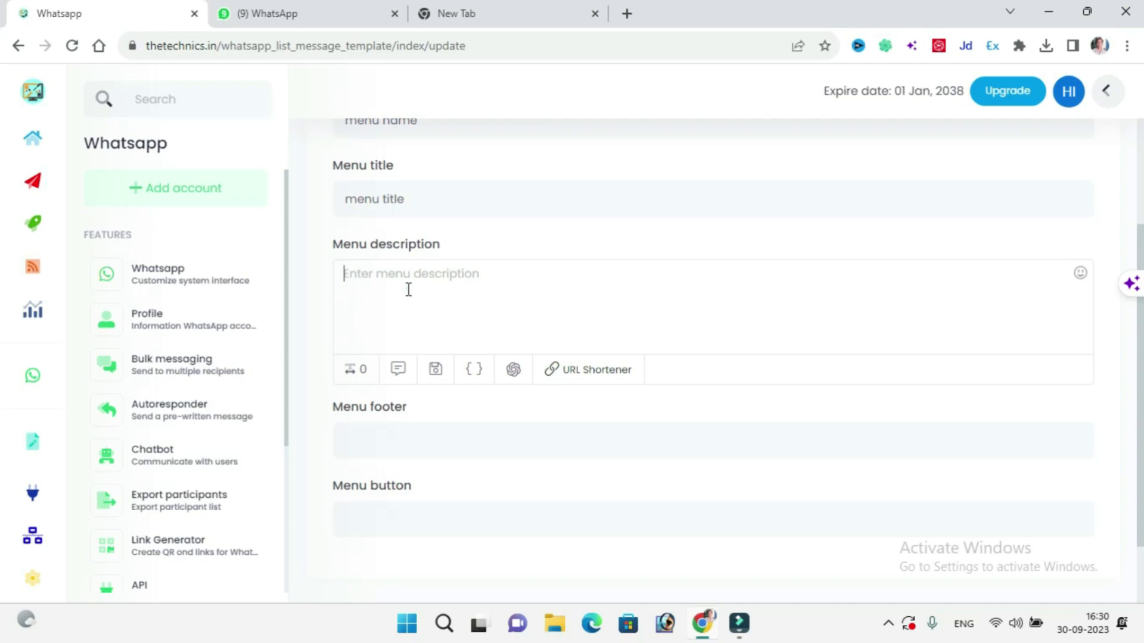
{"action": "left_click", "coordinate": [408, 288]}
{"action": "type", "text": "Menu 1"}
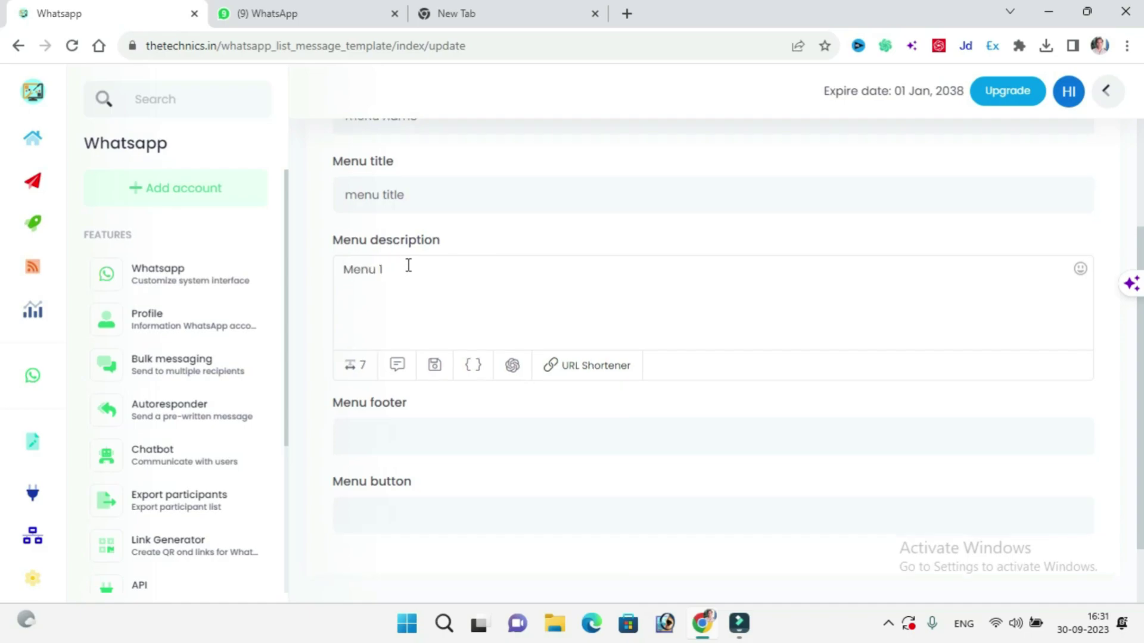
{"action": "scroll", "coordinate": [417, 280], "scroll_direction": "down", "scroll_amount": 1}
{"action": "left_click", "coordinate": [452, 351]}
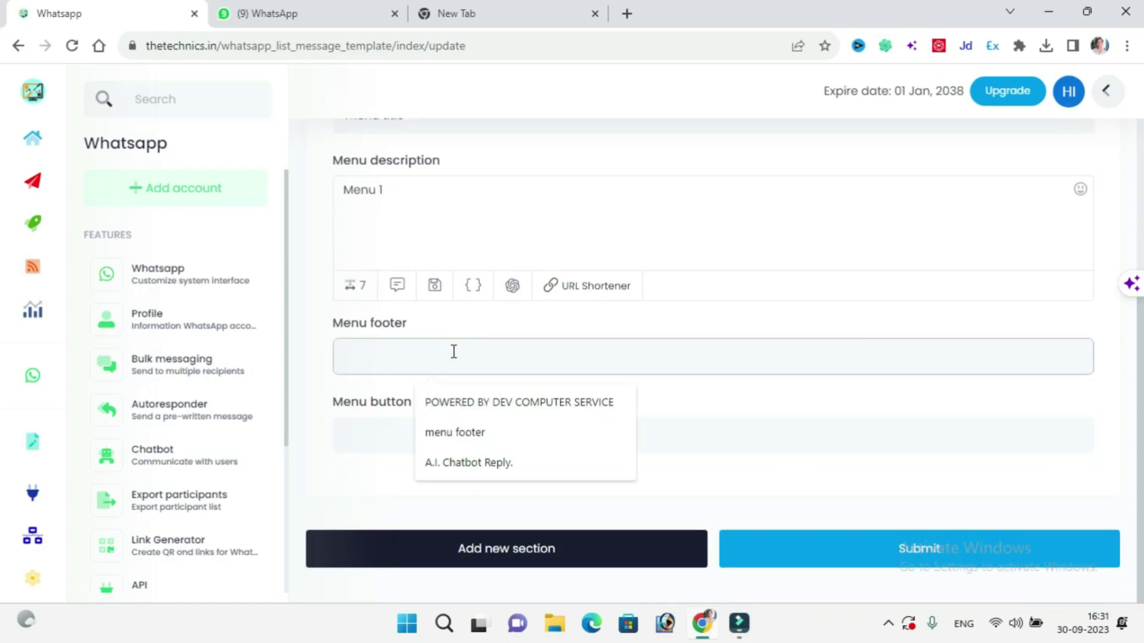
{"action": "type", "text": "footer"}
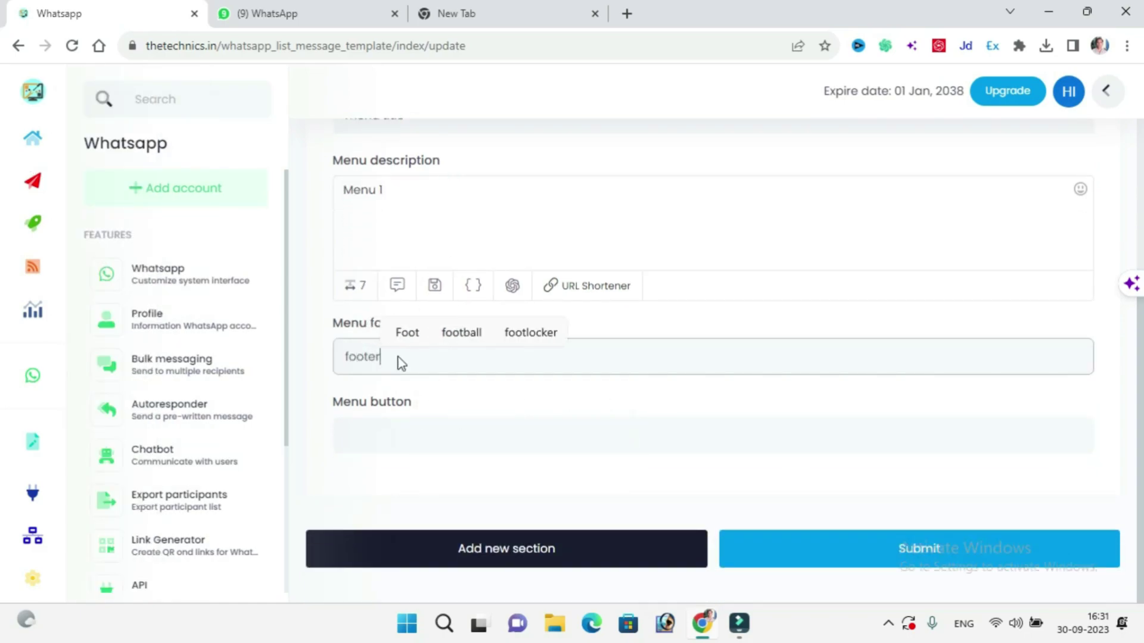
{"action": "key", "text": "Tab"}
{"action": "type", "text": "button1"}
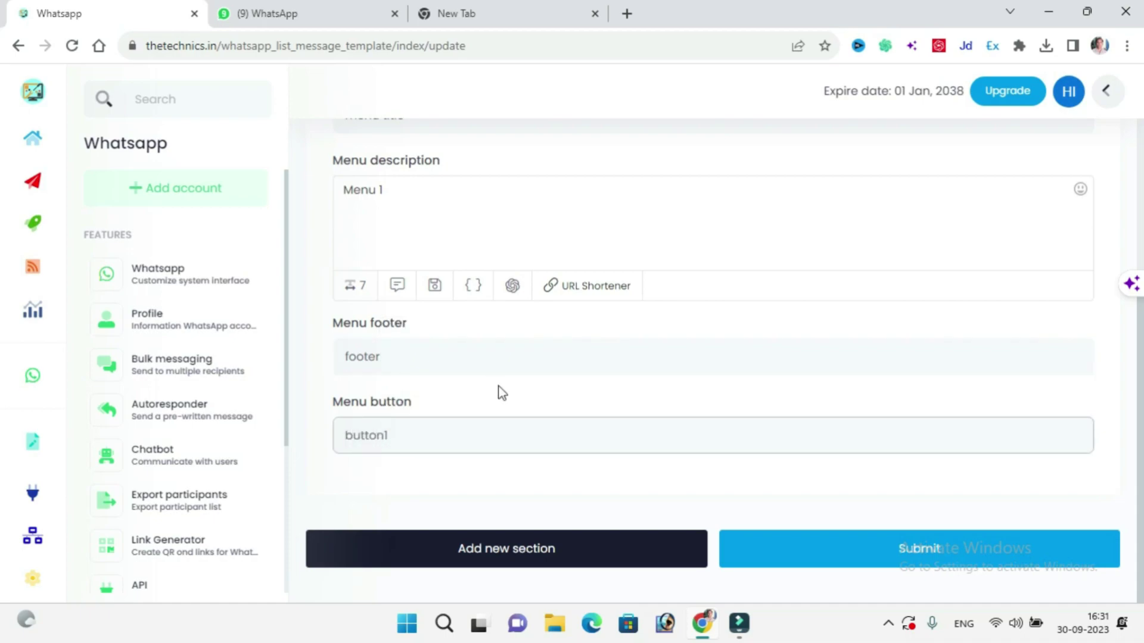
Add Section 1 with a first option item named 2, described 23
{"action": "left_click", "coordinate": [507, 548]}
{"action": "left_click", "coordinate": [415, 313]}
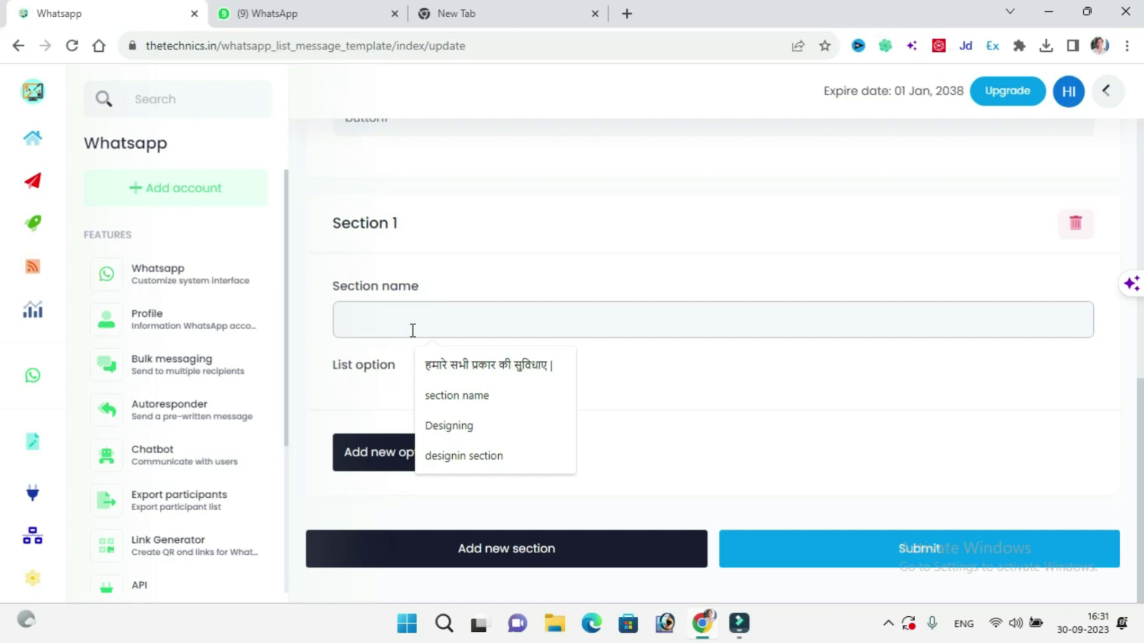
{"action": "type", "text": "4"}
{"action": "double_click", "coordinate": [405, 325]}
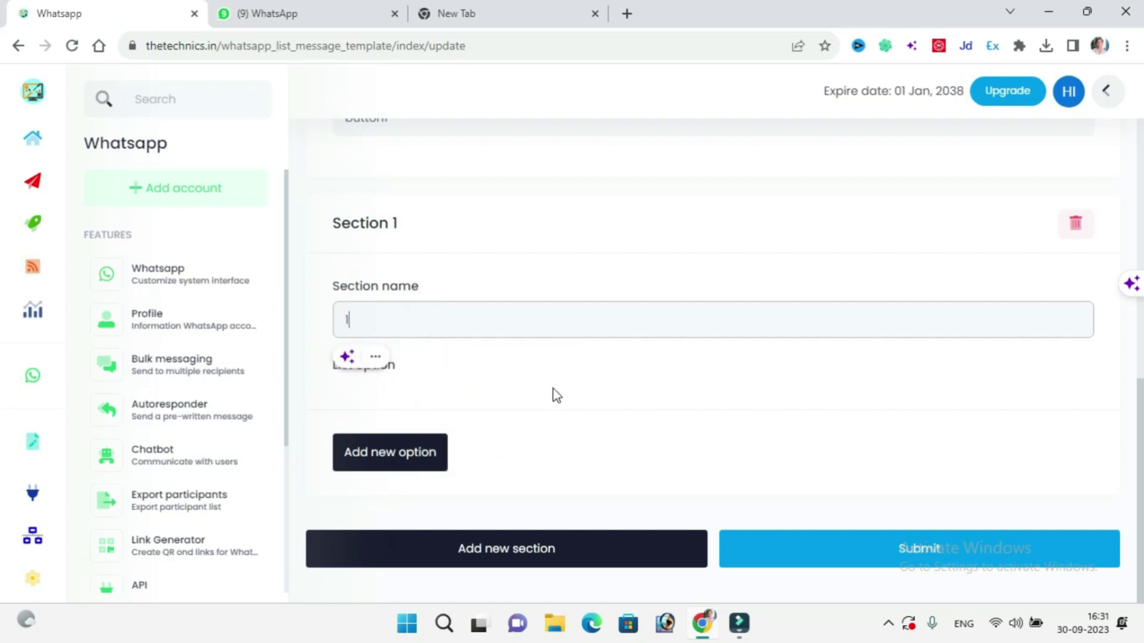
{"action": "left_click", "coordinate": [384, 395]}
{"action": "left_click", "coordinate": [410, 462]}
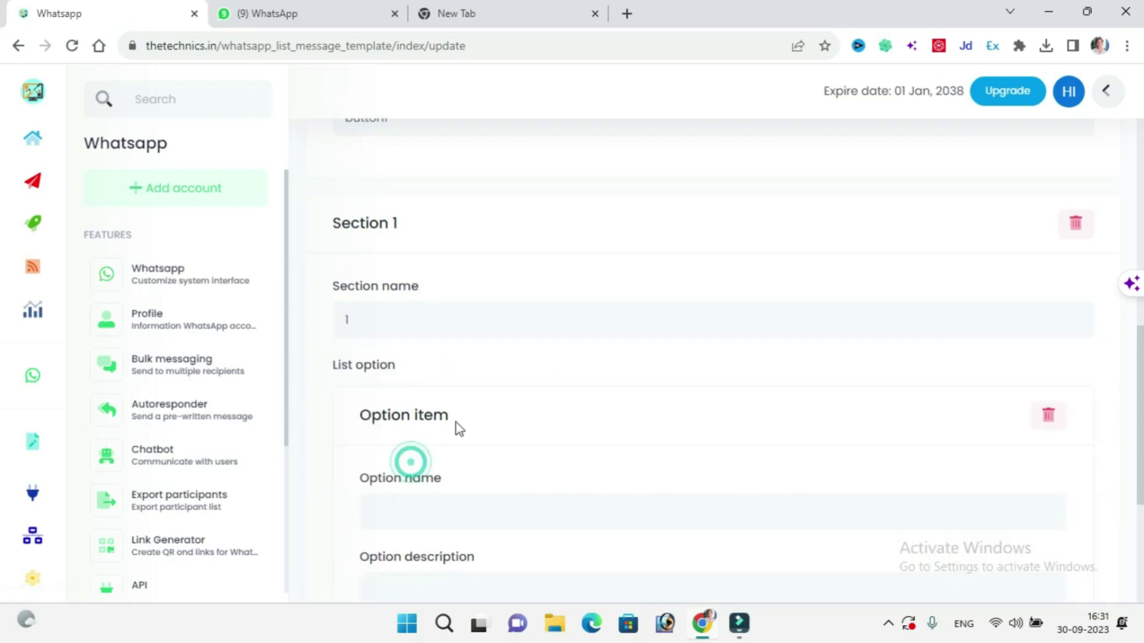
{"action": "left_click", "coordinate": [437, 333]}
{"action": "type", "text": "2"}
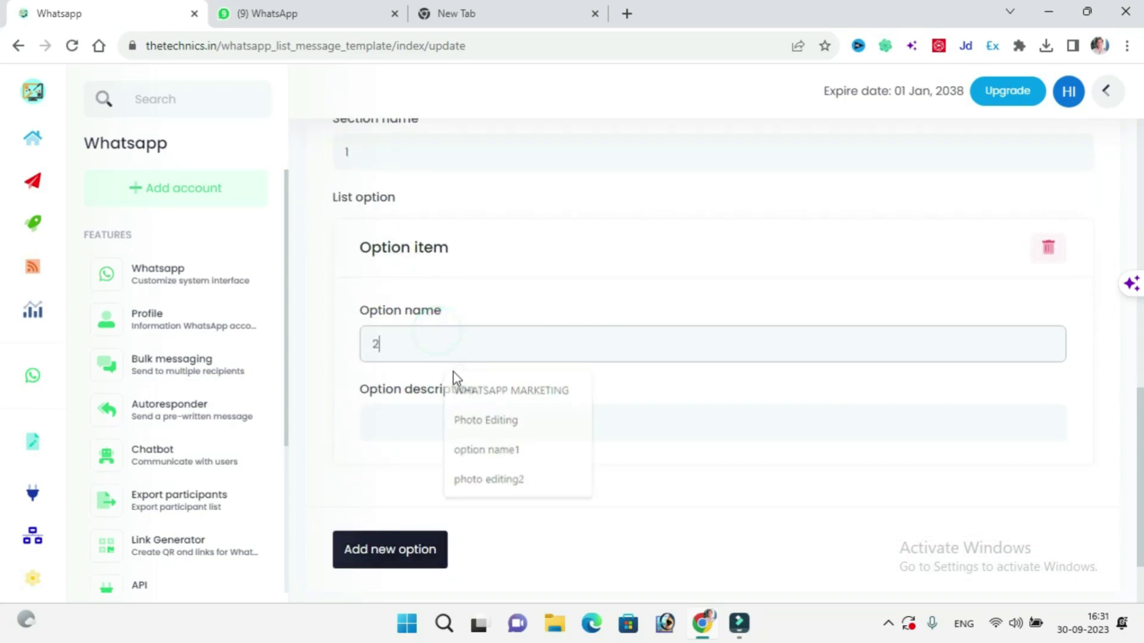
{"action": "left_click", "coordinate": [445, 417]}
{"action": "type", "text": "23"}
Add two more option items to the section with the values 121 and 1212
{"action": "left_click", "coordinate": [391, 551]}
{"action": "scroll", "coordinate": [455, 492], "scroll_direction": "down", "scroll_amount": 3}
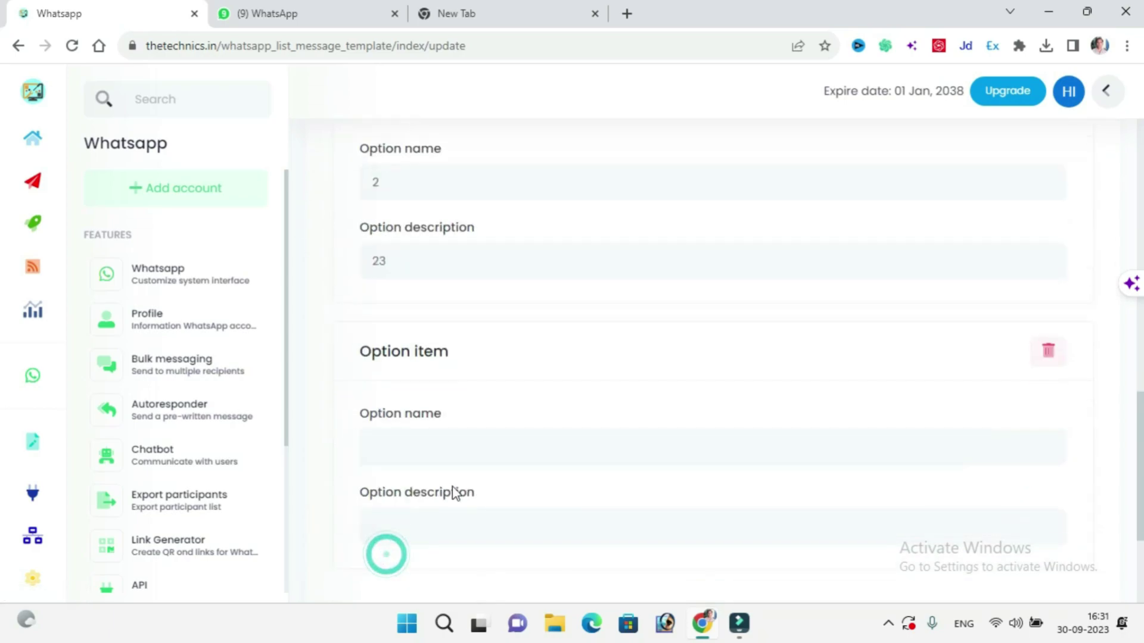
{"action": "left_click", "coordinate": [437, 444]}
{"action": "type", "text": "12"}
{"action": "scroll", "coordinate": [437, 423], "scroll_direction": "down", "scroll_amount": 3}
{"action": "type", "text": "1"}
{"action": "left_click", "coordinate": [416, 326]}
{"action": "type", "text": "121"}
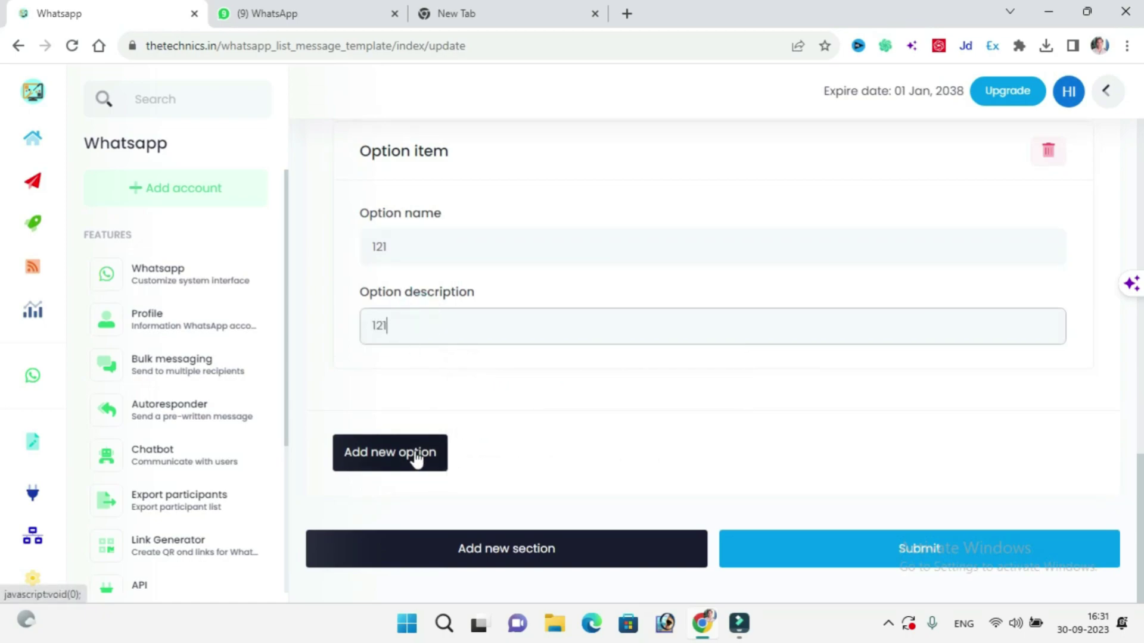
{"action": "left_click", "coordinate": [416, 458]}
{"action": "scroll", "coordinate": [526, 434], "scroll_direction": "down", "scroll_amount": 3}
{"action": "left_click", "coordinate": [442, 340]}
{"action": "type", "text": "1212"}
{"action": "left_click", "coordinate": [441, 440]}
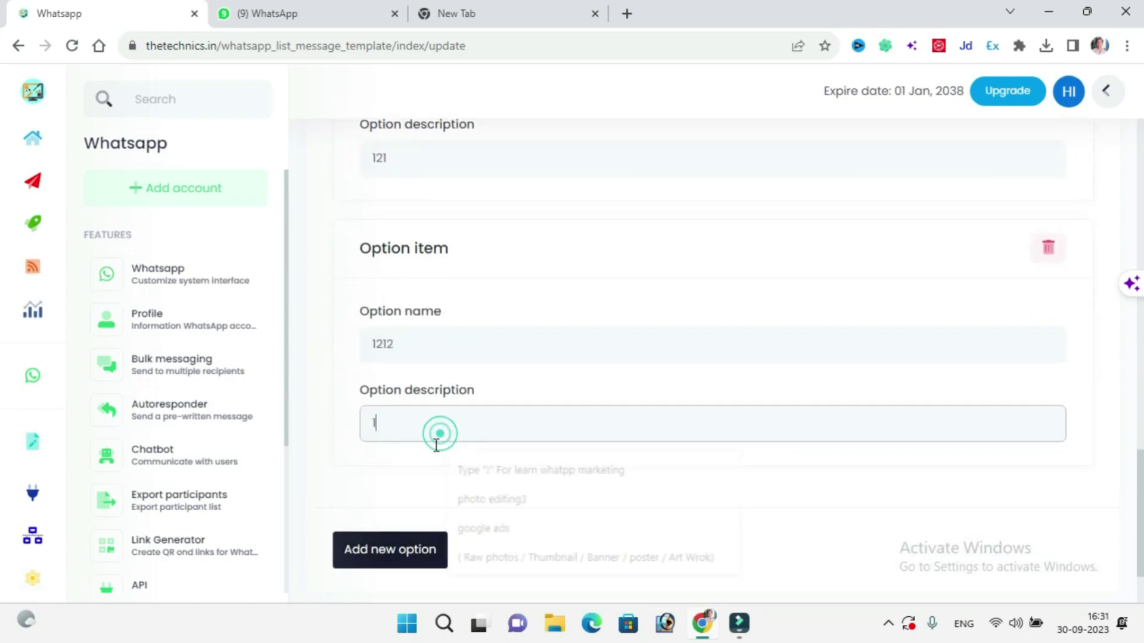
{"action": "type", "text": "12"}
Submit the 'menu name' list message template and check it in the list
{"action": "scroll", "coordinate": [696, 366], "scroll_direction": "down", "scroll_amount": 2}
{"action": "left_click", "coordinate": [929, 568]}
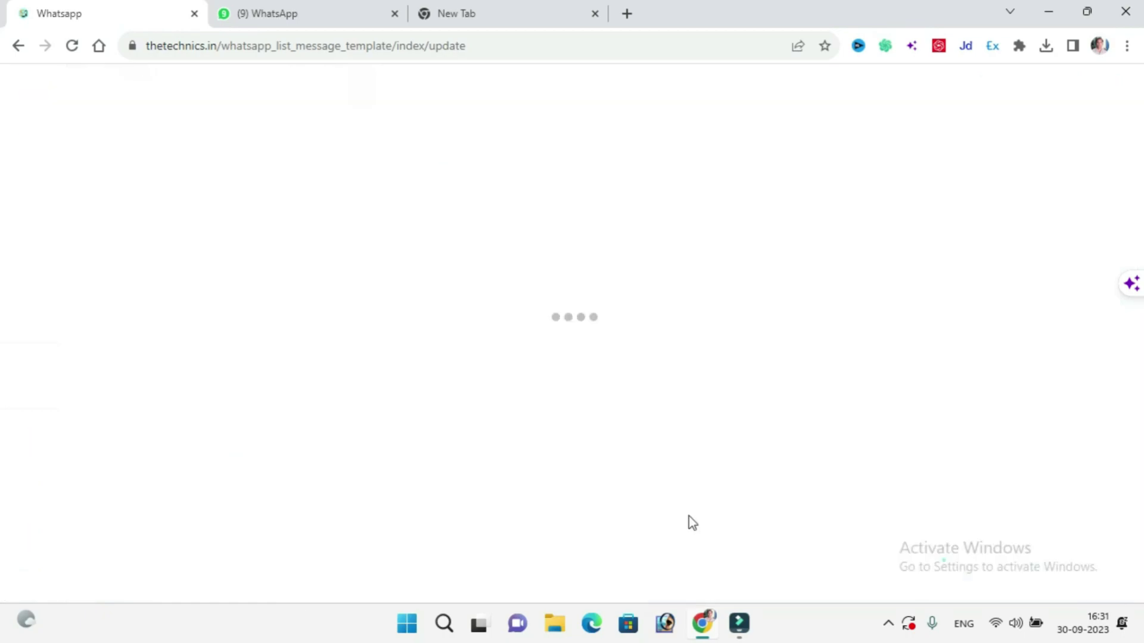
{"action": "scroll", "coordinate": [173, 383], "scroll_direction": "down", "scroll_amount": 4}
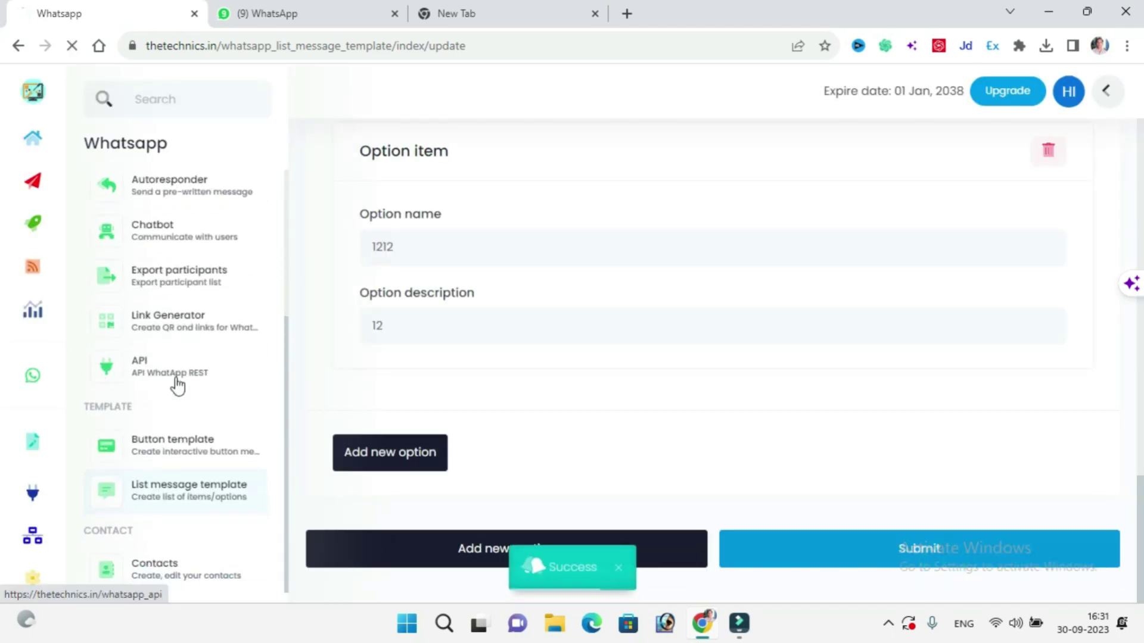
{"action": "scroll", "coordinate": [237, 384], "scroll_direction": "up", "scroll_amount": 4}
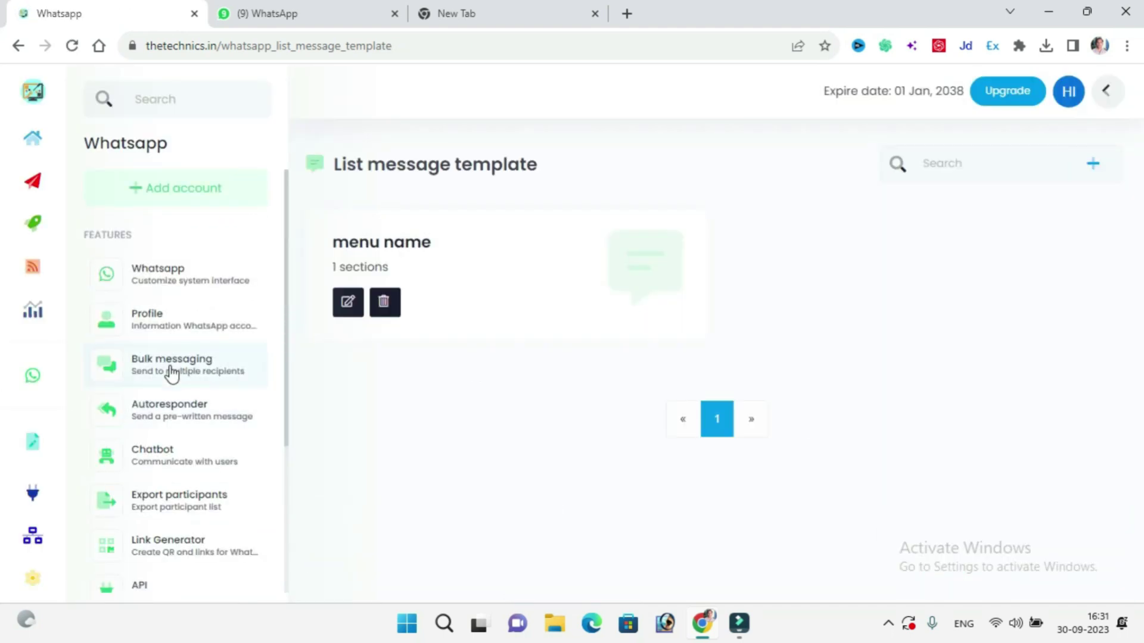
Start a new bulk campaign from Bulk messaging and enter 'hi how' in the form
{"action": "left_click", "coordinate": [172, 375]}
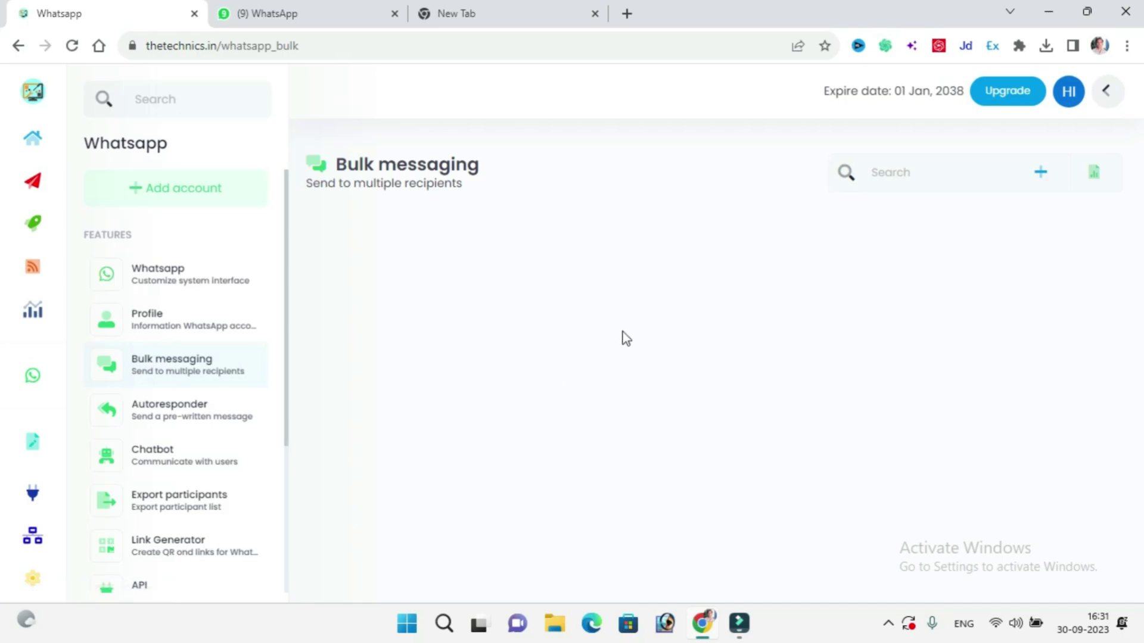
{"action": "left_click", "coordinate": [1038, 189]}
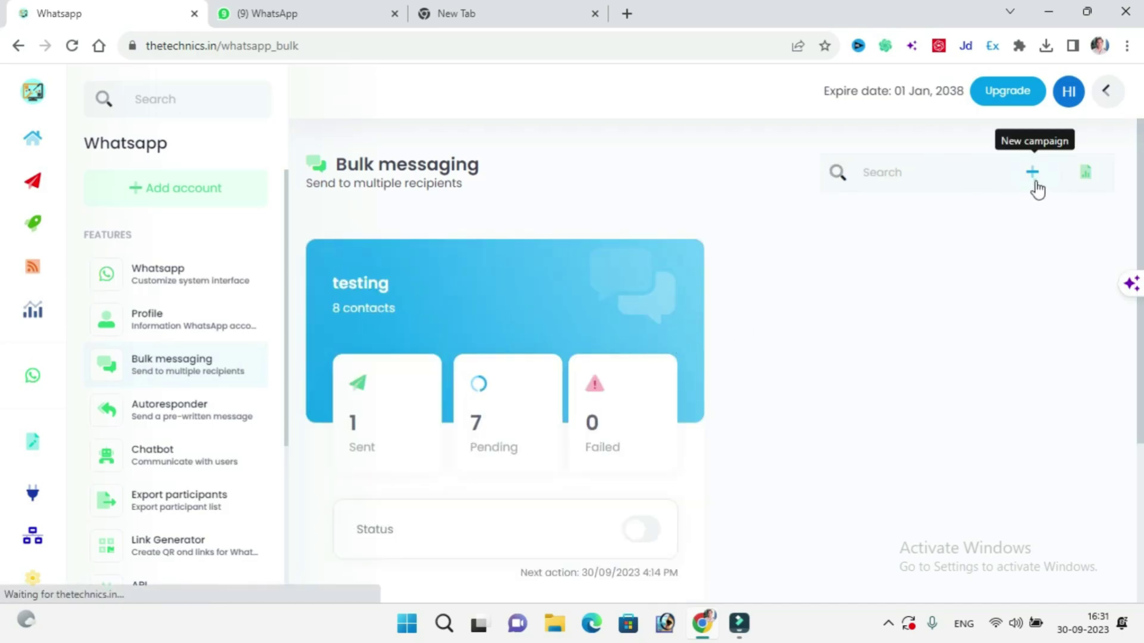
{"action": "left_click", "coordinate": [1037, 189]}
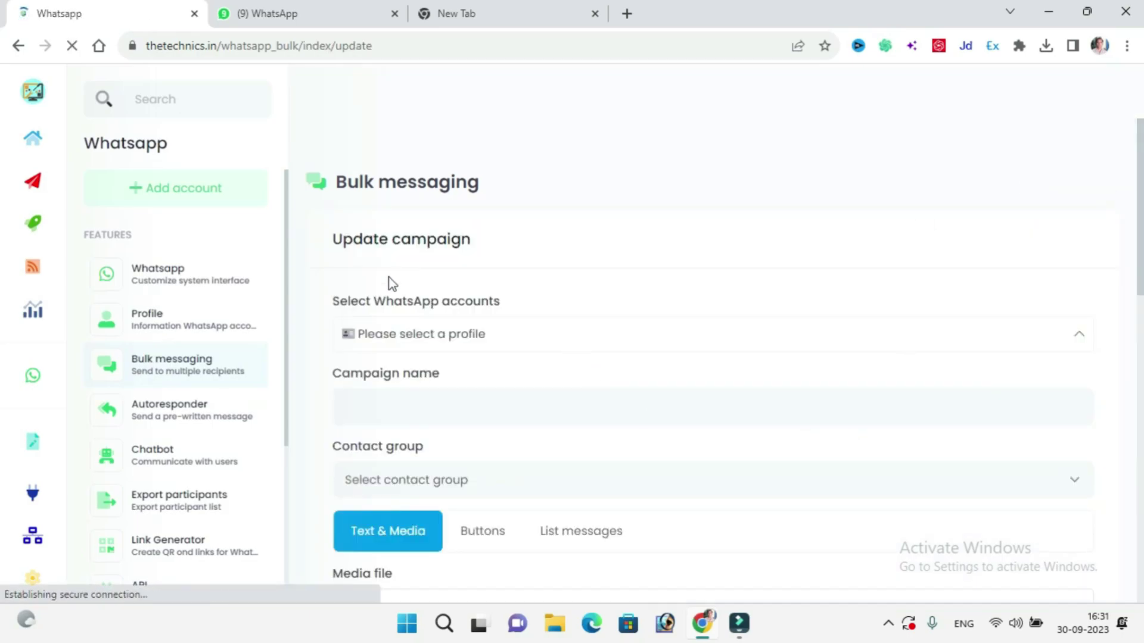
{"action": "left_click", "coordinate": [380, 331]}
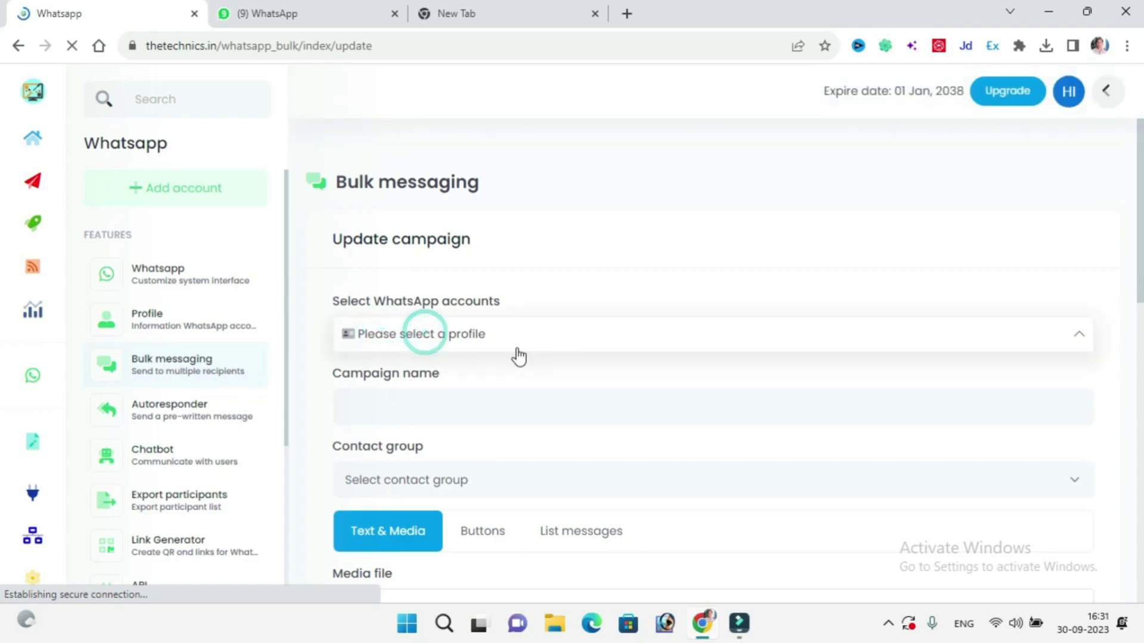
{"action": "scroll", "coordinate": [478, 347], "scroll_direction": "down", "scroll_amount": 1}
{"action": "scroll", "coordinate": [475, 352], "scroll_direction": "down", "scroll_amount": 4}
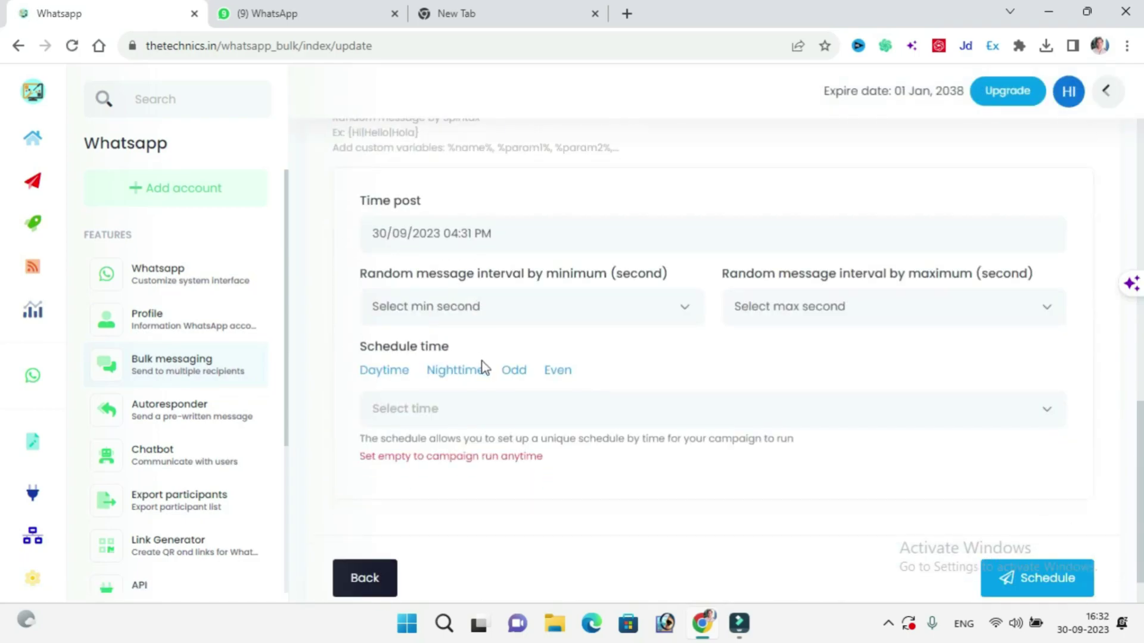
{"action": "type", "text": "hi how"}
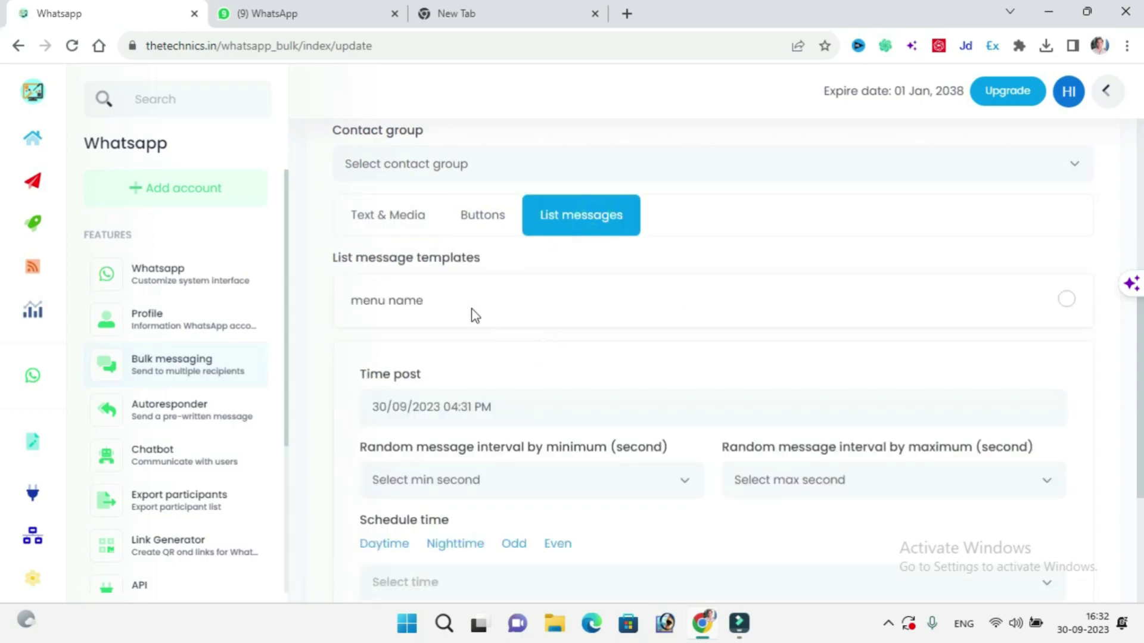
Choose the 'menu name' list template as the campaign message
{"action": "left_click", "coordinate": [435, 302]}
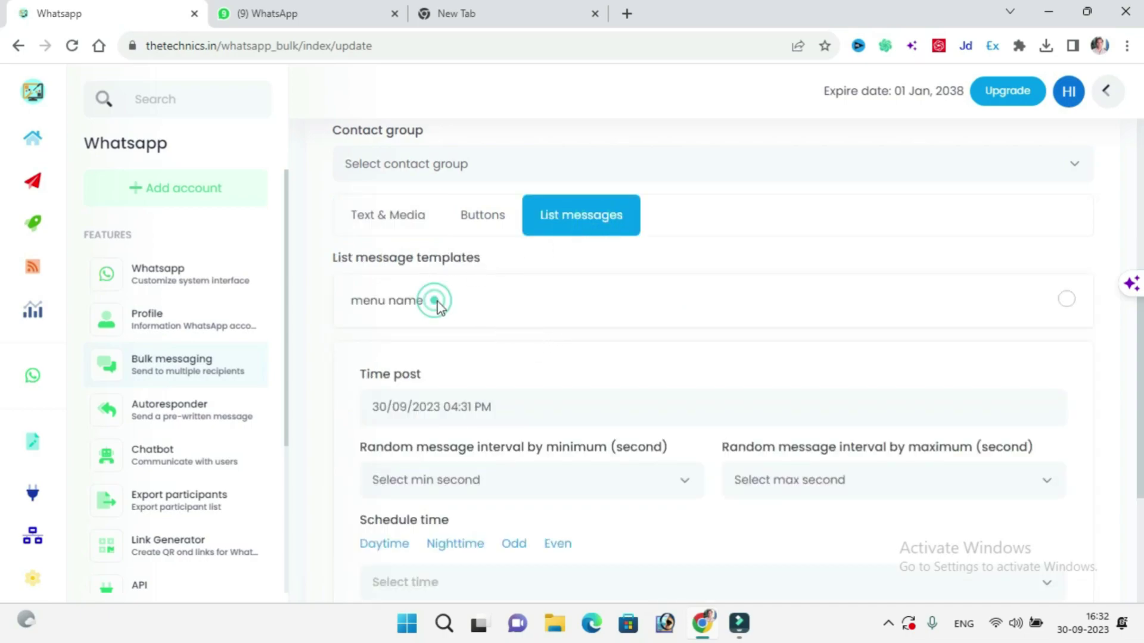
{"action": "left_click", "coordinate": [1066, 300]}
{"action": "scroll", "coordinate": [179, 417], "scroll_direction": "down", "scroll_amount": 3}
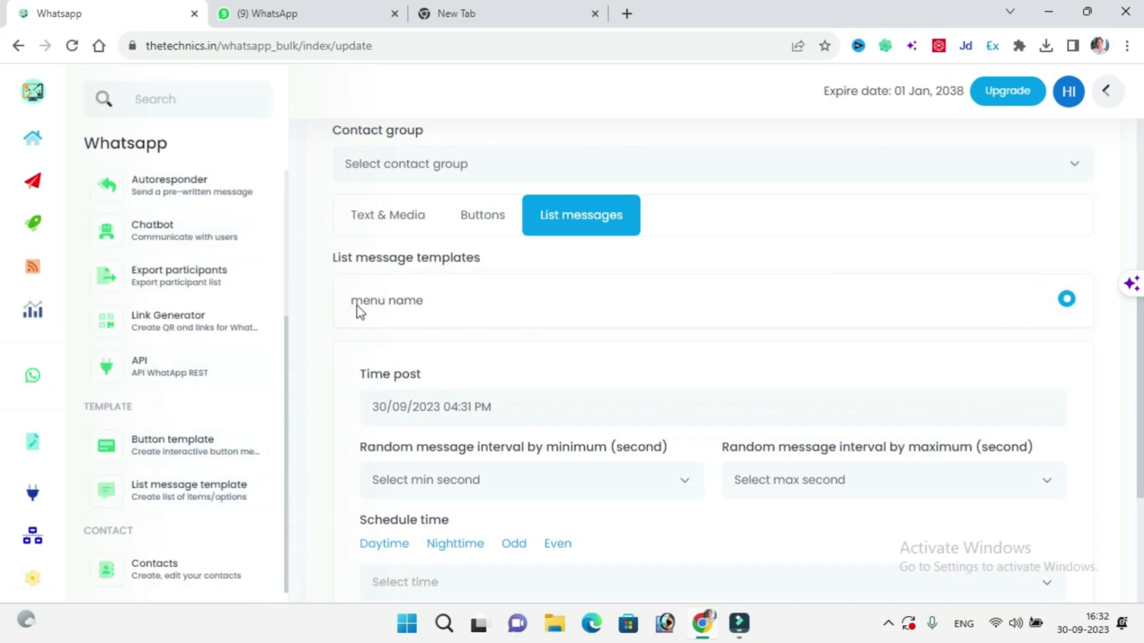
{"action": "left_click_drag", "start_coordinate": [356, 306], "coordinate": [448, 305]}
{"action": "left_click", "coordinate": [438, 304]}
{"action": "left_click_drag", "start_coordinate": [437, 301], "coordinate": [376, 306]}
{"action": "left_click", "coordinate": [460, 305]}
{"action": "triple_click", "coordinate": [456, 298]}
{"action": "left_click", "coordinate": [460, 304]}
{"action": "left_click", "coordinate": [464, 303]}
Set the campaign post time to now, 30/09/2023 04:32 PM
{"action": "scroll", "coordinate": [525, 375], "scroll_direction": "down", "scroll_amount": 1}
{"action": "left_click", "coordinate": [410, 337]}
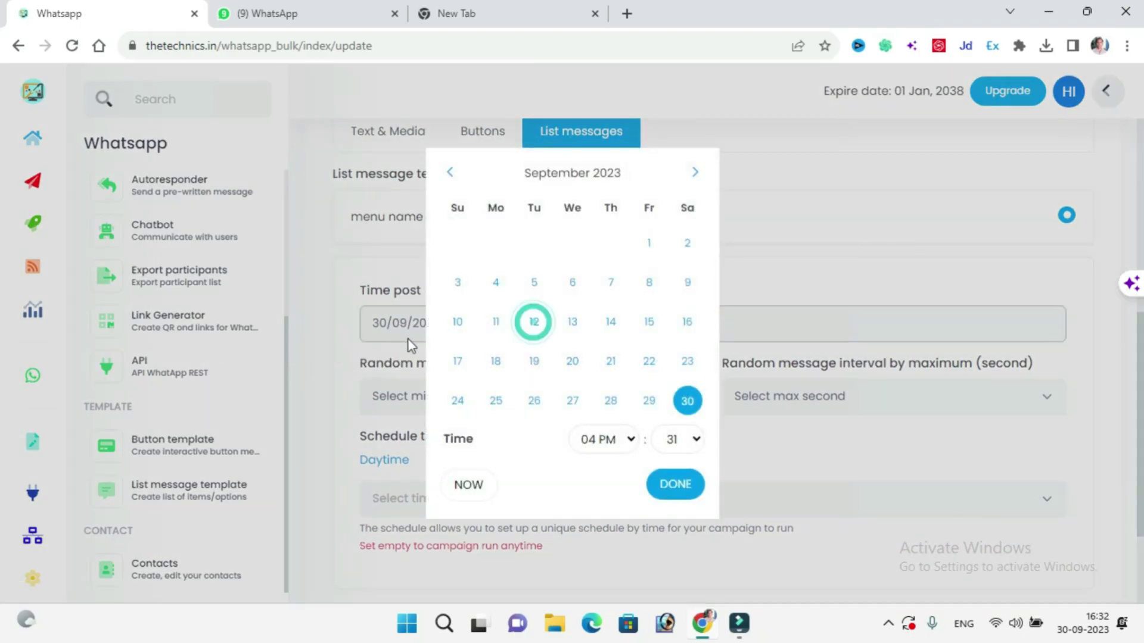
{"action": "left_click", "coordinate": [492, 485]}
{"action": "left_click", "coordinate": [677, 487]}
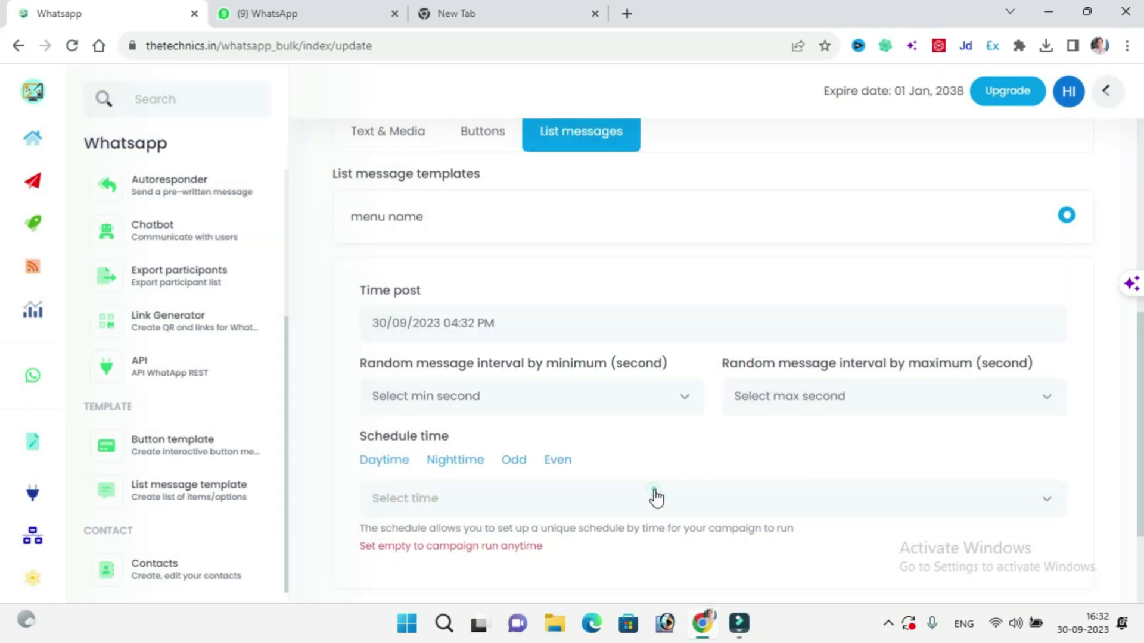
{"action": "scroll", "coordinate": [674, 421], "scroll_direction": "down", "scroll_amount": 1}
{"action": "scroll", "coordinate": [559, 386], "scroll_direction": "up", "scroll_amount": 3}
{"action": "scroll", "coordinate": [490, 340], "scroll_direction": "up", "scroll_amount": 5}
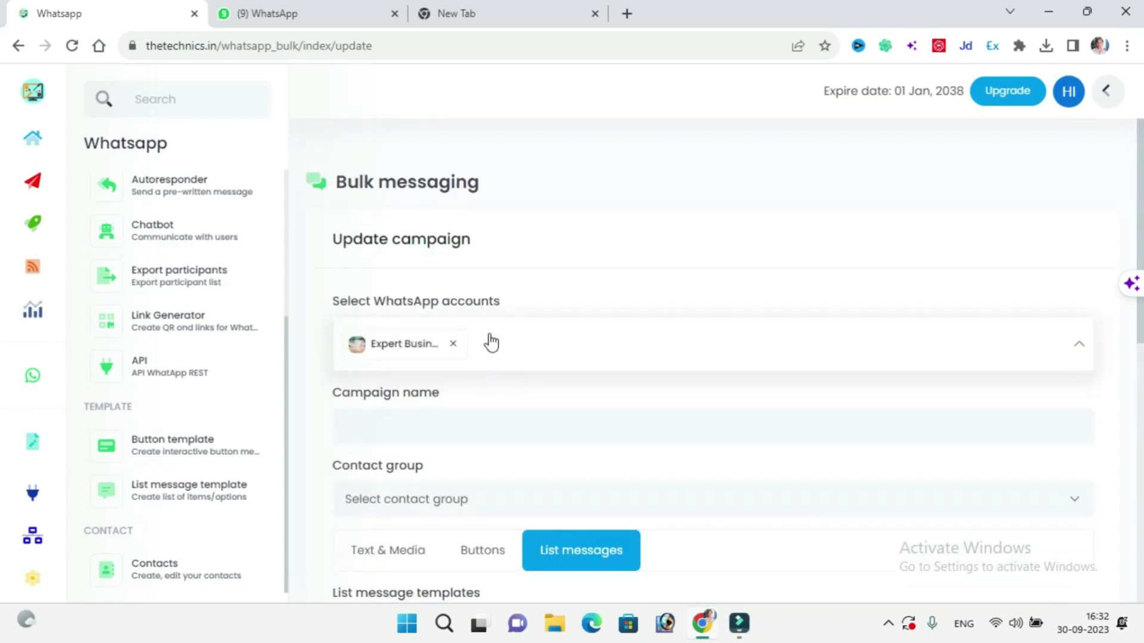
{"action": "scroll", "coordinate": [596, 358], "scroll_direction": "down", "scroll_amount": 4}
Select the sending WhatsApp profile and schedule the campaign
{"action": "left_click", "coordinate": [385, 286]}
{"action": "scroll", "coordinate": [755, 388], "scroll_direction": "down", "scroll_amount": 5}
{"action": "scroll", "coordinate": [591, 323], "scroll_direction": "down", "scroll_amount": 2}
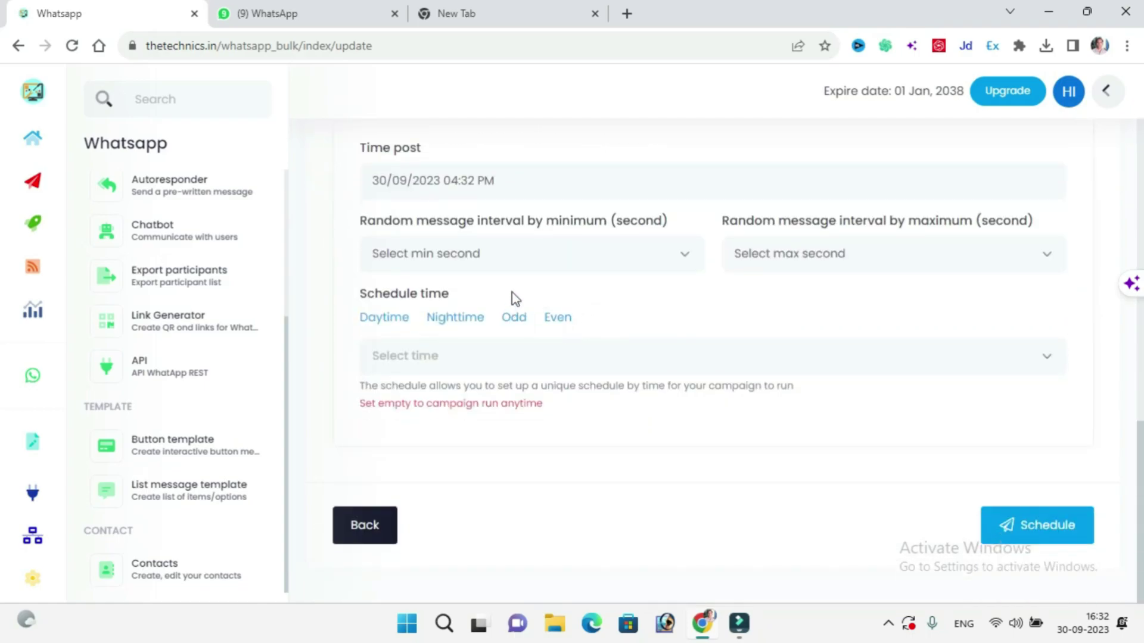
{"action": "left_click", "coordinate": [1006, 527]}
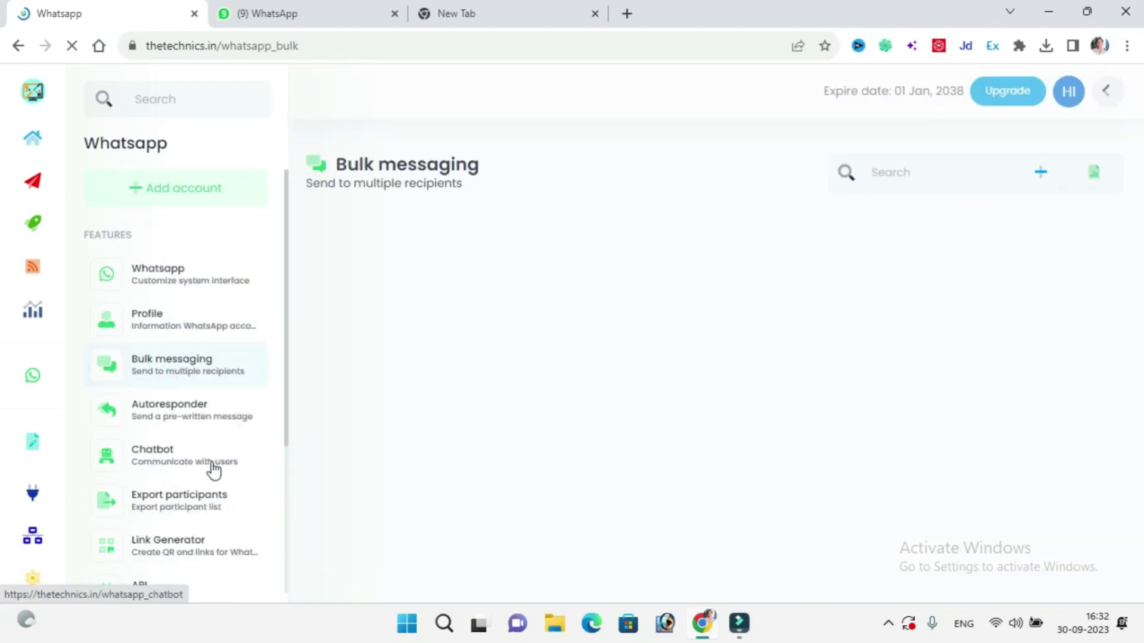
{"action": "mouse_move", "coordinate": [32, 375]}
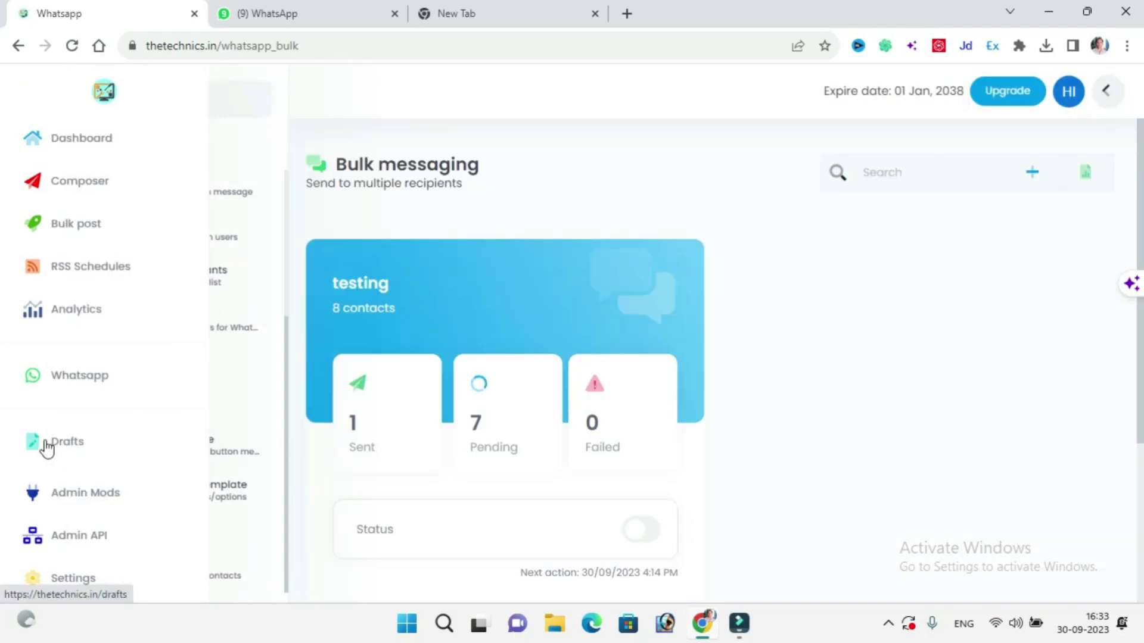
Check Drafts, then view Account manager with two connected WhatsApp profiles and no TikTok profiles
{"action": "left_click", "coordinate": [47, 447]}
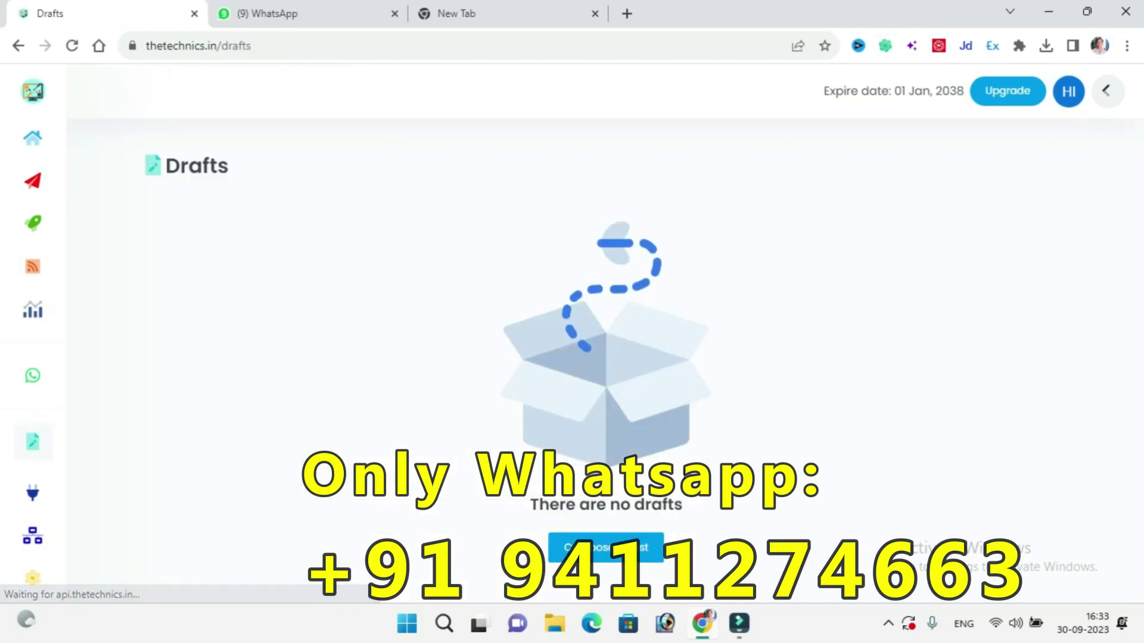
{"action": "scroll", "coordinate": [82, 407], "scroll_direction": "down", "scroll_amount": 5}
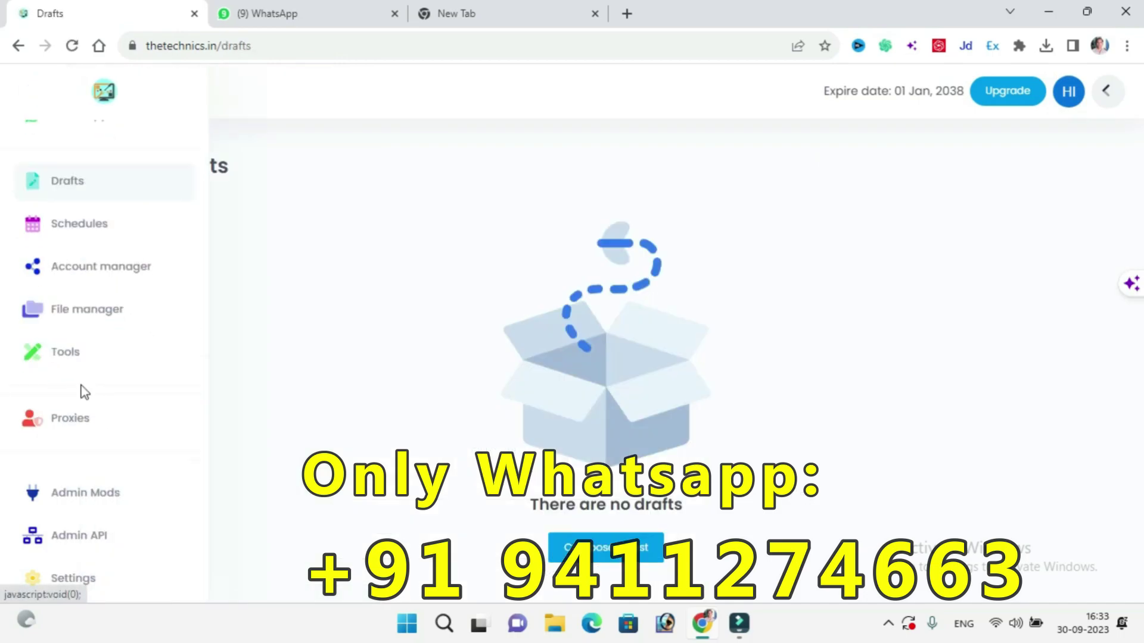
{"action": "scroll", "coordinate": [92, 357], "scroll_direction": "up", "scroll_amount": 1}
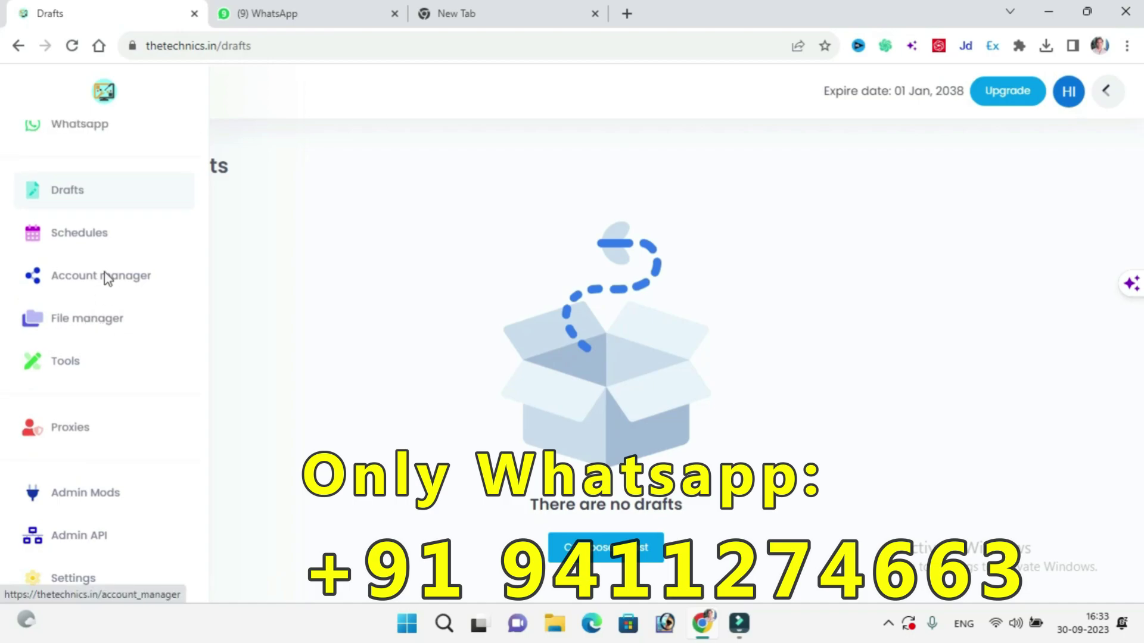
{"action": "left_click", "coordinate": [101, 277]}
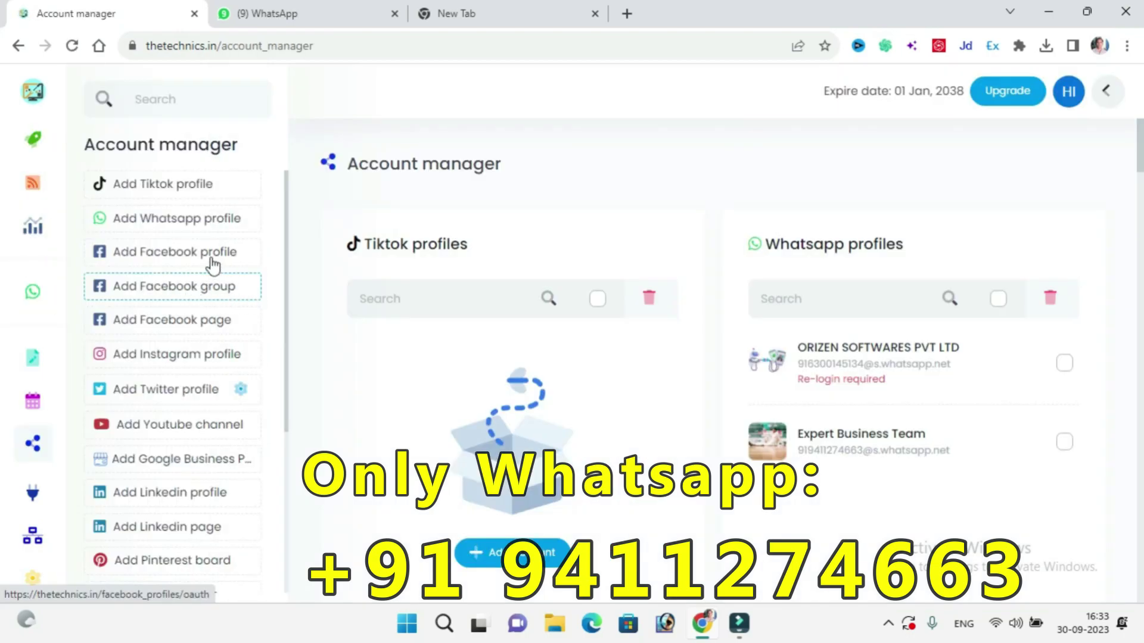
{"action": "left_click", "coordinate": [175, 266]}
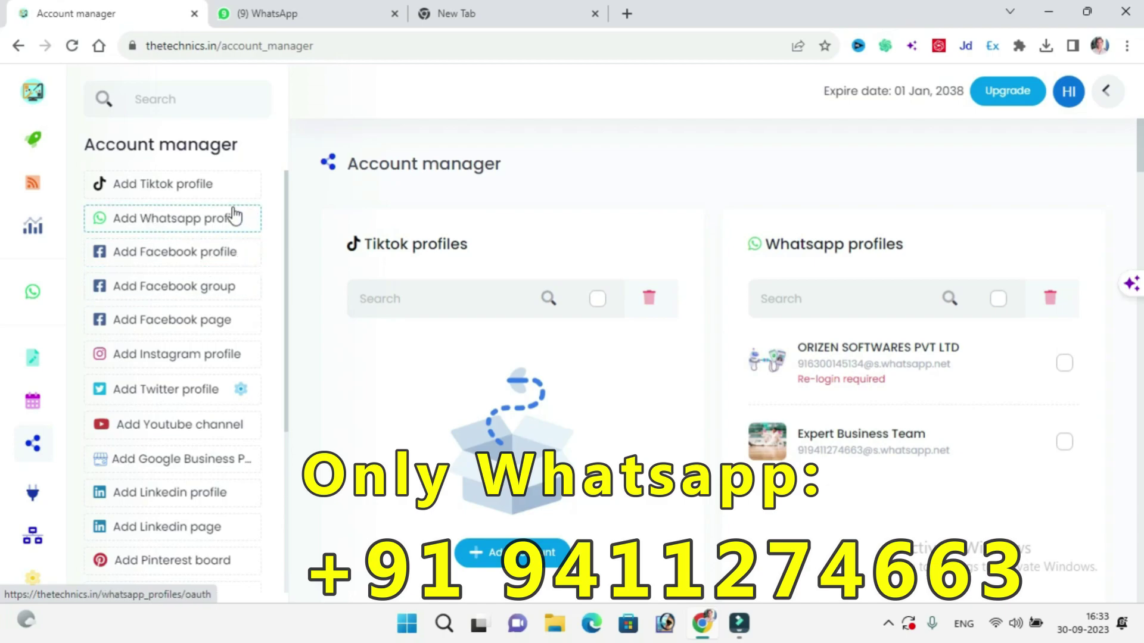
{"action": "scroll", "coordinate": [176, 396], "scroll_direction": "down", "scroll_amount": 1}
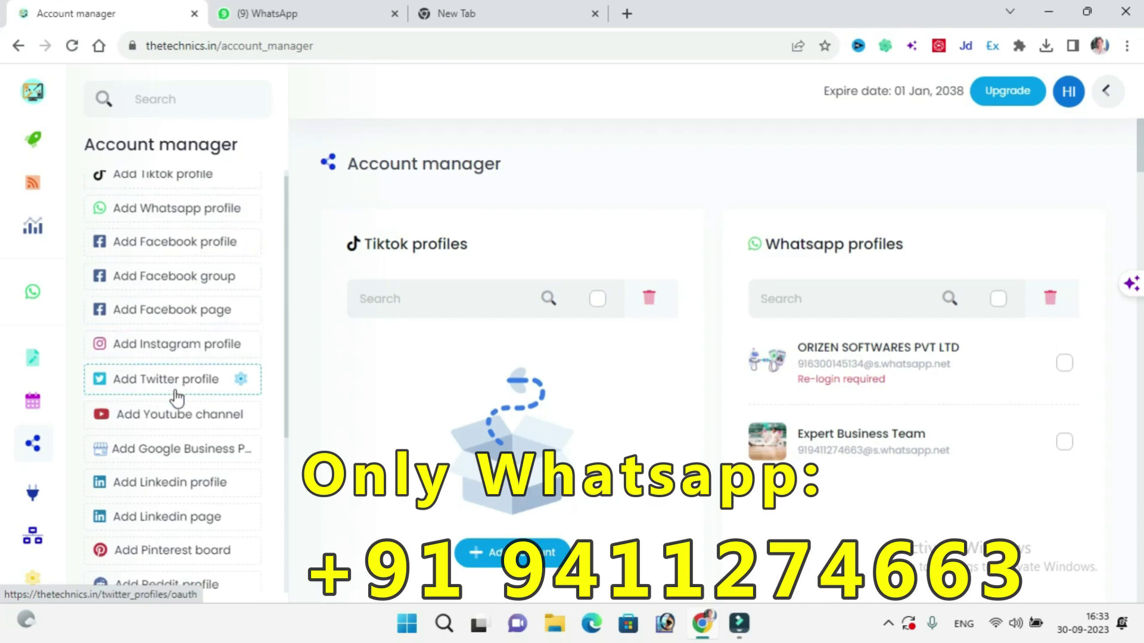
{"action": "scroll", "coordinate": [175, 398], "scroll_direction": "down", "scroll_amount": 2}
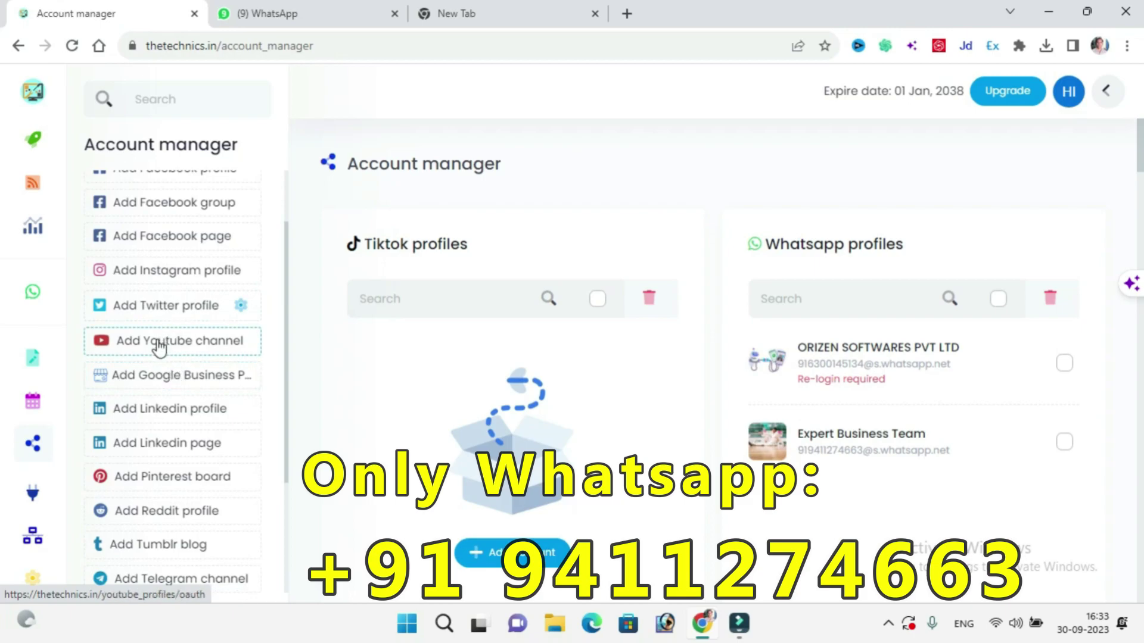
Open the Add YouTube channel settings and inspect the Google API Key, Client ID and Client Secret fields
{"action": "left_click", "coordinate": [159, 344]}
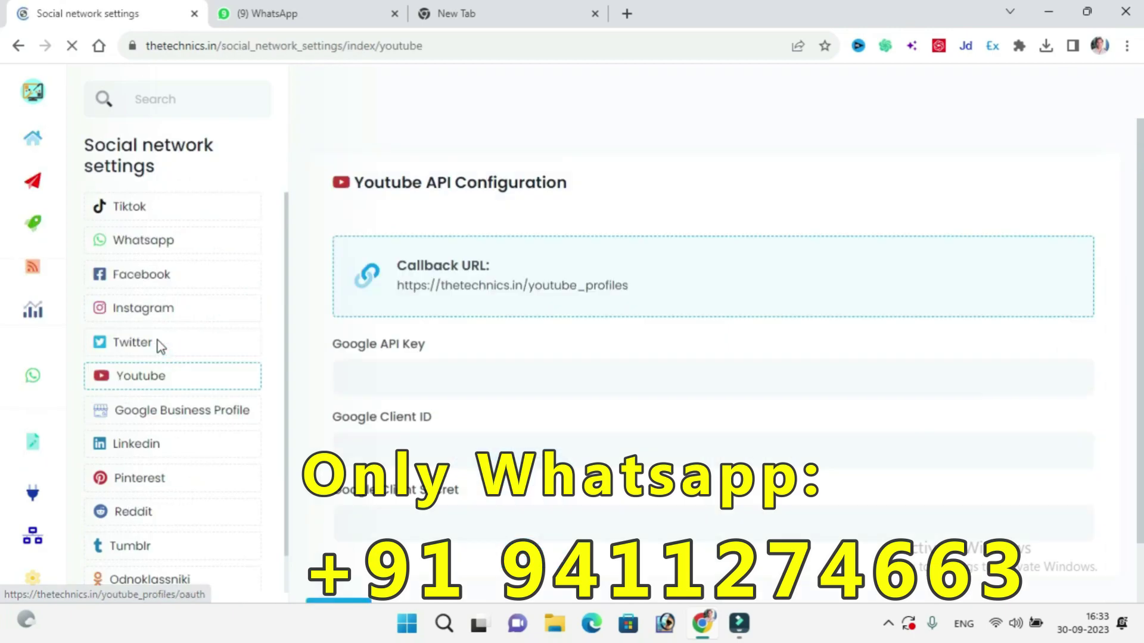
{"action": "left_click", "coordinate": [424, 368]}
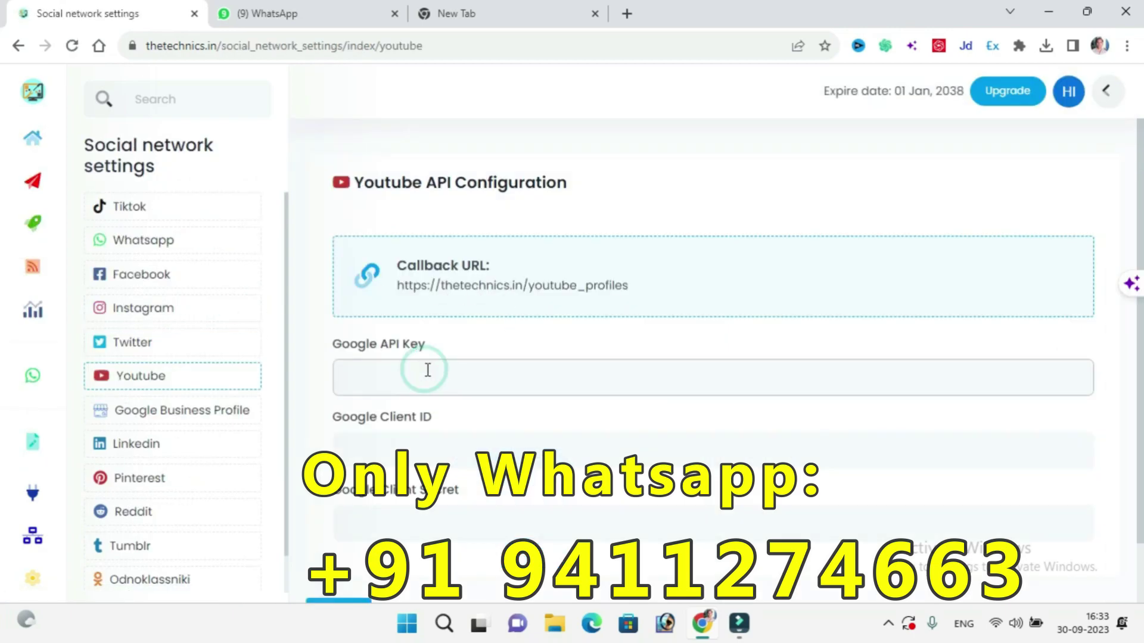
{"action": "left_click", "coordinate": [462, 454]}
{"action": "scroll", "coordinate": [462, 454], "scroll_direction": "down", "scroll_amount": 1}
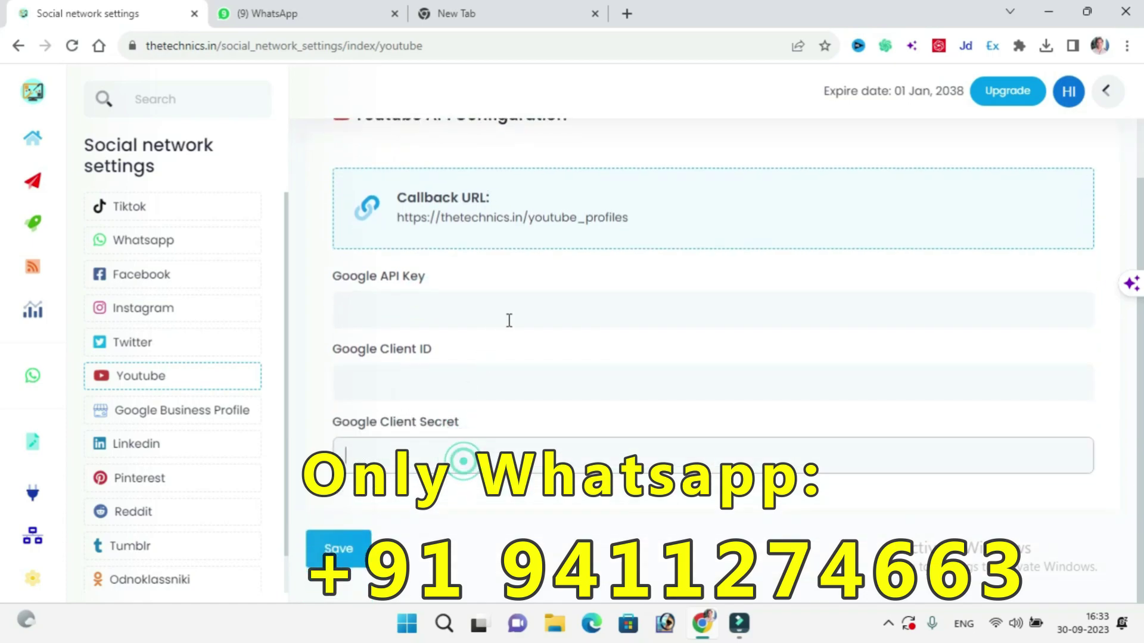
{"action": "scroll", "coordinate": [509, 322], "scroll_direction": "up", "scroll_amount": 1}
{"action": "left_click", "coordinate": [360, 525]}
{"action": "scroll", "coordinate": [463, 498], "scroll_direction": "down", "scroll_amount": 1}
Select and review the YouTube Callback URL
{"action": "triple_click", "coordinate": [545, 224]}
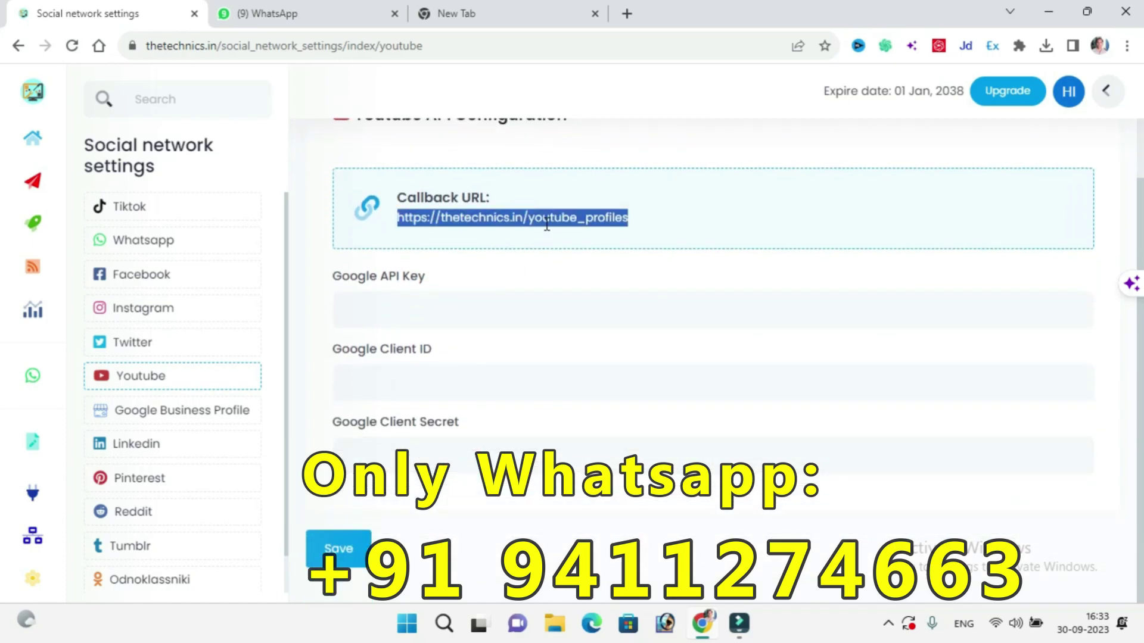
{"action": "left_click", "coordinate": [674, 200]}
{"action": "left_click_drag", "start_coordinate": [664, 217], "coordinate": [514, 207]}
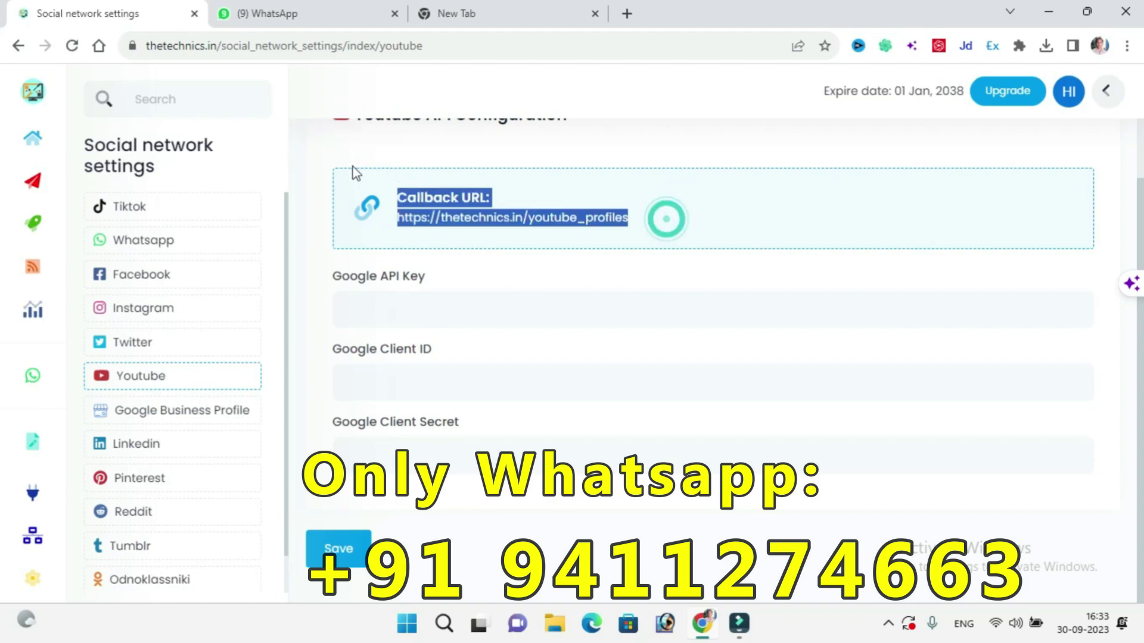
{"action": "scroll", "coordinate": [514, 206], "scroll_direction": "up", "scroll_amount": 1}
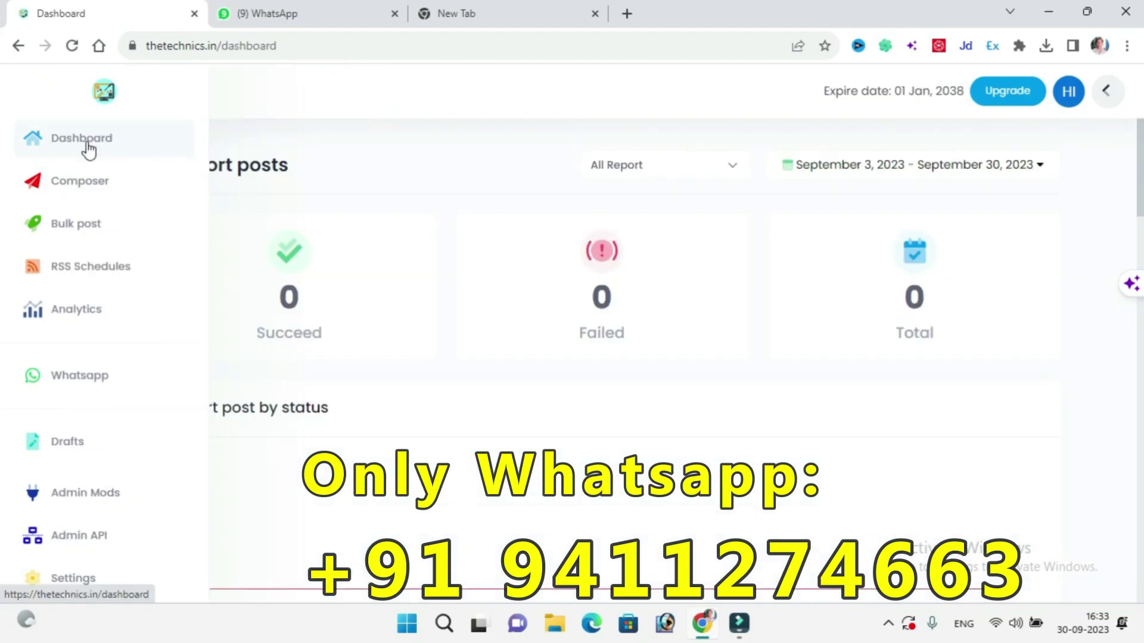